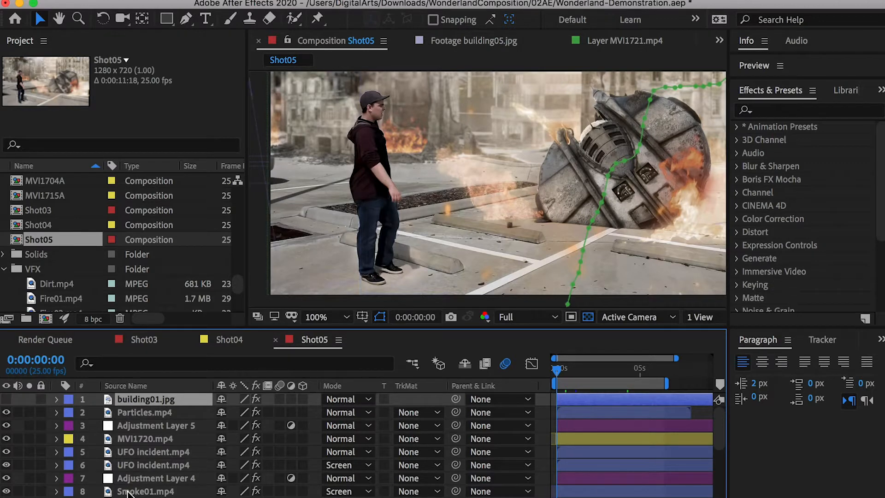
Step: Hide every layer in the Shot05 composition and leave all layers deselected
{"action": "scroll", "coordinate": [133, 461], "scroll_direction": "down", "scroll_amount": 10}
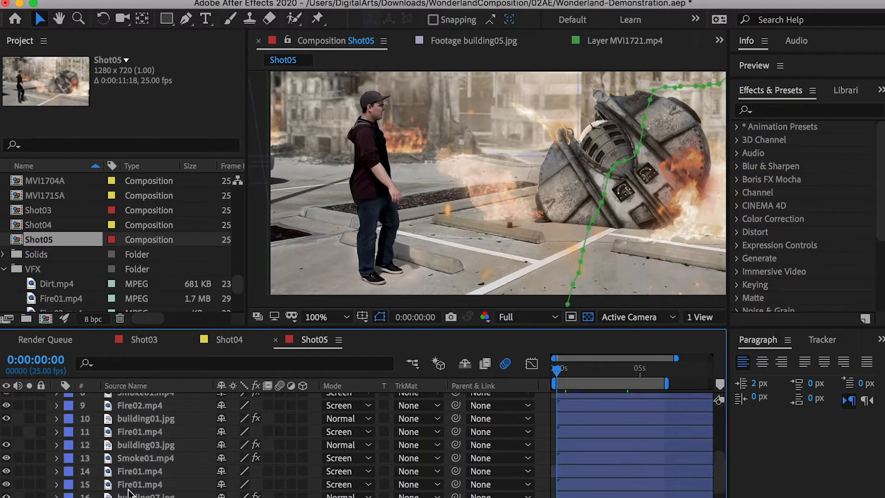
{"action": "scroll", "coordinate": [145, 429], "scroll_direction": "up", "scroll_amount": 10}
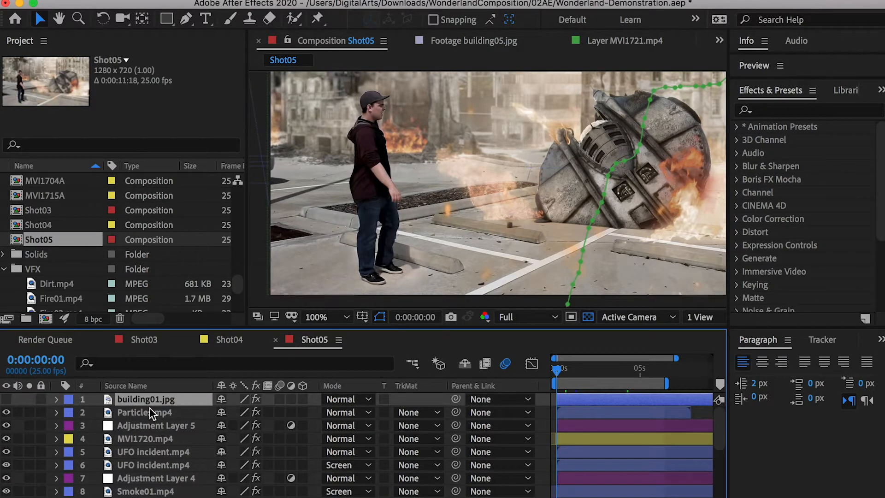
{"action": "left_click", "coordinate": [6, 399]}
{"action": "scroll", "coordinate": [207, 406], "scroll_direction": "down", "scroll_amount": 10}
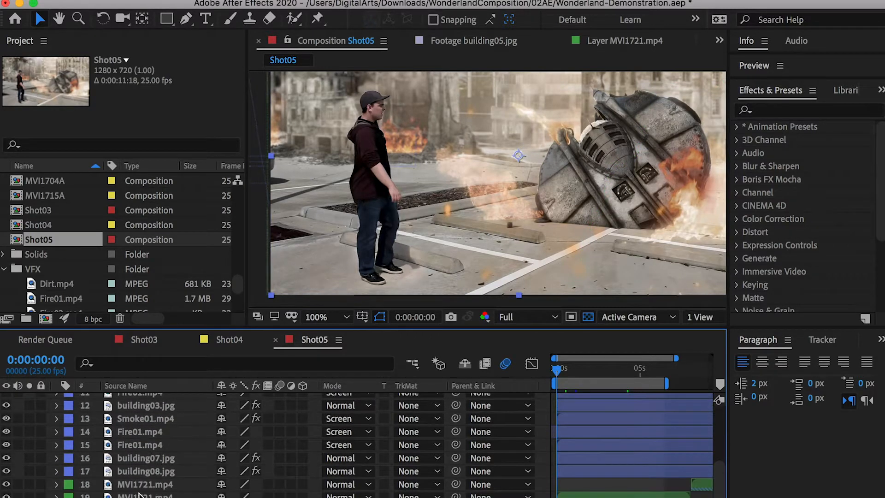
{"action": "key", "text": "super+a"}
{"action": "left_click", "coordinate": [7, 471]}
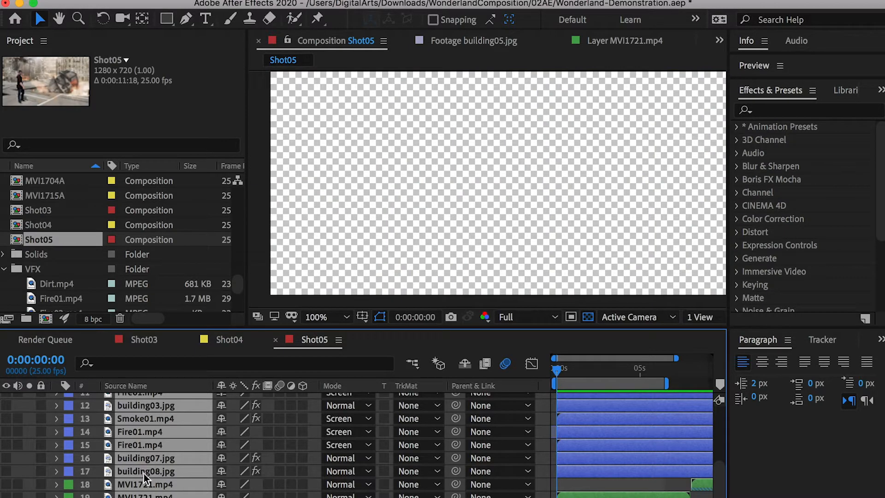
{"action": "left_click", "coordinate": [97, 492]}
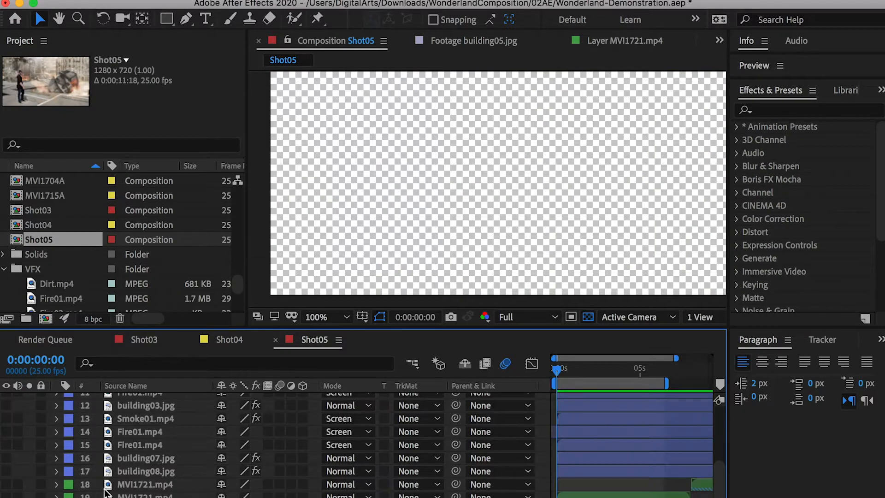
Step: Make the MVI1721.mp4 background plate on layer 18 visible and reframe the composition view around it
{"action": "left_click", "coordinate": [6, 484]}
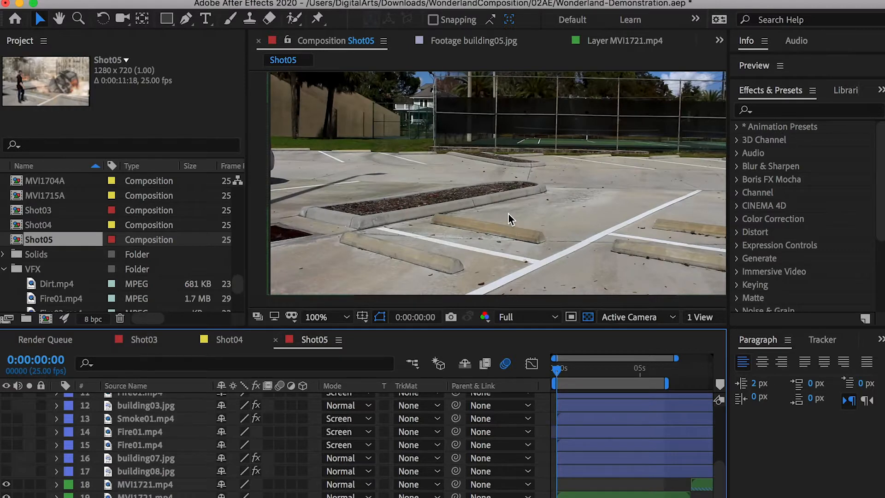
{"action": "scroll", "coordinate": [510, 215], "scroll_direction": "down", "scroll_amount": 4}
{"action": "scroll", "coordinate": [510, 214], "scroll_direction": "up", "scroll_amount": 4}
{"action": "mouse_move", "coordinate": [540, 183]}
{"action": "left_mouse_down"}
{"action": "mouse_move", "coordinate": [518, 187]}
{"action": "mouse_move", "coordinate": [533, 174]}
{"action": "left_mouse_up"}
Step: Select the masked actor layer MVI1720.mp4 and make it visible over the background plate
{"action": "scroll", "coordinate": [158, 436], "scroll_direction": "up", "scroll_amount": 1}
{"action": "scroll", "coordinate": [158, 430], "scroll_direction": "up", "scroll_amount": 7}
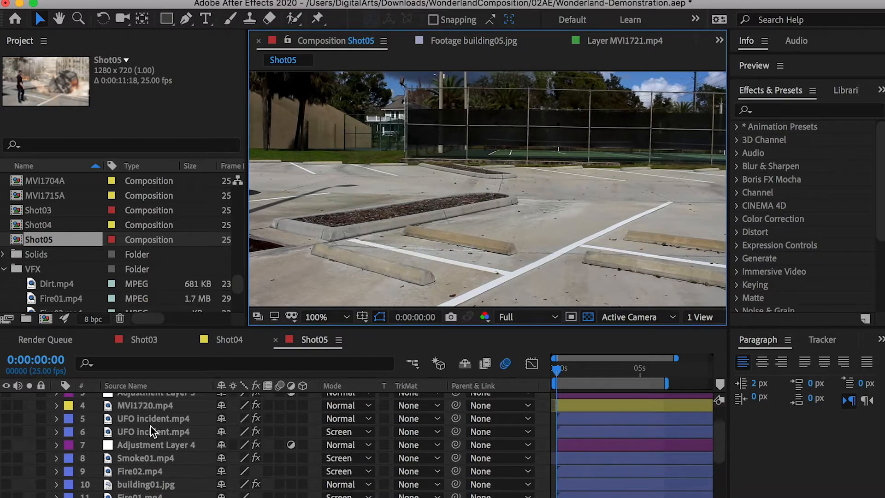
{"action": "scroll", "coordinate": [151, 427], "scroll_direction": "up", "scroll_amount": 1}
{"action": "left_click", "coordinate": [135, 420]}
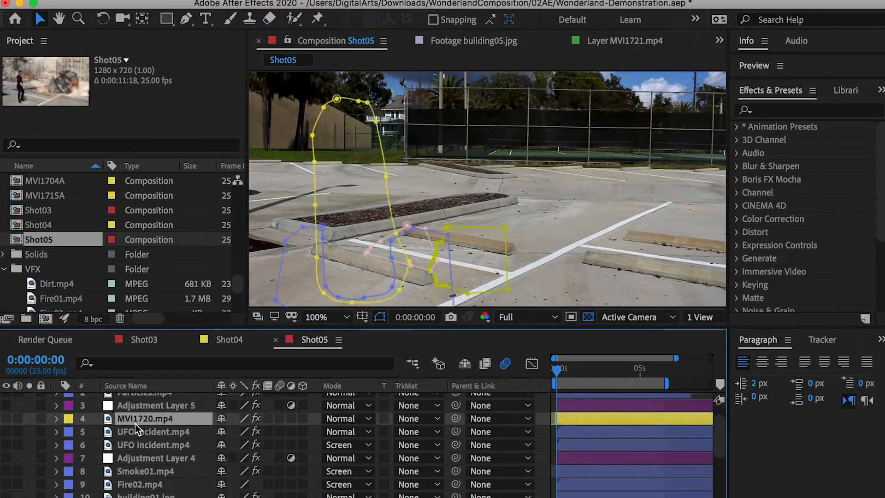
{"action": "left_click", "coordinate": [29, 418]}
{"action": "left_click", "coordinate": [6, 418]}
{"action": "left_click", "coordinate": [7, 418]}
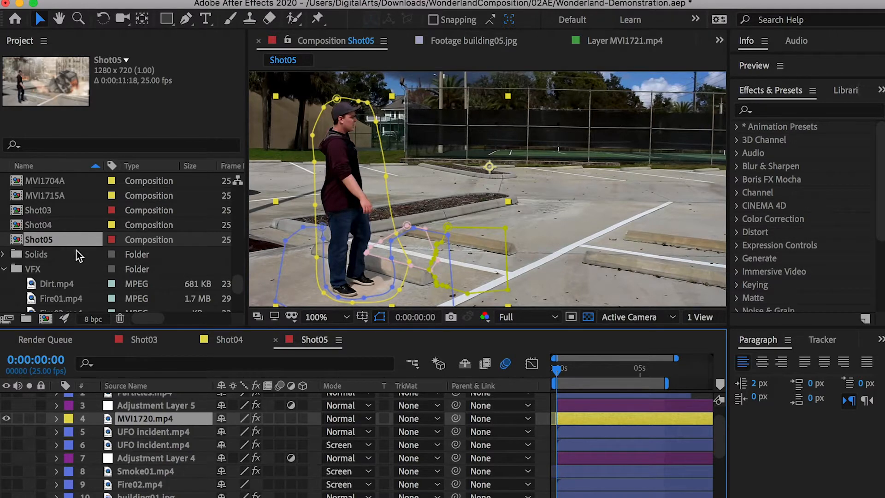
Step: Locate the MVI1720.mp4 source clip among the project footage and open it in the footage viewer
{"action": "scroll", "coordinate": [76, 251], "scroll_direction": "down", "scroll_amount": 5}
{"action": "scroll", "coordinate": [76, 250], "scroll_direction": "up", "scroll_amount": 12}
{"action": "scroll", "coordinate": [65, 242], "scroll_direction": "up", "scroll_amount": 6}
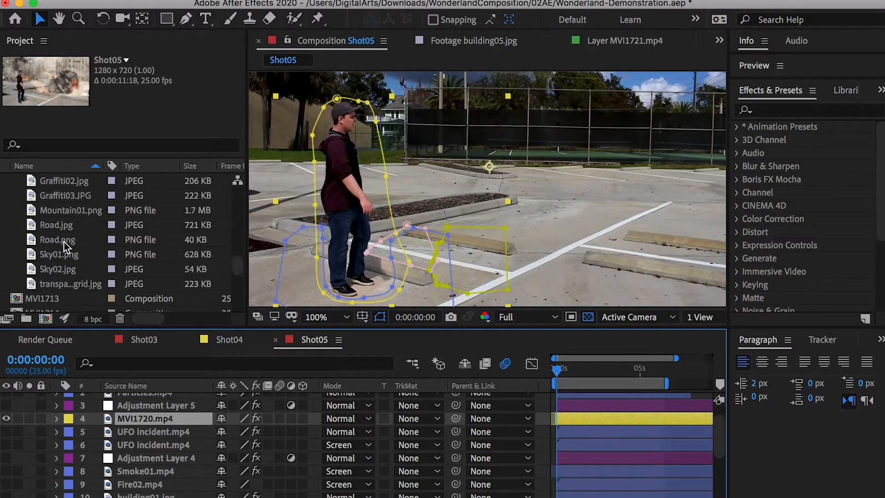
{"action": "scroll", "coordinate": [65, 242], "scroll_direction": "down", "scroll_amount": 4}
{"action": "scroll", "coordinate": [64, 244], "scroll_direction": "up", "scroll_amount": 15}
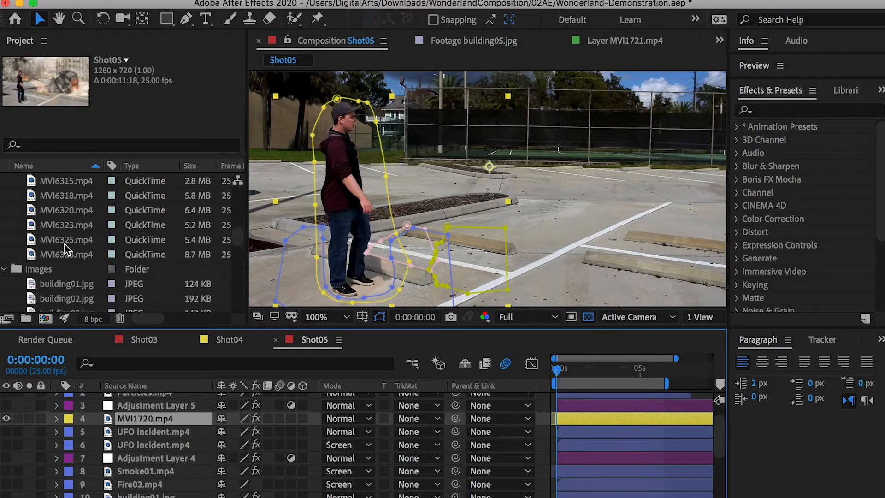
{"action": "scroll", "coordinate": [69, 251], "scroll_direction": "down", "scroll_amount": 4}
{"action": "scroll", "coordinate": [75, 274], "scroll_direction": "down", "scroll_amount": 4}
{"action": "double_click", "coordinate": [65, 255]}
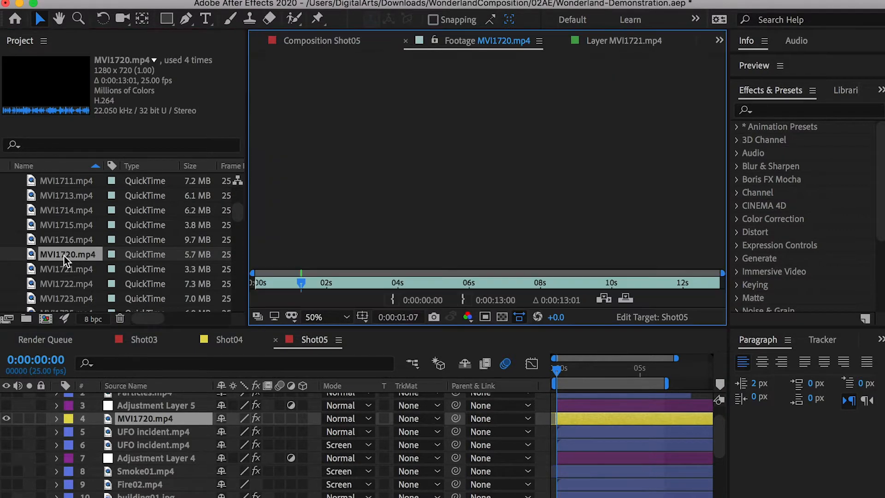
Step: Open the MVI1721.mp4 source clip and scrub through its footage back to 0:00:00:07
{"action": "double_click", "coordinate": [66, 269]}
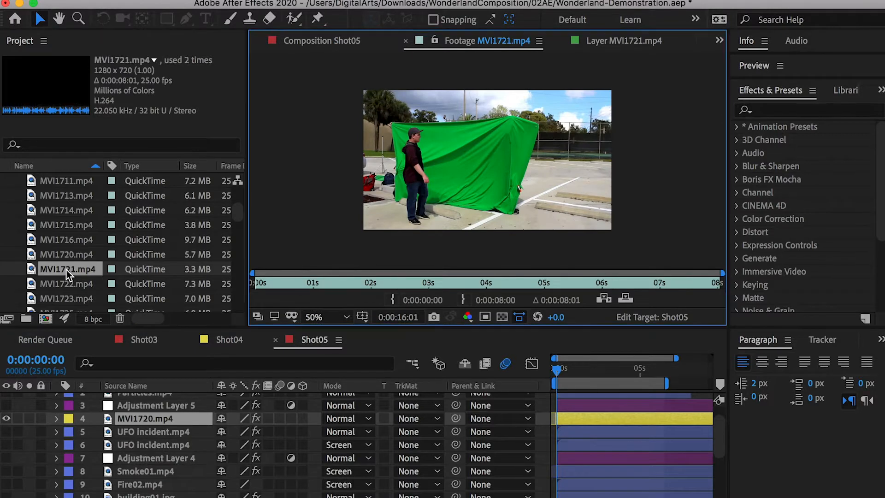
{"action": "left_click_drag", "start_coordinate": [364, 284], "coordinate": [334, 284]}
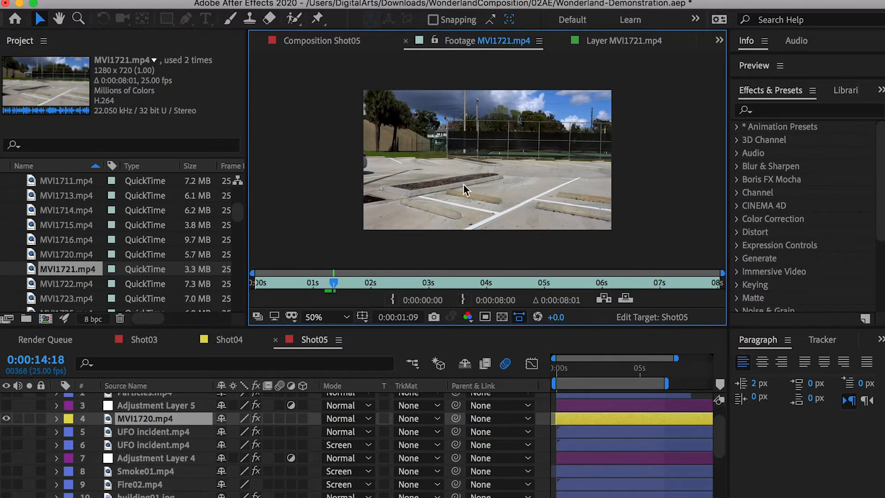
{"action": "left_click_drag", "start_coordinate": [326, 288], "coordinate": [272, 284]}
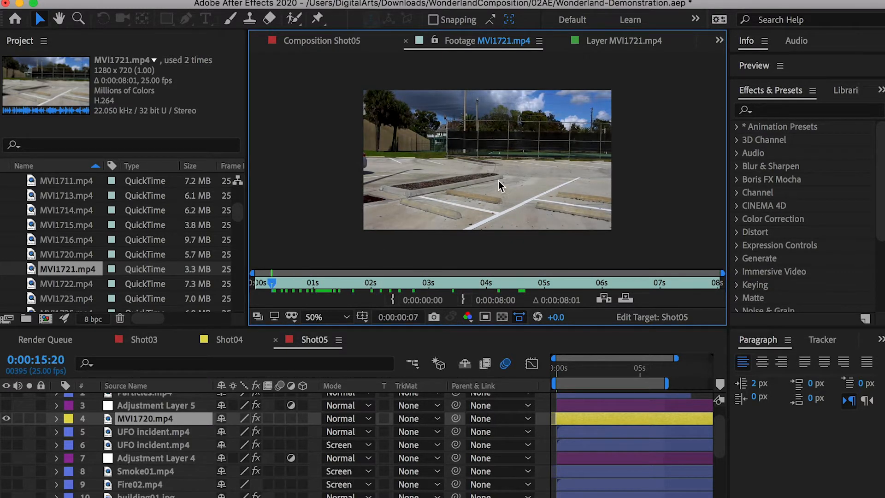
Step: Scrub through the green-screen clip MVI1720.mp4 and compare it with the empty plate MVI1721.mp4
{"action": "double_click", "coordinate": [65, 254]}
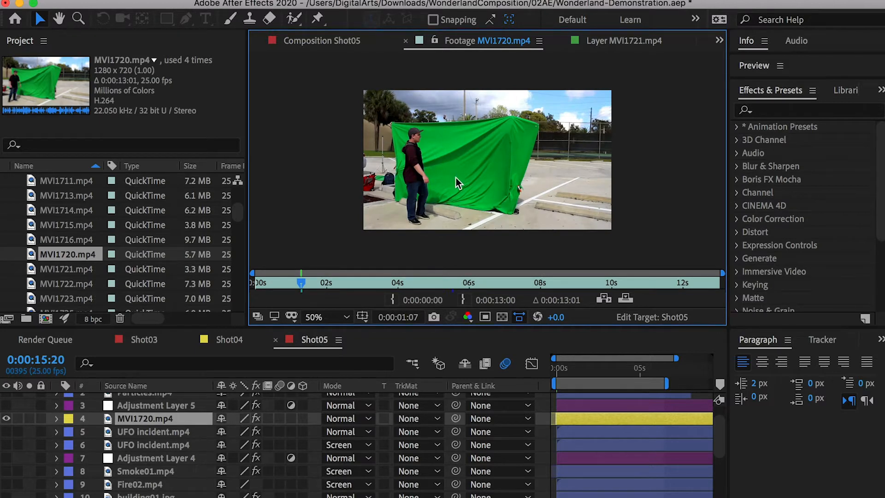
{"action": "left_click_drag", "start_coordinate": [291, 280], "coordinate": [462, 280]}
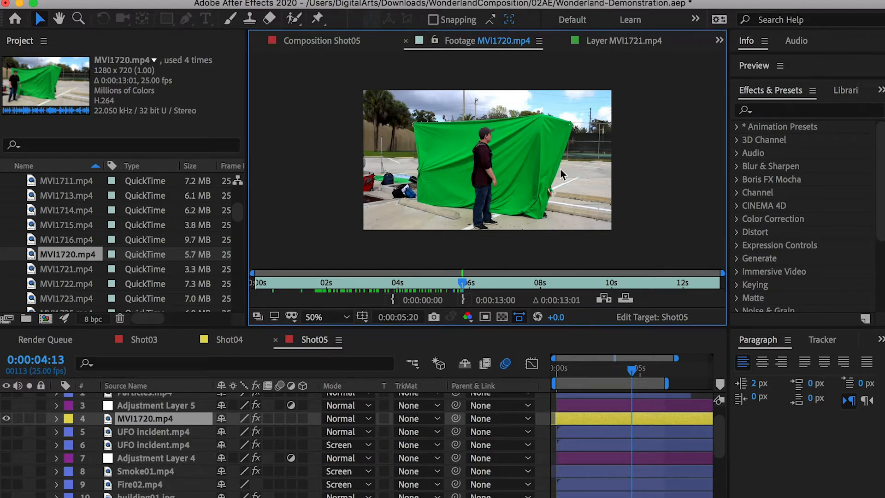
{"action": "left_click_drag", "start_coordinate": [482, 286], "coordinate": [420, 285]}
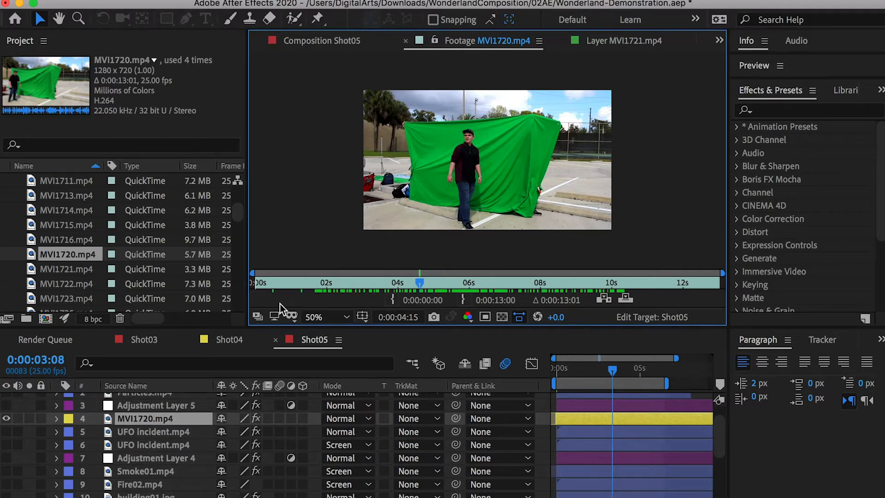
{"action": "double_click", "coordinate": [77, 269]}
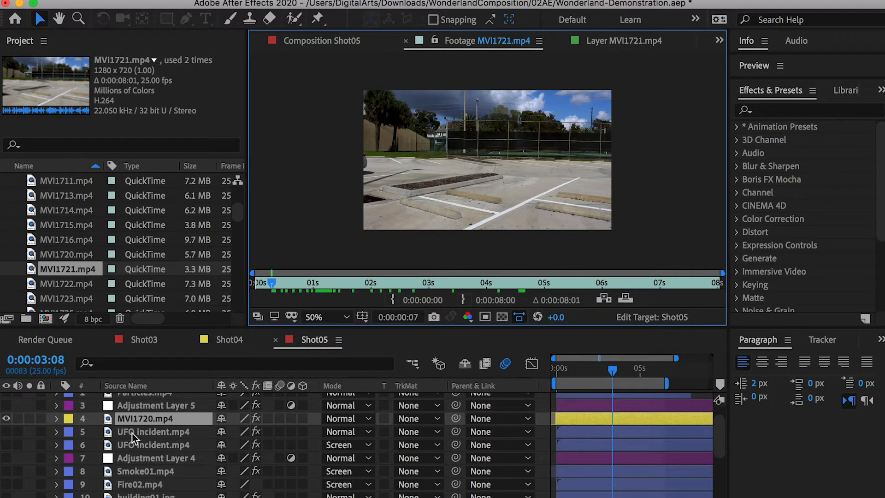
Step: Return to the Shot05 composition, make the Normal-mode UFO incident.mp4 layer visible, and examine its mask at 0:00:03:12
{"action": "left_click", "coordinate": [308, 42]}
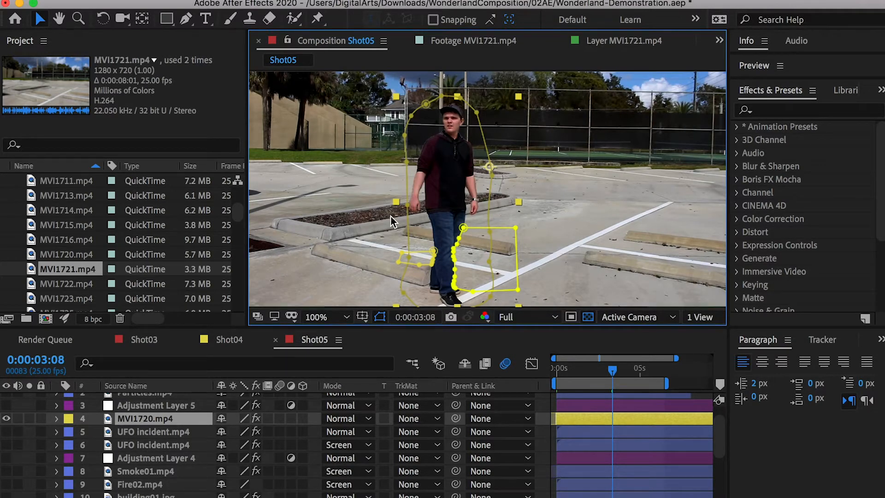
{"action": "left_click", "coordinate": [7, 431]}
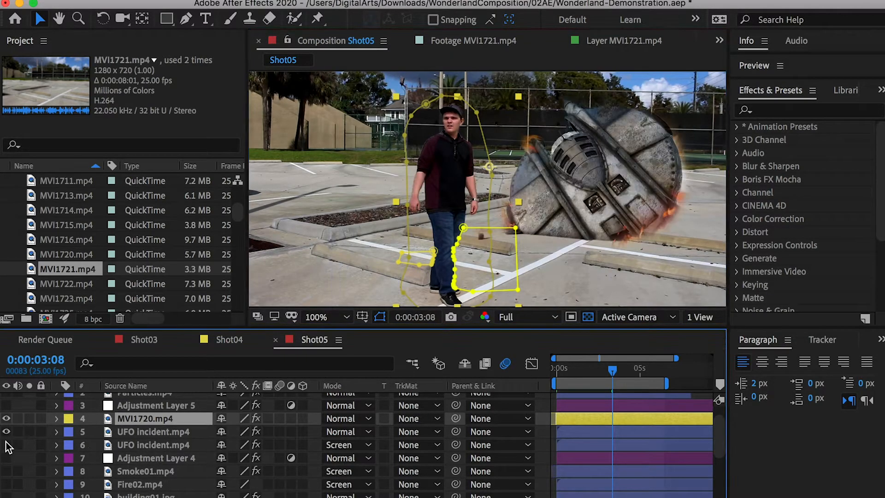
{"action": "left_click", "coordinate": [7, 445]}
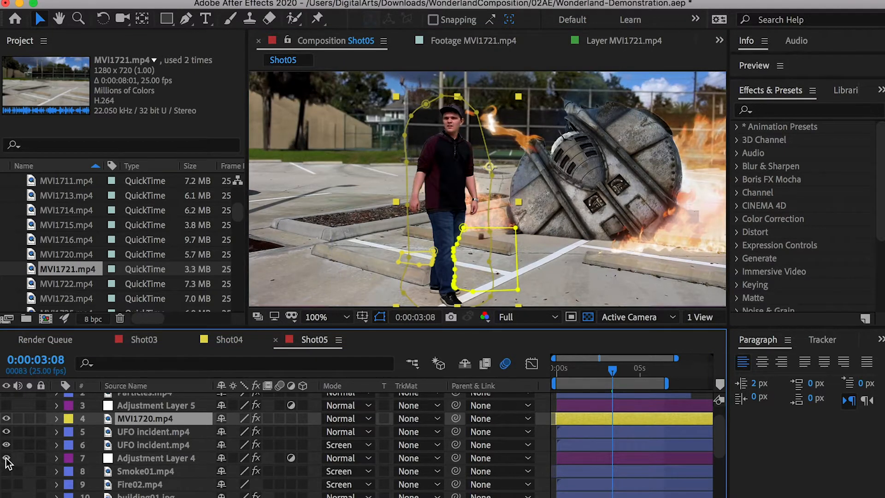
{"action": "left_click", "coordinate": [7, 444]}
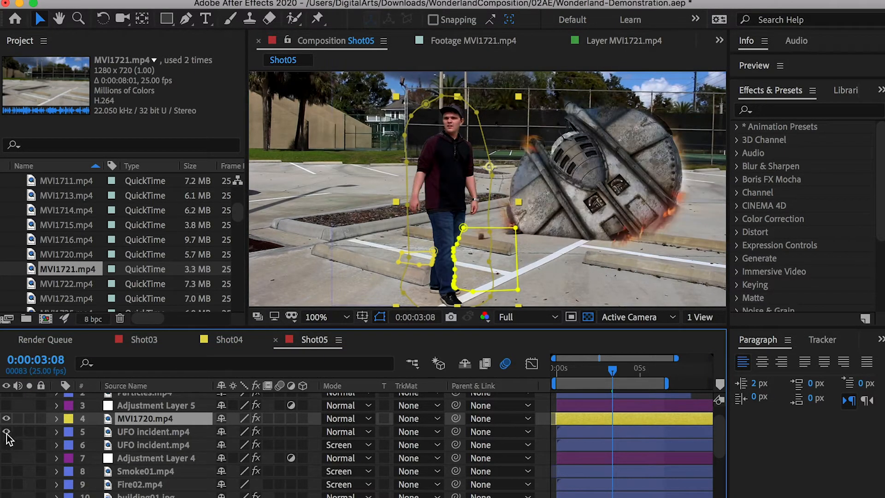
{"action": "left_click", "coordinate": [183, 433]}
{"action": "left_click", "coordinate": [615, 370]}
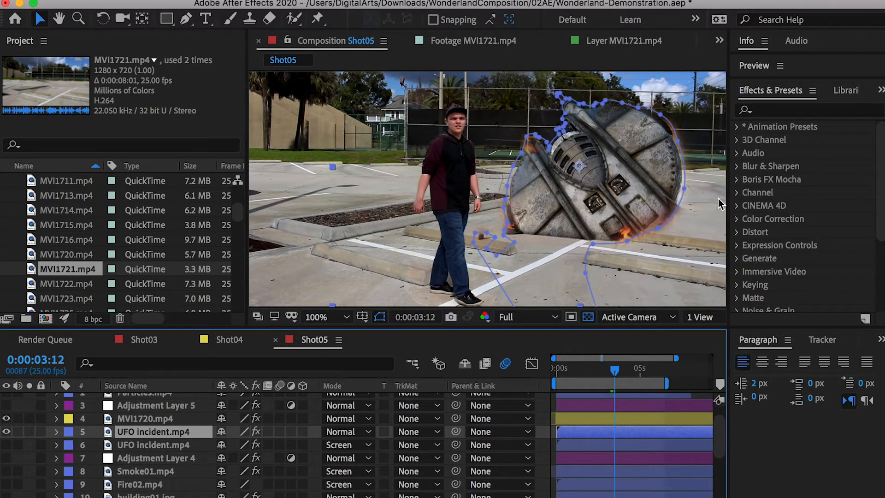
Step: Make the Screen-mode UFO incident.mp4 layer visible and select it, toggling its visibility to compare the flames
{"action": "left_click", "coordinate": [6, 445]}
{"action": "left_click", "coordinate": [140, 445]}
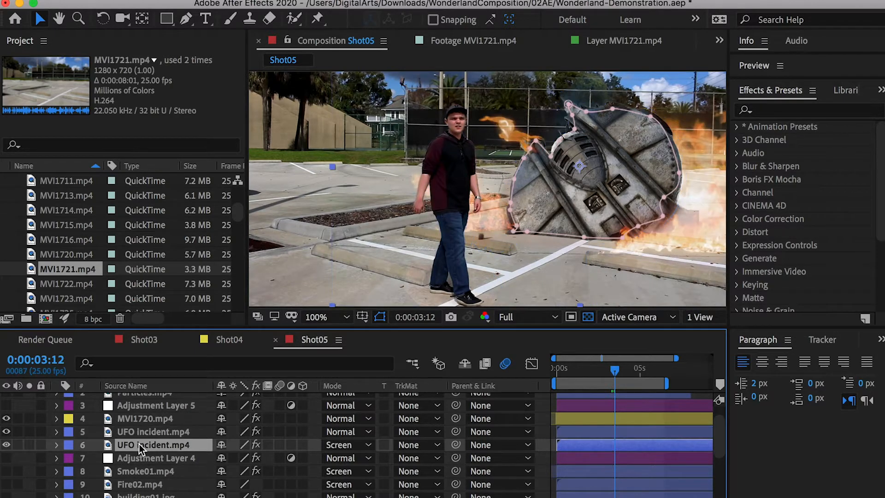
{"action": "left_click", "coordinate": [7, 445]}
{"action": "left_click", "coordinate": [6, 445]}
Step: Make the building08.jpg and building07.jpg background layers visible
{"action": "scroll", "coordinate": [13, 467], "scroll_direction": "down", "scroll_amount": 6}
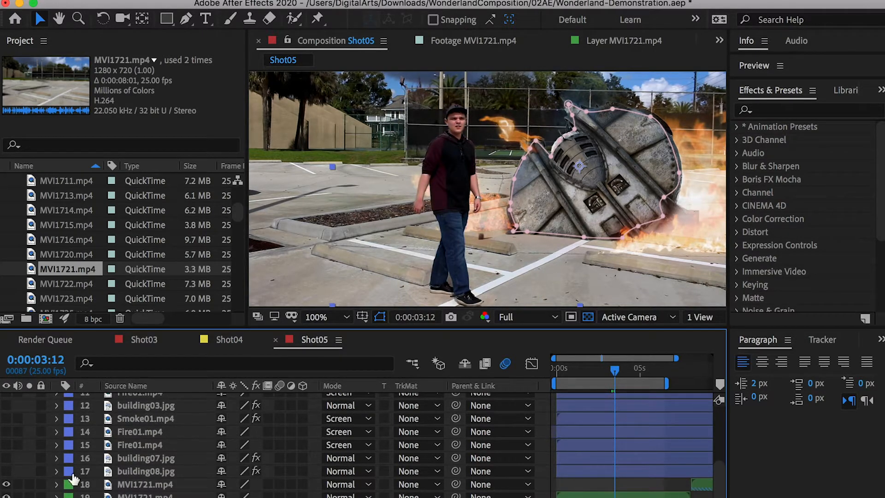
{"action": "left_click", "coordinate": [6, 471]}
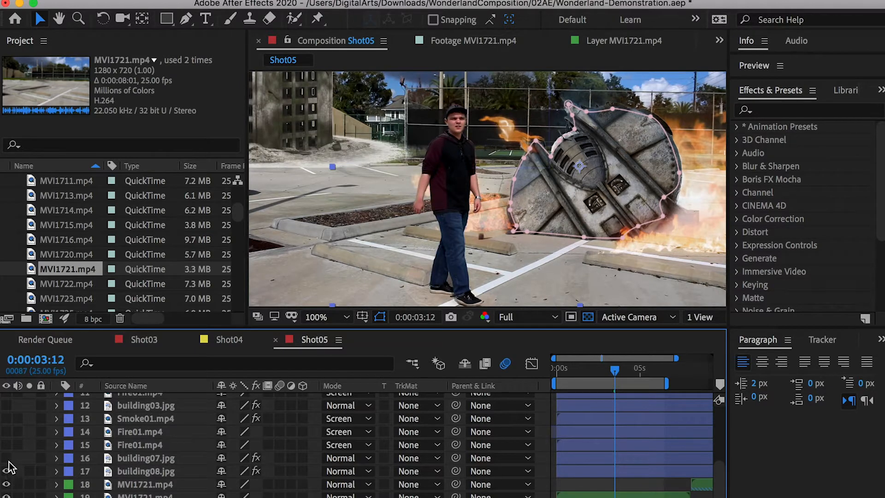
{"action": "left_click", "coordinate": [6, 458]}
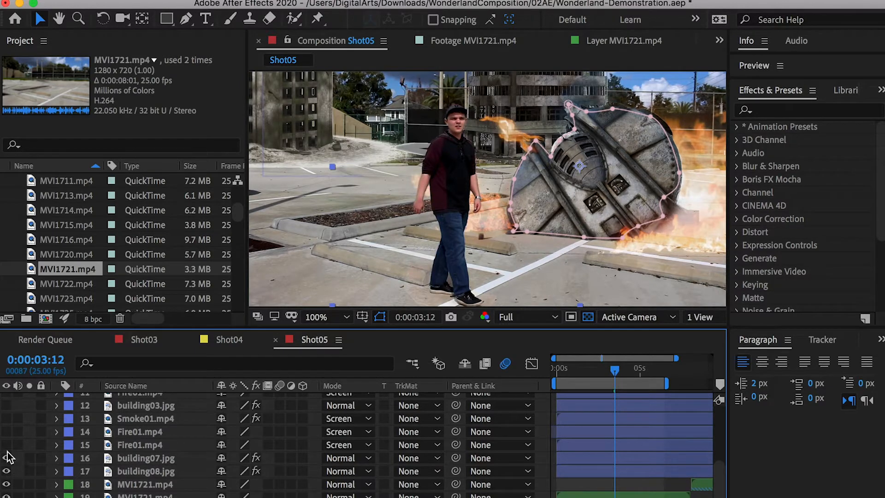
Step: Make the Fire01.mp4 layers 15 and 14 and the Smoke01.mp4 layer 13 visible
{"action": "left_click", "coordinate": [6, 445]}
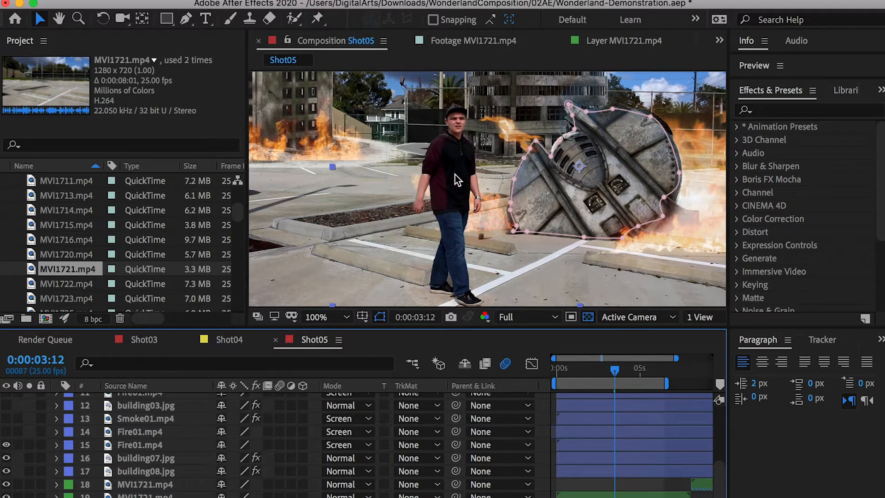
{"action": "left_click", "coordinate": [4, 432]}
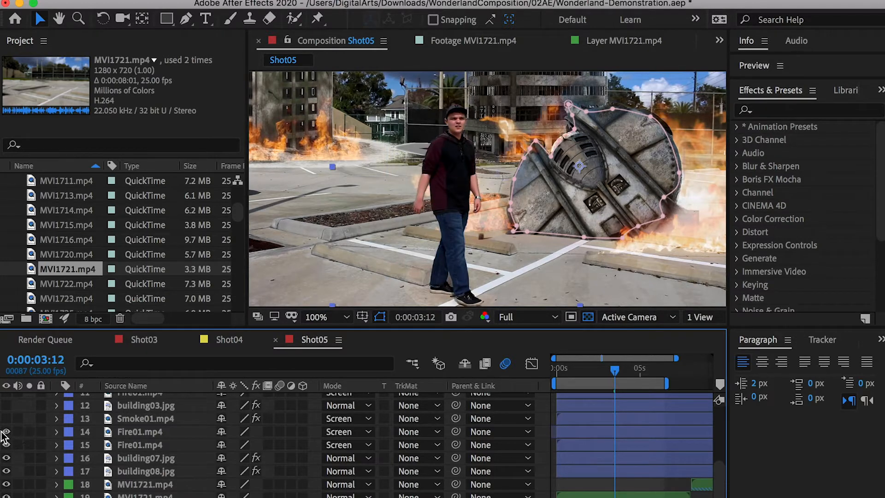
{"action": "left_click", "coordinate": [6, 418]}
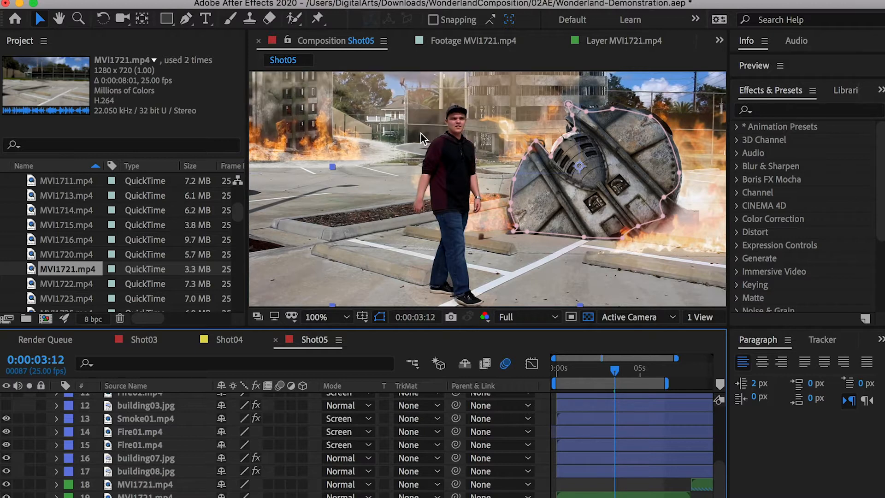
Step: Move to 0:00:03:04 and make building03.jpg, Fire01.mp4 on layer 11, and building01.jpg on layer 10 visible
{"action": "mouse_move", "coordinate": [616, 371]}
{"action": "left_mouse_down"}
{"action": "mouse_move", "coordinate": [592, 369]}
{"action": "mouse_move", "coordinate": [631, 367]}
{"action": "mouse_move", "coordinate": [609, 368]}
{"action": "left_mouse_up"}
{"action": "scroll", "coordinate": [46, 419], "scroll_direction": "up", "scroll_amount": 2}
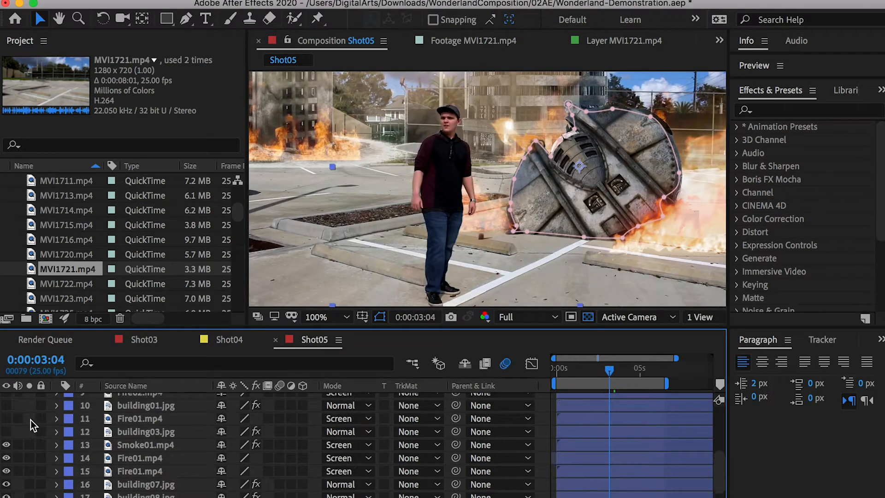
{"action": "left_click", "coordinate": [7, 432]}
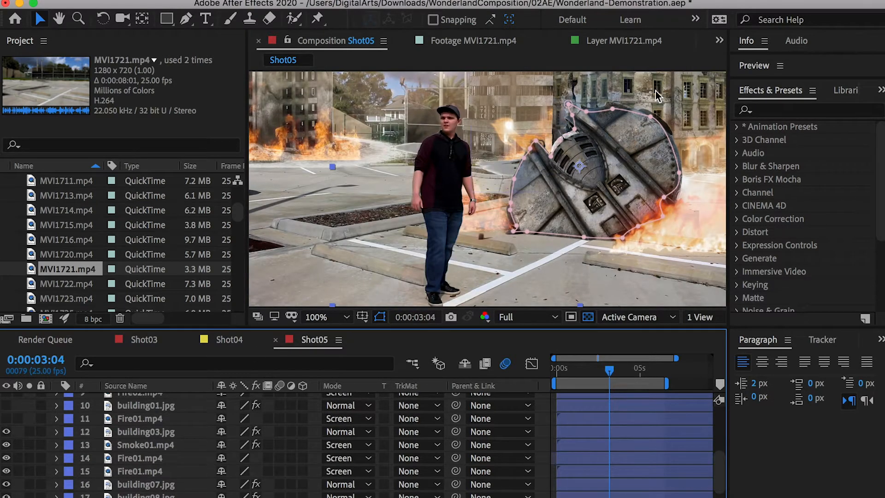
{"action": "left_click", "coordinate": [7, 418]}
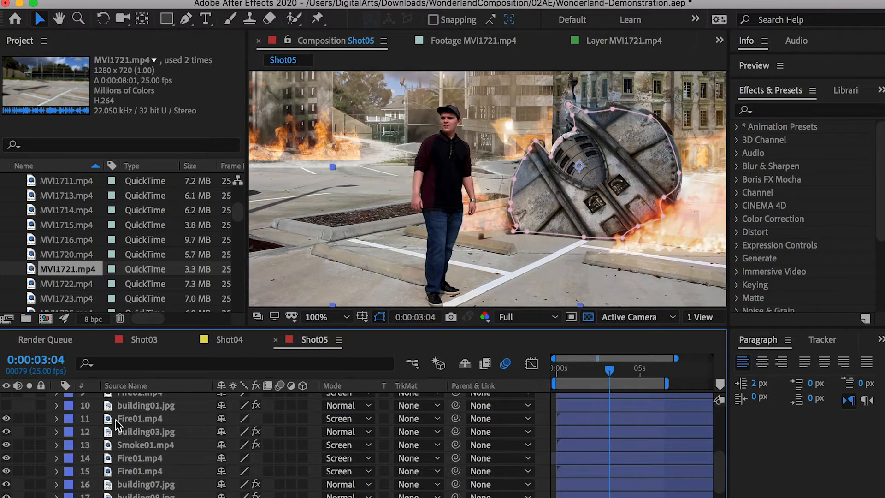
{"action": "left_click", "coordinate": [7, 405]}
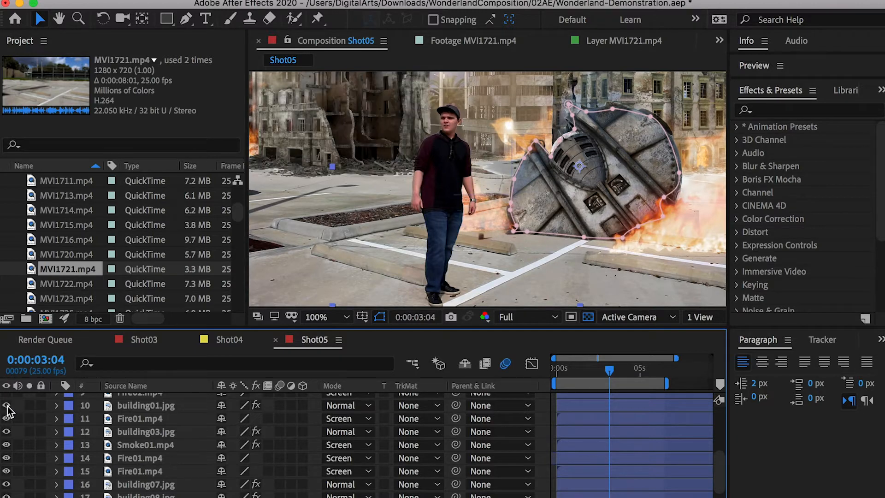
Step: Make the Fire02.mp4 layer 9 visible, toggling it to compare the flames, and select it
{"action": "scroll", "coordinate": [212, 443], "scroll_direction": "up", "scroll_amount": 3}
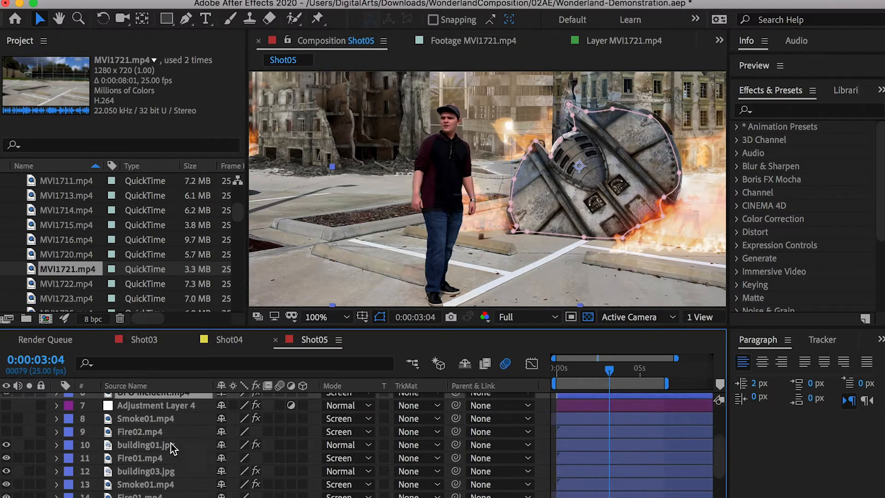
{"action": "left_click", "coordinate": [6, 432]}
{"action": "left_click", "coordinate": [6, 432]}
{"action": "left_click", "coordinate": [7, 431]}
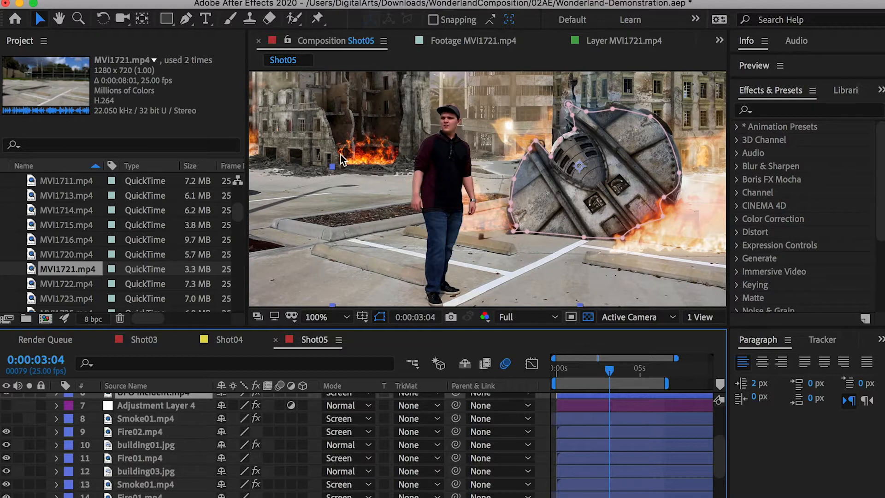
{"action": "left_click", "coordinate": [142, 431]}
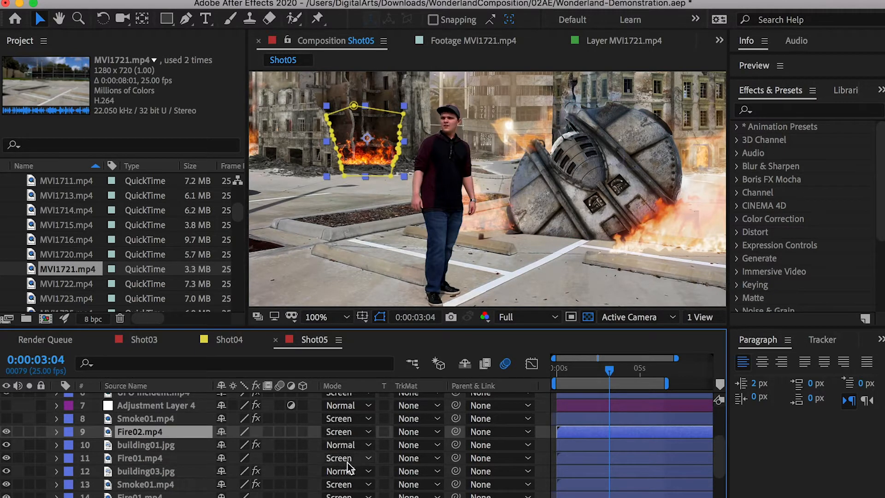
Step: Select the Smoke01.mp4 layer 8 and make it visible, toggling it to compare the haze
{"action": "left_click", "coordinate": [127, 420]}
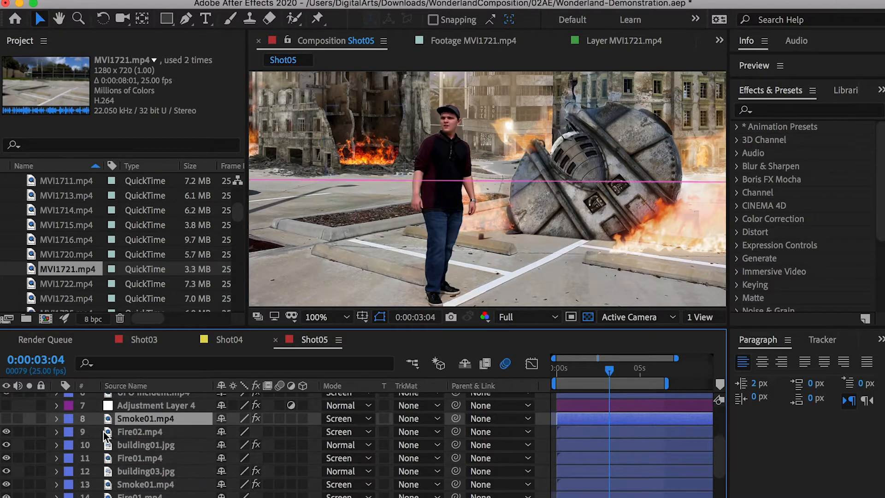
{"action": "left_click", "coordinate": [6, 418]}
{"action": "left_click", "coordinate": [6, 418]}
{"action": "left_click", "coordinate": [7, 418]}
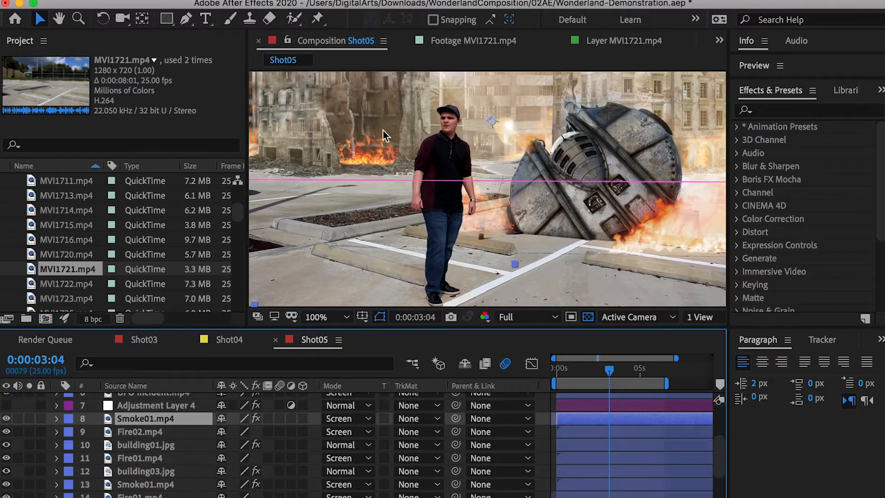
Step: Make Adjustment Layer 4 visible and select it, examining its effect on the background at different magnifications
{"action": "scroll", "coordinate": [111, 465], "scroll_direction": "up", "scroll_amount": 2}
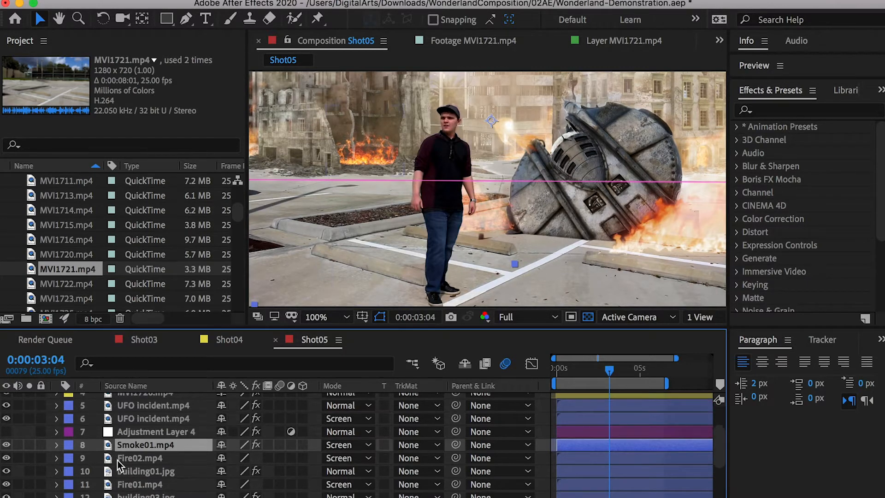
{"action": "left_click", "coordinate": [6, 431]}
{"action": "key", "text": "comma"}
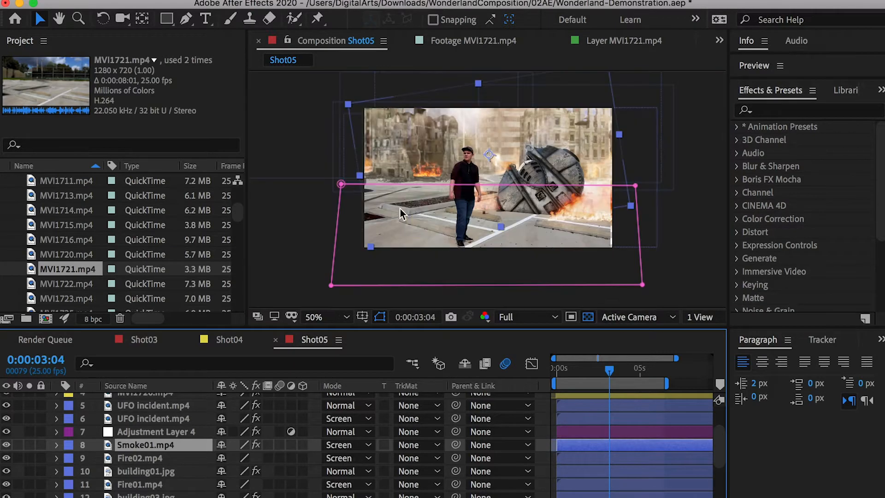
{"action": "key", "text": "period"}
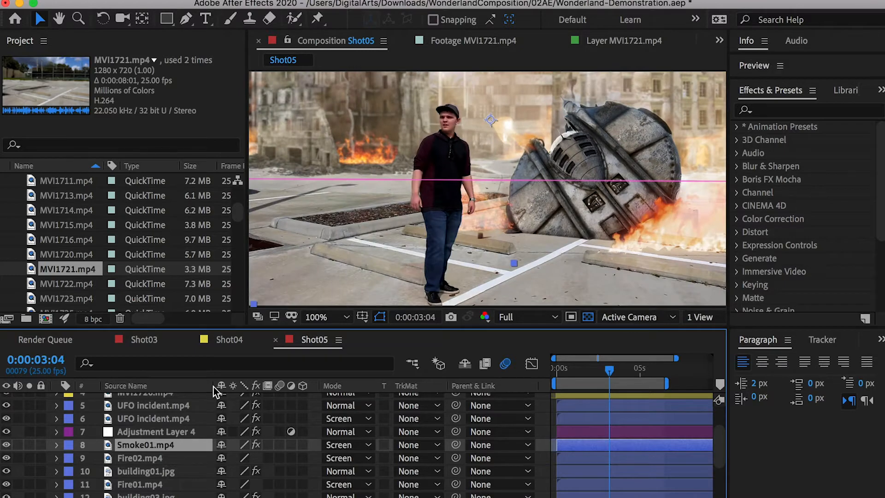
{"action": "left_click", "coordinate": [156, 433]}
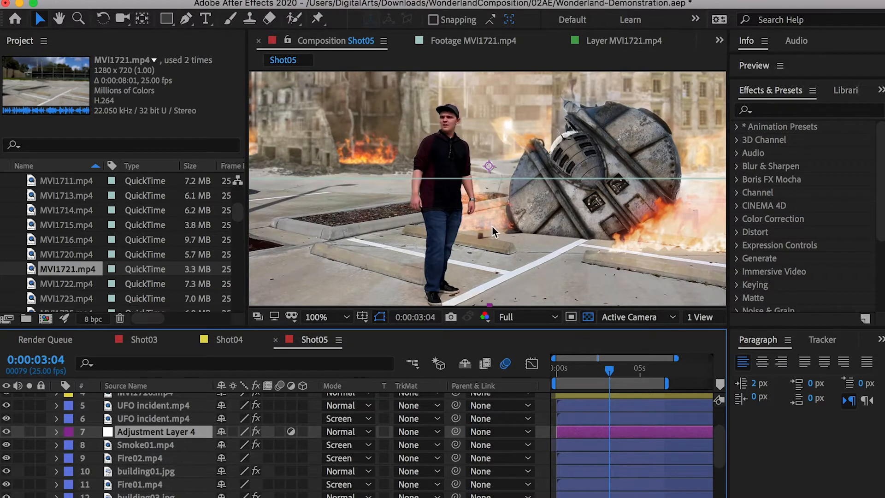
{"action": "key", "text": "comma"}
{"action": "key", "text": "comma"}
{"action": "key", "text": "comma"}
{"action": "key", "text": "period"}
{"action": "key", "text": "period"}
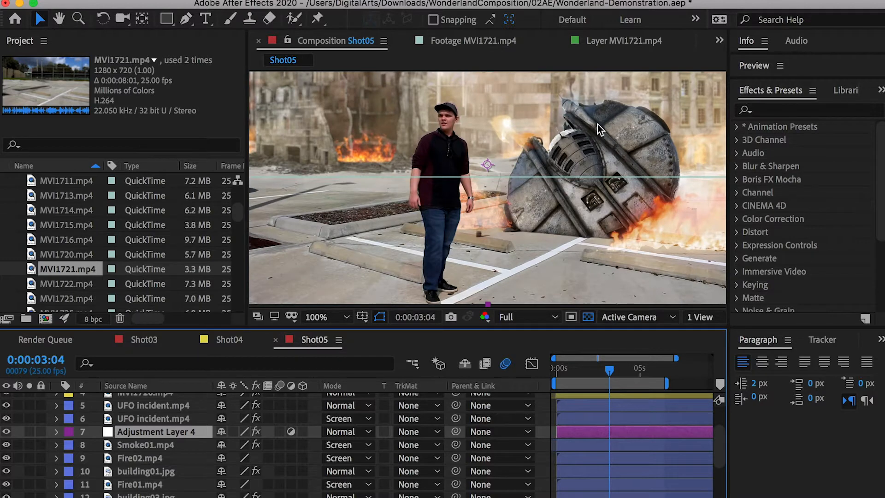
Step: Go through the UFO incident.mp4, MVI1720.mp4 and Particles.mp4 layers, and make Adjustment Layer 5 visible
{"action": "left_click", "coordinate": [153, 418]}
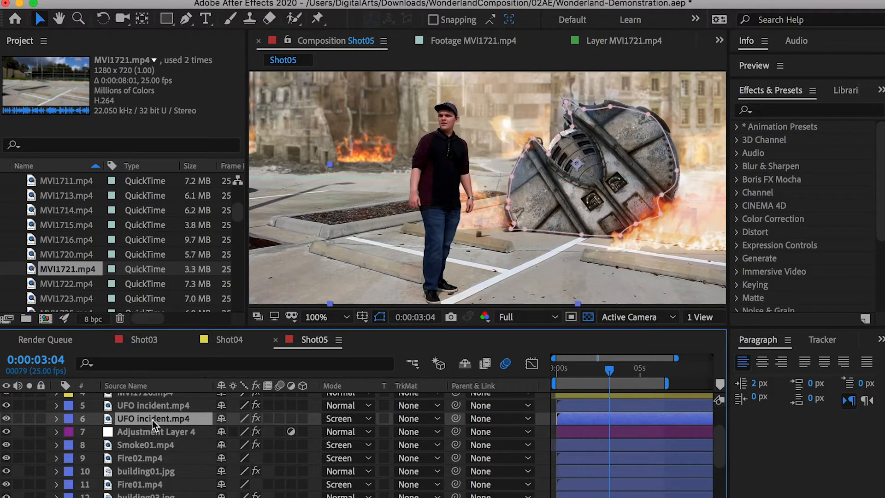
{"action": "scroll", "coordinate": [153, 419], "scroll_direction": "up", "scroll_amount": 3}
{"action": "left_click", "coordinate": [143, 445]}
{"action": "left_click", "coordinate": [142, 432]}
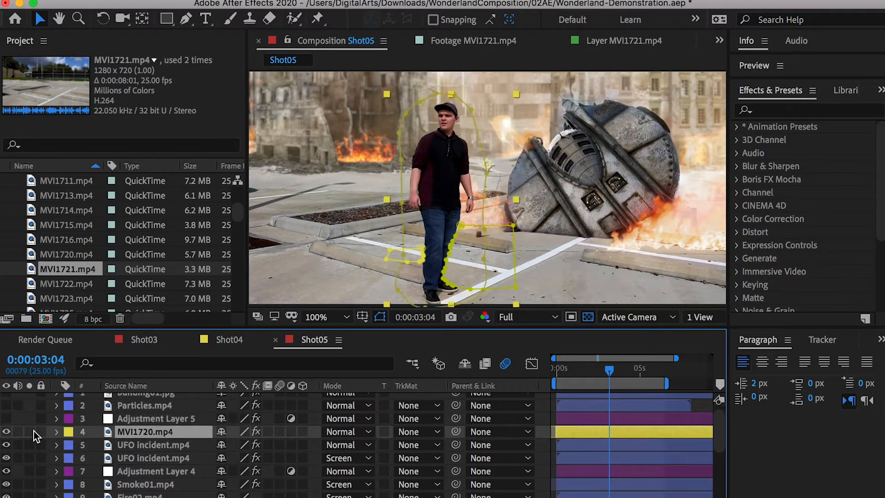
{"action": "left_click", "coordinate": [162, 409]}
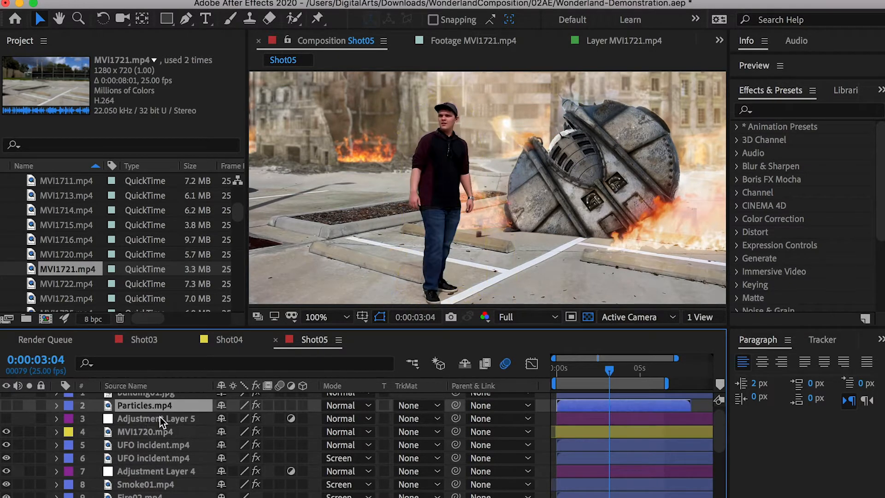
{"action": "left_click", "coordinate": [161, 419]}
{"action": "left_click", "coordinate": [7, 418]}
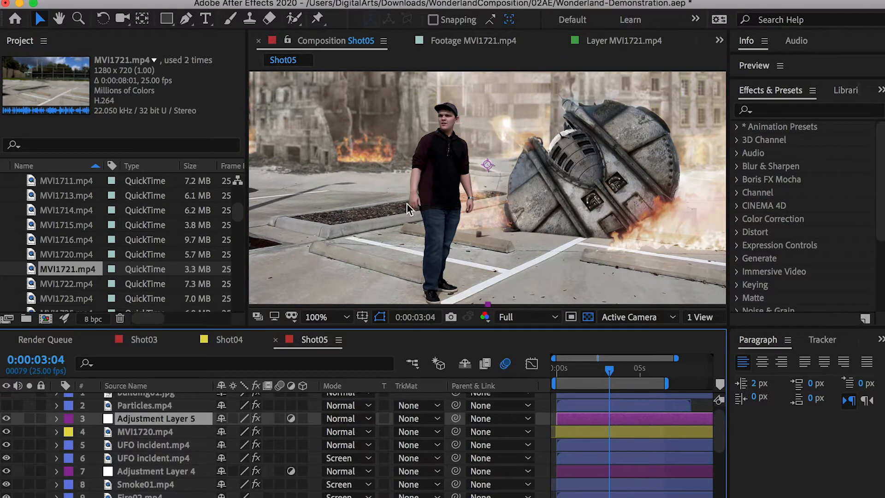
Step: Select the Particles.mp4 layer and make it visible
{"action": "scroll", "coordinate": [413, 214], "scroll_direction": "down", "scroll_amount": 1}
{"action": "scroll", "coordinate": [477, 201], "scroll_direction": "up", "scroll_amount": 1}
{"action": "scroll", "coordinate": [145, 421], "scroll_direction": "up", "scroll_amount": 1}
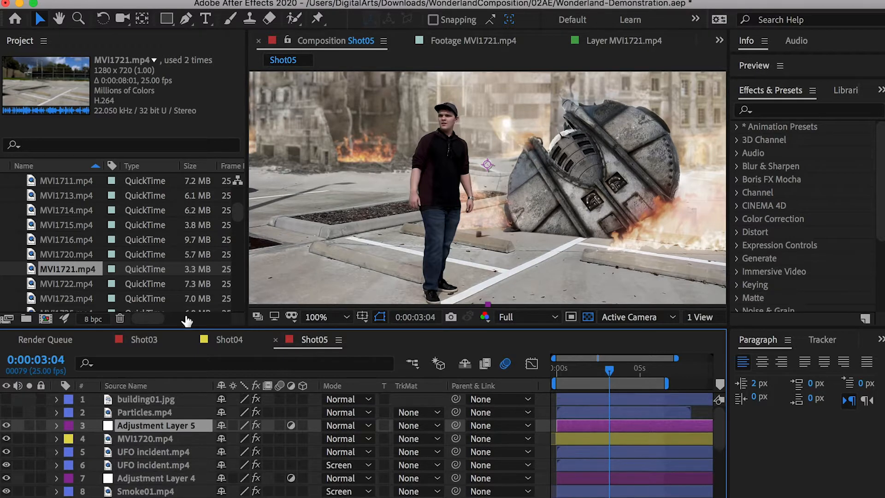
{"action": "left_click", "coordinate": [128, 407]}
{"action": "left_click", "coordinate": [6, 413]}
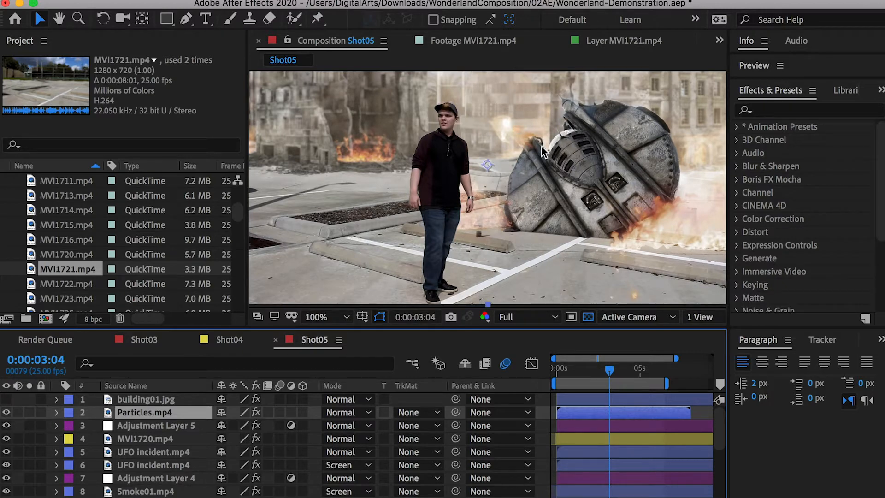
Step: Toggle the foreground building01.jpg on layer 1 to compare the shot with and without it, leaving it hidden
{"action": "left_click", "coordinate": [7, 399]}
{"action": "left_click", "coordinate": [7, 400]}
{"action": "left_click", "coordinate": [7, 399]}
{"action": "key", "text": "comma"}
{"action": "key", "text": "period"}
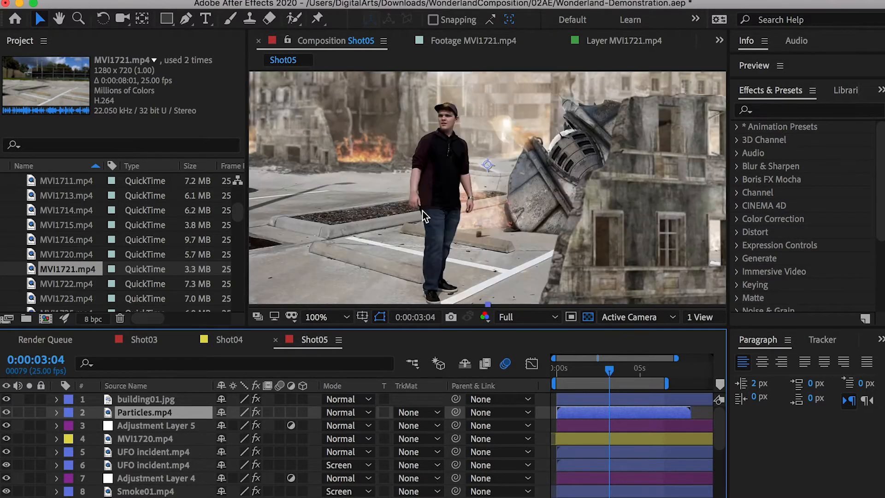
{"action": "left_click", "coordinate": [6, 399]}
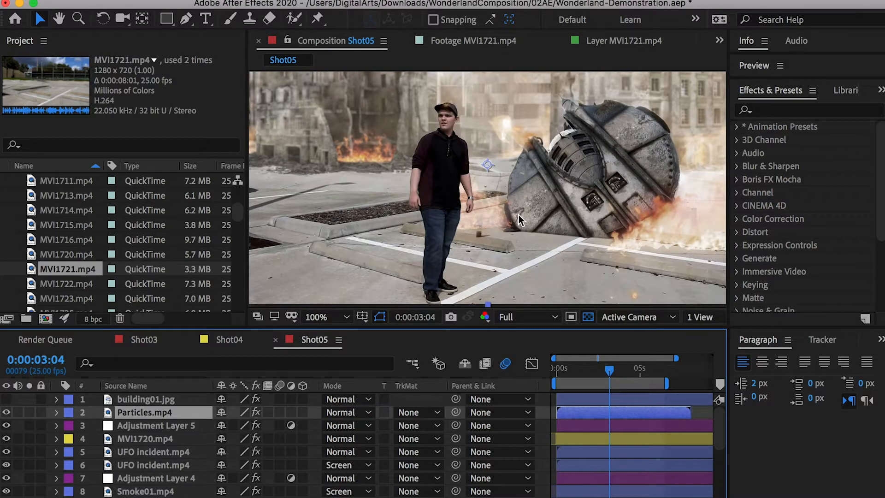
Step: Move to 0:00:02:00 with the whole frame in view and select the MVI1720.mp4 actor layer
{"action": "key", "text": "comma"}
{"action": "left_click_drag", "start_coordinate": [599, 368], "coordinate": [589, 367]}
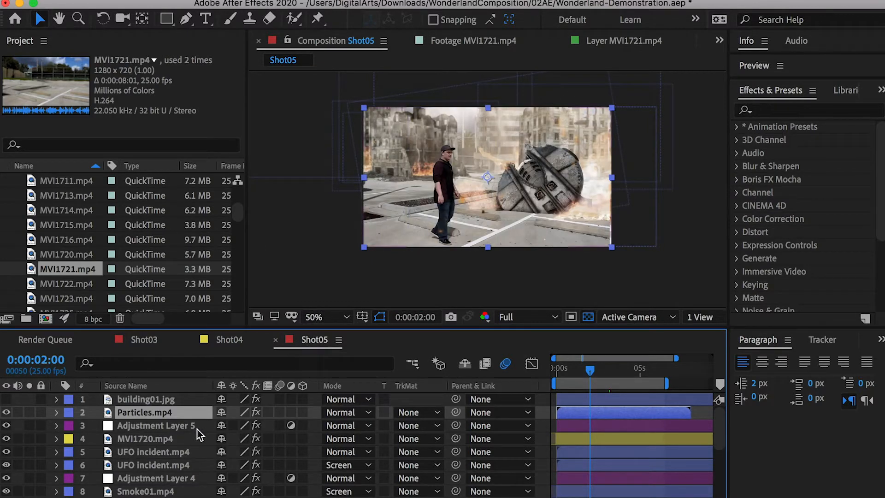
{"action": "left_click", "coordinate": [145, 439]}
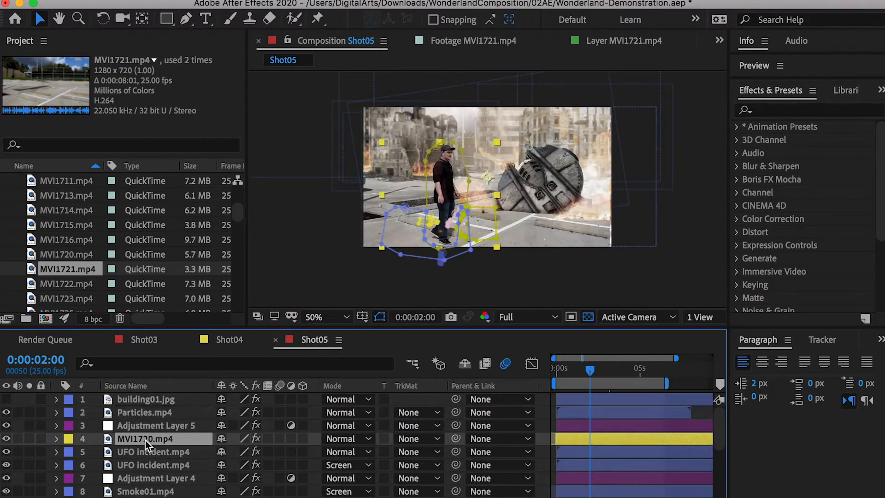
Step: Create a new composition from the MVI1721.mp4 footage and rename it Final
{"action": "left_click", "coordinate": [67, 270]}
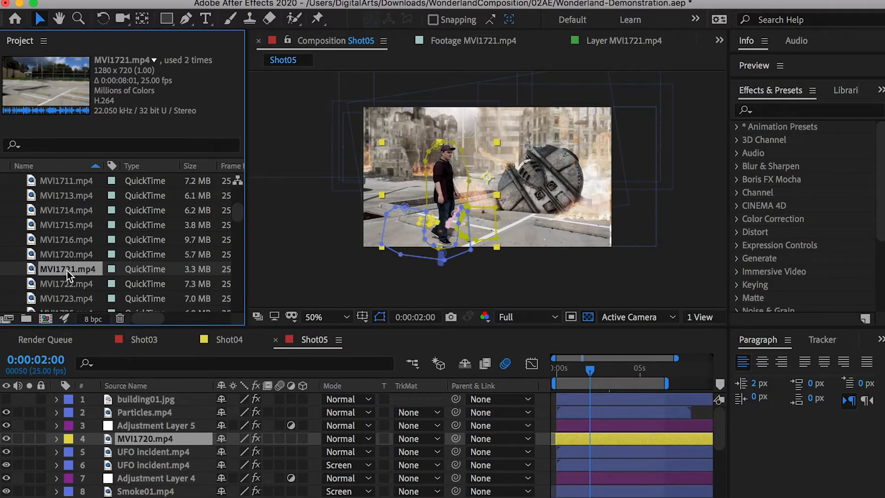
{"action": "left_click_drag", "start_coordinate": [61, 272], "coordinate": [48, 323]}
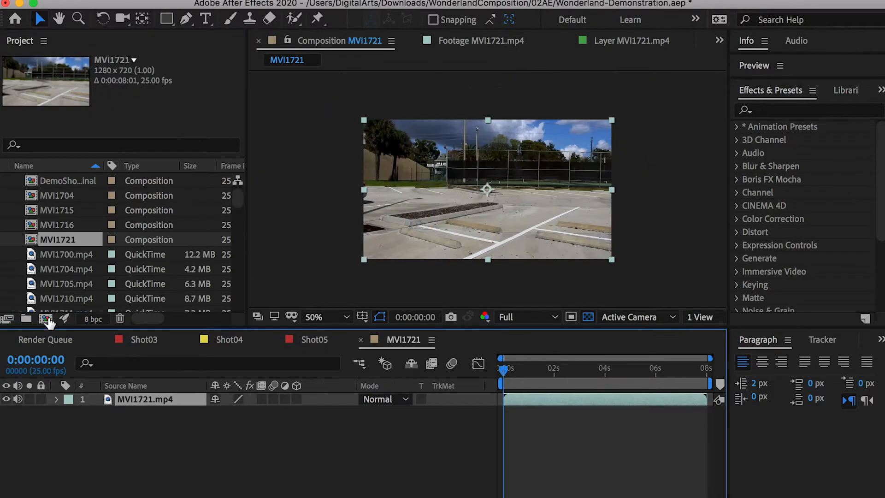
{"action": "left_click", "coordinate": [67, 242]}
{"action": "key", "text": "Return"}
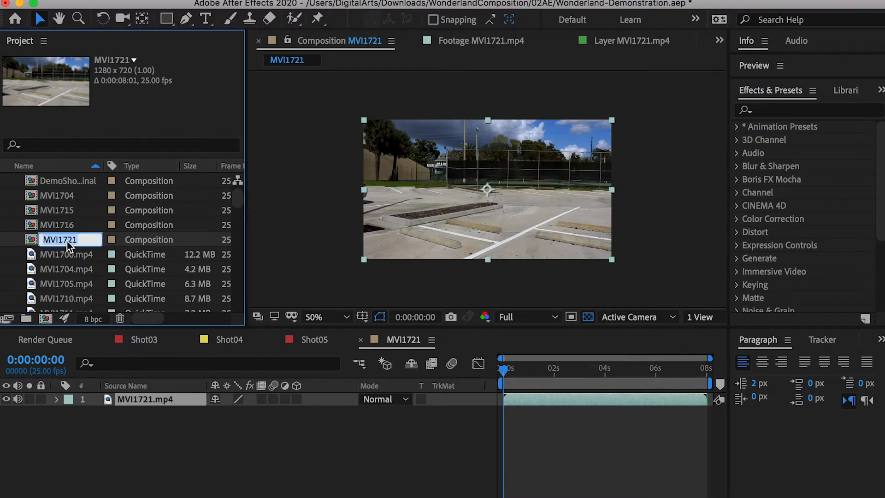
{"action": "type", "text": "Final"}
{"action": "left_click", "coordinate": [77, 255]}
{"action": "left_click", "coordinate": [56, 239]}
{"action": "left_click", "coordinate": [56, 196]}
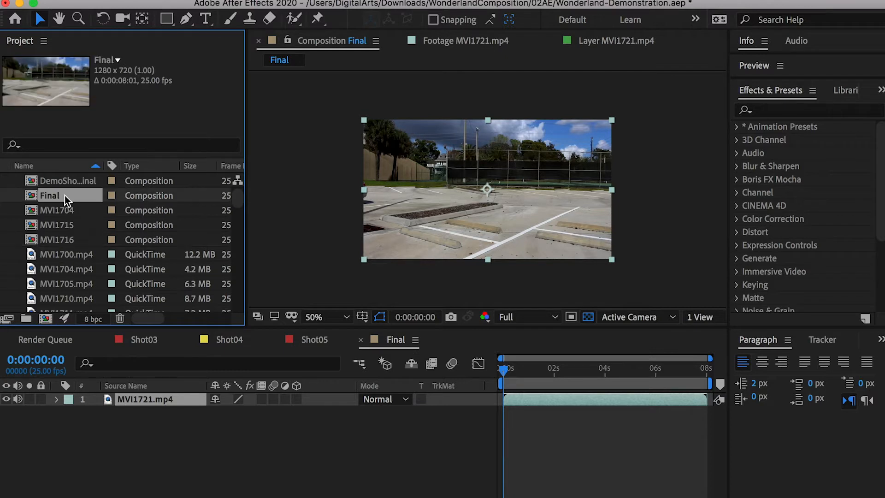
Step: Add the green-screen footage MVI1720.mp4 to the Final composition above the MVI1721.mp4 layer
{"action": "scroll", "coordinate": [90, 260], "scroll_direction": "down", "scroll_amount": 5}
{"action": "left_click", "coordinate": [74, 269]}
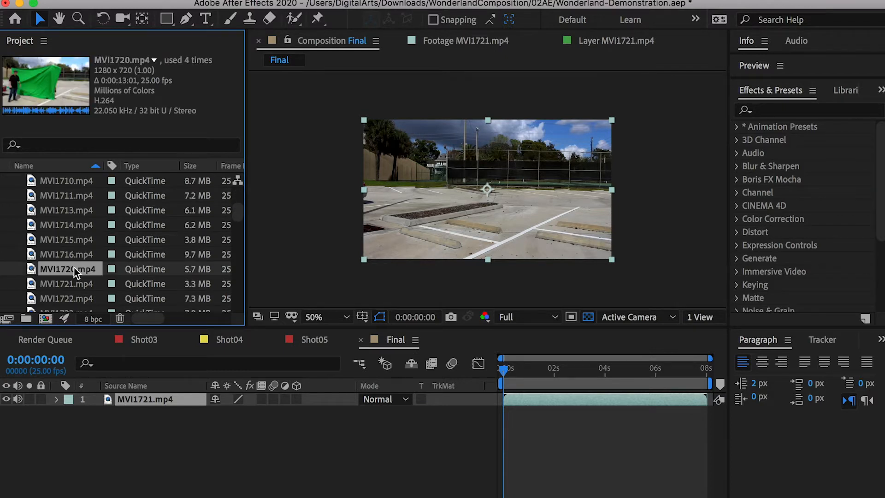
{"action": "left_click_drag", "start_coordinate": [68, 269], "coordinate": [174, 399]}
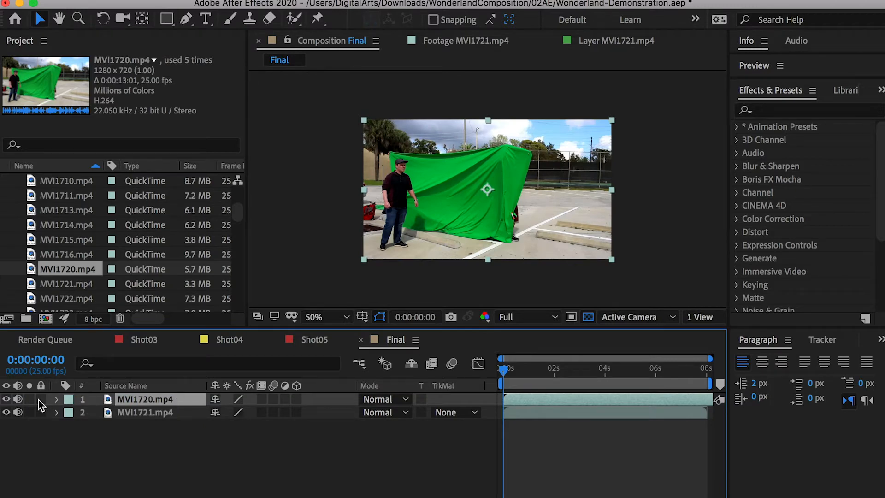
Step: Toggle MVI1720.mp4 to compare it with the clean plate, leave it hidden, and examine MVI1721.mp4 at 0:00:03:03
{"action": "left_click", "coordinate": [6, 399]}
{"action": "left_click", "coordinate": [6, 399]}
{"action": "left_click", "coordinate": [6, 399]}
{"action": "left_click", "coordinate": [6, 399]}
{"action": "left_click", "coordinate": [6, 399]}
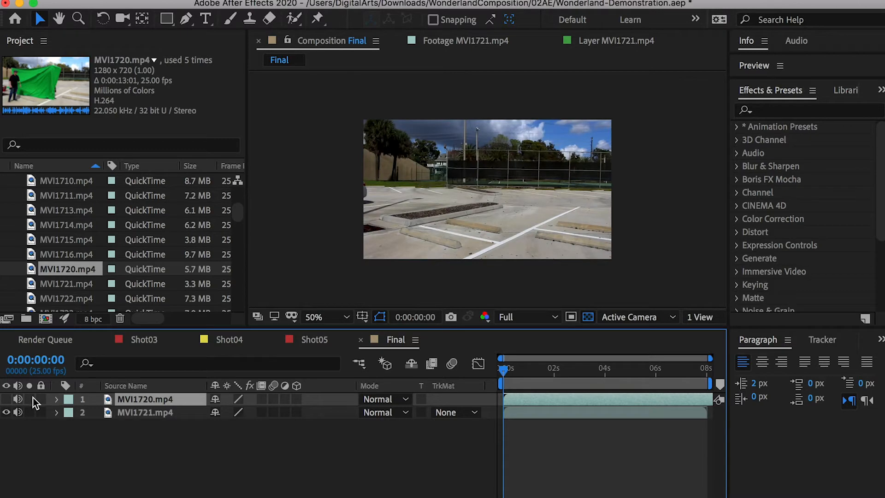
{"action": "left_click_drag", "start_coordinate": [519, 370], "coordinate": [583, 368]}
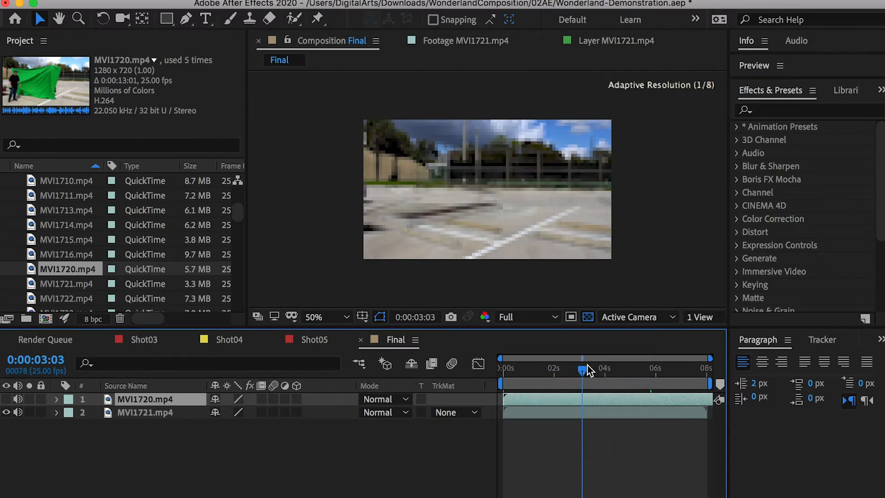
{"action": "key", "text": "period"}
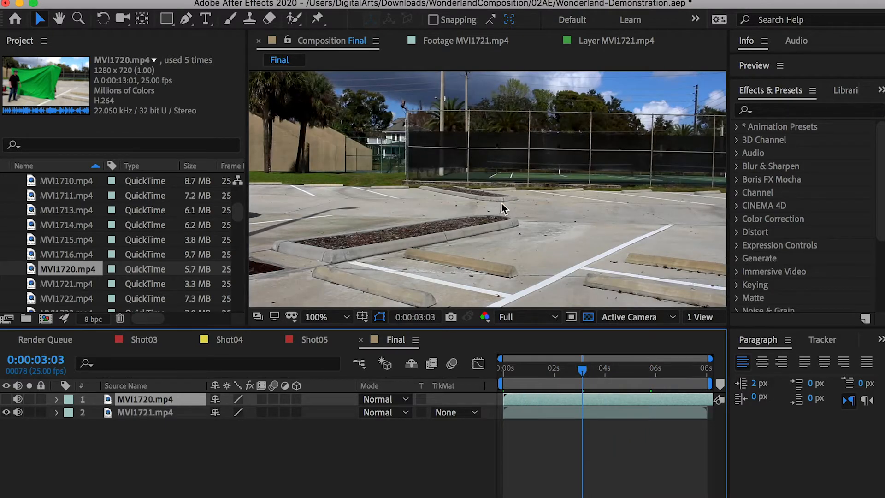
{"action": "key", "text": "comma"}
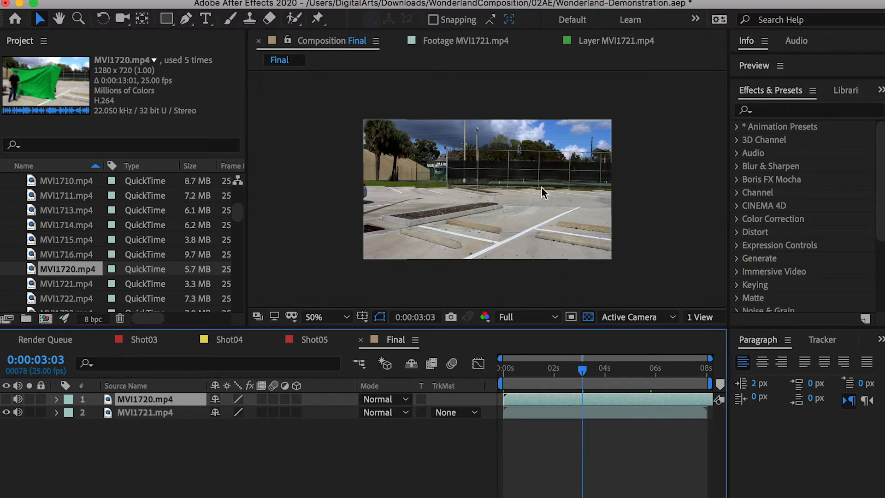
Step: Move to 0:00:01:01 and make the MVI1720.mp4 layer visible, framing the actor and green screen at 100%
{"action": "left_click_drag", "start_coordinate": [579, 369], "coordinate": [528, 369]}
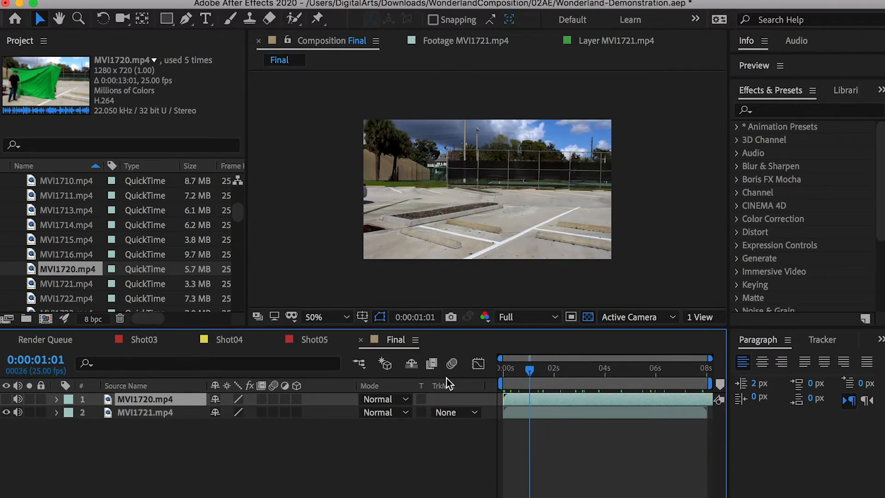
{"action": "left_click", "coordinate": [6, 399]}
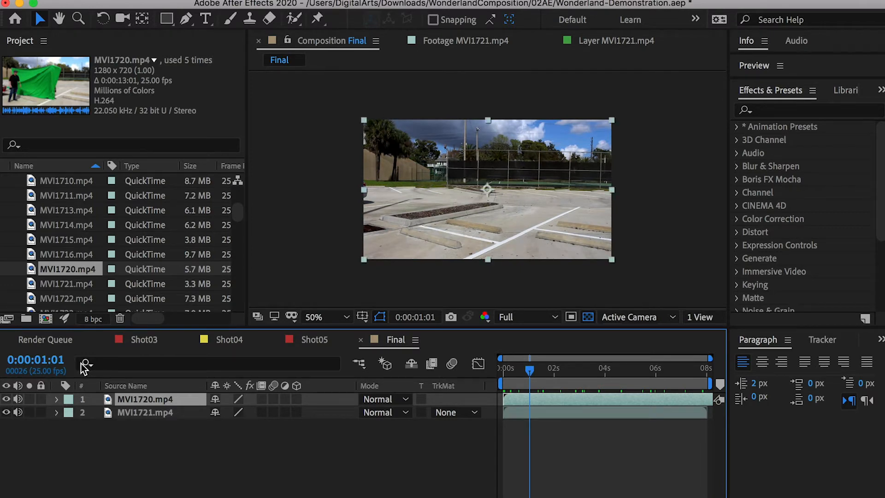
{"action": "key", "text": "period"}
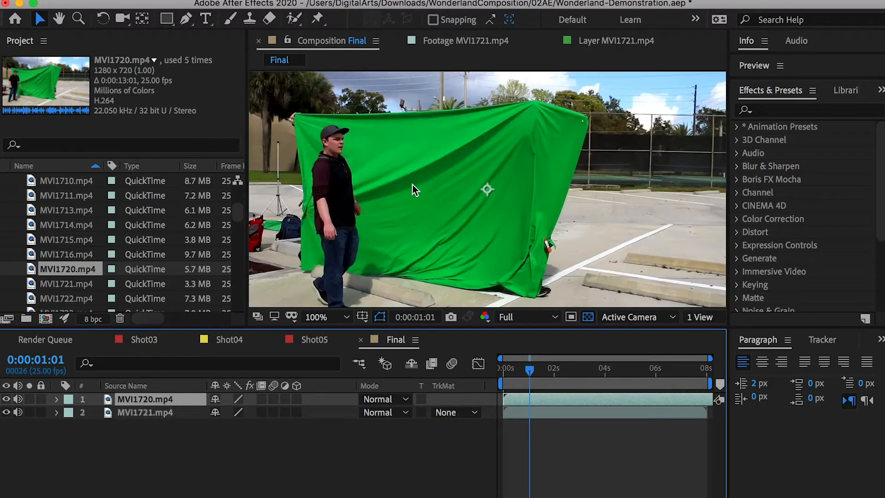
{"action": "left_click_drag", "start_coordinate": [388, 198], "coordinate": [466, 158]}
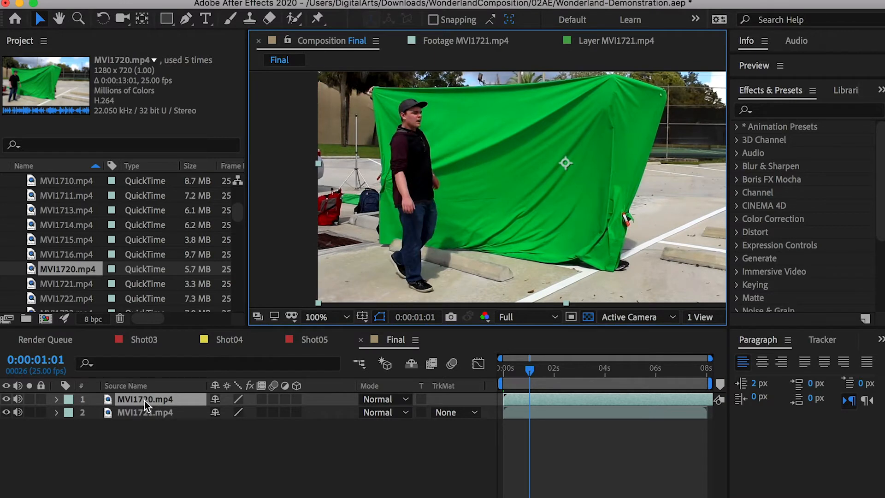
Step: Hide the MVI1721.mp4 layer and mute the audio of both layers
{"action": "left_click", "coordinate": [6, 412]}
{"action": "left_click_drag", "start_coordinate": [18, 399], "coordinate": [18, 412]}
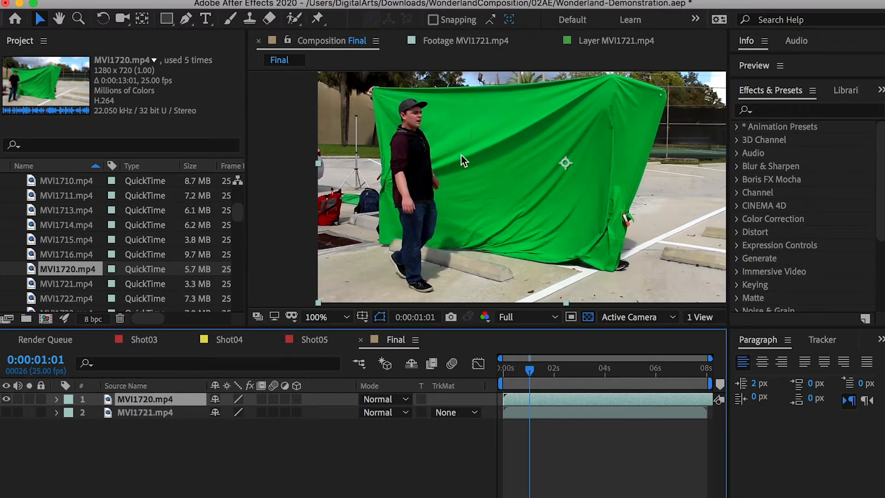
Step: Find the Keylight (1.2) effect and apply it to the MVI1720.mp4 layer
{"action": "left_click", "coordinate": [786, 112]}
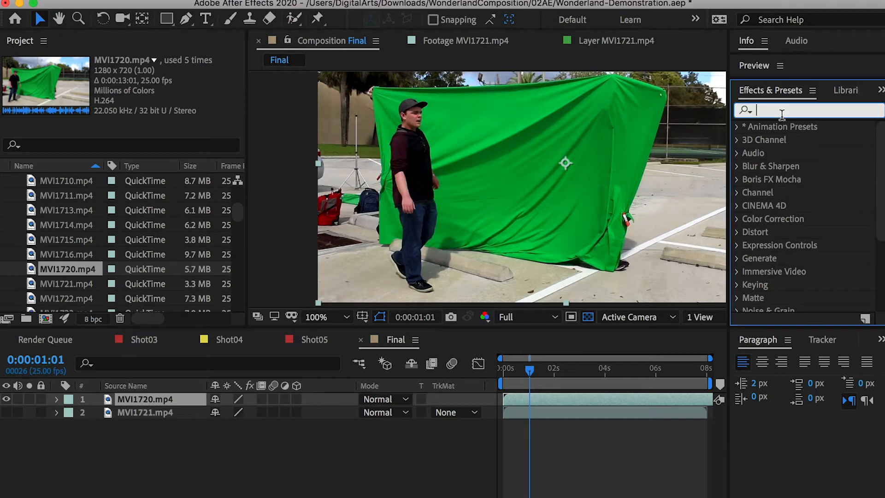
{"action": "type", "text": "keylight"}
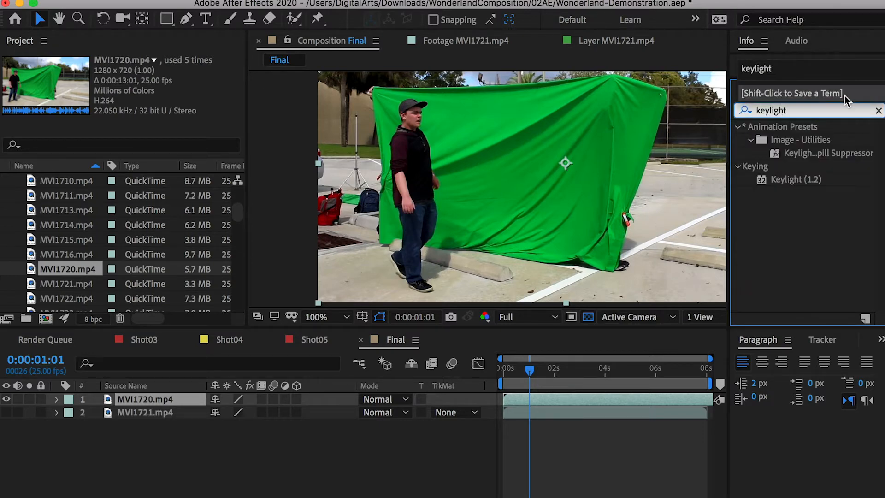
{"action": "left_click_drag", "start_coordinate": [796, 179], "coordinate": [566, 399]}
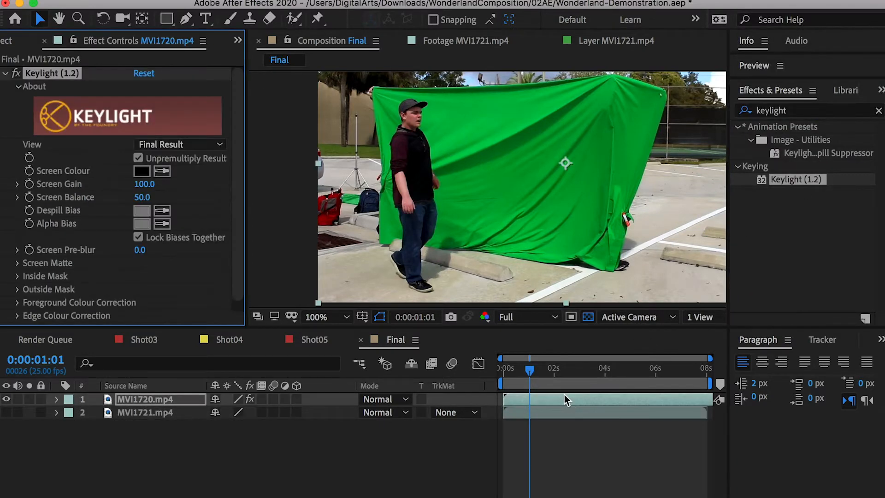
Step: Sample the green backdrop beside the actor as Keylight's Screen Colour and set Screen Gain to 117
{"action": "left_click", "coordinate": [161, 171]}
{"action": "left_click", "coordinate": [455, 211]}
{"action": "left_click_drag", "start_coordinate": [144, 184], "coordinate": [158, 183]}
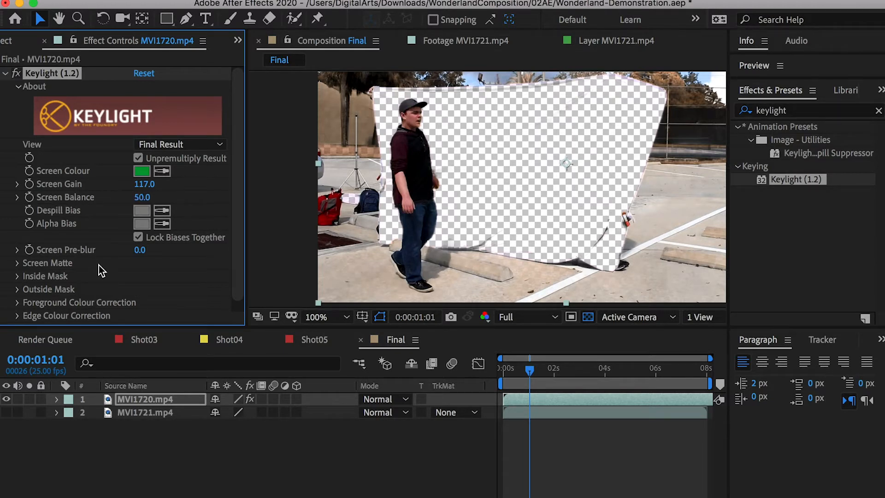
Step: In Keylight's Screen Matte settings, set Clip White to 65 and Clip Black to 12
{"action": "left_click", "coordinate": [17, 263]}
{"action": "mouse_move", "coordinate": [143, 226]}
{"action": "left_mouse_down"}
{"action": "mouse_move", "coordinate": [123, 228]}
{"action": "mouse_move", "coordinate": [143, 212]}
{"action": "mouse_move", "coordinate": [156, 219]}
{"action": "mouse_move", "coordinate": [141, 212]}
{"action": "left_mouse_up"}
{"action": "left_click", "coordinate": [137, 212]}
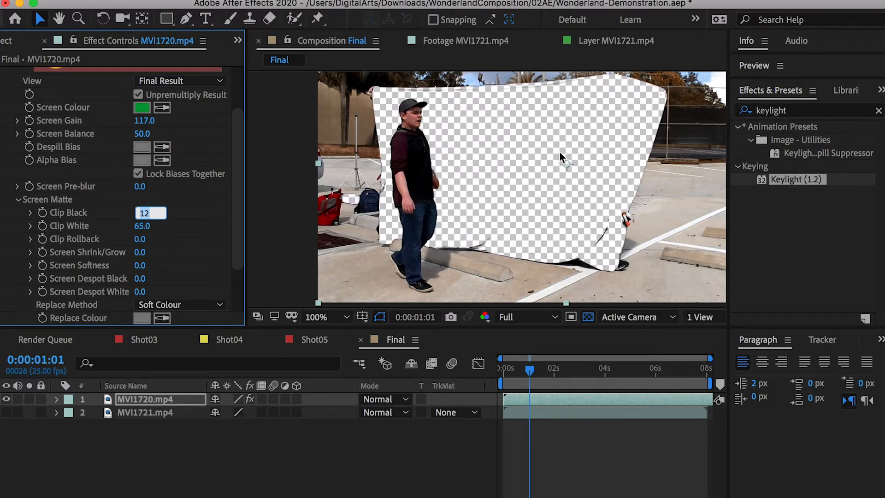
{"action": "key", "text": "Return"}
{"action": "scroll", "coordinate": [66, 121], "scroll_direction": "up", "scroll_amount": 3}
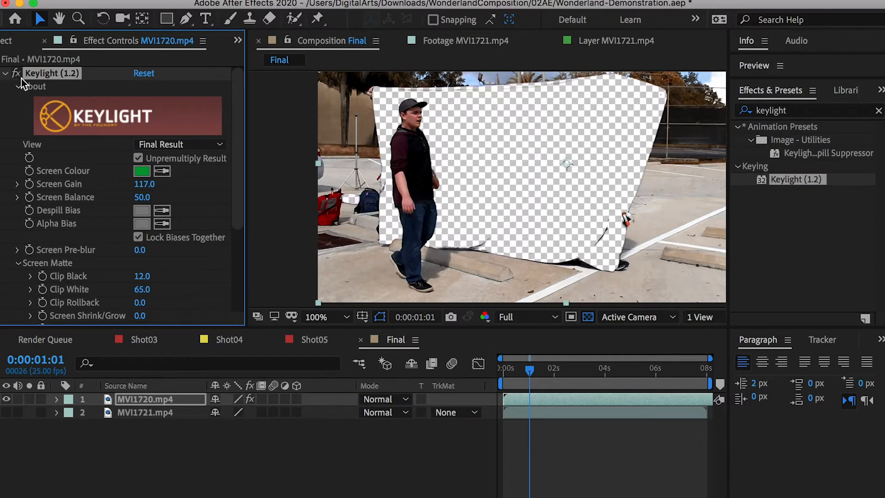
Step: Toggle the Keylight effect repeatedly to compare the keyed image's colours with the original footage
{"action": "left_click", "coordinate": [16, 74]}
{"action": "left_click", "coordinate": [16, 74]}
{"action": "left_click", "coordinate": [16, 74]}
{"action": "left_click", "coordinate": [15, 74]}
{"action": "left_click", "coordinate": [15, 74]}
{"action": "left_click", "coordinate": [16, 73]}
{"action": "left_click", "coordinate": [16, 73]}
{"action": "left_click", "coordinate": [16, 72]}
{"action": "left_click", "coordinate": [16, 74]}
{"action": "left_click", "coordinate": [15, 73]}
Step: Set Keylight's Screen Balance to 0 and compare the footage's colours with the effect off and on
{"action": "left_click_drag", "start_coordinate": [143, 203], "coordinate": [57, 191]}
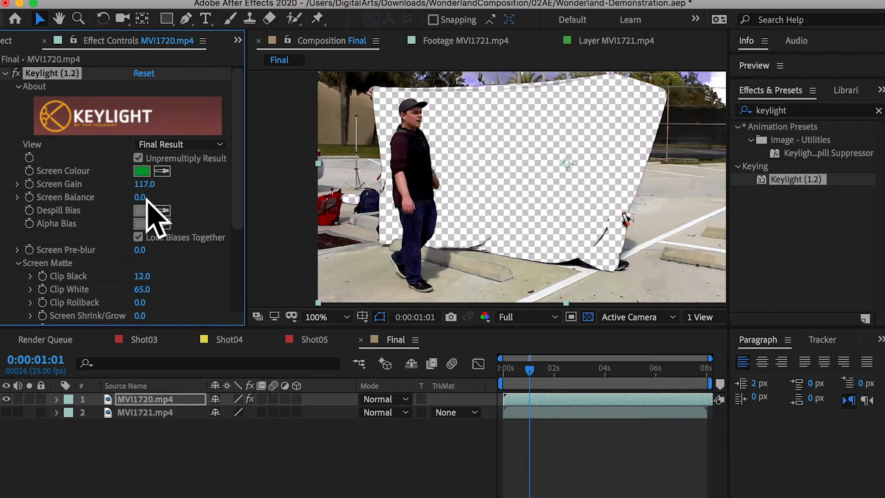
{"action": "left_click", "coordinate": [16, 70]}
{"action": "left_click", "coordinate": [16, 70]}
{"action": "left_click", "coordinate": [17, 70]}
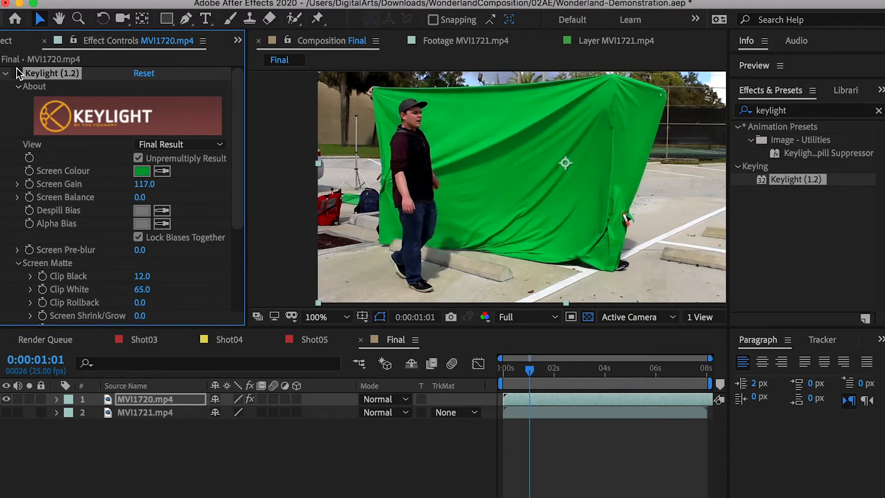
{"action": "left_click", "coordinate": [16, 70]}
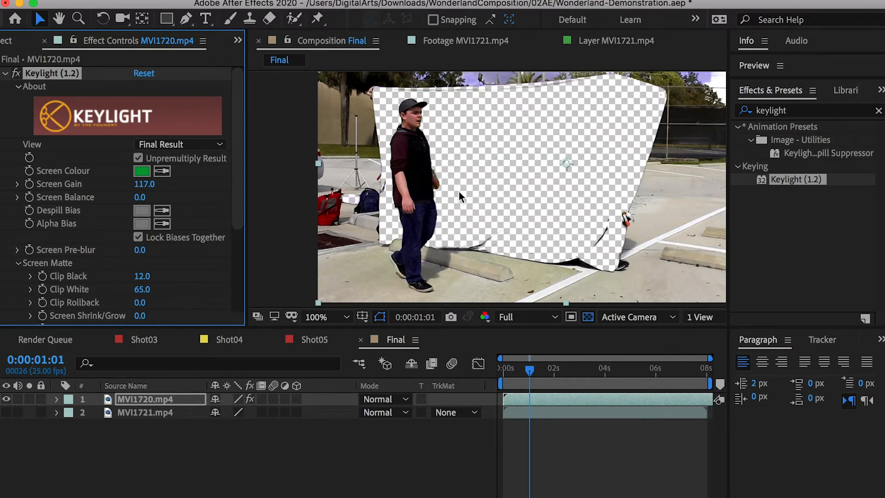
{"action": "key", "text": "Return"}
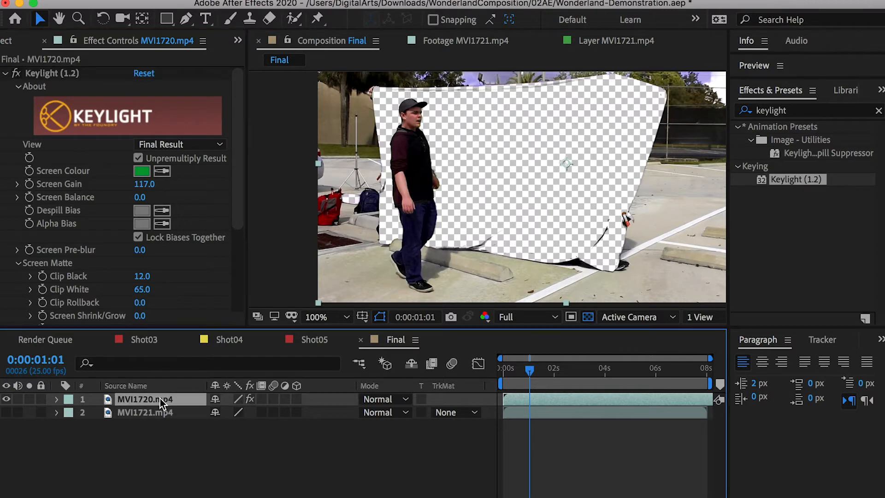
Step: Shift the MVI1720.mp4 layer earlier so its frame at 0:00:00:24 falls at 0:00:00:00
{"action": "left_click", "coordinate": [6, 399]}
{"action": "left_click", "coordinate": [6, 399]}
{"action": "mouse_move", "coordinate": [529, 368]}
{"action": "left_mouse_down"}
{"action": "mouse_move", "coordinate": [486, 369]}
{"action": "mouse_move", "coordinate": [573, 367]}
{"action": "mouse_move", "coordinate": [527, 368]}
{"action": "left_mouse_up"}
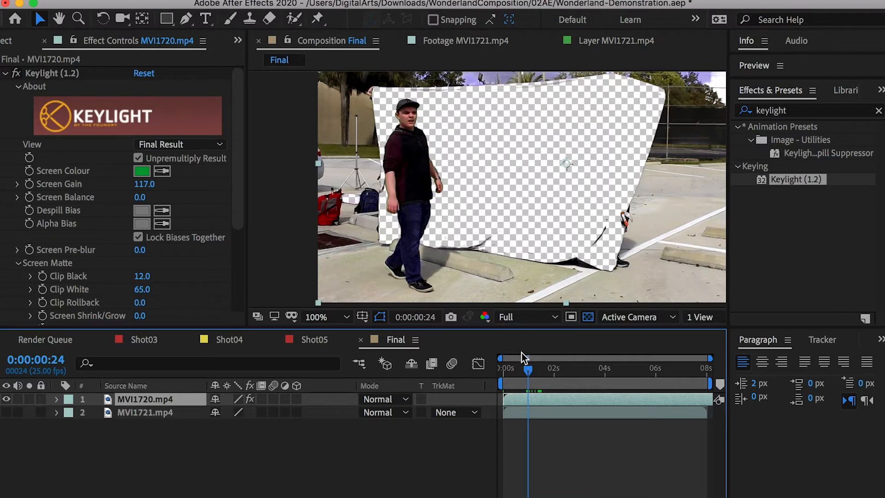
{"action": "left_click_drag", "start_coordinate": [505, 399], "coordinate": [475, 372]}
{"action": "left_click_drag", "start_coordinate": [578, 396], "coordinate": [555, 396]}
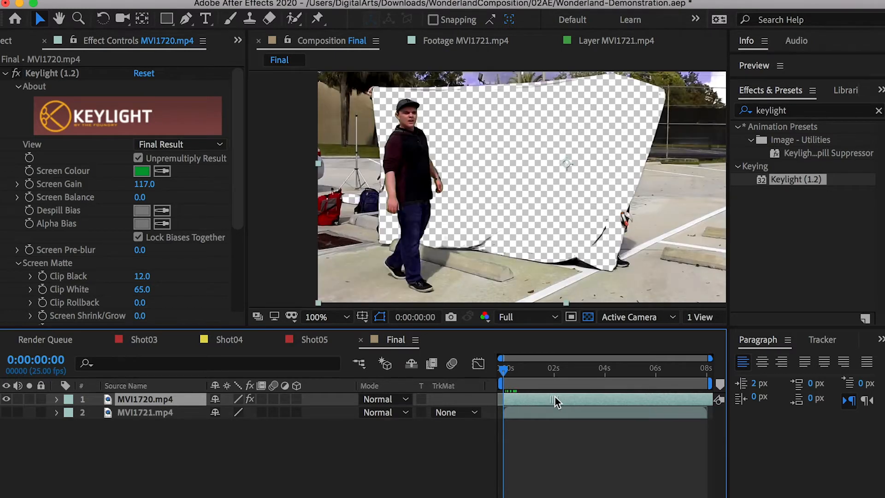
Step: Draw a rectangular mask around the actor on MVI1720.mp4 and start Mask Path keyframes at 0:00:00:00
{"action": "left_click", "coordinate": [166, 19]}
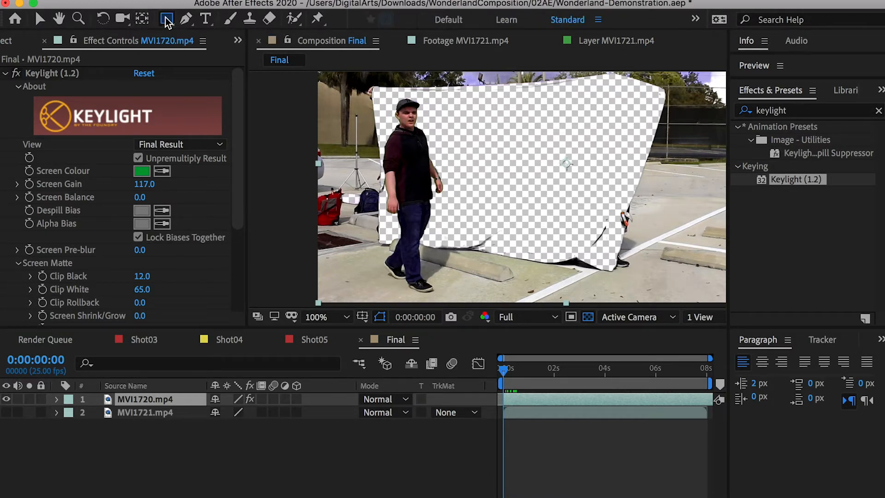
{"action": "left_click_drag", "start_coordinate": [372, 91], "coordinate": [473, 304]}
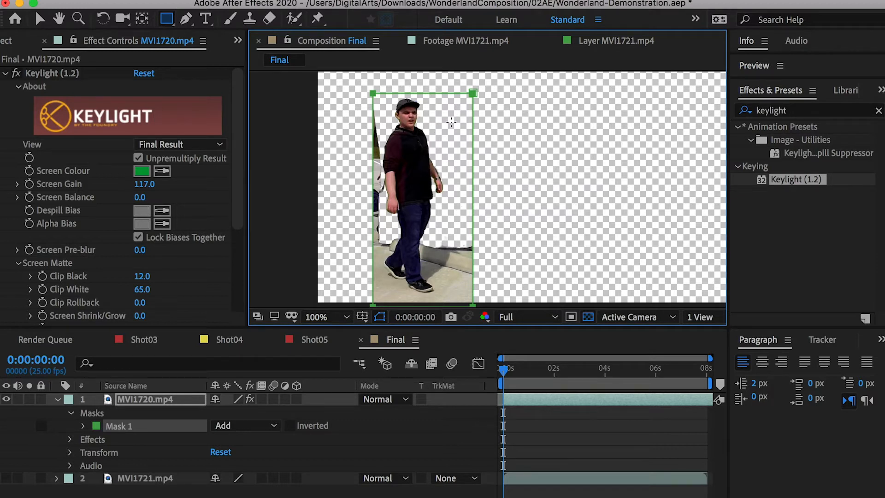
{"action": "left_click", "coordinate": [83, 426]}
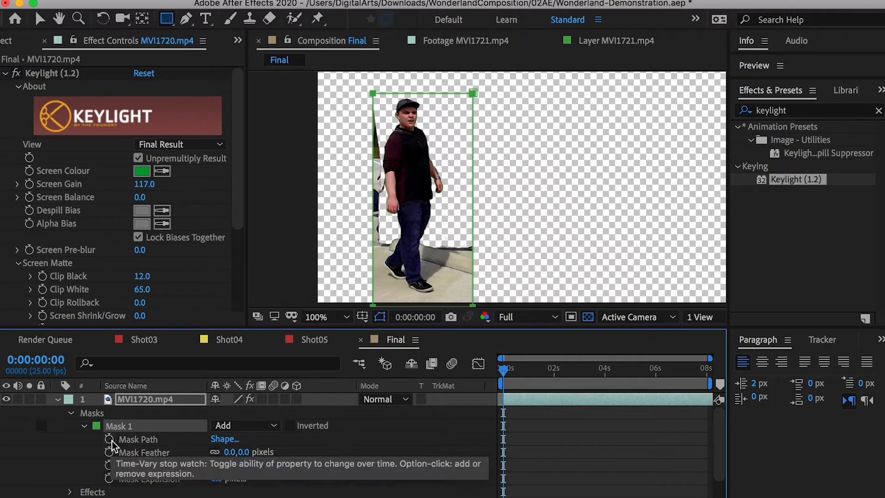
{"action": "left_click", "coordinate": [109, 438]}
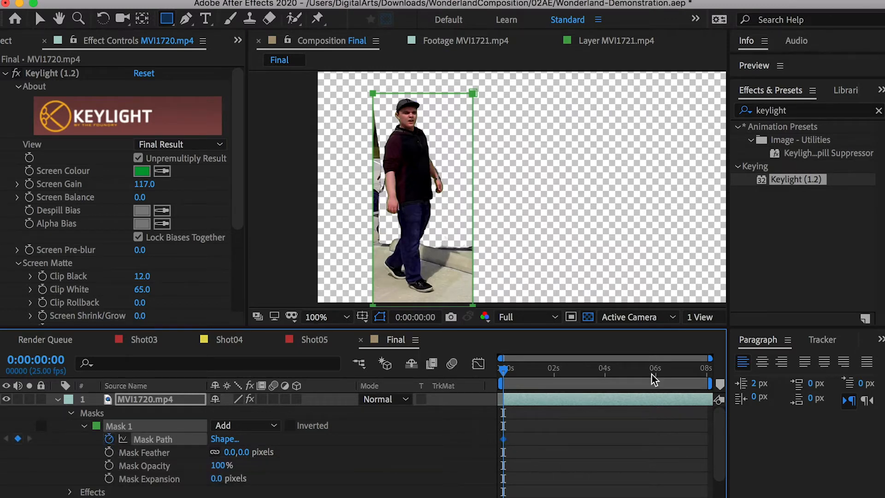
Step: At 0:00:00:09, move the whole rectangular mask sideways to follow the actor, adding a Mask Path keyframe
{"action": "left_click_drag", "start_coordinate": [710, 358], "coordinate": [560, 369]}
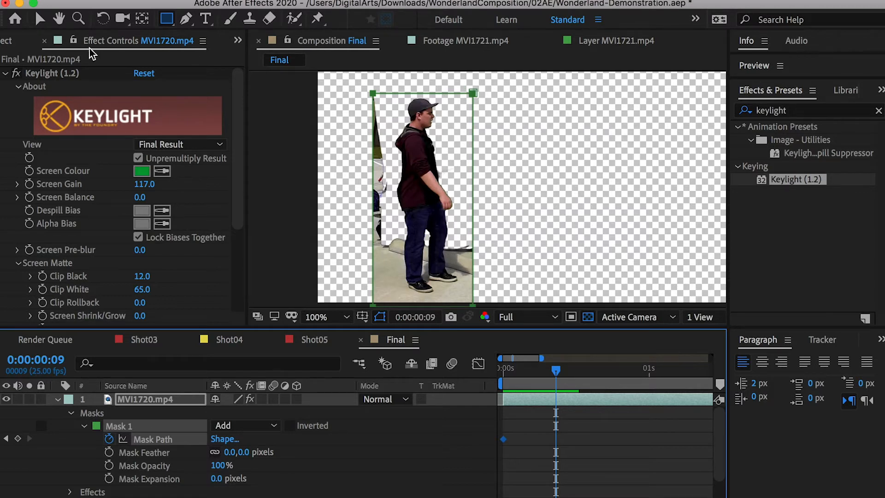
{"action": "left_click", "coordinate": [39, 19]}
{"action": "left_click", "coordinate": [473, 94]}
{"action": "double_click", "coordinate": [473, 94]}
{"action": "left_click_drag", "start_coordinate": [439, 145], "coordinate": [459, 147]}
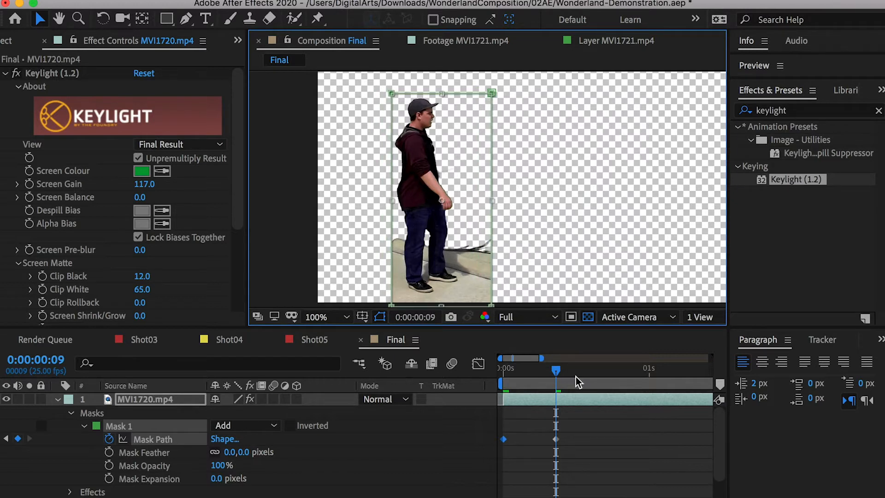
Step: At 0:00:00:22, shift the rectangular mask to re-frame the walking actor with another Mask Path keyframe
{"action": "left_click_drag", "start_coordinate": [554, 373], "coordinate": [631, 372]}
{"action": "double_click", "coordinate": [493, 93]}
{"action": "mouse_move", "coordinate": [450, 139]}
{"action": "left_mouse_down"}
{"action": "mouse_move", "coordinate": [463, 136]}
{"action": "mouse_move", "coordinate": [456, 140]}
{"action": "left_mouse_up"}
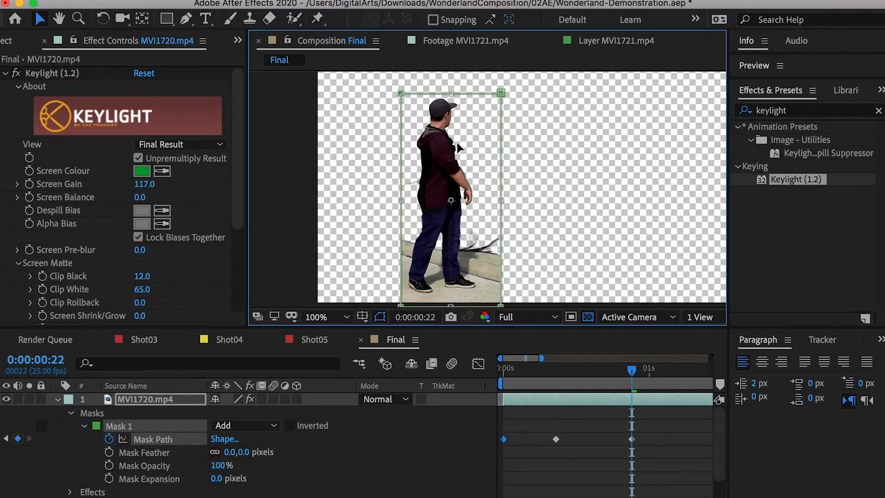
Step: At 0:00:01:07, nudge the rectangular mask along the walking direction to keep the actor inside it
{"action": "left_click", "coordinate": [615, 367]}
{"action": "key", "text": "space"}
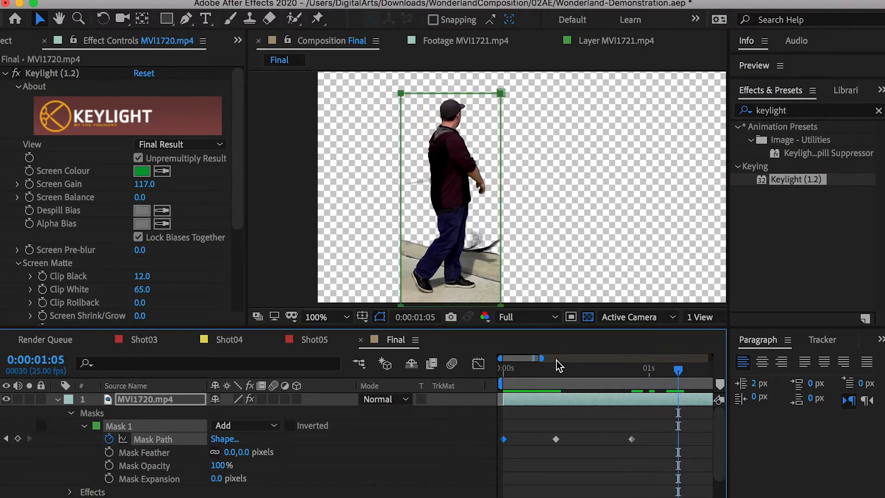
{"action": "left_click_drag", "start_coordinate": [542, 357], "coordinate": [590, 375]}
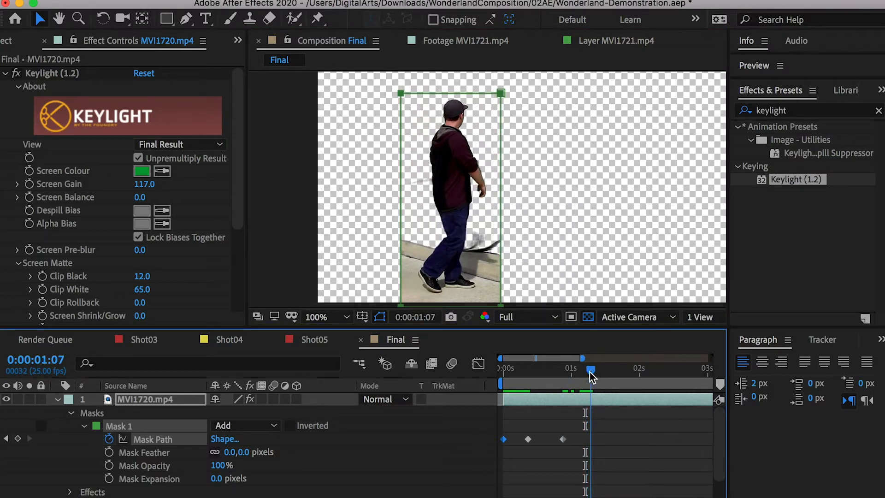
{"action": "double_click", "coordinate": [501, 93]}
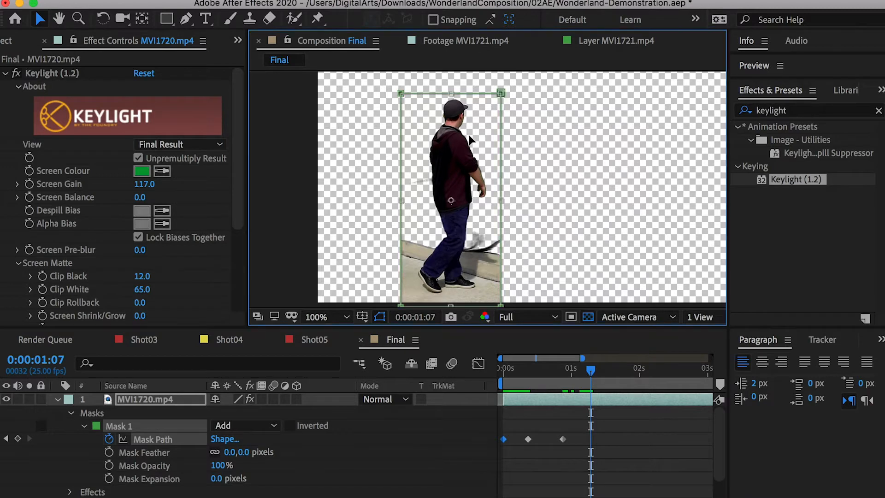
{"action": "key", "text": "shift+Right"}
{"action": "key", "text": "shift+Right"}
{"action": "key", "text": "shift+Right"}
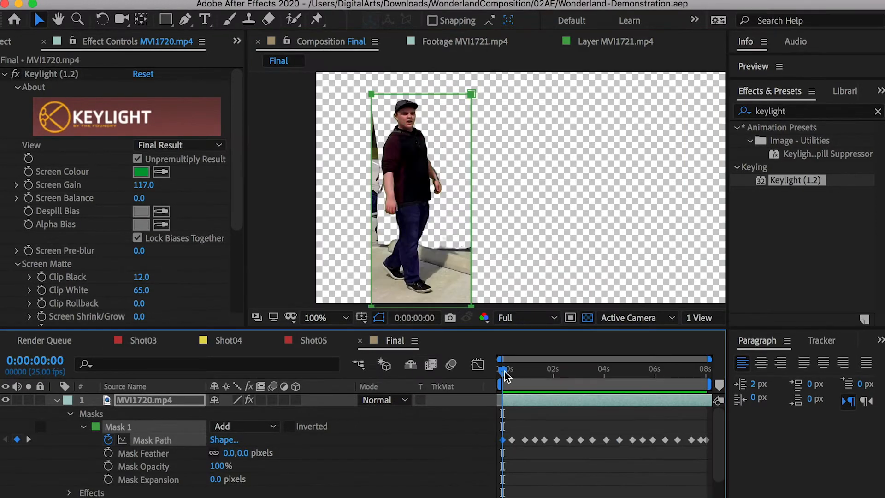
Step: At 0:00:00:00, begin a second mask on MVI1720.mp4 with the Pen tool, from above the rectangular mask down toward the actor's shoulder
{"action": "mouse_move", "coordinate": [505, 375]}
{"action": "left_mouse_down"}
{"action": "mouse_move", "coordinate": [723, 382]}
{"action": "mouse_move", "coordinate": [490, 371]}
{"action": "left_mouse_up"}
{"action": "left_click", "coordinate": [138, 407]}
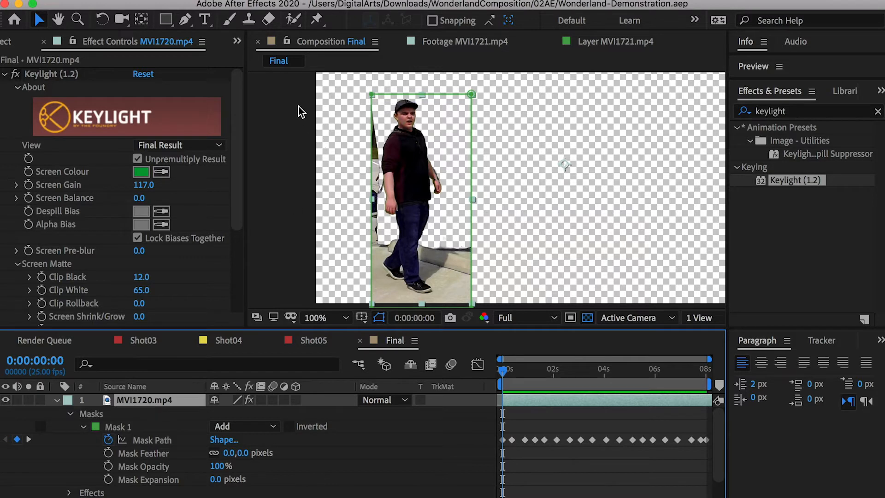
{"action": "left_click", "coordinate": [183, 21]}
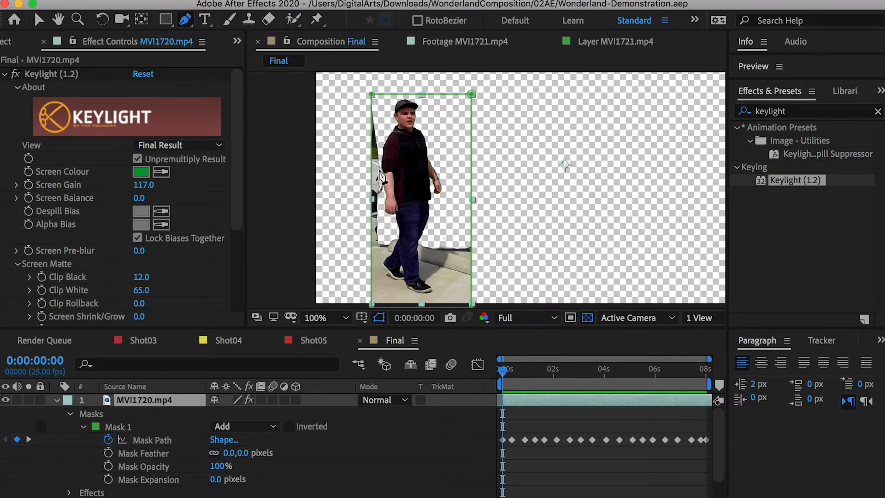
{"action": "key", "text": "period"}
{"action": "left_click_drag", "start_coordinate": [345, 129], "coordinate": [500, 230]}
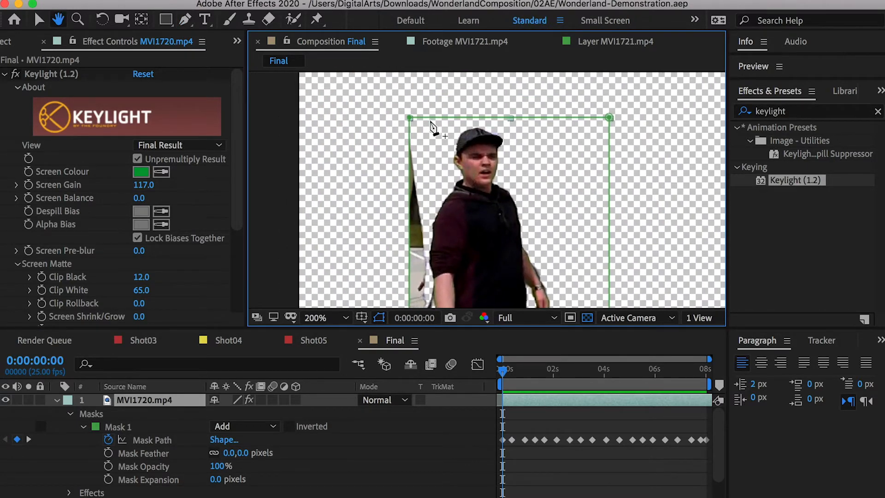
{"action": "left_click", "coordinate": [421, 87]}
{"action": "left_click", "coordinate": [423, 134]}
{"action": "left_click", "coordinate": [431, 175]}
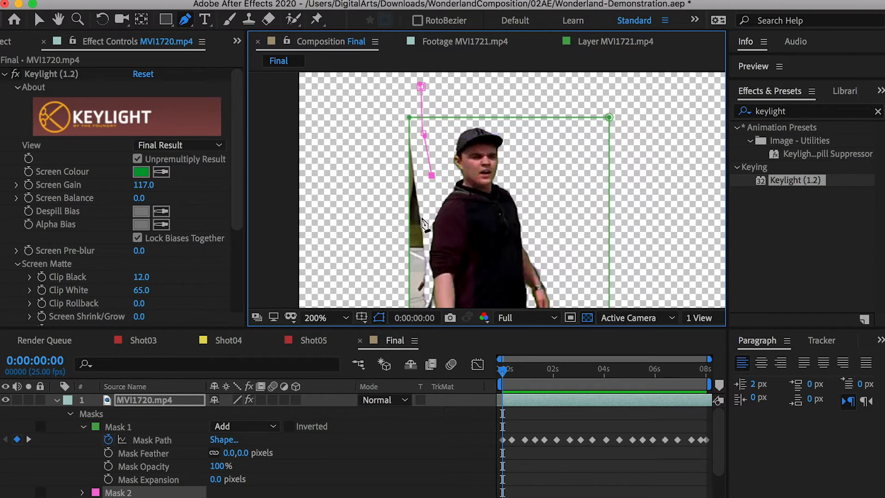
{"action": "left_click_drag", "start_coordinate": [428, 216], "coordinate": [461, 125]}
Step: Continue the second mask's path down the gap beside the actor's shoulder and sleeve to his forearm
{"action": "key", "text": "period"}
{"action": "left_click", "coordinate": [460, 117]}
{"action": "left_click", "coordinate": [458, 142]}
{"action": "left_click", "coordinate": [459, 160]}
{"action": "scroll", "coordinate": [491, 247], "scroll_direction": "down", "scroll_amount": 3}
{"action": "left_click", "coordinate": [495, 234]}
{"action": "left_click", "coordinate": [501, 255]}
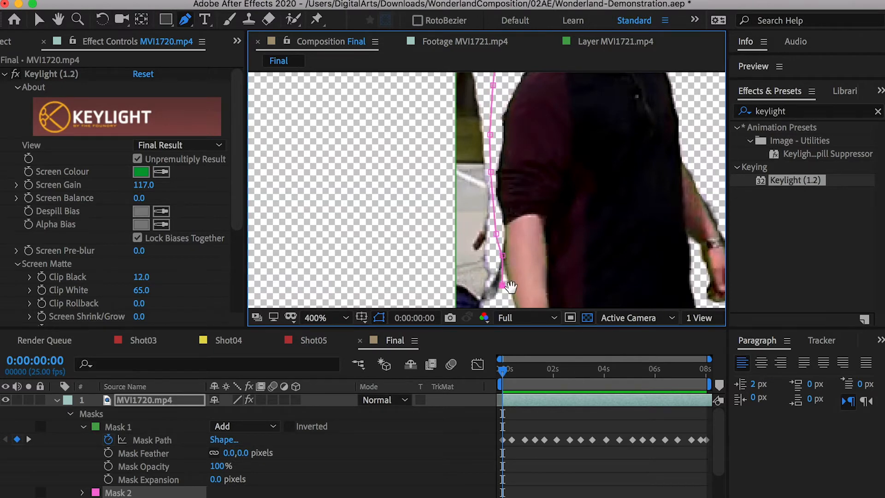
Step: Extend the mask path past the actor's hand to his lower leg, then out beyond the rectangular mask's edge
{"action": "scroll", "coordinate": [508, 288], "scroll_direction": "down", "scroll_amount": 3}
{"action": "key", "text": "space"}
{"action": "left_click_drag", "start_coordinate": [507, 286], "coordinate": [492, 147]}
{"action": "left_click", "coordinate": [492, 217]}
{"action": "scroll", "coordinate": [496, 247], "scroll_direction": "down", "scroll_amount": 1}
{"action": "scroll", "coordinate": [496, 246], "scroll_direction": "down", "scroll_amount": 3}
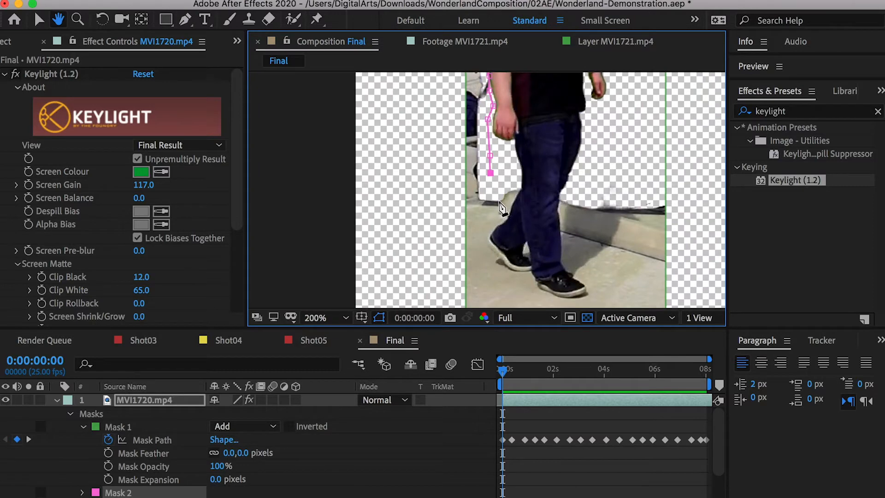
{"action": "left_click", "coordinate": [476, 217]}
{"action": "left_click", "coordinate": [449, 227]}
{"action": "left_click", "coordinate": [431, 222]}
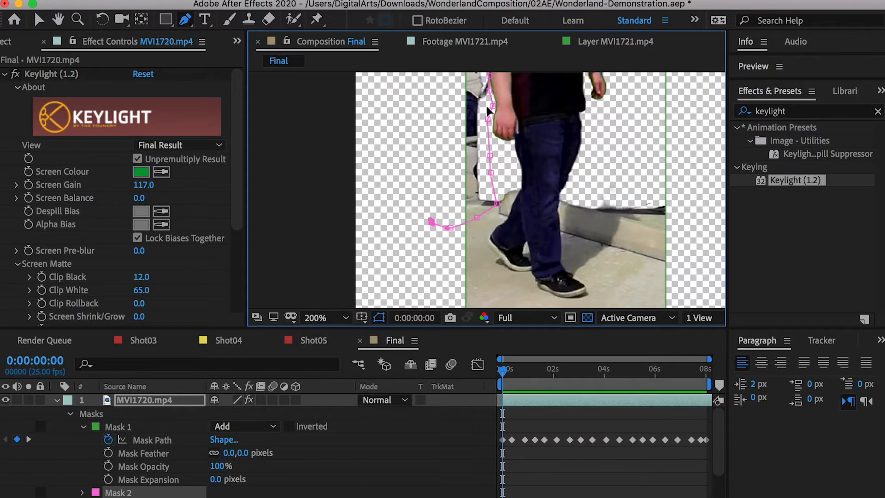
Step: Bring the mask path up outside the rectangular mask and close it at its starting point
{"action": "left_click", "coordinate": [408, 142]}
{"action": "scroll", "coordinate": [452, 102], "scroll_direction": "down", "scroll_amount": 3}
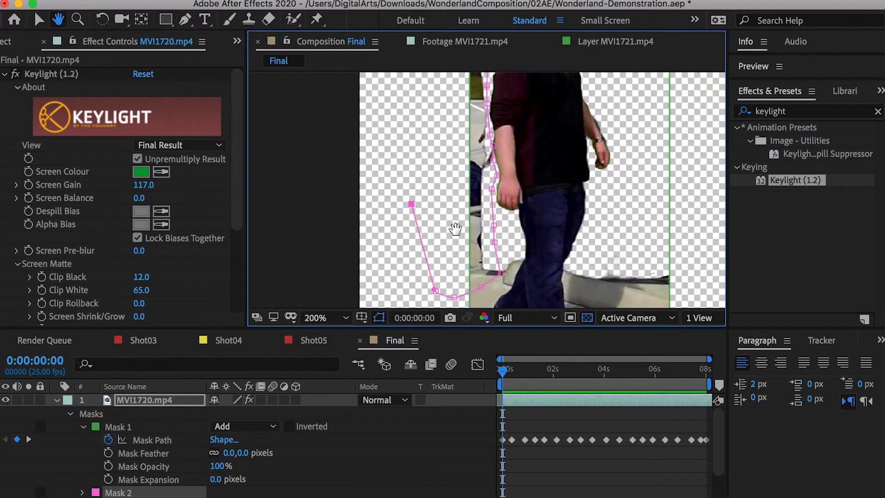
{"action": "left_click", "coordinate": [454, 124]}
{"action": "left_click", "coordinate": [470, 87]}
{"action": "left_click", "coordinate": [485, 94]}
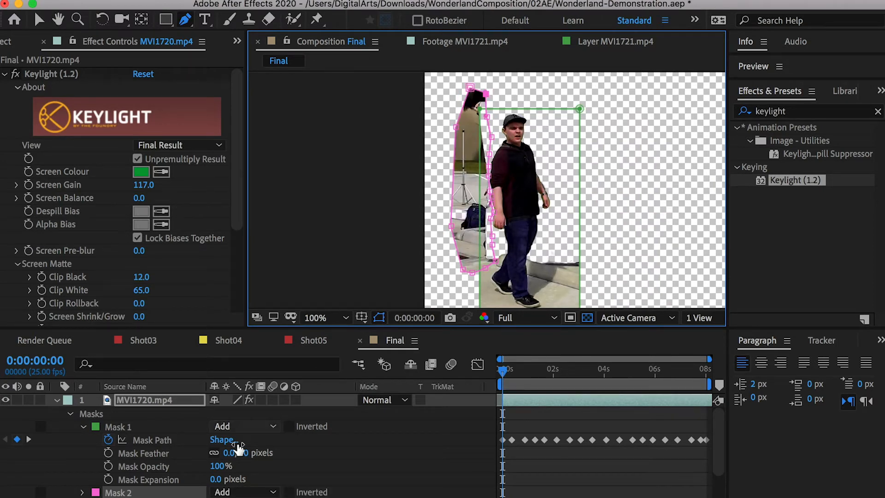
Step: Set Mask 2's mode to Subtract to remove the leftover background beside the actor
{"action": "scroll", "coordinate": [176, 475], "scroll_direction": "down", "scroll_amount": 3}
{"action": "left_click", "coordinate": [225, 453]}
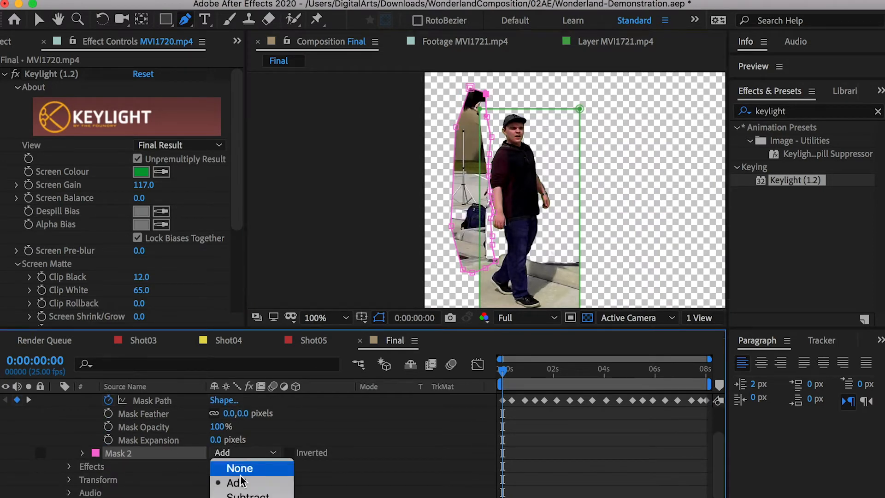
{"action": "left_click", "coordinate": [223, 479]}
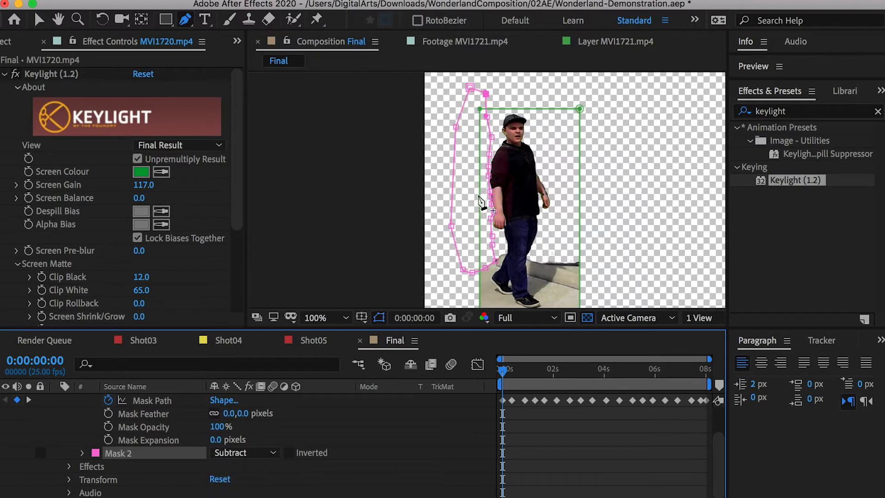
{"action": "scroll", "coordinate": [484, 201], "scroll_direction": "up", "scroll_amount": 1}
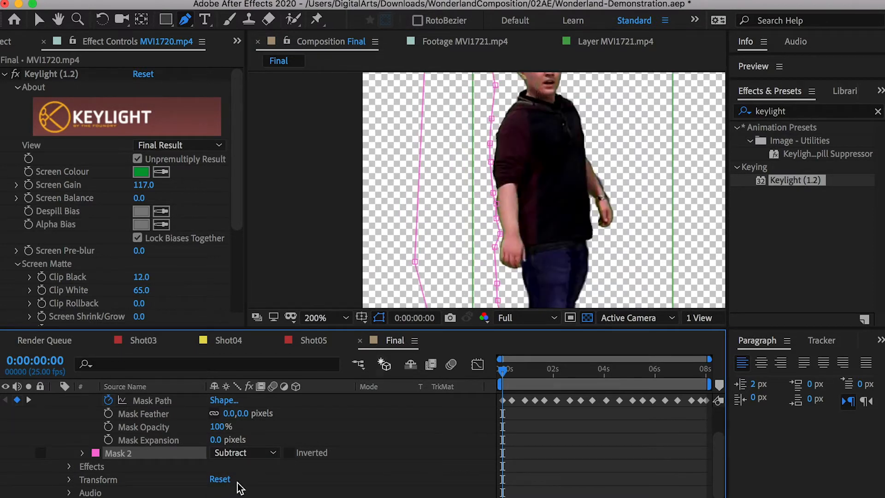
Step: Start keyframing Mask 2's path at 0:00:00:00 and enlarge the timeline to its first few seconds
{"action": "left_click", "coordinate": [83, 452]}
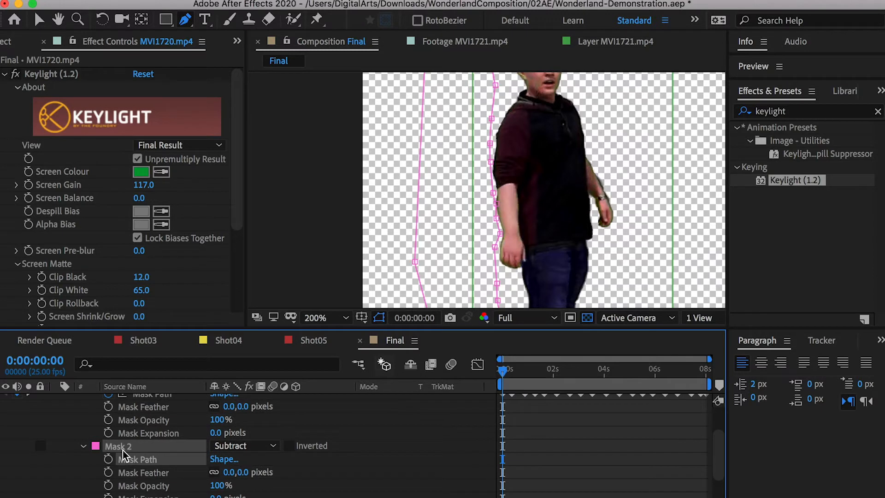
{"action": "left_click", "coordinate": [109, 459]}
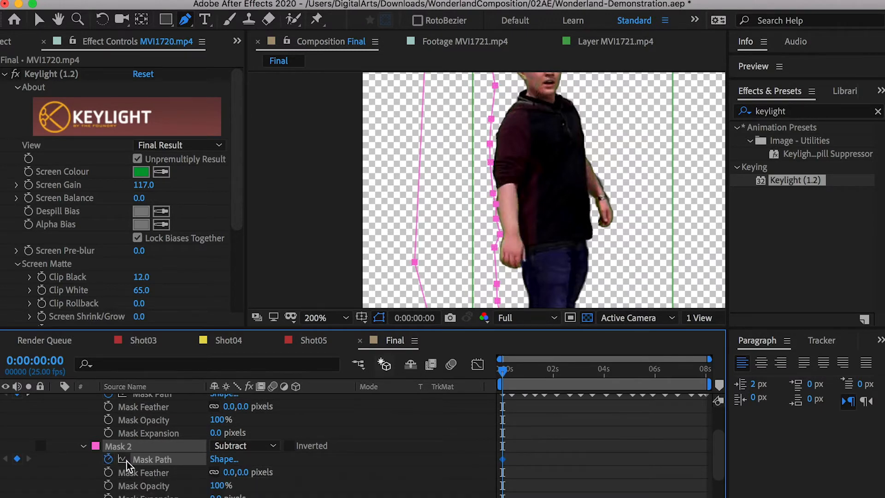
{"action": "left_click_drag", "start_coordinate": [708, 358], "coordinate": [566, 358]}
Step: At 0:00:00:04, shift the whole of Mask 2 slightly toward the actor to add a second path keyframe
{"action": "left_click_drag", "start_coordinate": [503, 371], "coordinate": [521, 369]}
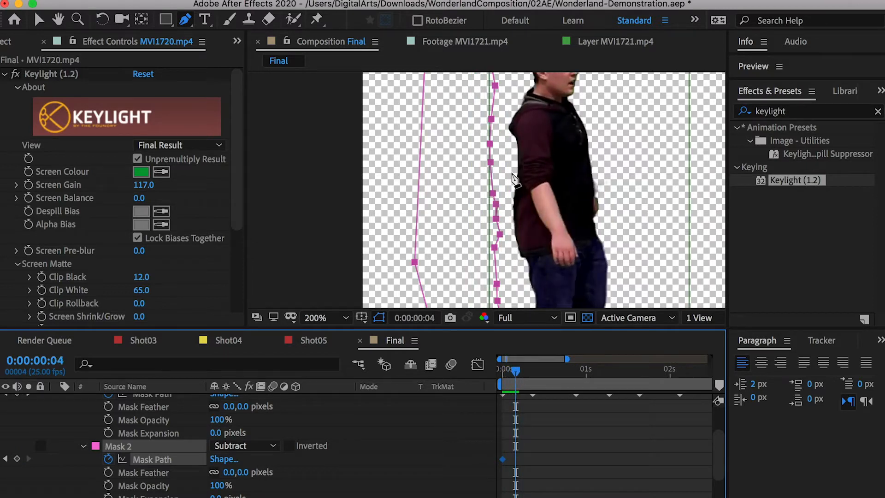
{"action": "scroll", "coordinate": [513, 179], "scroll_direction": "down", "scroll_amount": 1}
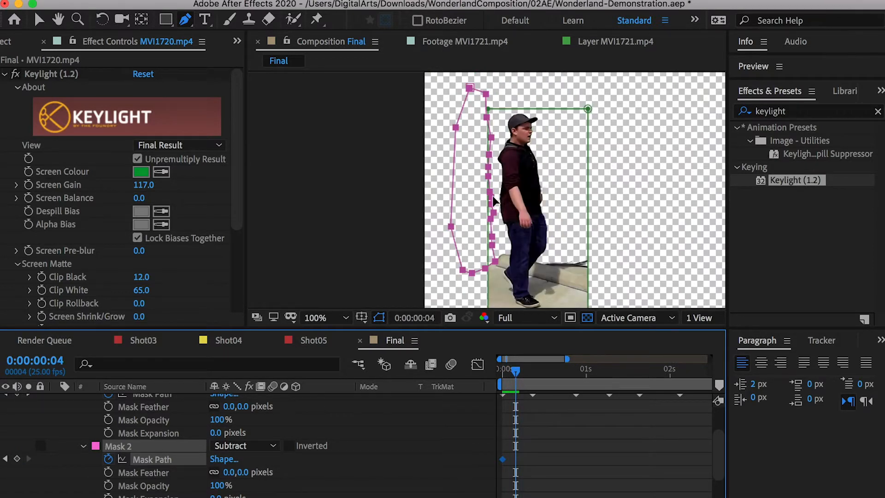
{"action": "left_click", "coordinate": [40, 19]}
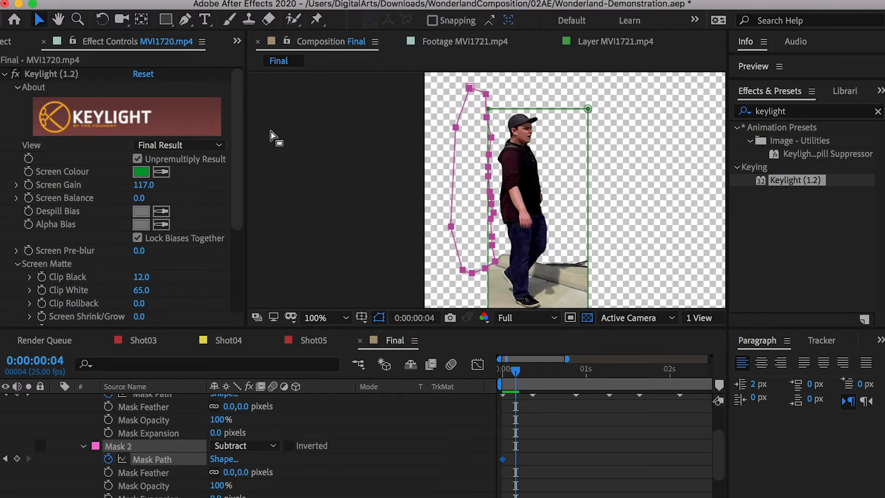
{"action": "scroll", "coordinate": [489, 223], "scroll_direction": "up", "scroll_amount": 1}
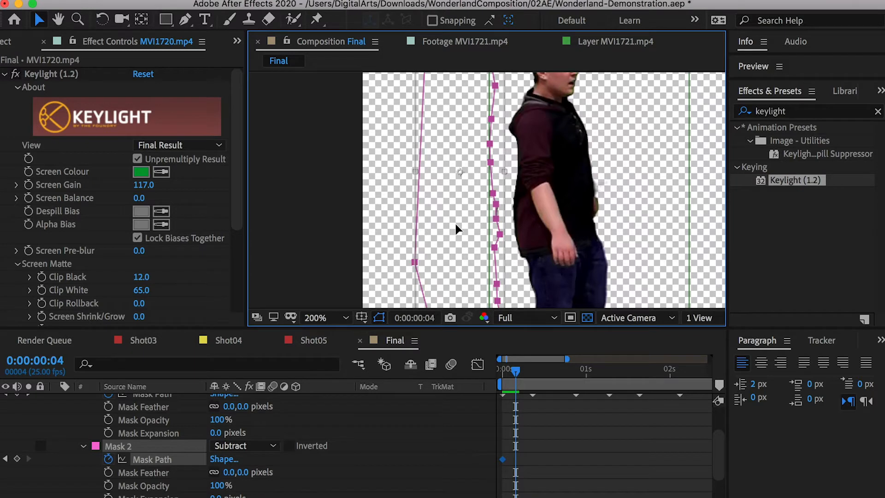
{"action": "scroll", "coordinate": [516, 211], "scroll_direction": "down", "scroll_amount": 1}
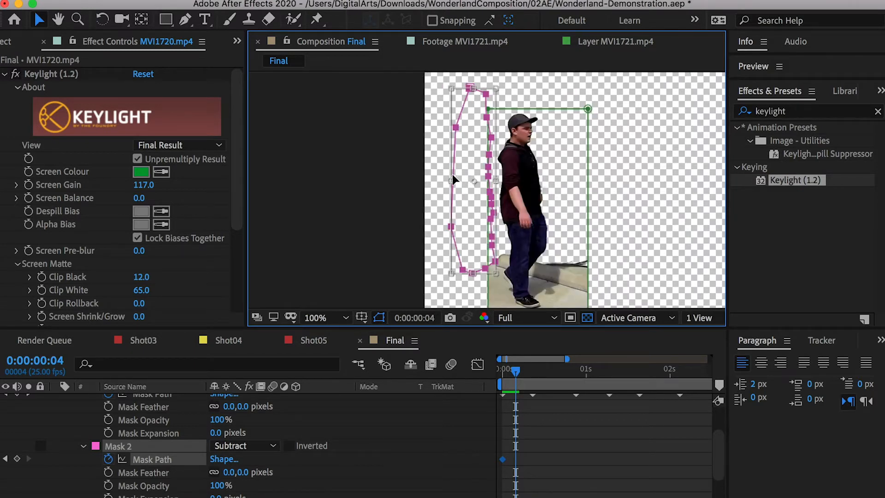
{"action": "left_click_drag", "start_coordinate": [454, 176], "coordinate": [458, 177]}
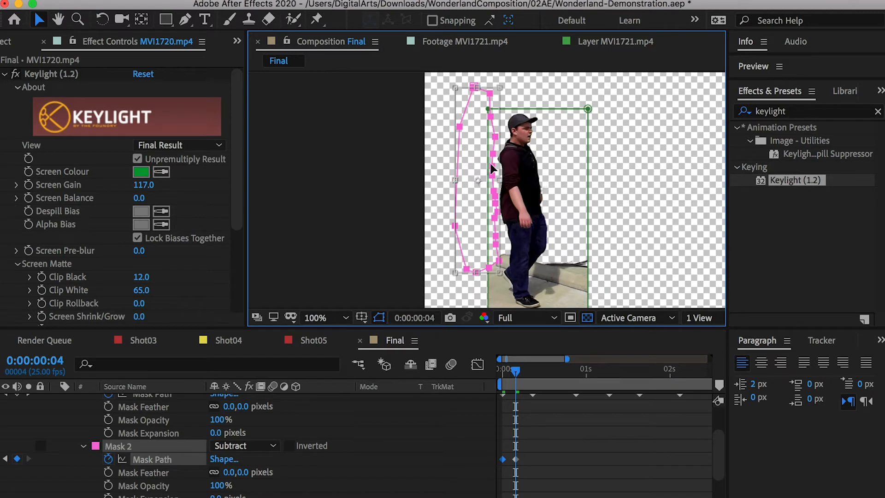
{"action": "key", "text": "Return"}
Step: At 0:00:00:15, shift the whole of Mask 2 closer to the actor's back, and advance to 0:00:00:17
{"action": "left_click_drag", "start_coordinate": [516, 371], "coordinate": [532, 368]}
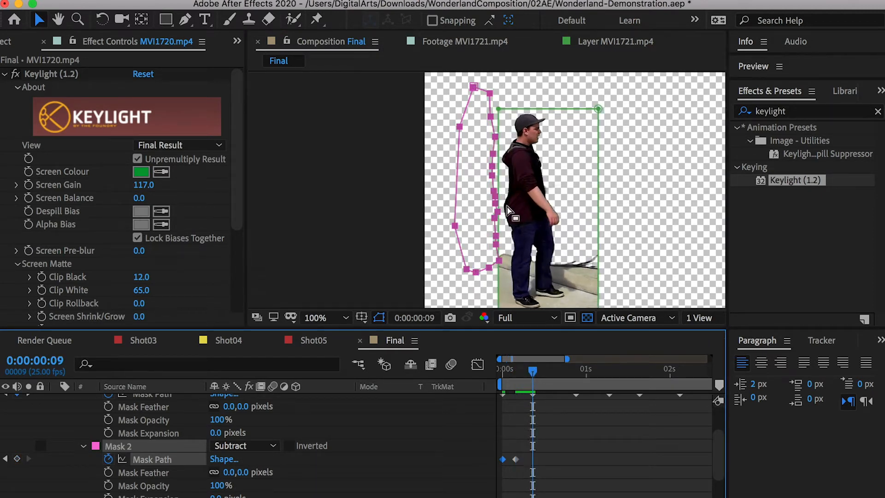
{"action": "left_click_drag", "start_coordinate": [535, 369], "coordinate": [593, 327]}
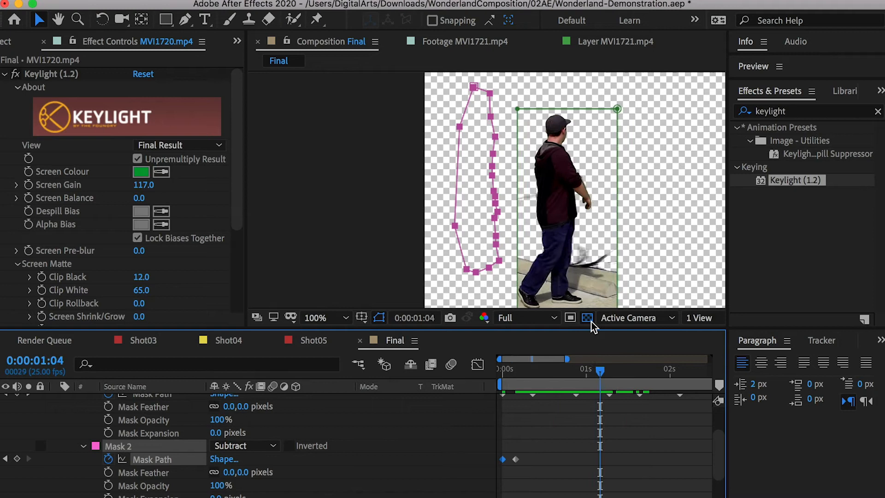
{"action": "scroll", "coordinate": [538, 234], "scroll_direction": "up", "scroll_amount": 1}
{"action": "scroll", "coordinate": [570, 235], "scroll_direction": "down", "scroll_amount": 1}
{"action": "left_click_drag", "start_coordinate": [598, 369], "coordinate": [551, 368]}
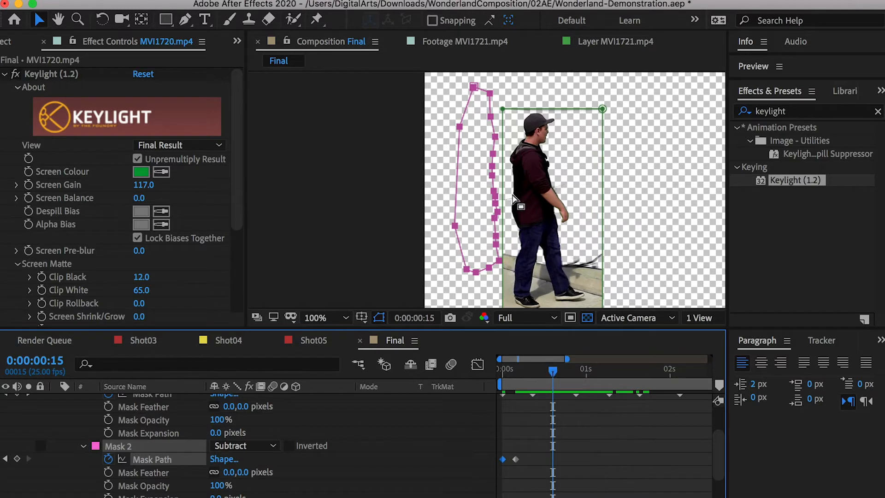
{"action": "double_click", "coordinate": [498, 195]}
{"action": "left_click_drag", "start_coordinate": [498, 195], "coordinate": [506, 198]}
{"action": "key", "text": "period"}
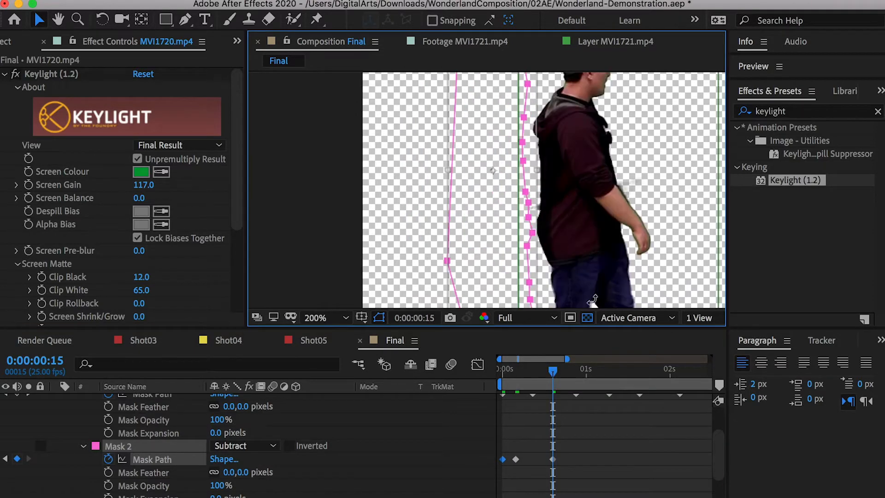
{"action": "left_click_drag", "start_coordinate": [555, 373], "coordinate": [562, 372]}
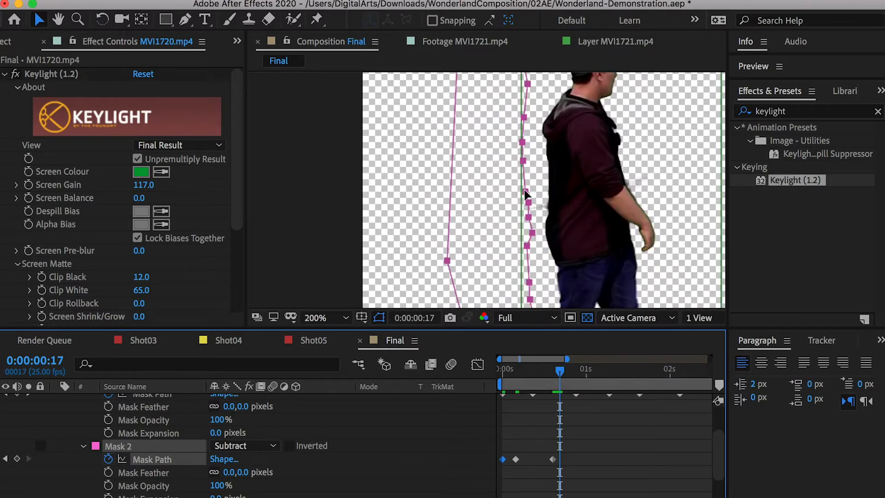
Step: Try moving the whole of Mask 2 away from the actor at 0:00:00:17, undoing each move
{"action": "left_click_drag", "start_coordinate": [524, 189], "coordinate": [515, 194]}
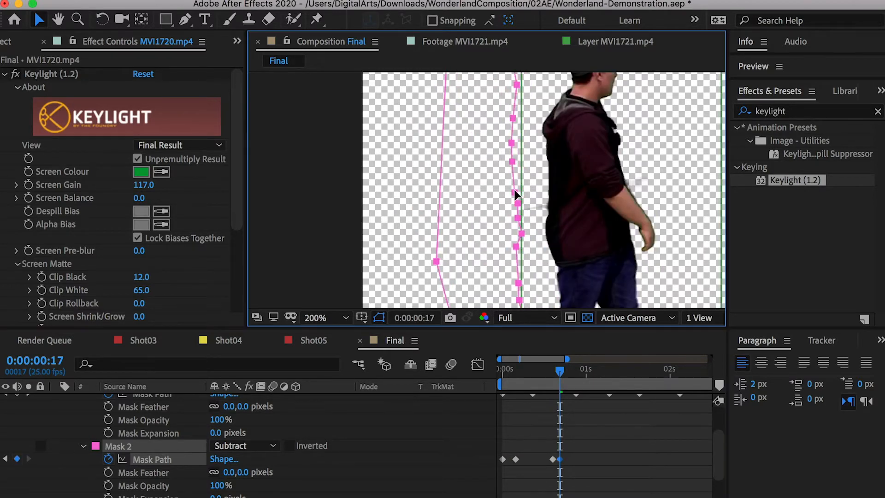
{"action": "key", "text": "super+z"}
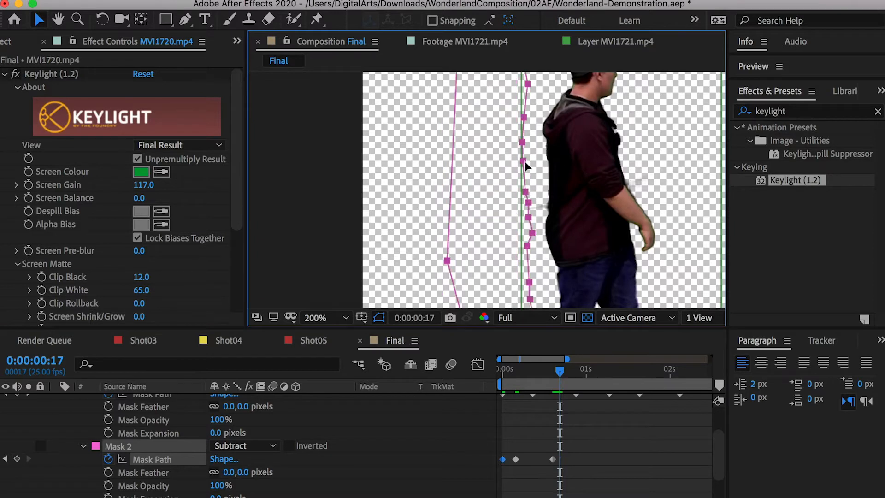
{"action": "scroll", "coordinate": [524, 162], "scroll_direction": "down", "scroll_amount": 1}
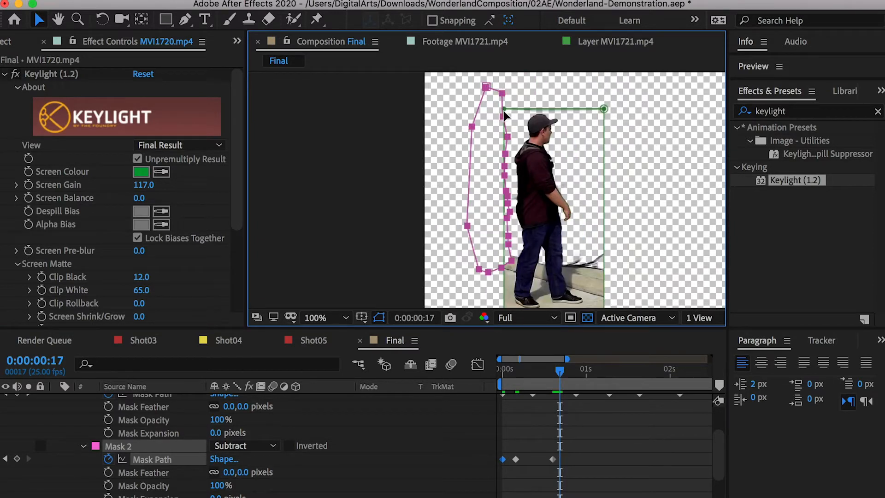
{"action": "scroll", "coordinate": [503, 128], "scroll_direction": "up", "scroll_amount": 1}
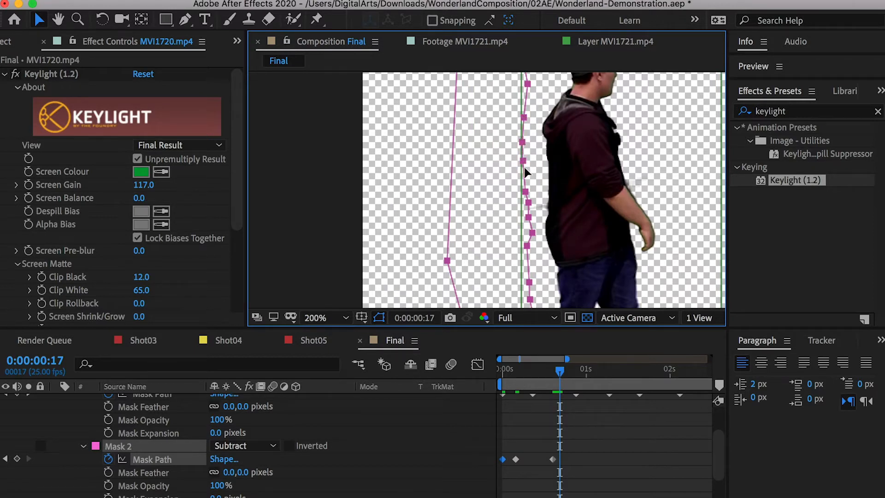
{"action": "scroll", "coordinate": [523, 168], "scroll_direction": "down", "scroll_amount": 1}
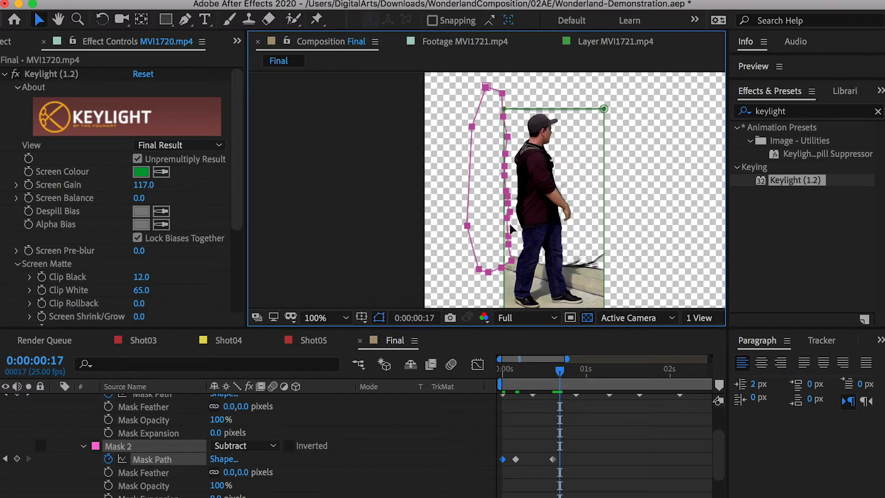
{"action": "left_click_drag", "start_coordinate": [508, 199], "coordinate": [453, 195]}
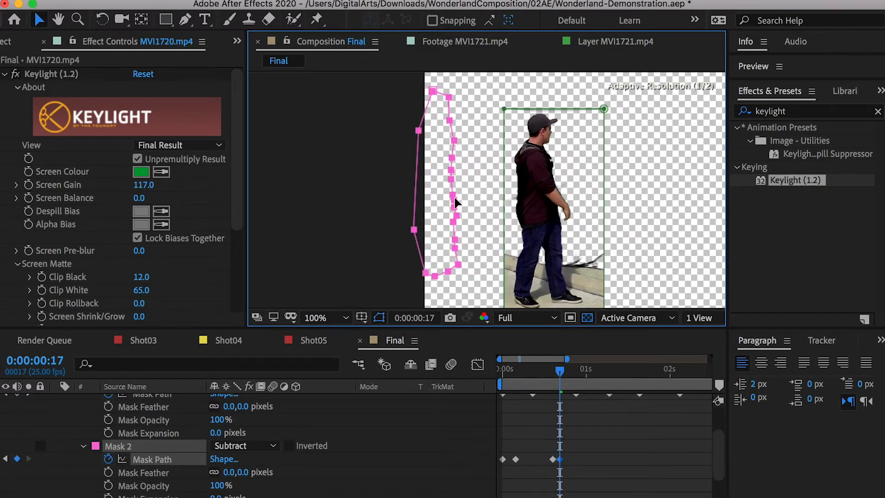
{"action": "key", "text": "super+z"}
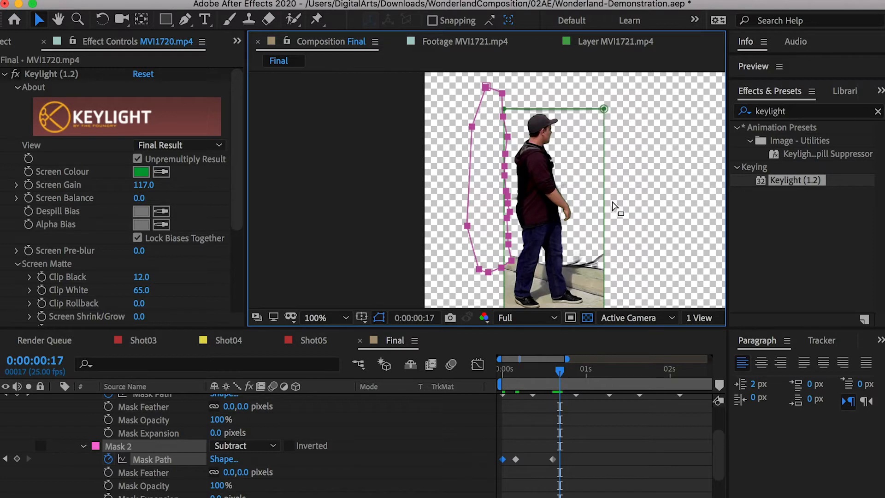
Step: Try pulling the rectangular mask's lower corner behind the actor's feet inward, and undo the change
{"action": "scroll", "coordinate": [591, 226], "scroll_direction": "down", "scroll_amount": 5}
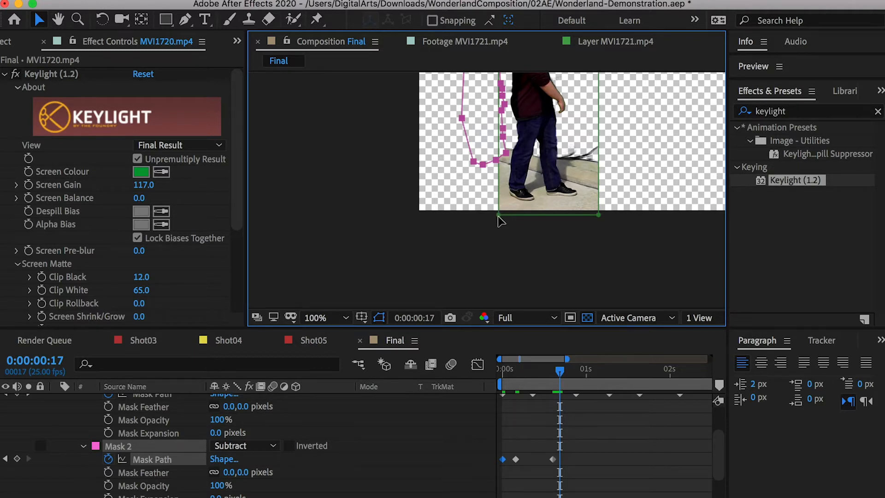
{"action": "mouse_move", "coordinate": [499, 217]}
{"action": "left_mouse_down"}
{"action": "mouse_move", "coordinate": [481, 222]}
{"action": "mouse_move", "coordinate": [509, 207]}
{"action": "left_mouse_up"}
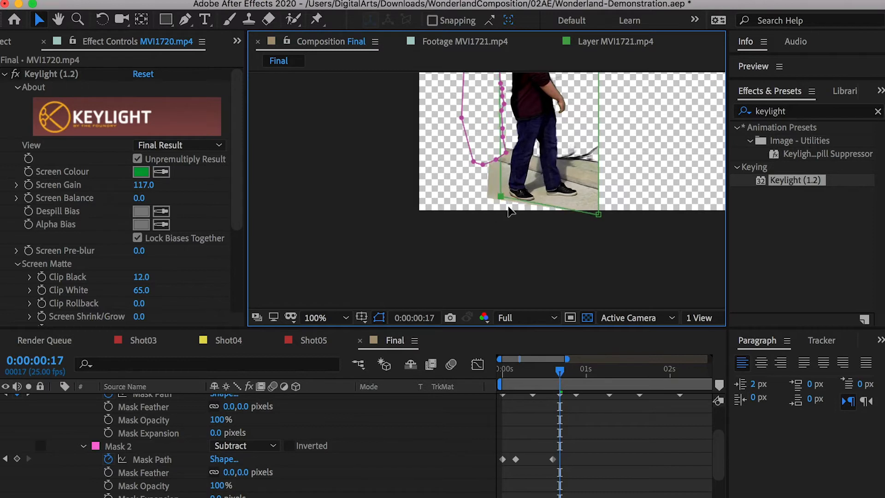
{"action": "key", "text": "super+z"}
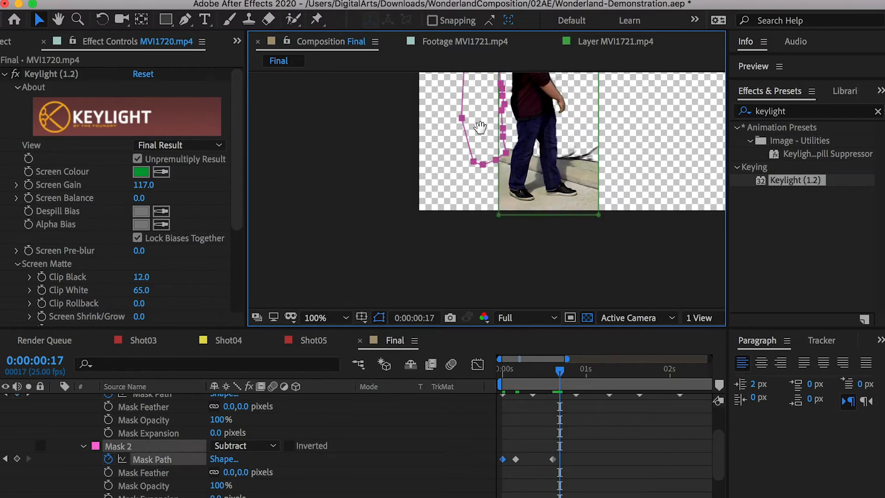
Step: At 0:00:00:17, pull individual Mask 2 points up against the actor's back to cut off the dark smudge
{"action": "scroll", "coordinate": [481, 156], "scroll_direction": "up", "scroll_amount": 2}
{"action": "left_click_drag", "start_coordinate": [484, 200], "coordinate": [484, 226]}
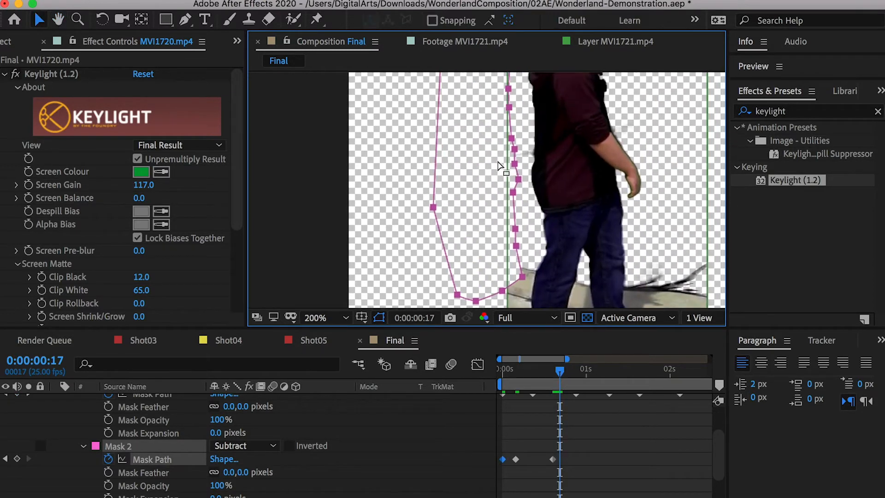
{"action": "left_click", "coordinate": [375, 146]}
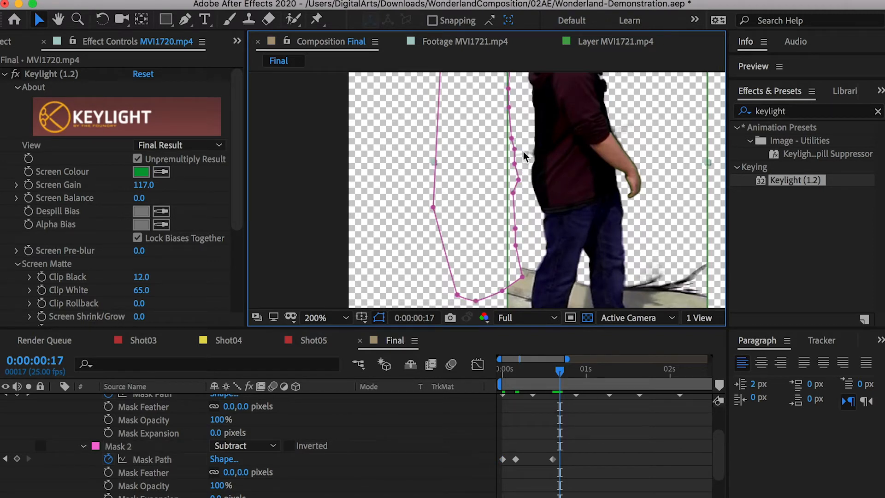
{"action": "left_click_drag", "start_coordinate": [515, 147], "coordinate": [572, 139]}
{"action": "key", "text": "period"}
{"action": "left_click_drag", "start_coordinate": [565, 103], "coordinate": [562, 186]}
{"action": "left_click_drag", "start_coordinate": [571, 188], "coordinate": [573, 188]}
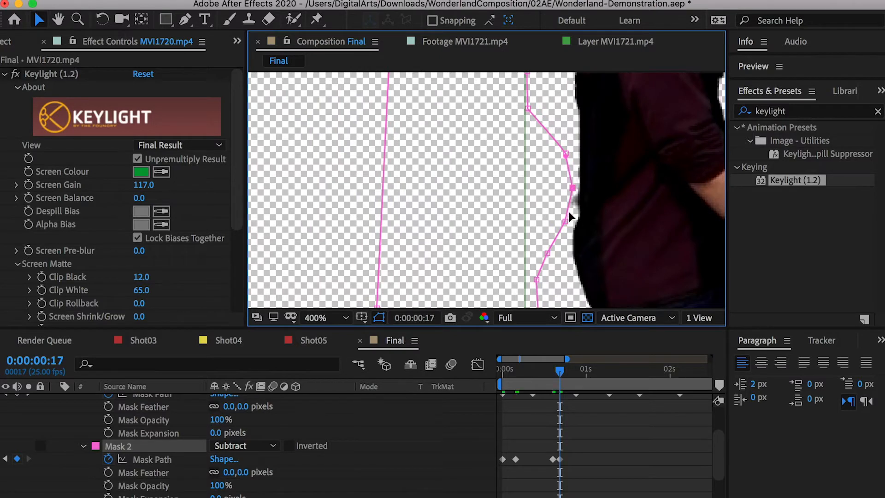
{"action": "left_click_drag", "start_coordinate": [565, 221], "coordinate": [572, 222]}
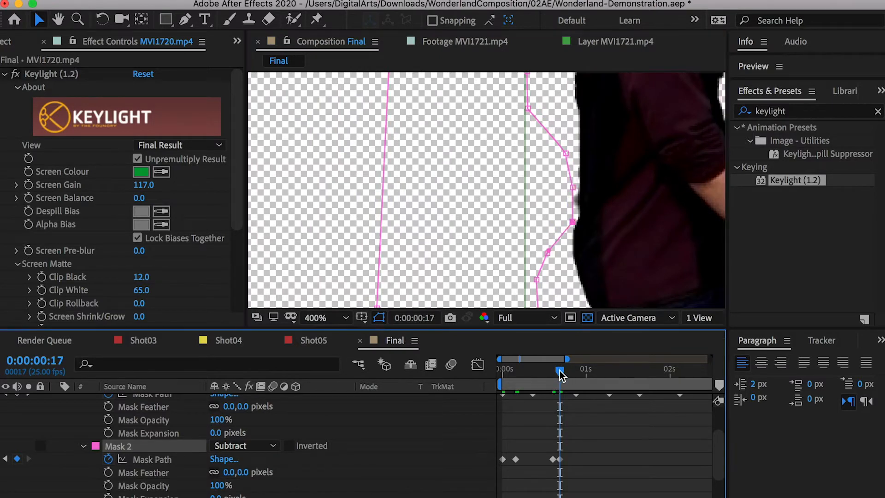
Step: At 0:00:00:18, move the three Mask 2 points beside the actor's back closer to his jacket edge
{"action": "left_click_drag", "start_coordinate": [559, 370], "coordinate": [563, 369]}
{"action": "left_click_drag", "start_coordinate": [572, 222], "coordinate": [580, 221]}
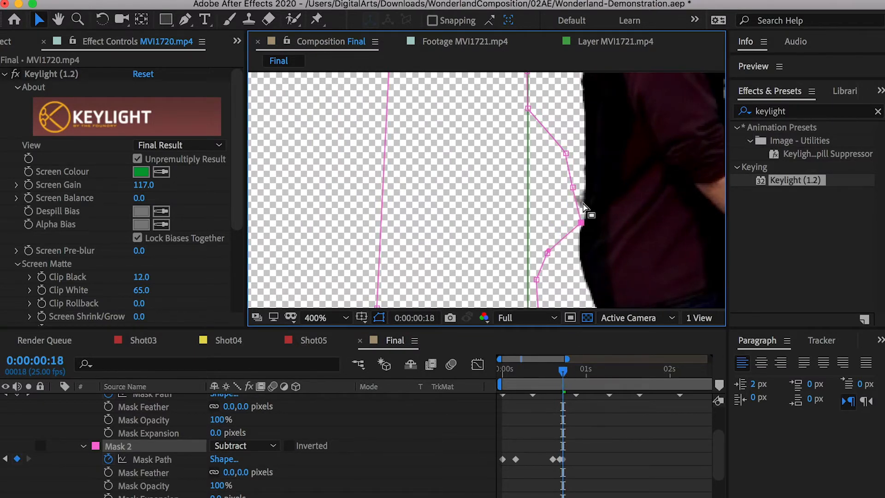
{"action": "left_click_drag", "start_coordinate": [573, 188], "coordinate": [582, 183]}
{"action": "left_click_drag", "start_coordinate": [566, 152], "coordinate": [575, 152]}
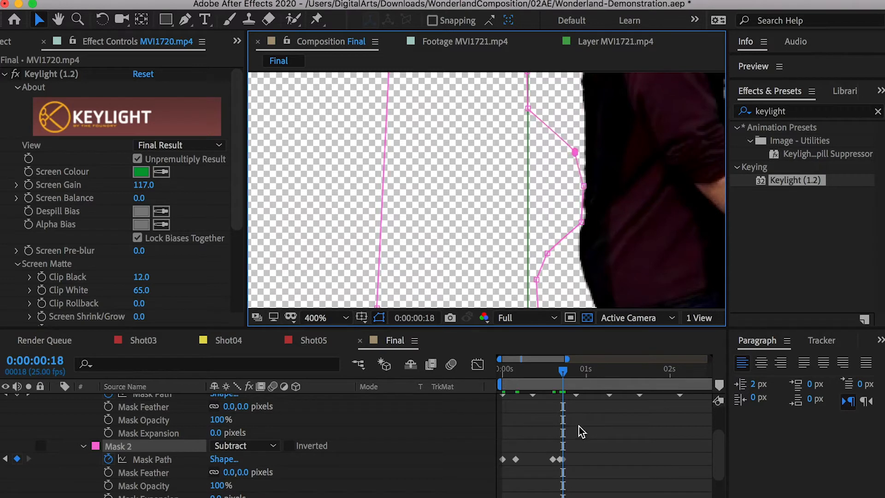
Step: At 0:00:00:20, move two Mask 2 points closer to the actor's back to keep the smudge masked
{"action": "left_click_drag", "start_coordinate": [562, 370], "coordinate": [570, 370]}
{"action": "left_click_drag", "start_coordinate": [583, 186], "coordinate": [593, 182]}
{"action": "left_click_drag", "start_coordinate": [581, 222], "coordinate": [587, 223]}
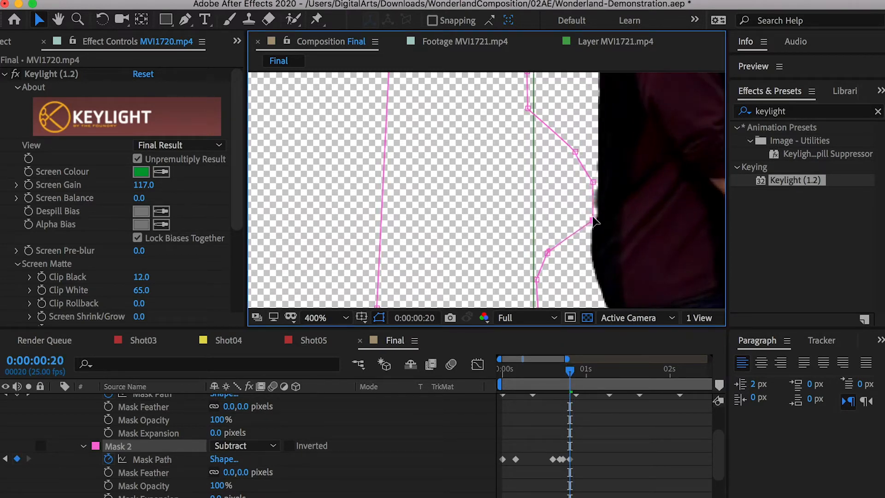
Step: Scrub between 0:00:00:00 and 0:00:02:06 to examine the leftover background around the actor's legs, stopping at 0:00:00:15
{"action": "left_click_drag", "start_coordinate": [571, 370], "coordinate": [695, 383]}
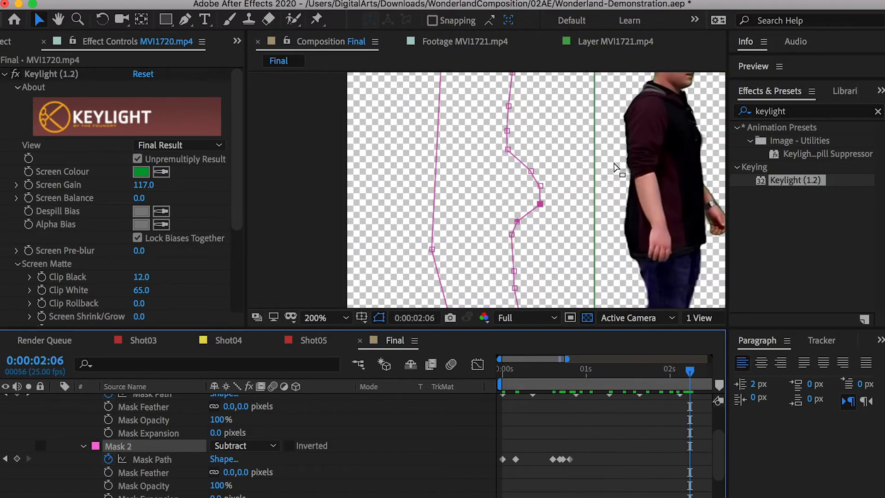
{"action": "left_click_drag", "start_coordinate": [647, 248], "coordinate": [496, 151]}
{"action": "key", "text": "v"}
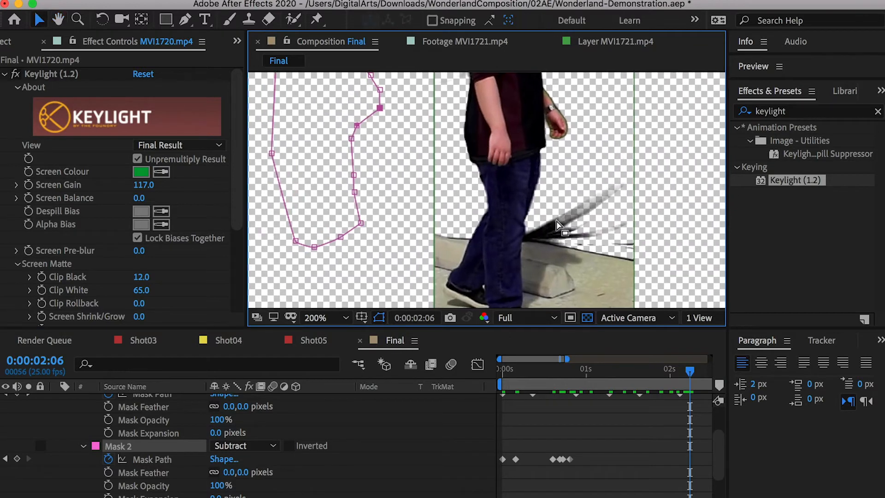
{"action": "left_click_drag", "start_coordinate": [556, 369], "coordinate": [446, 369]}
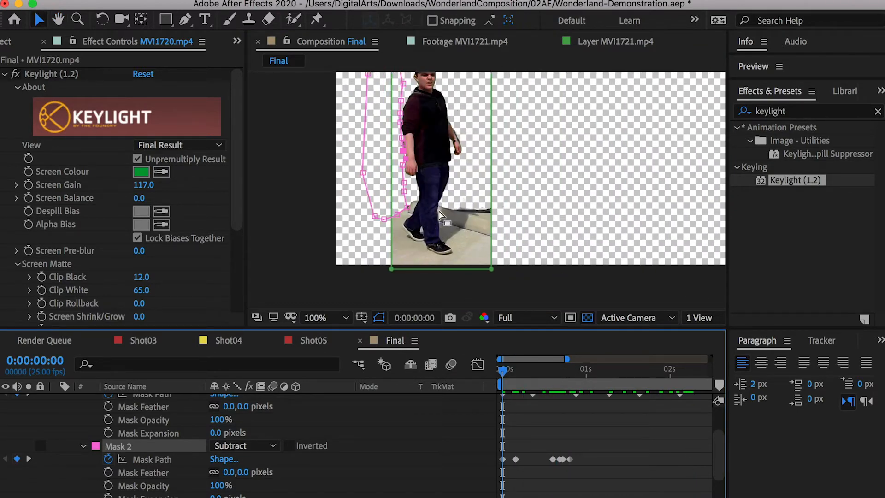
{"action": "key", "text": "period"}
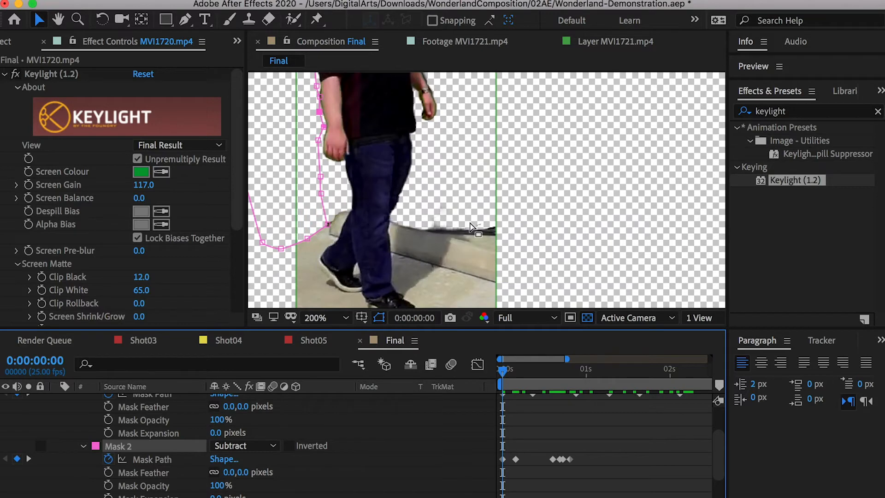
{"action": "left_click", "coordinate": [527, 376]}
{"action": "left_click_drag", "start_coordinate": [528, 376], "coordinate": [553, 370]}
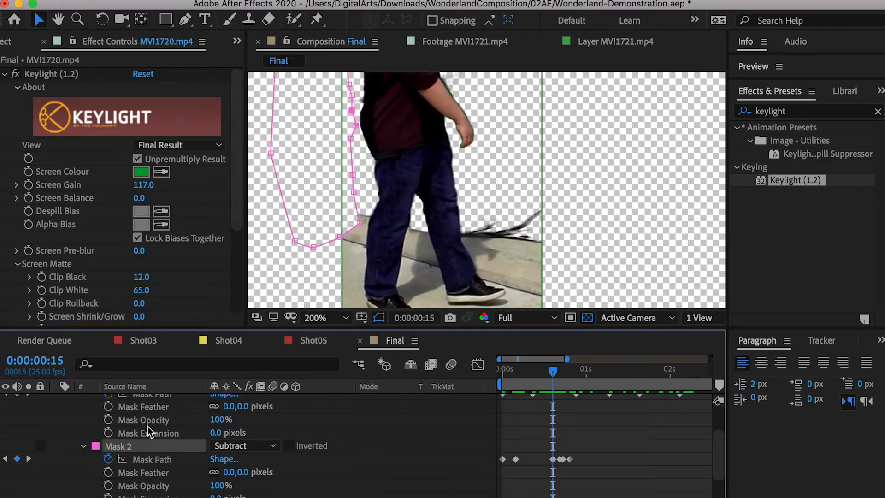
Step: Examine the ground and curb around the actor's legs in the original MVI1720.mp4 footage, then return to the Final composition
{"action": "scroll", "coordinate": [148, 425], "scroll_direction": "up", "scroll_amount": 2}
{"action": "double_click", "coordinate": [139, 404]}
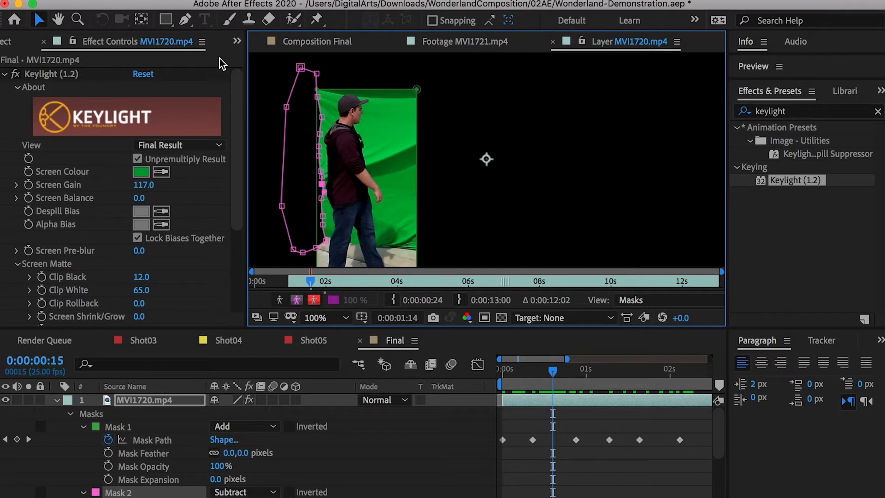
{"action": "left_click", "coordinate": [46, 48]}
{"action": "double_click", "coordinate": [67, 270]}
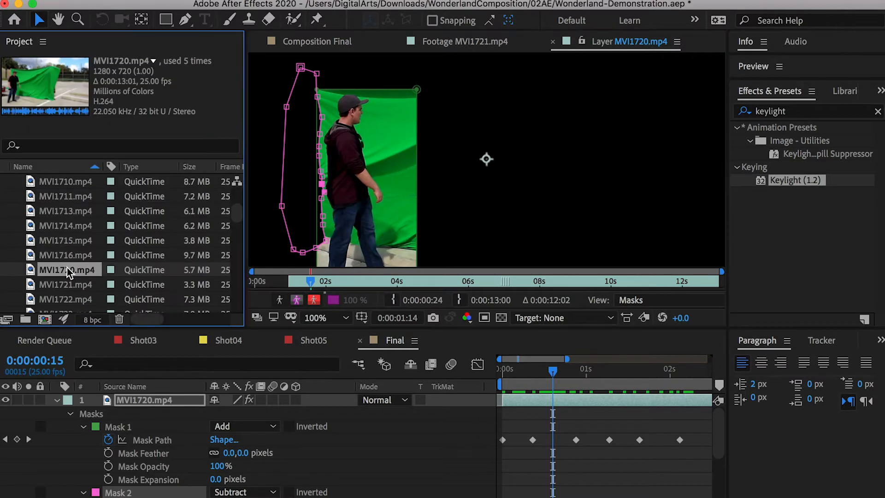
{"action": "scroll", "coordinate": [454, 162], "scroll_direction": "up", "scroll_amount": 2}
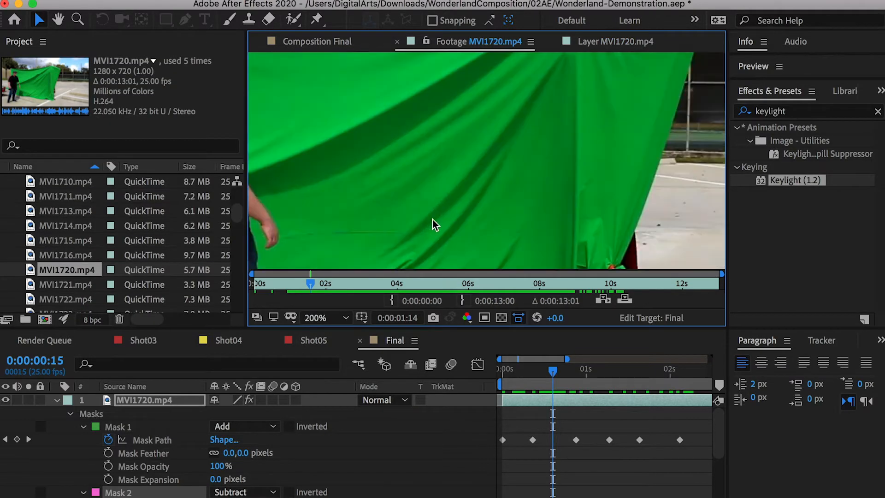
{"action": "key", "text": "h"}
{"action": "left_click_drag", "start_coordinate": [430, 223], "coordinate": [527, 89]}
{"action": "key", "text": "v"}
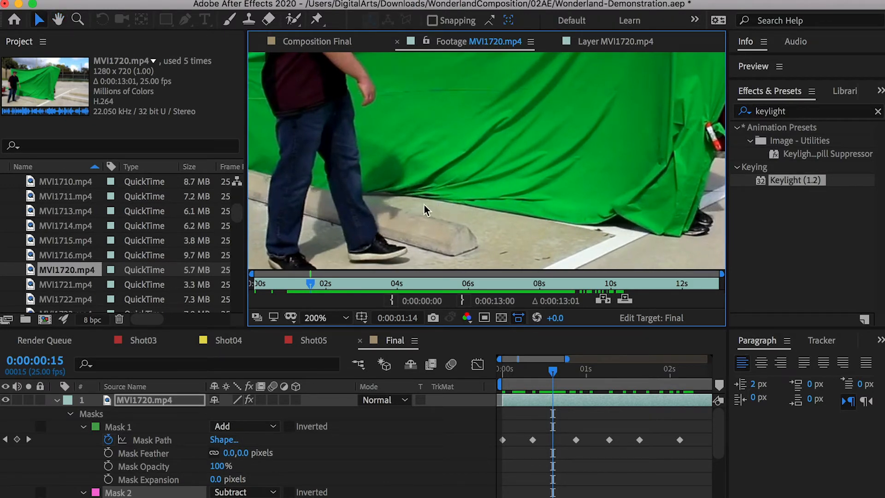
{"action": "left_click", "coordinate": [326, 40]}
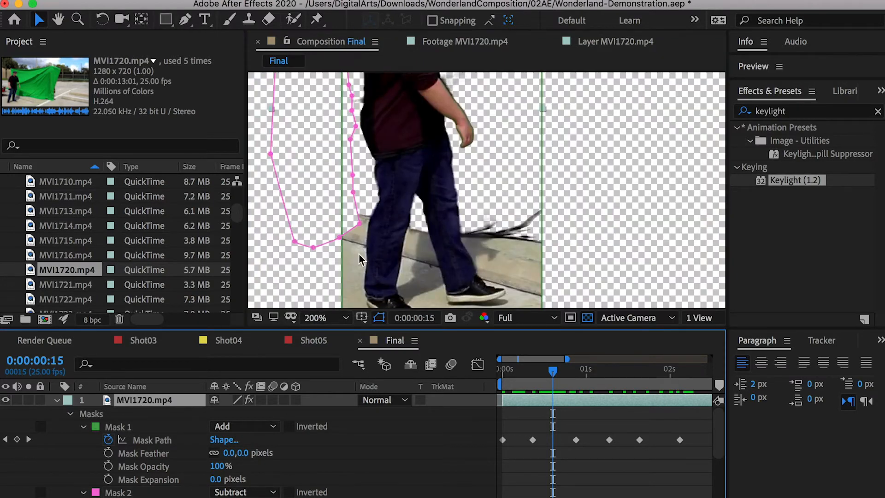
Step: Start a Pen tool mask on MVI1720.mp4 in front of the actor, tracing down his front leg to the curb's top edge
{"action": "left_click", "coordinate": [185, 19]}
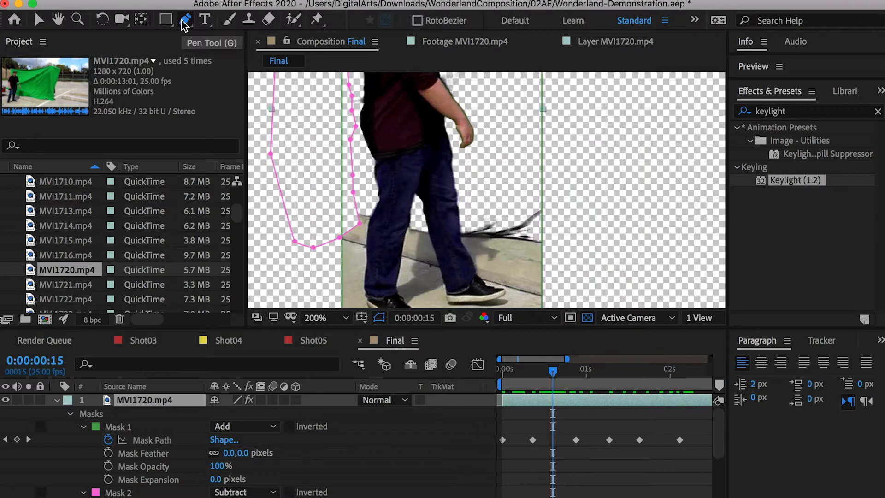
{"action": "left_click", "coordinate": [565, 108]}
{"action": "left_click", "coordinate": [492, 141]}
{"action": "left_click", "coordinate": [481, 164]}
{"action": "left_click", "coordinate": [466, 195]}
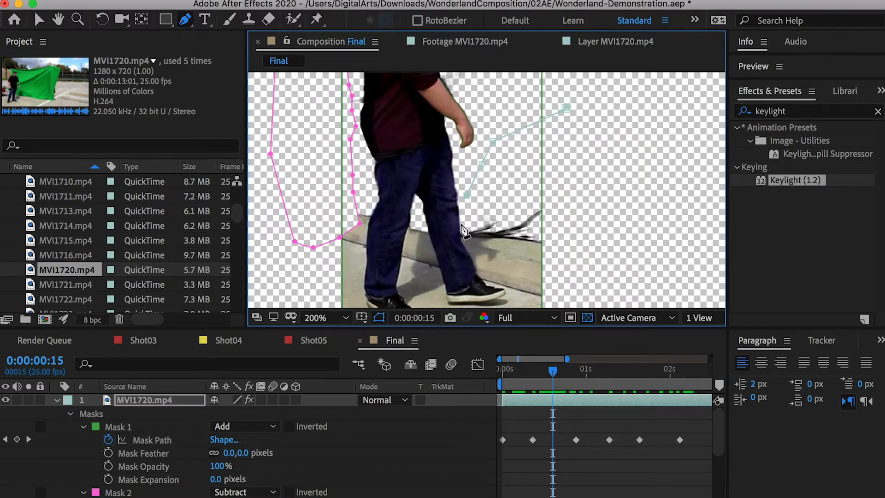
{"action": "scroll", "coordinate": [460, 239], "scroll_direction": "up", "scroll_amount": 2}
{"action": "left_click_drag", "start_coordinate": [466, 129], "coordinate": [462, 105]}
{"action": "left_click", "coordinate": [469, 171]}
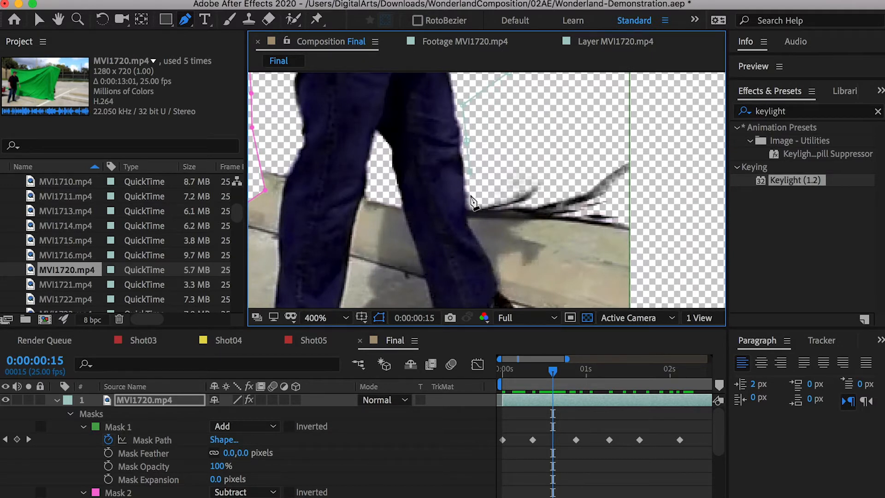
{"action": "left_click", "coordinate": [470, 201]}
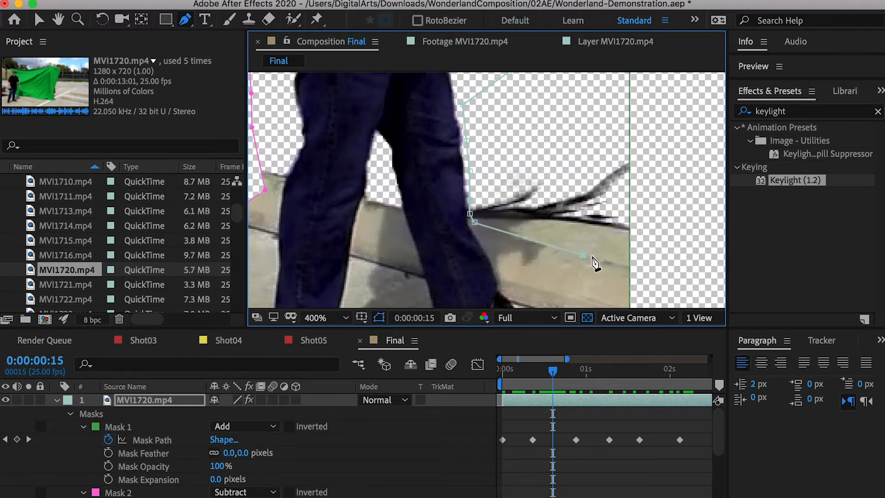
Step: Continue the mask along the curb's top edge past the footage cutout and close it around the dark leftover streaks
{"action": "left_click", "coordinate": [621, 259]}
{"action": "key", "text": "super+z"}
{"action": "left_click", "coordinate": [556, 245]}
{"action": "left_click", "coordinate": [604, 254]}
{"action": "left_click_drag", "start_coordinate": [572, 255], "coordinate": [545, 169]}
{"action": "left_click", "coordinate": [624, 182]}
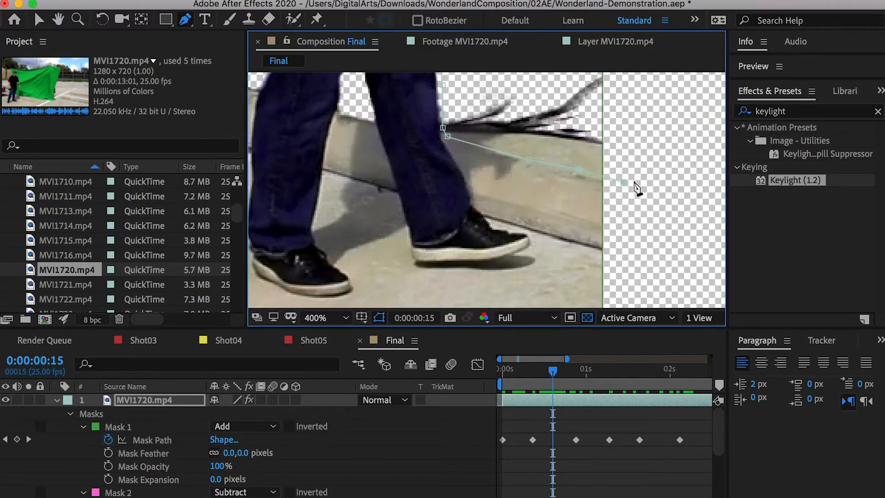
{"action": "left_click", "coordinate": [660, 154]}
{"action": "key", "text": "comma"}
{"action": "key", "text": "comma"}
{"action": "left_click", "coordinate": [581, 119]}
{"action": "key", "text": "ctrl+z"}
{"action": "left_click", "coordinate": [529, 112]}
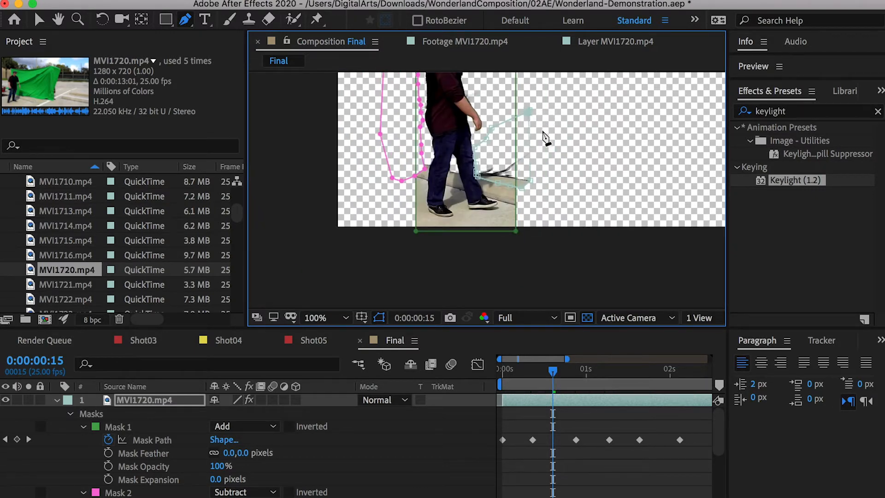
Step: Set Mask 3's mode to Subtract to remove the dark streaks in front of the actor's leg
{"action": "key", "text": "period"}
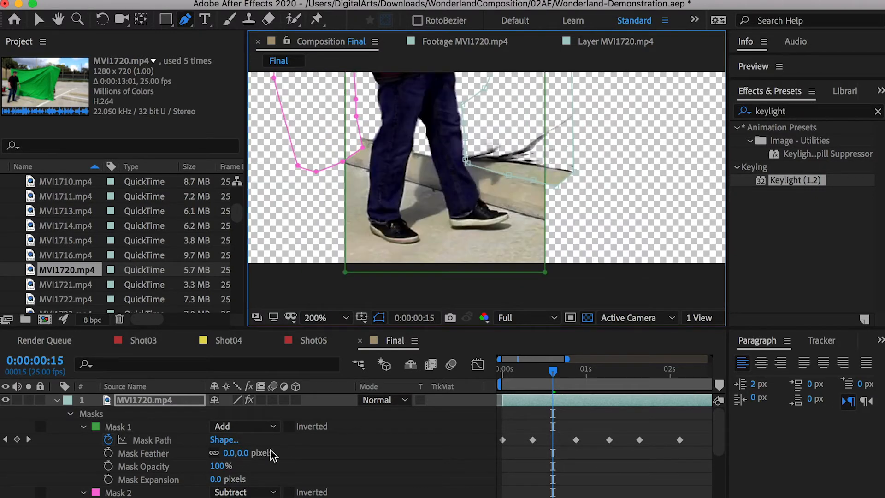
{"action": "scroll", "coordinate": [166, 456], "scroll_direction": "down", "scroll_amount": 5}
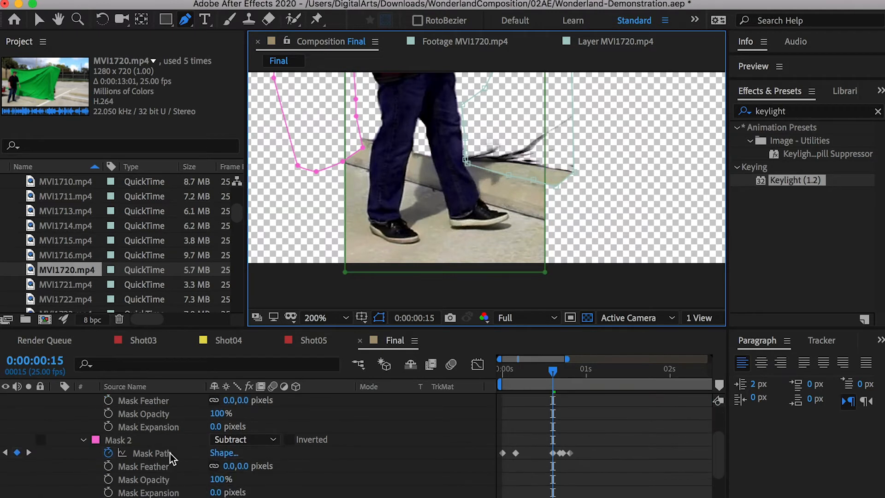
{"action": "left_click", "coordinate": [239, 447]}
{"action": "left_click", "coordinate": [249, 490]}
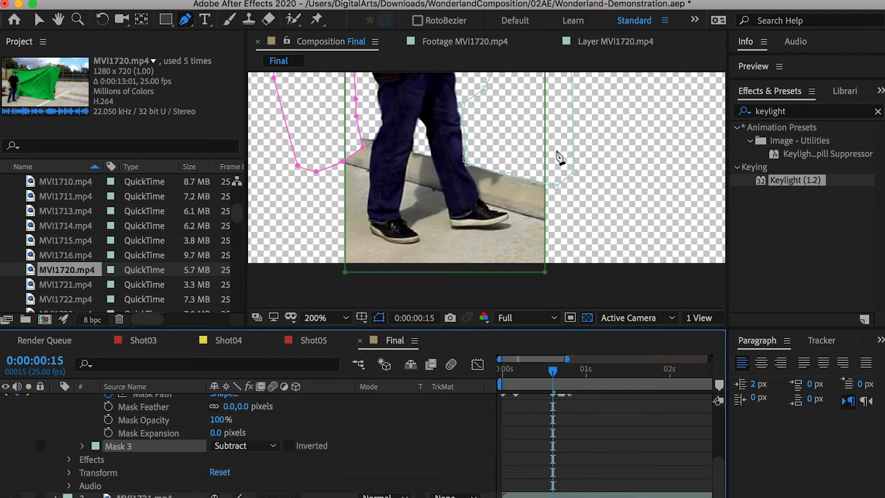
Step: At 0:00:00:00, expand Mask 3's properties and shift the whole mask toward the actor, with its lower edge along the curb
{"action": "key", "text": "comma"}
{"action": "mouse_move", "coordinate": [553, 370]}
{"action": "left_mouse_down"}
{"action": "mouse_move", "coordinate": [465, 365]}
{"action": "mouse_move", "coordinate": [574, 371]}
{"action": "mouse_move", "coordinate": [550, 370]}
{"action": "left_mouse_up"}
{"action": "left_click", "coordinate": [82, 445]}
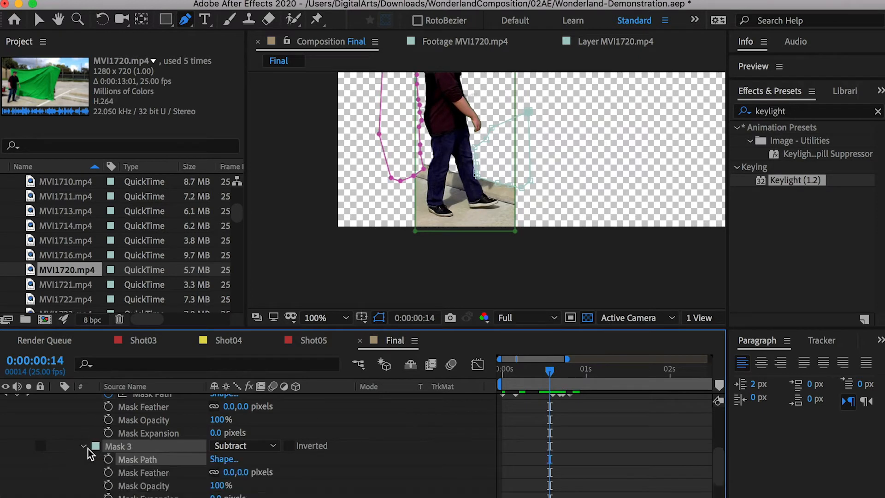
{"action": "left_click_drag", "start_coordinate": [549, 371], "coordinate": [400, 364]}
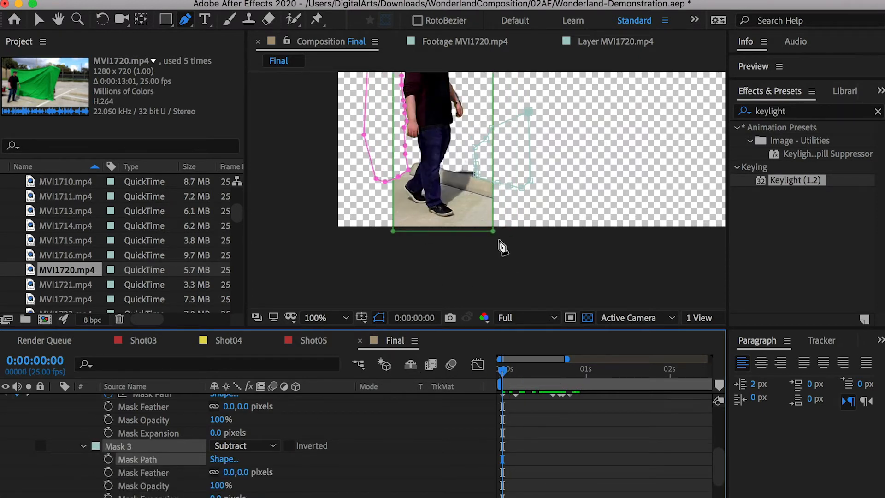
{"action": "scroll", "coordinate": [499, 247], "scroll_direction": "up", "scroll_amount": 2}
{"action": "key", "text": "h"}
{"action": "left_click_drag", "start_coordinate": [452, 149], "coordinate": [497, 257]}
{"action": "key", "text": "v"}
{"action": "double_click", "coordinate": [503, 185]}
{"action": "left_click_drag", "start_coordinate": [505, 216], "coordinate": [476, 211]}
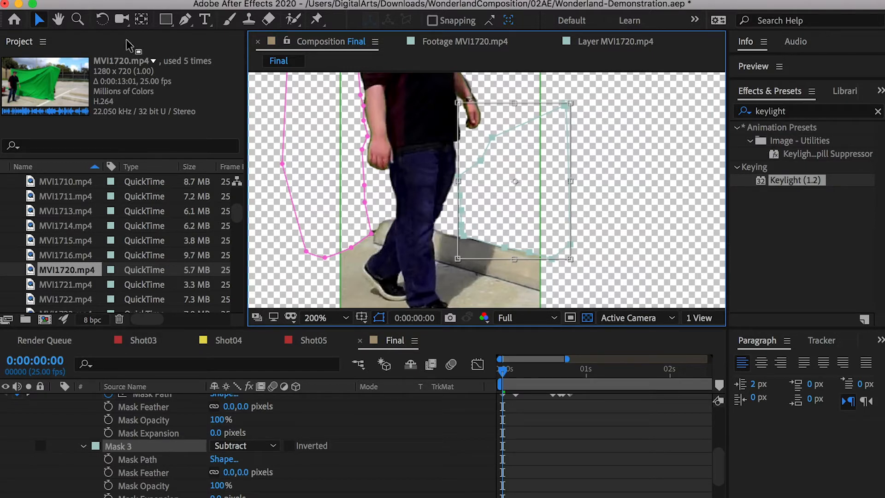
{"action": "key", "text": "Return"}
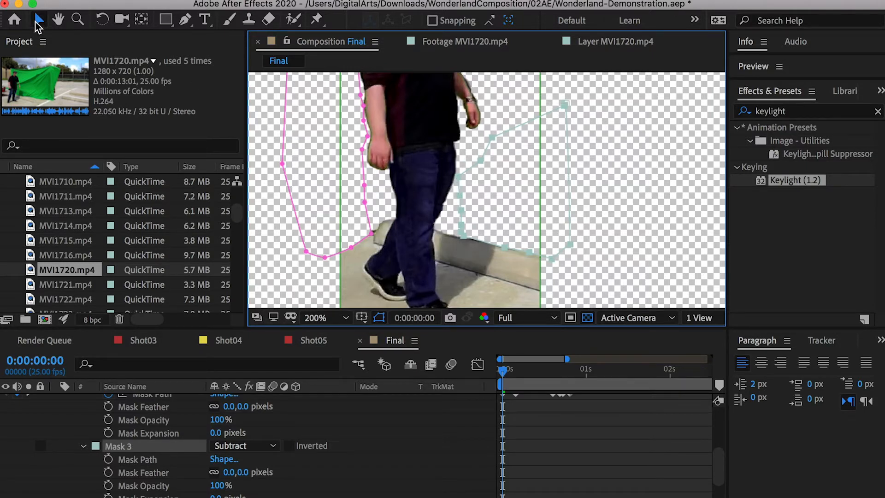
Step: Fit Mask 3's lower points to the curb's top edge and start keyframing its Mask Path at 0:00:00:00
{"action": "key", "text": "period"}
{"action": "left_click", "coordinate": [475, 248]}
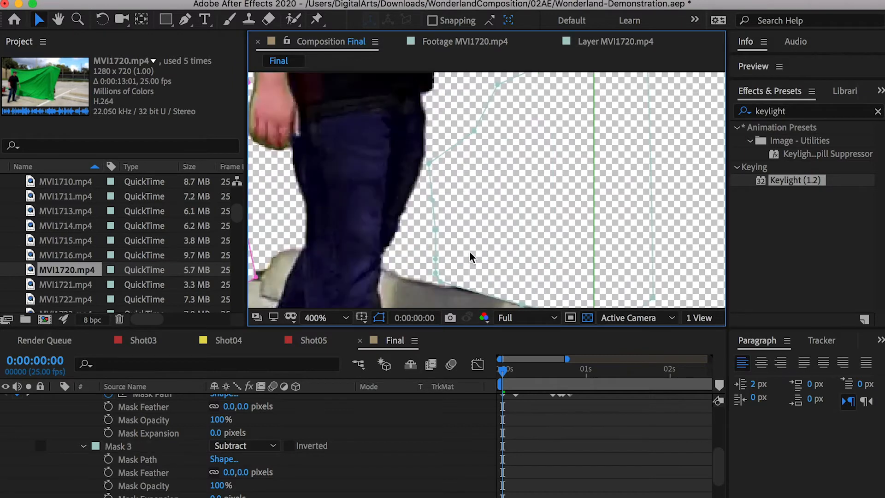
{"action": "left_click_drag", "start_coordinate": [470, 260], "coordinate": [478, 181]}
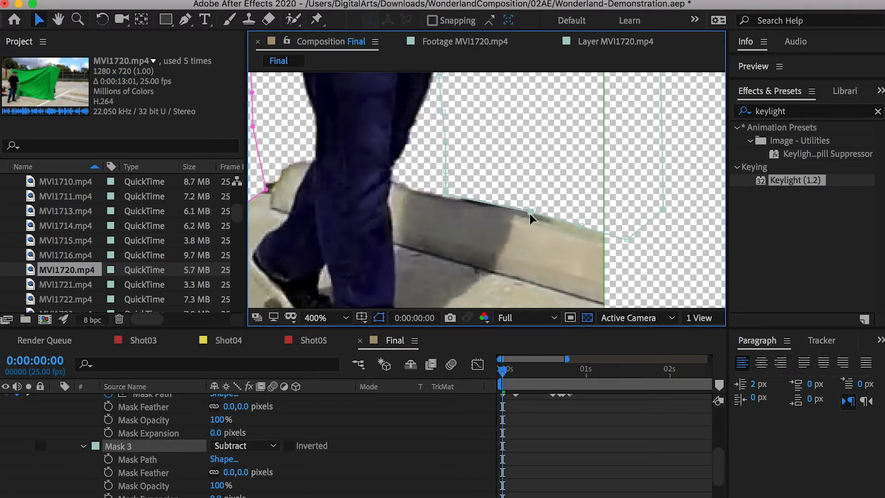
{"action": "scroll", "coordinate": [530, 218], "scroll_direction": "down", "scroll_amount": 2}
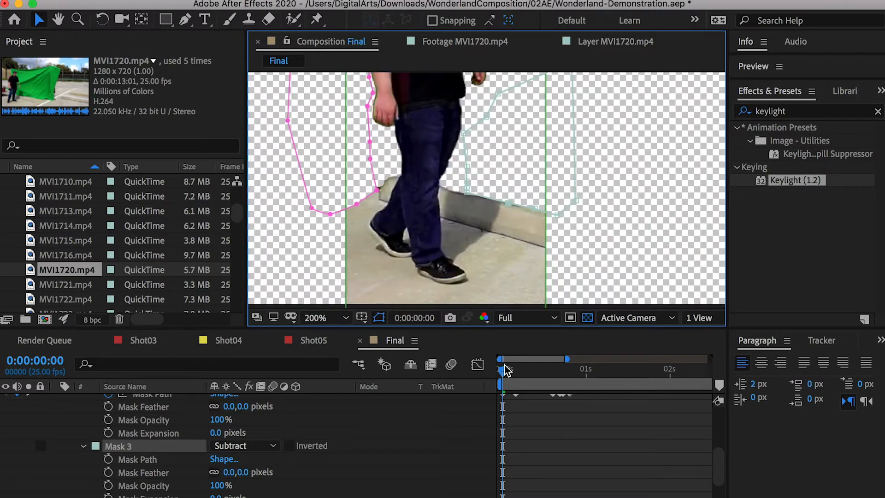
{"action": "left_click", "coordinate": [108, 460]}
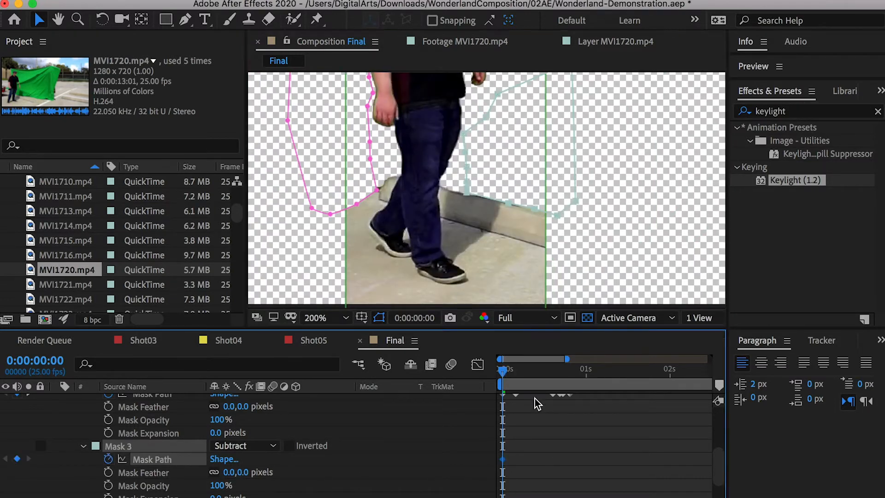
Step: At 0:00:00:02, move the Mask 3 points beside the actor's thigh so they stay clear of his leg
{"action": "left_click_drag", "start_coordinate": [504, 376], "coordinate": [510, 371]}
{"action": "left_click", "coordinate": [515, 135]}
{"action": "left_click_drag", "start_coordinate": [464, 137], "coordinate": [476, 156]}
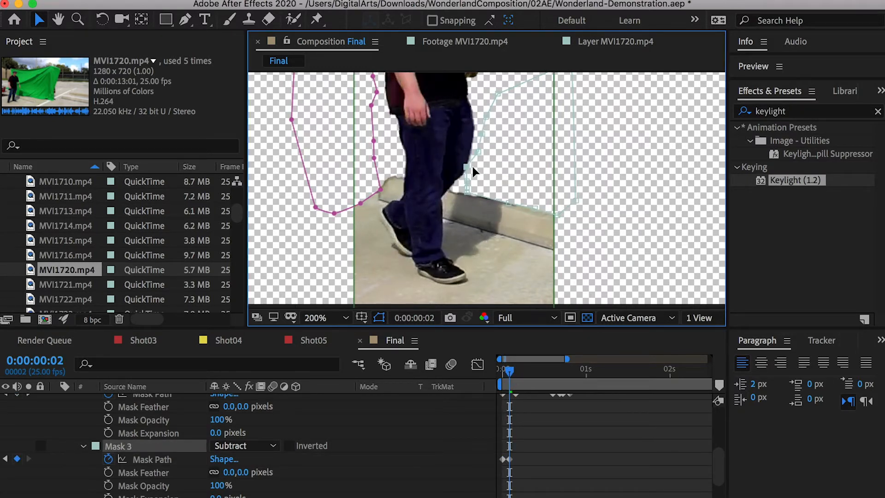
Step: At 0:00:00:06, pull the Mask 3 points away from the actor's front leg as it moves forward
{"action": "mouse_move", "coordinate": [509, 368]}
{"action": "left_mouse_down"}
{"action": "mouse_move", "coordinate": [495, 372]}
{"action": "mouse_move", "coordinate": [525, 373]}
{"action": "left_mouse_up"}
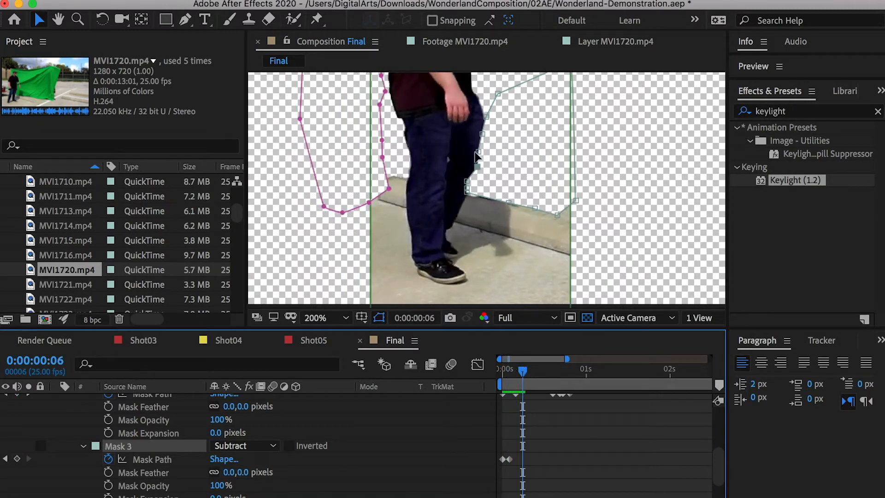
{"action": "left_click", "coordinate": [483, 132]}
{"action": "left_click_drag", "start_coordinate": [483, 132], "coordinate": [495, 152]}
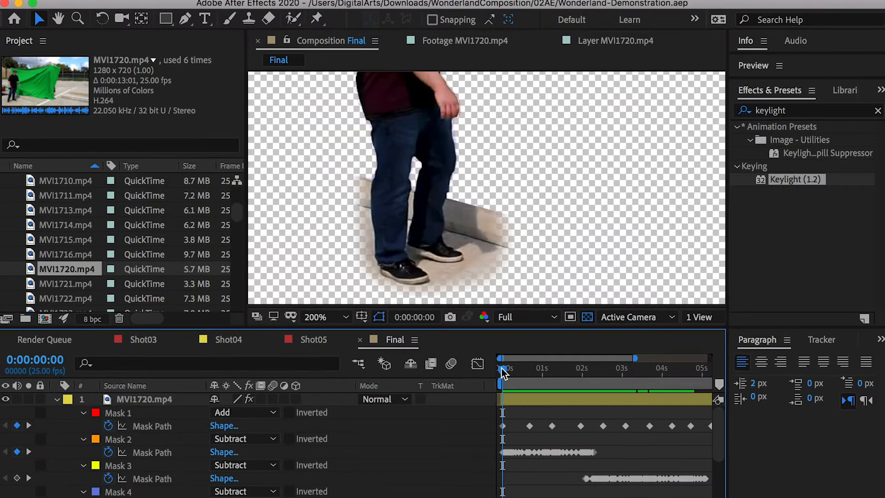
Step: Scrub the finished MVI1720.mp4 layer between 0:00:00:00 and 0:00:02:21 to examine the masked edges around the legs, stopping at 0:00:01:16
{"action": "left_click_drag", "start_coordinate": [503, 371], "coordinate": [567, 369]}
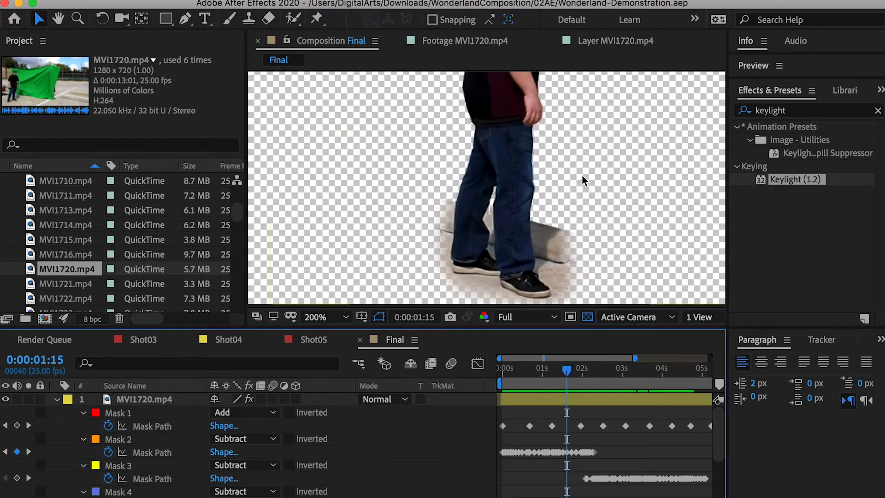
{"action": "scroll", "coordinate": [579, 165], "scroll_direction": "down", "scroll_amount": 3}
{"action": "scroll", "coordinate": [548, 182], "scroll_direction": "up", "scroll_amount": 3}
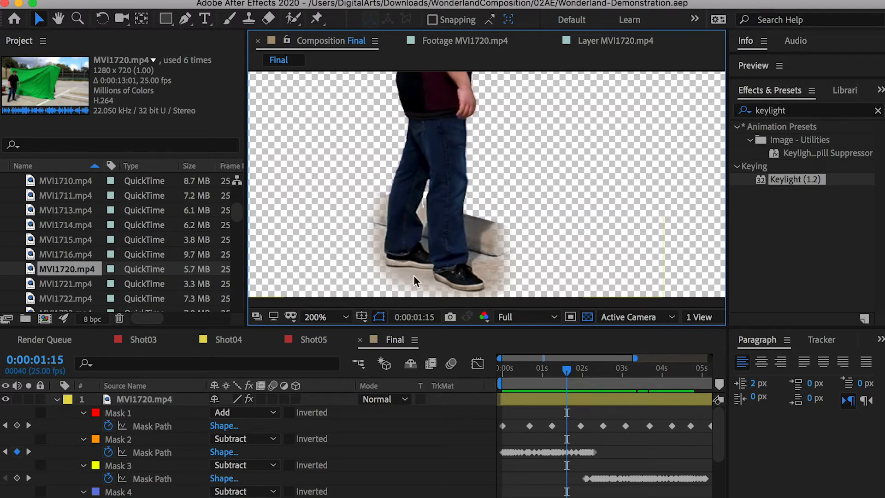
{"action": "left_click_drag", "start_coordinate": [568, 369], "coordinate": [588, 370]}
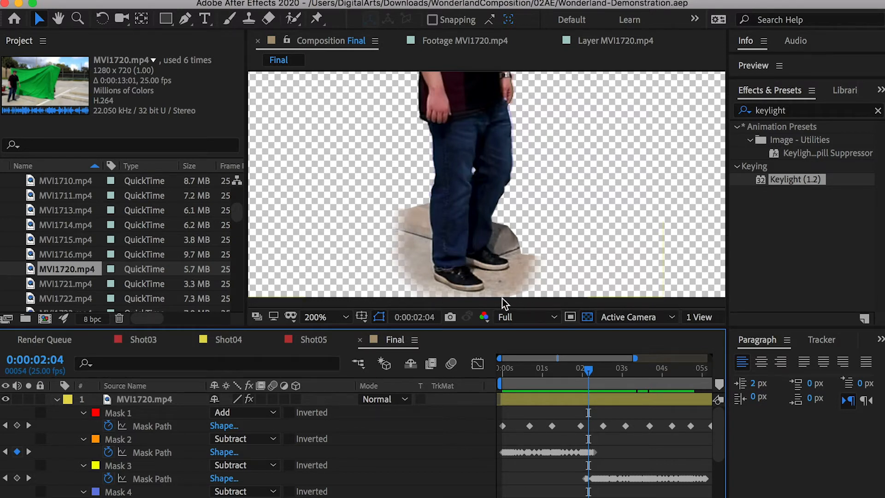
{"action": "left_click_drag", "start_coordinate": [590, 372], "coordinate": [615, 369]}
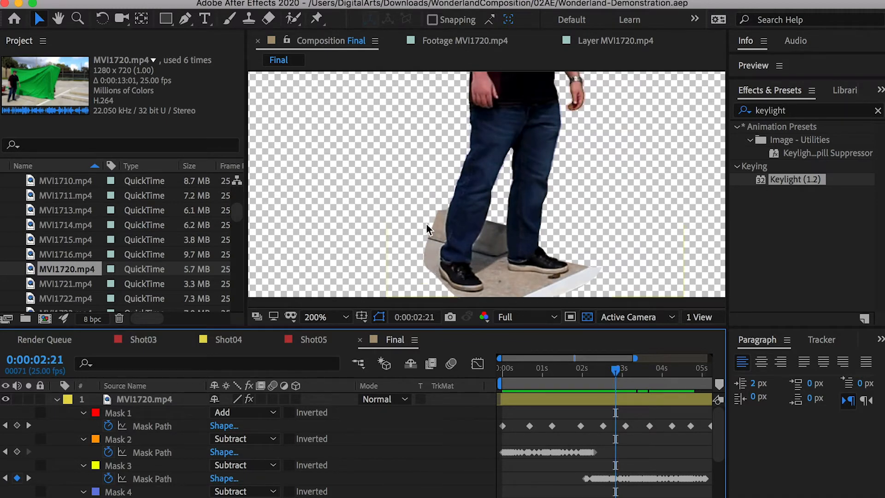
{"action": "left_click_drag", "start_coordinate": [599, 370], "coordinate": [584, 372]}
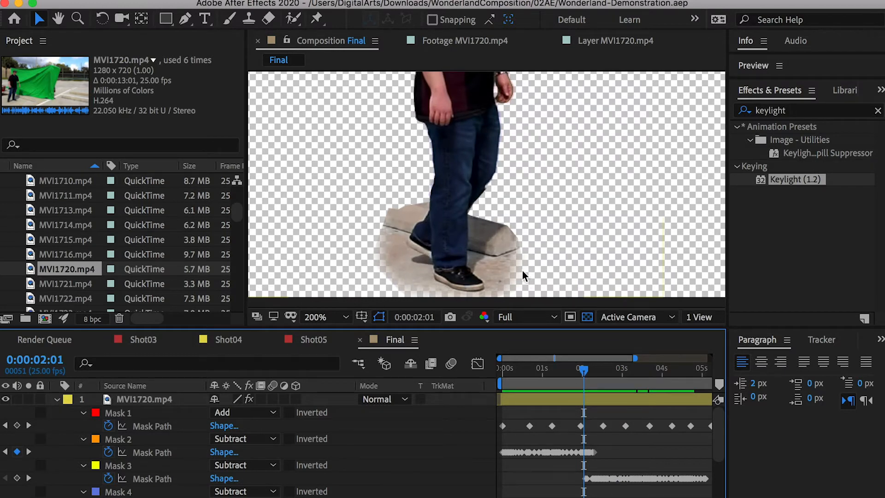
{"action": "left_click_drag", "start_coordinate": [591, 369], "coordinate": [568, 369]}
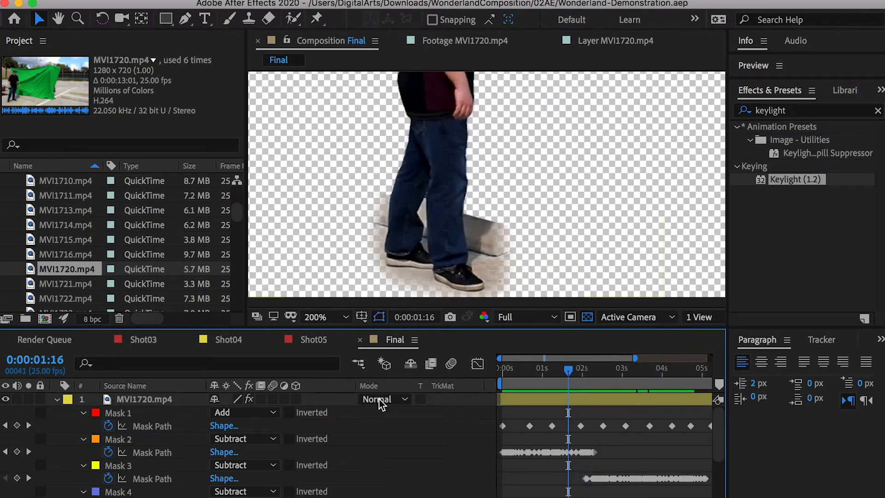
Step: Display the finished MVI1720.mp4 layer's mask outlines around the whole actor and highlight Mask 1
{"action": "left_click", "coordinate": [148, 403]}
{"action": "scroll", "coordinate": [389, 276], "scroll_direction": "down", "scroll_amount": 2}
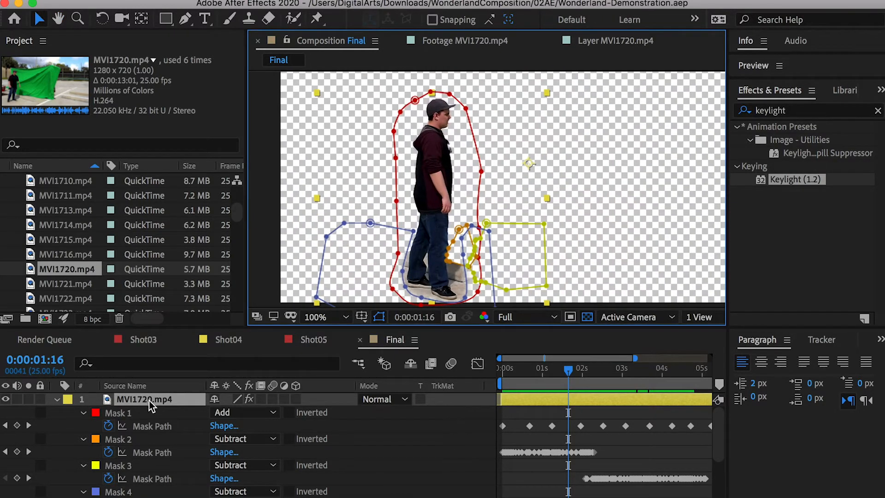
{"action": "left_click", "coordinate": [148, 412]}
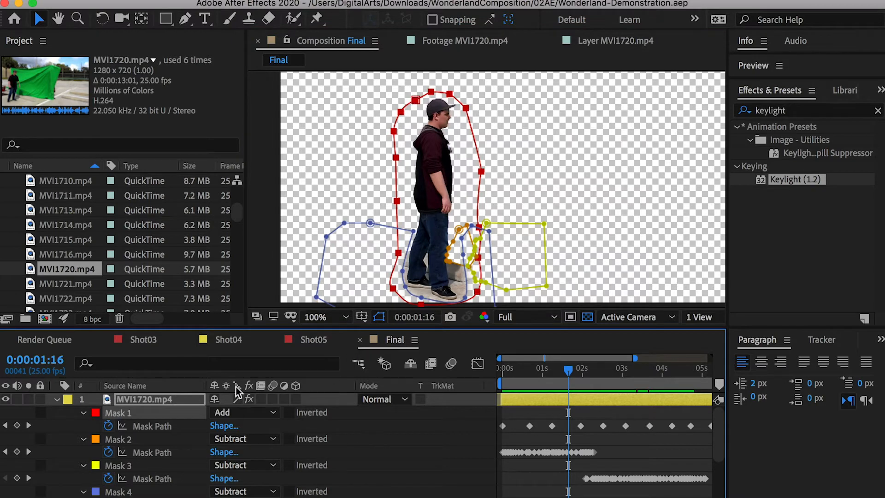
Step: Collapse and hide the top MVI1720.mp4 layer, and show and select the MVI1720.mp4 layer beneath it
{"action": "left_click", "coordinate": [56, 400]}
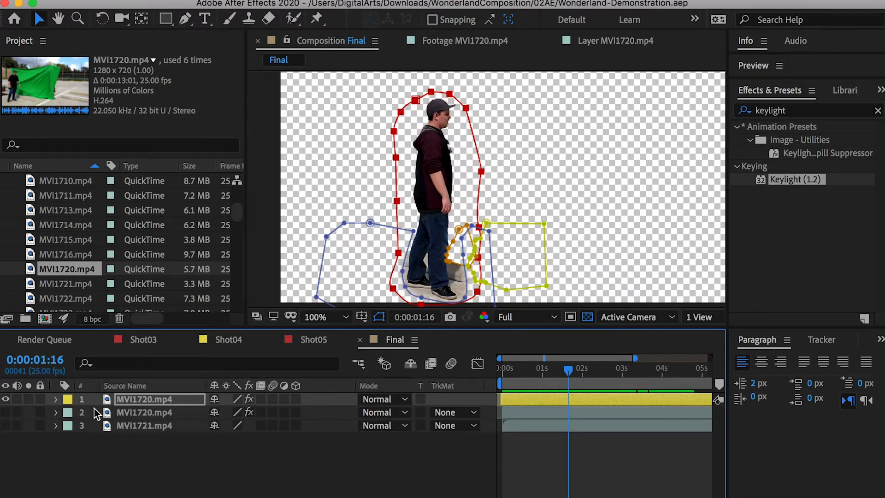
{"action": "left_click", "coordinate": [6, 399]}
{"action": "left_click", "coordinate": [152, 411]}
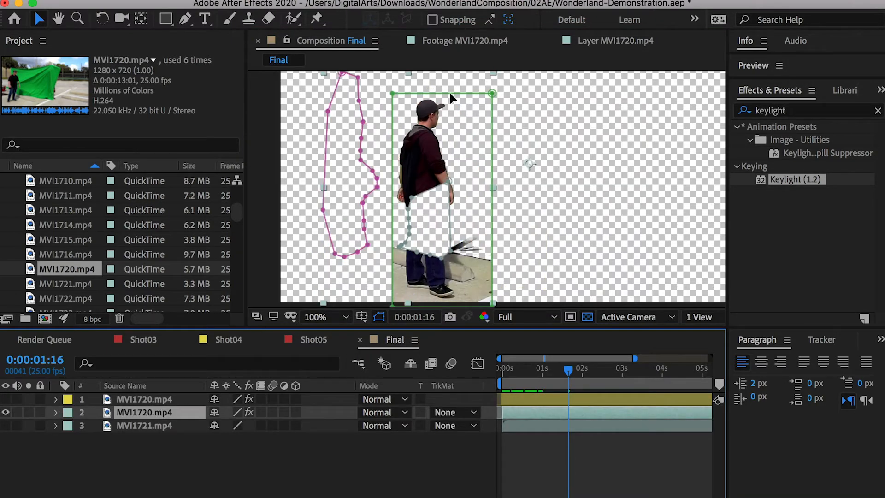
Step: Hide the lower MVI1720.mp4 layer, show the finished one above it, expand its masks and select Mask 1
{"action": "left_click", "coordinate": [6, 412]}
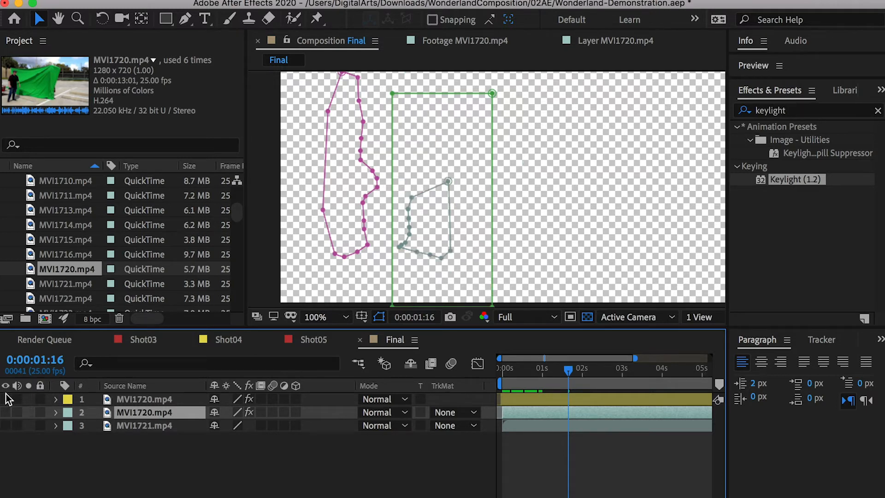
{"action": "left_click", "coordinate": [6, 399]}
{"action": "left_click", "coordinate": [134, 400]}
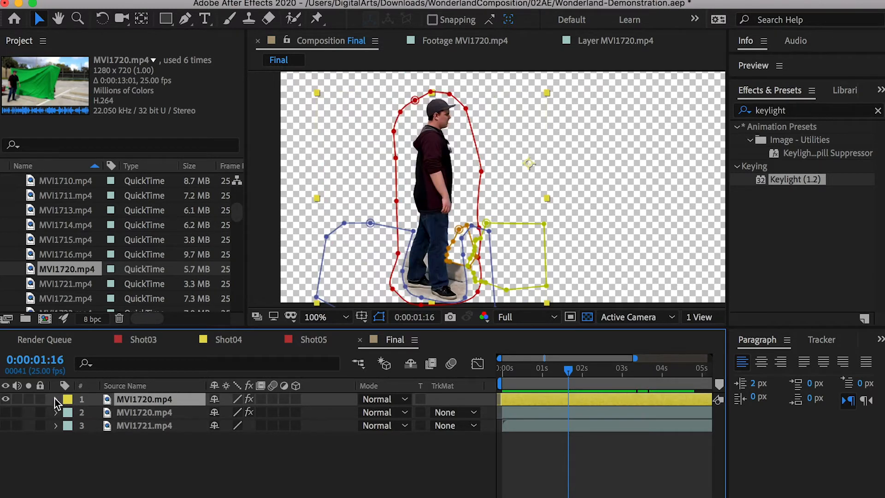
{"action": "left_click", "coordinate": [55, 399]}
{"action": "left_click", "coordinate": [122, 428]}
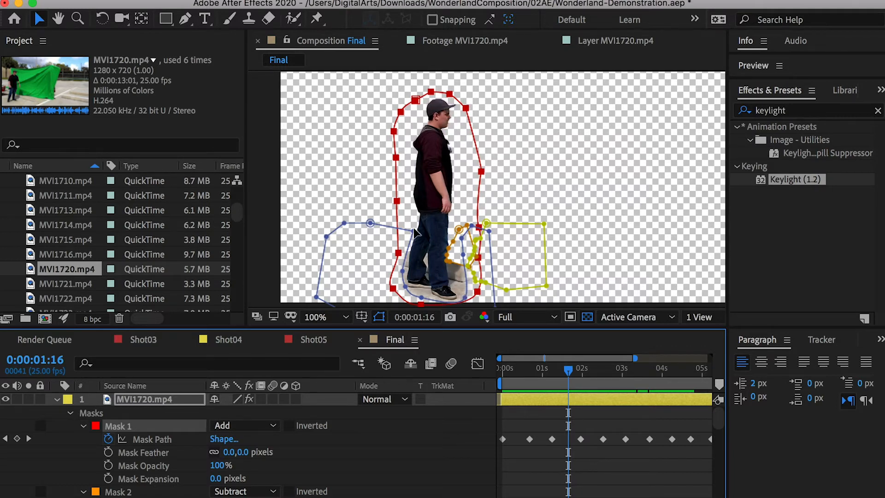
Step: Highlight the finished layer's subtractive masks around the legs by selecting Mask 2 through Mask 6
{"action": "left_click", "coordinate": [120, 491]}
{"action": "scroll", "coordinate": [120, 491], "scroll_direction": "down", "scroll_amount": 8}
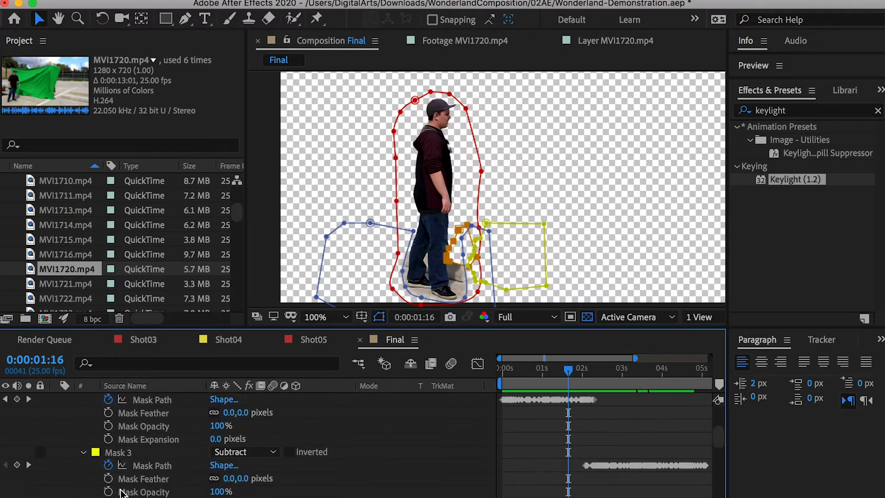
{"action": "scroll", "coordinate": [122, 488], "scroll_direction": "down", "scroll_amount": 5}
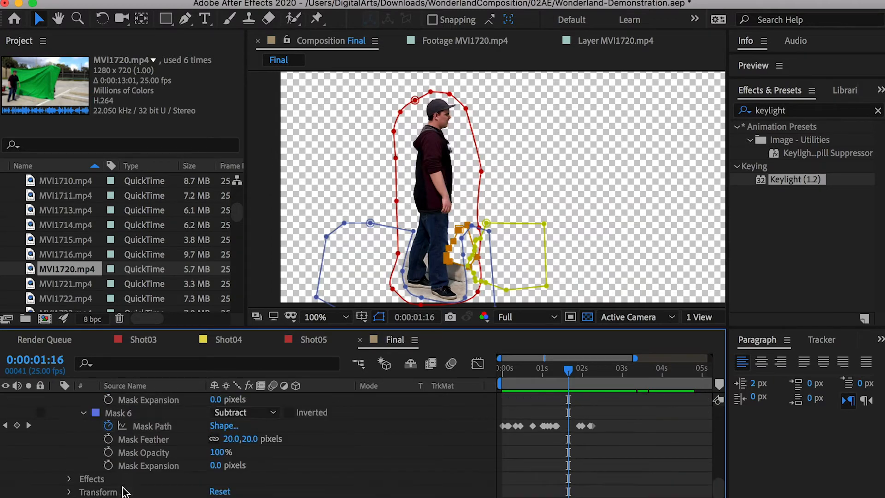
{"action": "left_click", "coordinate": [118, 465], "text": "shift"}
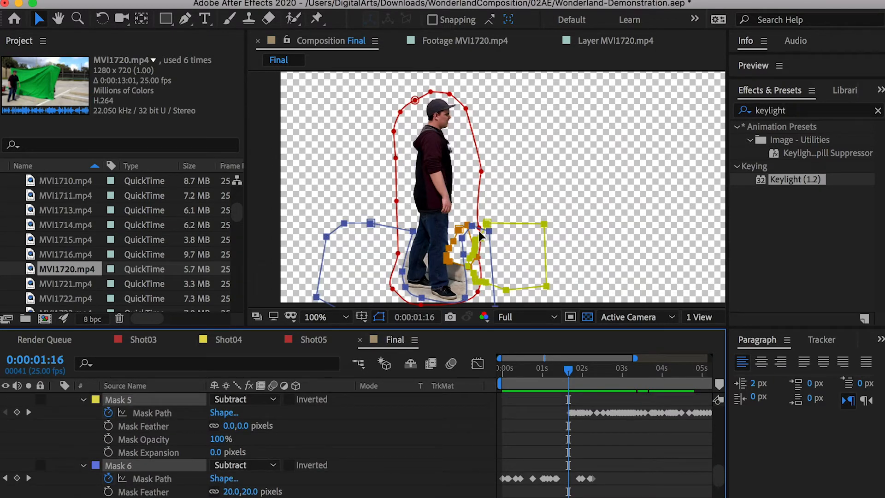
{"action": "scroll", "coordinate": [248, 411], "scroll_direction": "up", "scroll_amount": 10}
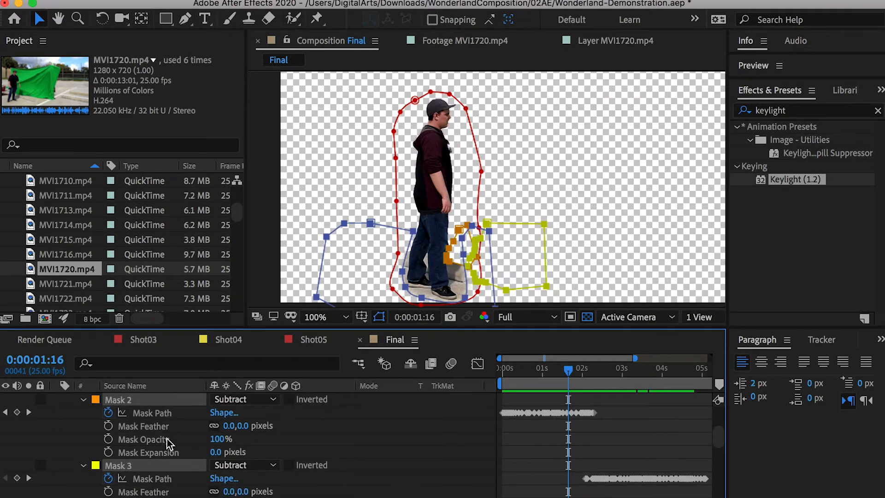
{"action": "scroll", "coordinate": [159, 439], "scroll_direction": "up", "scroll_amount": 4}
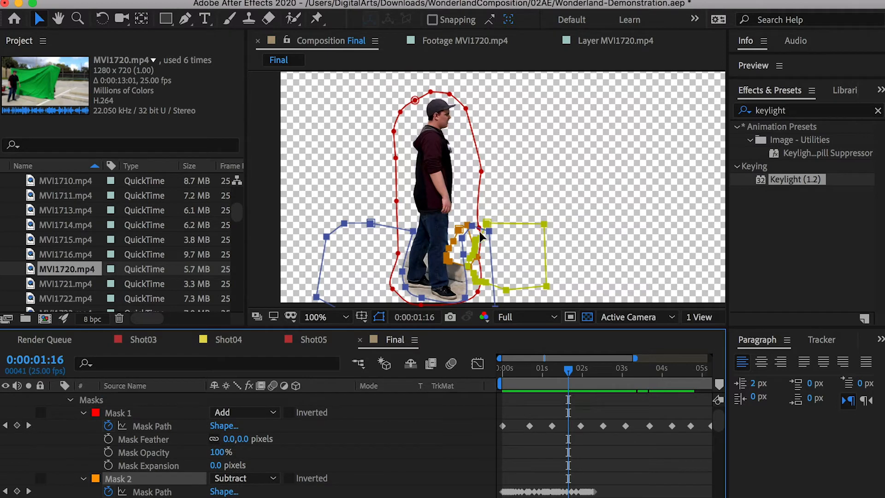
Step: Examine the leg masks at 0:00:00:11 and 0:00:00:19, and return to 0:00:00:00
{"action": "left_click_drag", "start_coordinate": [534, 377], "coordinate": [519, 377]}
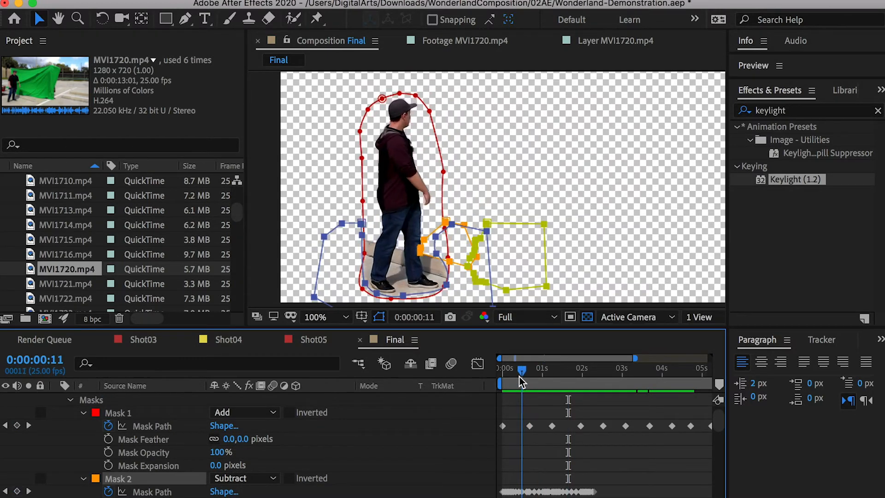
{"action": "scroll", "coordinate": [428, 256], "scroll_direction": "up", "scroll_amount": 2}
{"action": "left_click_drag", "start_coordinate": [398, 267], "coordinate": [503, 205]}
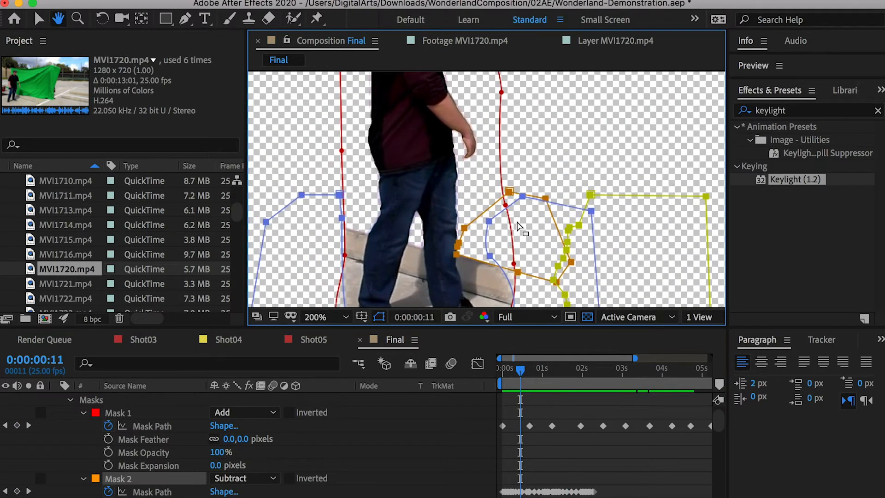
{"action": "scroll", "coordinate": [508, 256], "scroll_direction": "down", "scroll_amount": 2}
{"action": "mouse_move", "coordinate": [530, 368]}
{"action": "left_mouse_down"}
{"action": "mouse_move", "coordinate": [509, 368]}
{"action": "mouse_move", "coordinate": [532, 368]}
{"action": "left_mouse_up"}
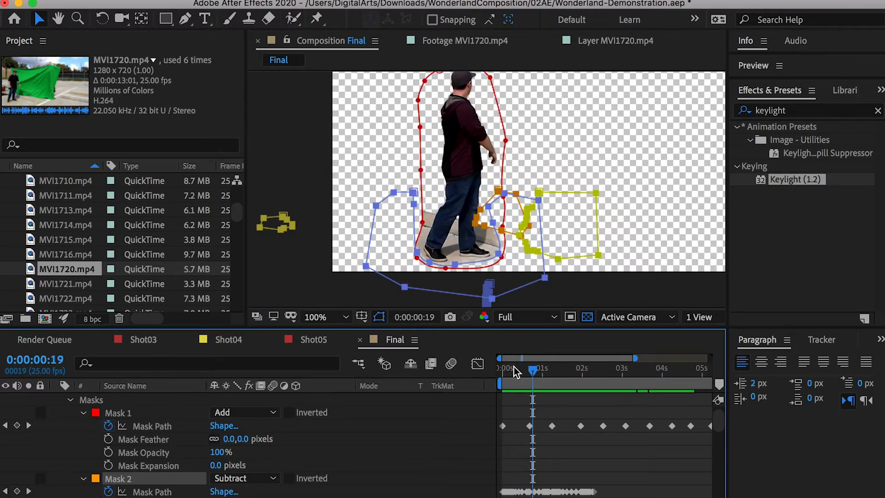
{"action": "scroll", "coordinate": [545, 492], "scroll_direction": "up", "scroll_amount": 1}
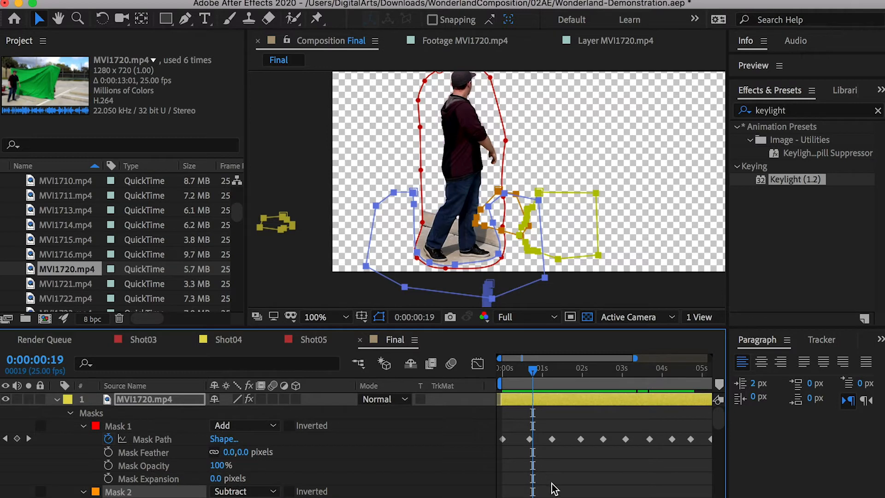
{"action": "left_click_drag", "start_coordinate": [532, 373], "coordinate": [481, 366]}
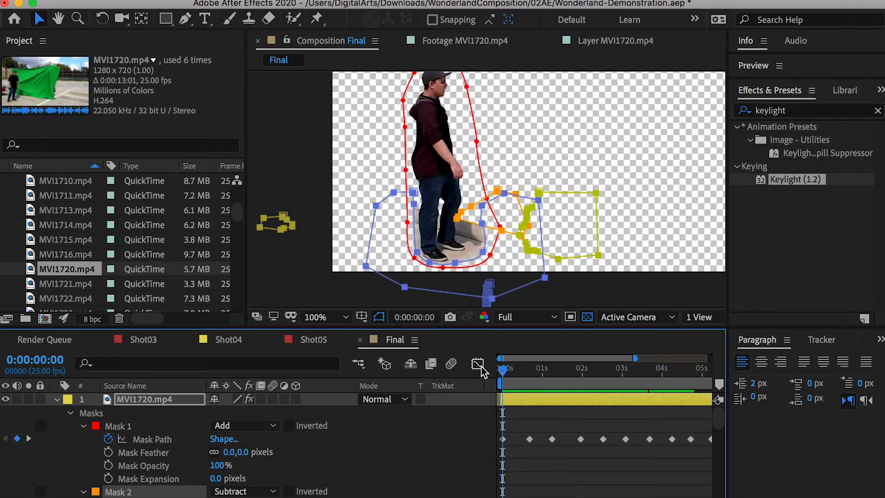
Step: Locate Mask 4 in the finished layer's mask list and select it on its own
{"action": "scroll", "coordinate": [492, 226], "scroll_direction": "down", "scroll_amount": 5}
{"action": "scroll", "coordinate": [483, 230], "scroll_direction": "up", "scroll_amount": 5}
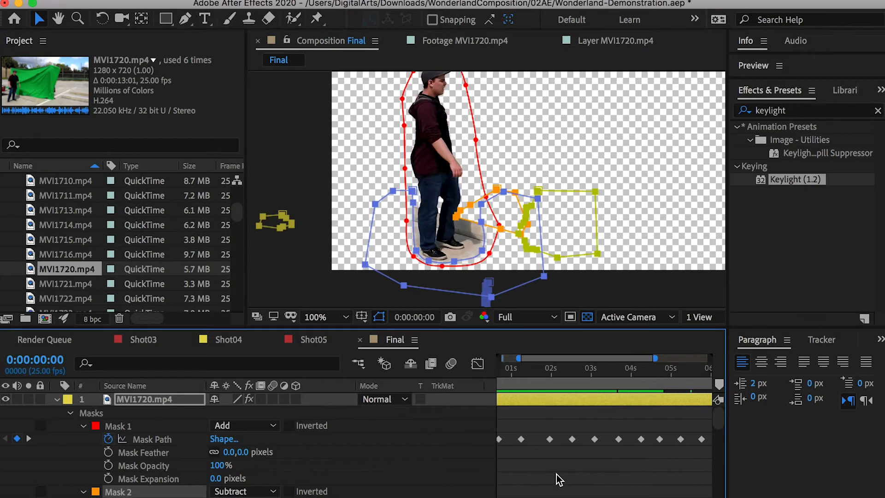
{"action": "scroll", "coordinate": [556, 473], "scroll_direction": "down", "scroll_amount": 5}
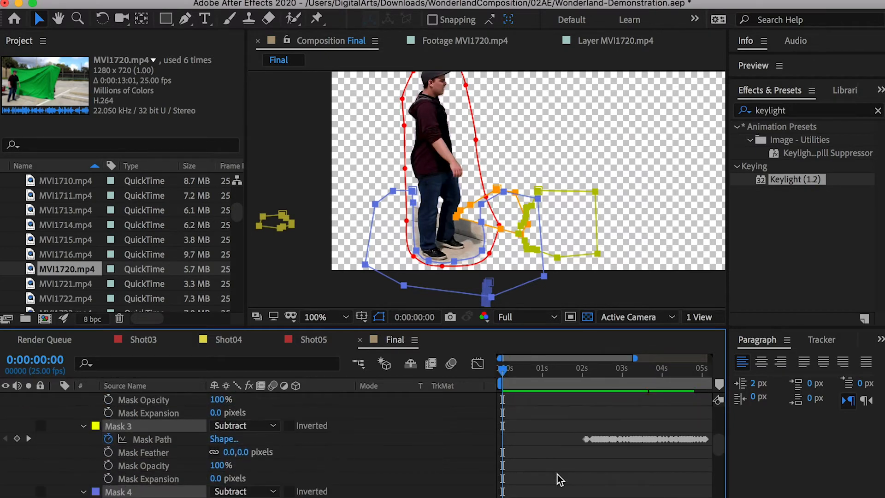
{"action": "scroll", "coordinate": [530, 483], "scroll_direction": "down", "scroll_amount": 3}
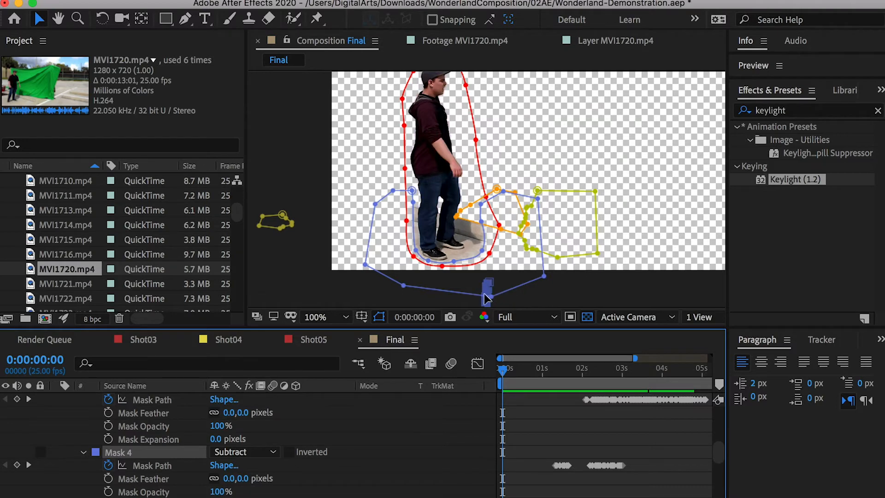
Step: Examine the gap between the actor's legs up close from 0:00:00:00 to 0:00:00:15
{"action": "scroll", "coordinate": [492, 291], "scroll_direction": "up", "scroll_amount": 2}
{"action": "left_click_drag", "start_coordinate": [530, 217], "coordinate": [558, 244]}
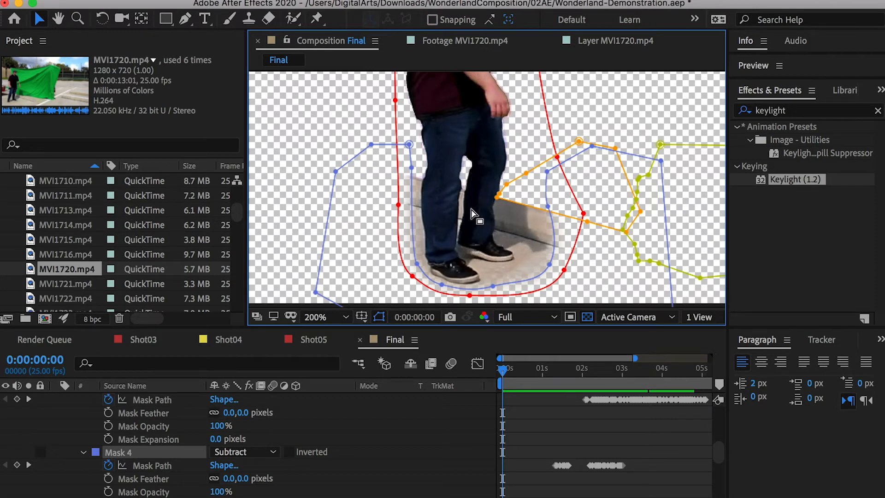
{"action": "left_click_drag", "start_coordinate": [506, 381], "coordinate": [526, 369]}
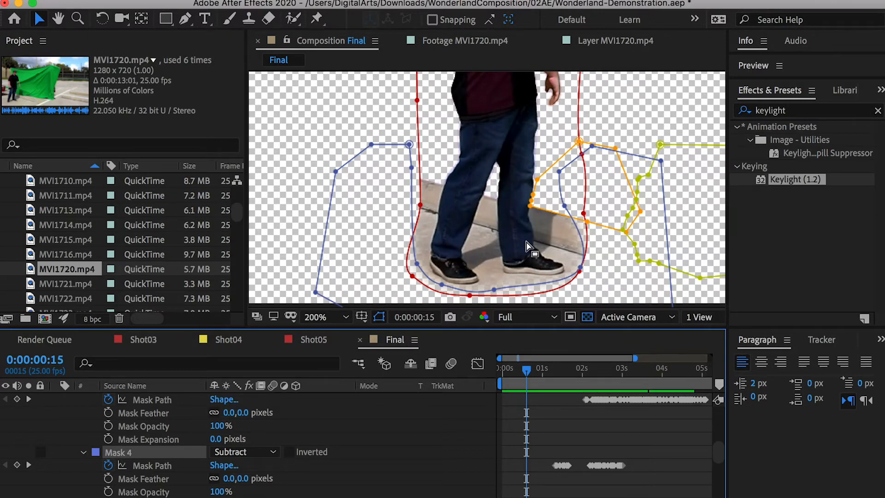
{"action": "key", "text": "comma"}
{"action": "key", "text": "period"}
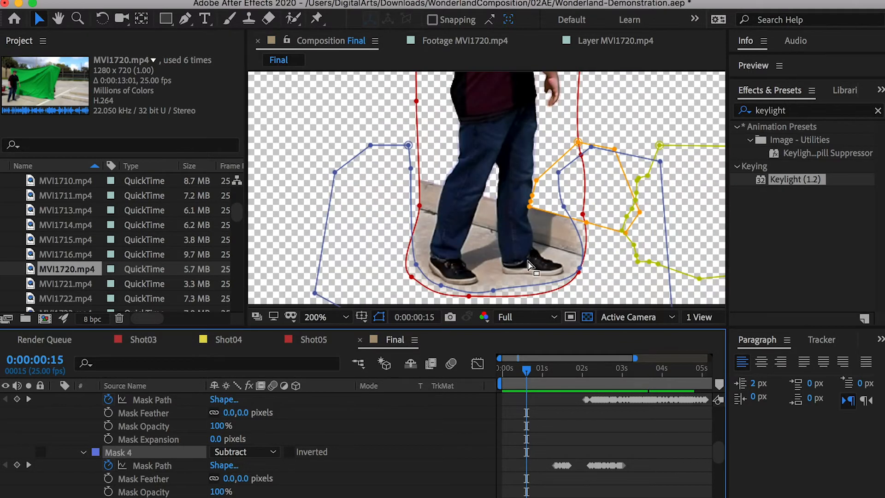
{"action": "left_click_drag", "start_coordinate": [529, 262], "coordinate": [516, 207]}
Step: Compare Mask 4's position at its first two keyframes, 0:00:01:08 and 0:00:01:09
{"action": "left_click_drag", "start_coordinate": [637, 362], "coordinate": [616, 378]}
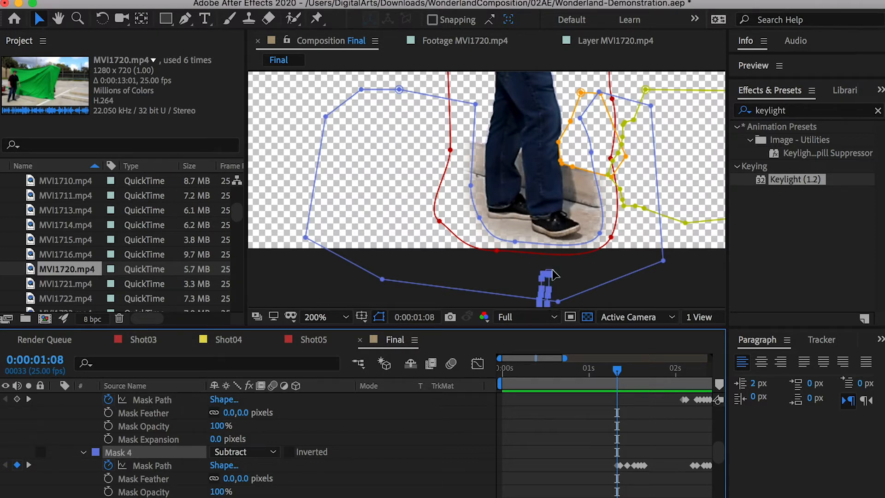
{"action": "left_click_drag", "start_coordinate": [501, 358], "coordinate": [551, 369]}
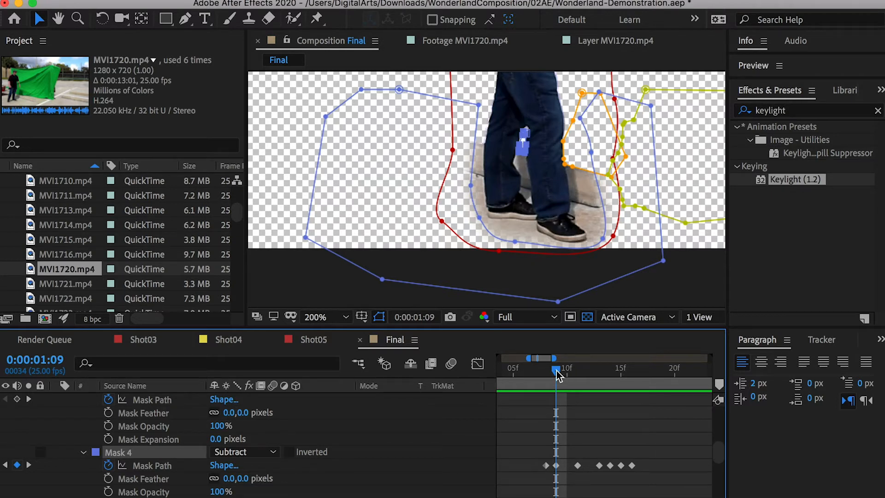
{"action": "left_click_drag", "start_coordinate": [555, 371], "coordinate": [553, 372]}
{"action": "scroll", "coordinate": [543, 184], "scroll_direction": "up", "scroll_amount": 1}
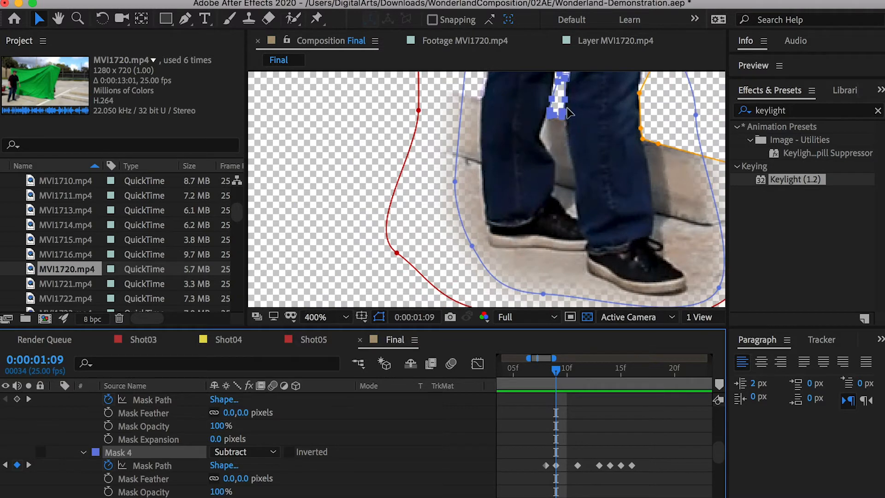
Step: At 0:00:01:09, set Mask 4 to None to compare the gap between the legs, and restore it to Subtract
{"action": "left_click_drag", "start_coordinate": [559, 110], "coordinate": [543, 196]}
{"action": "key", "text": "v"}
{"action": "left_click", "coordinate": [263, 445]}
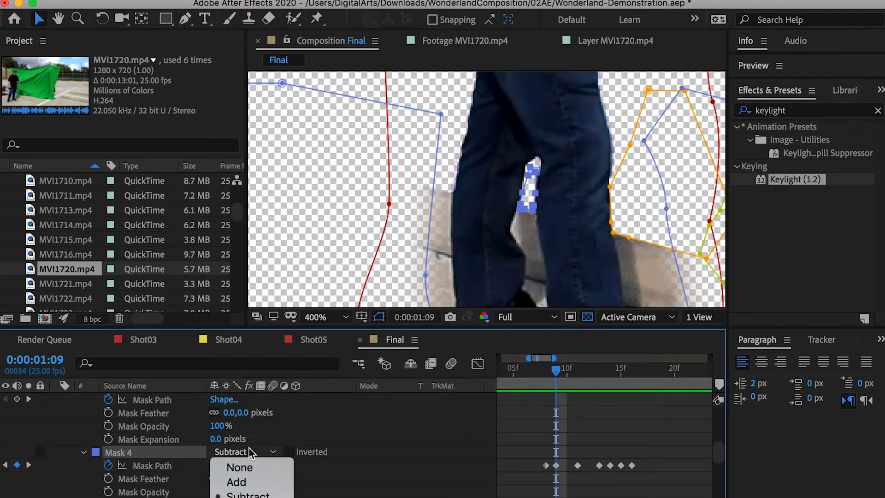
{"action": "left_click", "coordinate": [229, 465]}
{"action": "left_click_drag", "start_coordinate": [530, 203], "coordinate": [534, 195]}
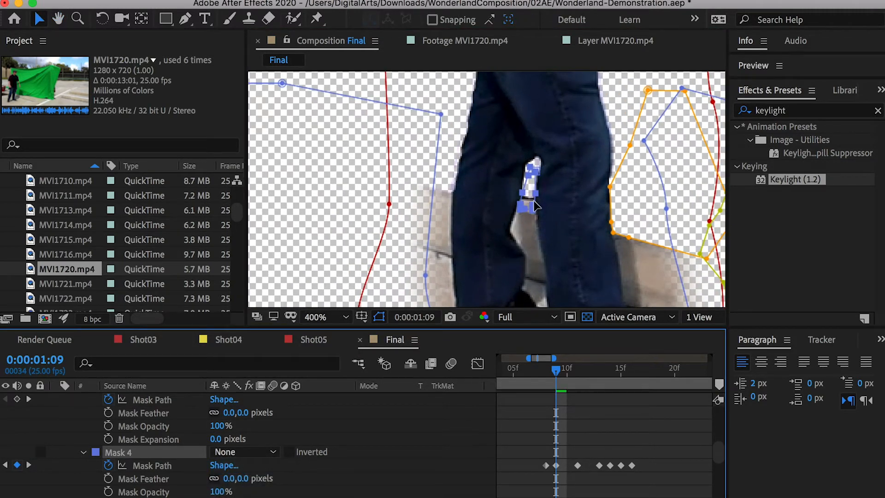
{"action": "left_click", "coordinate": [244, 450]}
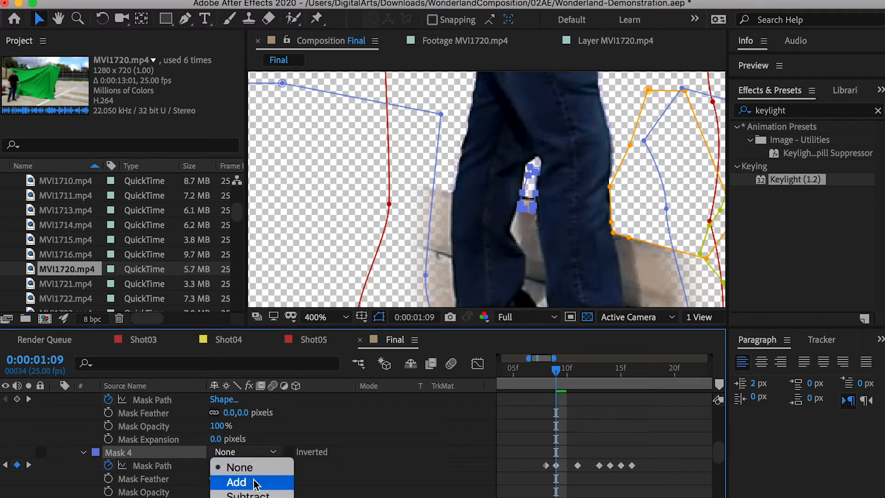
{"action": "left_click", "coordinate": [249, 494]}
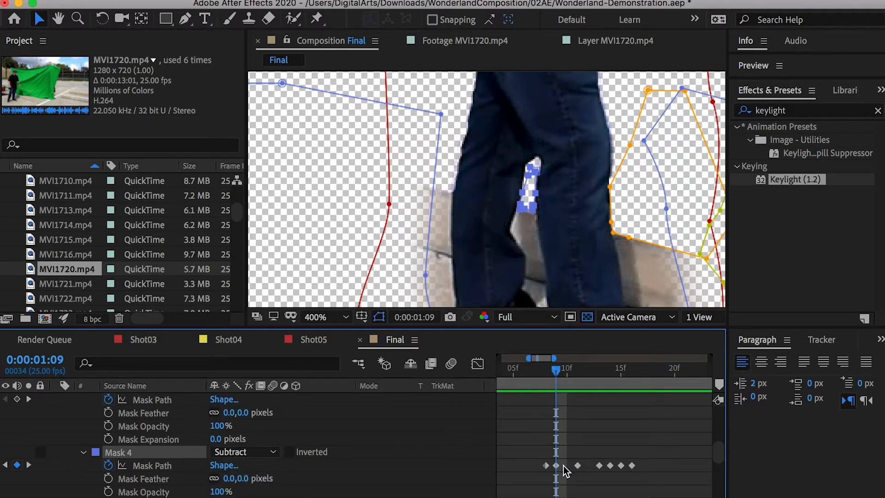
Step: At 0:00:01:08, examine Mask 4 parked below the frame, outside the visible image
{"action": "left_click_drag", "start_coordinate": [554, 369], "coordinate": [549, 369]}
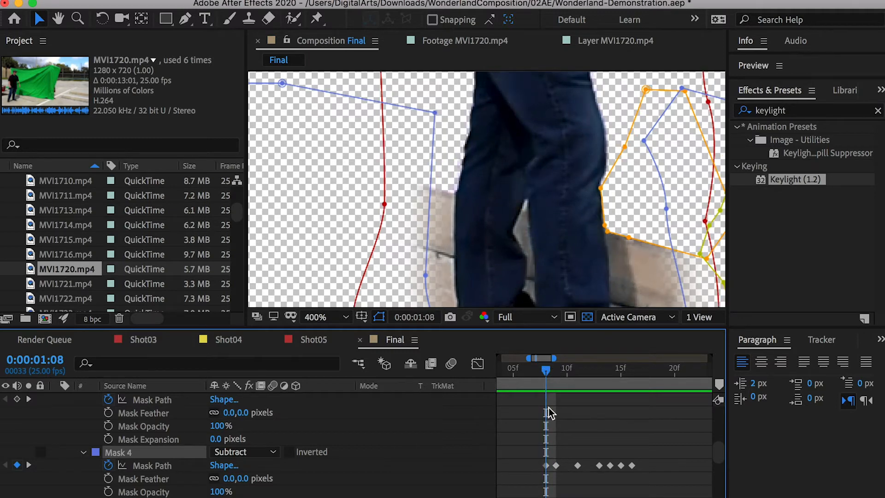
{"action": "left_click_drag", "start_coordinate": [582, 272], "coordinate": [586, 181]}
{"action": "left_click_drag", "start_coordinate": [576, 300], "coordinate": [563, 281]}
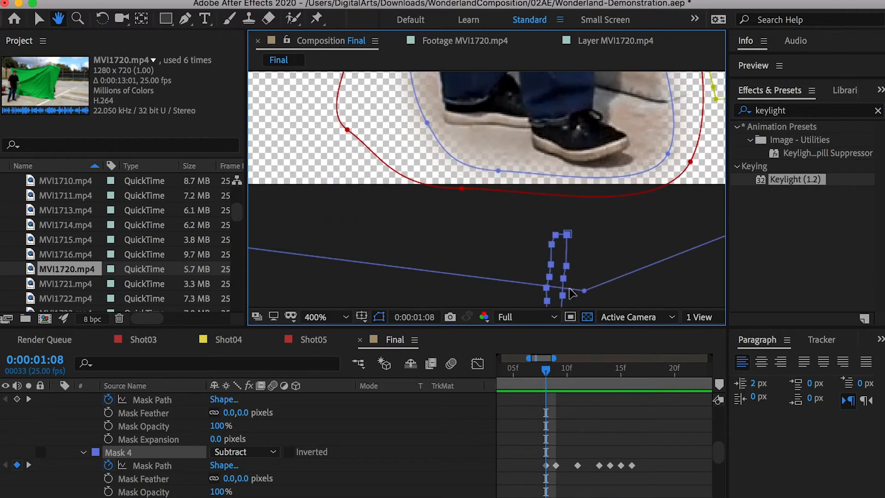
{"action": "left_click_drag", "start_coordinate": [605, 184], "coordinate": [596, 279]}
{"action": "key", "text": "comma"}
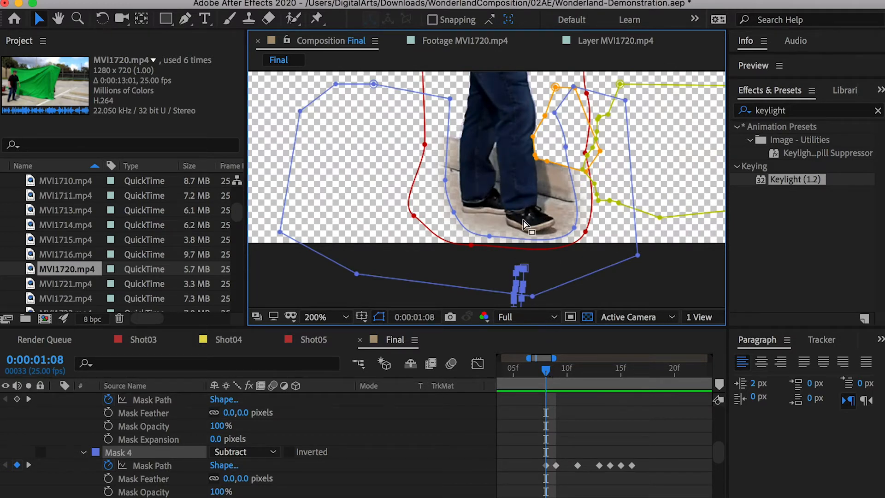
Step: Check Mask 4's placement between the legs or below the frame at 0:00:01:15, 0:00:01:16, 0:00:02:05 and 0:00:02:06
{"action": "left_click_drag", "start_coordinate": [545, 371], "coordinate": [621, 368]}
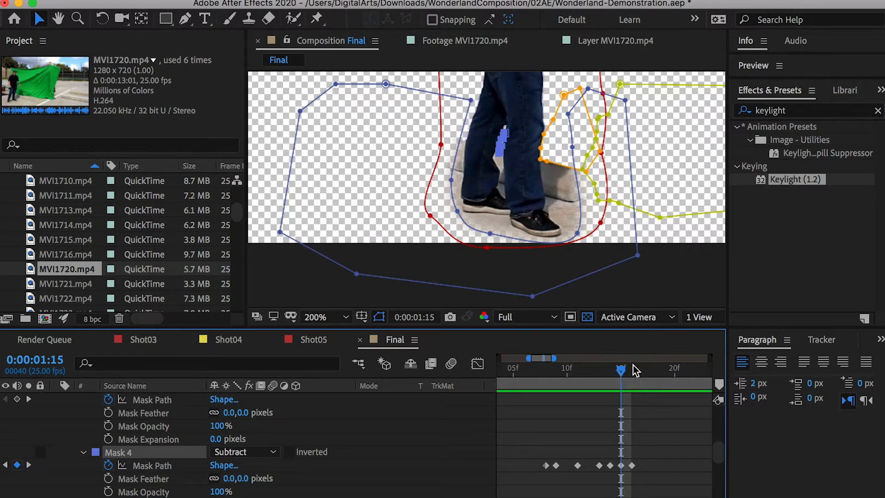
{"action": "key", "text": "Page_Down"}
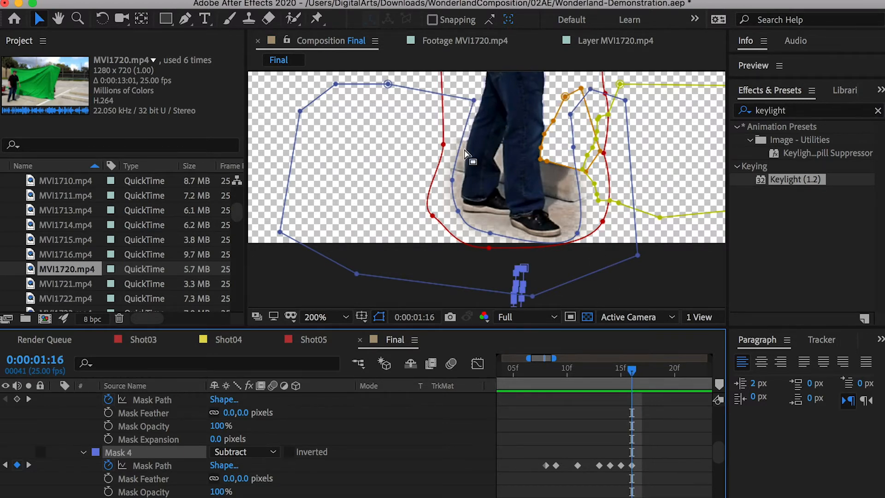
{"action": "scroll", "coordinate": [530, 147], "scroll_direction": "down", "scroll_amount": 1}
{"action": "left_click_drag", "start_coordinate": [554, 357], "coordinate": [695, 382]}
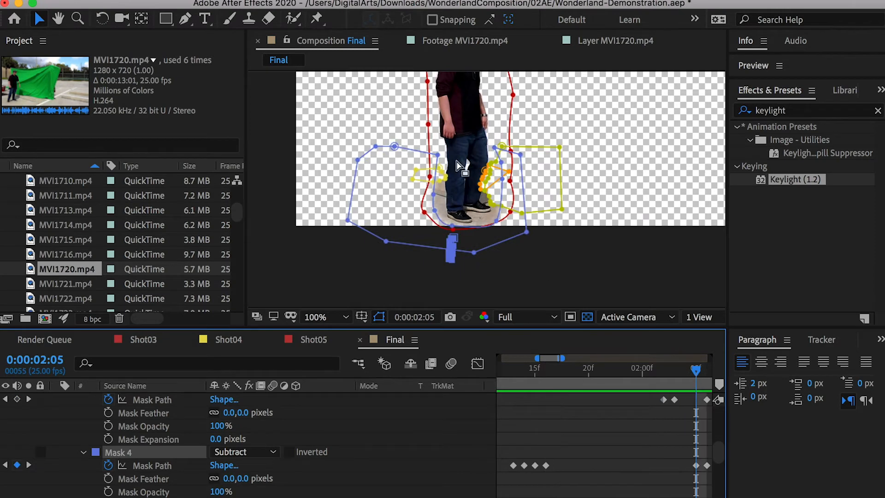
{"action": "scroll", "coordinate": [459, 166], "scroll_direction": "up", "scroll_amount": 1}
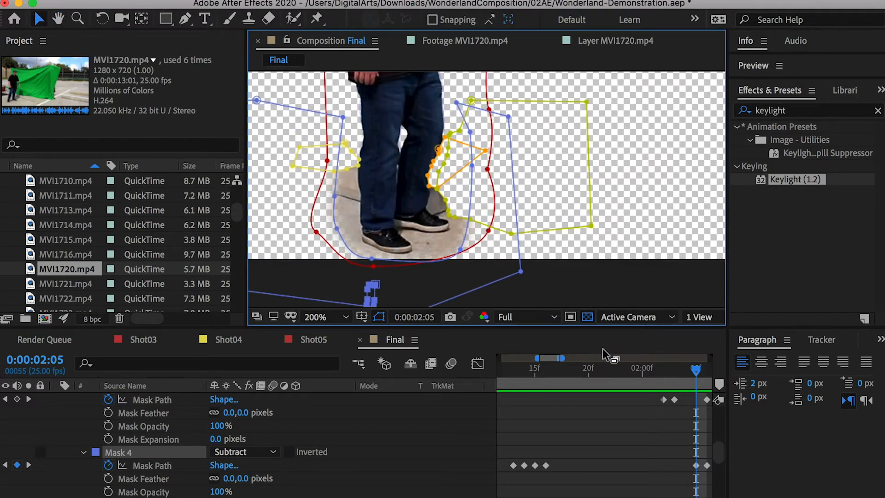
{"action": "left_click_drag", "start_coordinate": [544, 358], "coordinate": [554, 356]}
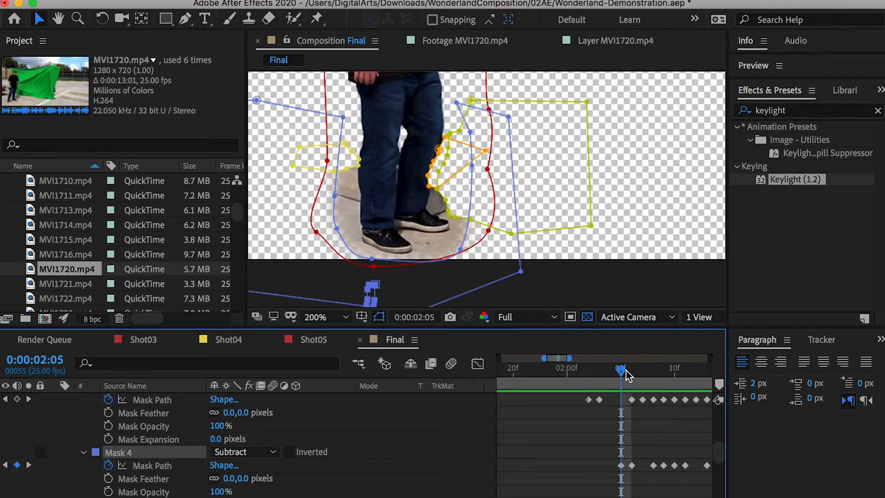
{"action": "left_click_drag", "start_coordinate": [624, 374], "coordinate": [631, 371]}
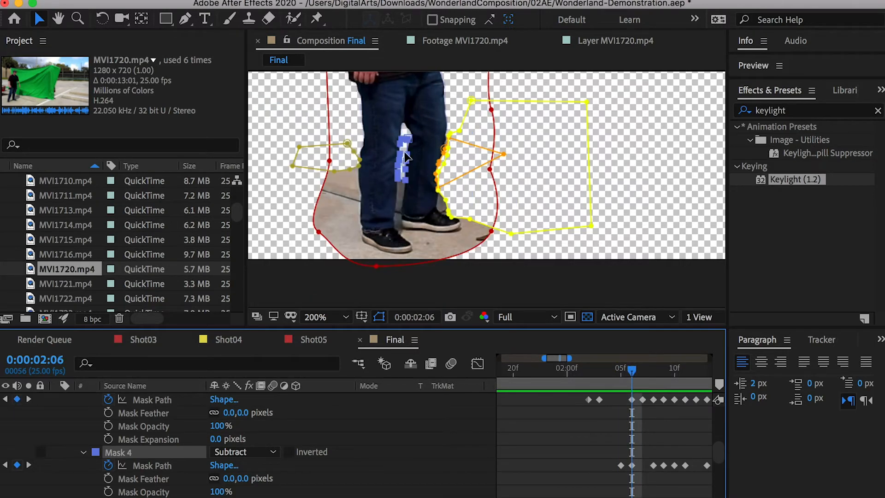
Step: Check Mask 4's placement between the legs or below the frame at 0:00:02:11, 0:00:03:00 and 0:00:03:05
{"action": "left_click_drag", "start_coordinate": [634, 371], "coordinate": [686, 369]}
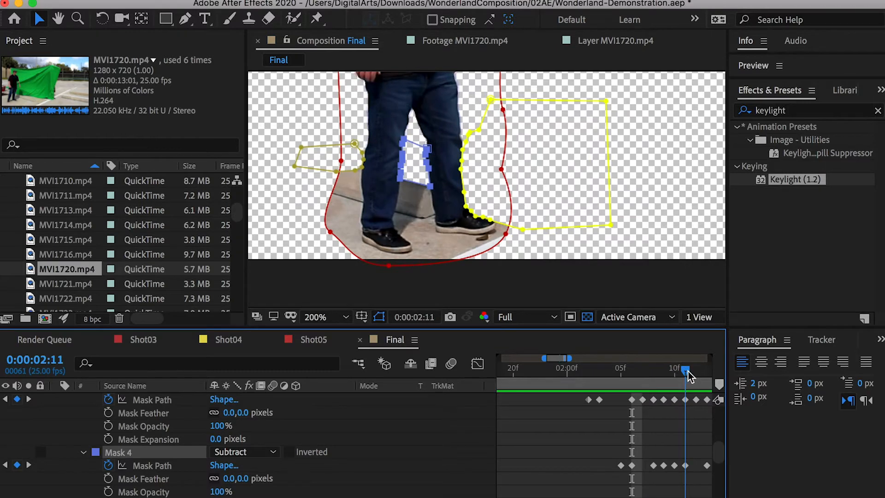
{"action": "left_click_drag", "start_coordinate": [569, 357], "coordinate": [607, 373]}
{"action": "left_click", "coordinate": [605, 372]}
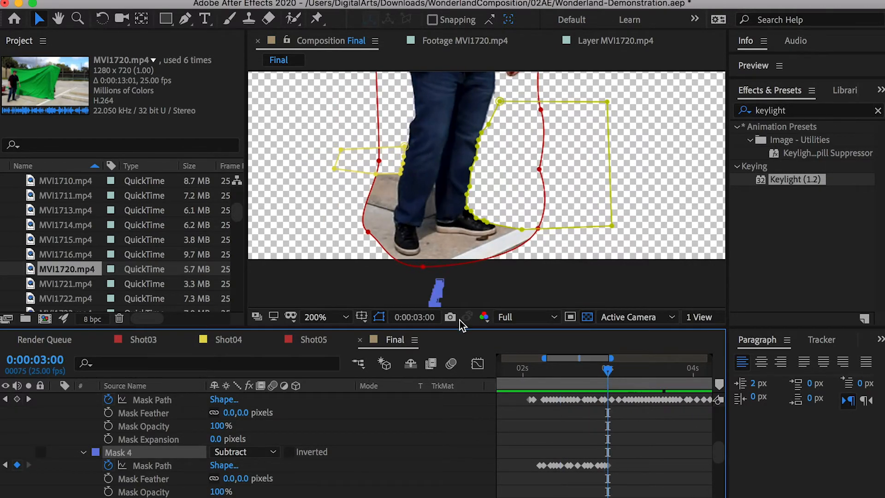
{"action": "left_click", "coordinate": [604, 372]}
{"action": "left_click_drag", "start_coordinate": [585, 371], "coordinate": [708, 358]}
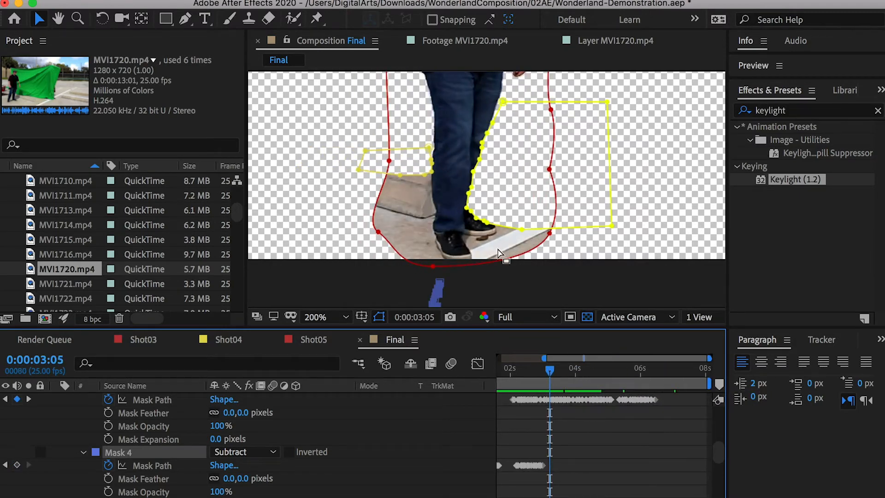
{"action": "scroll", "coordinate": [498, 253], "scroll_direction": "down", "scroll_amount": 2}
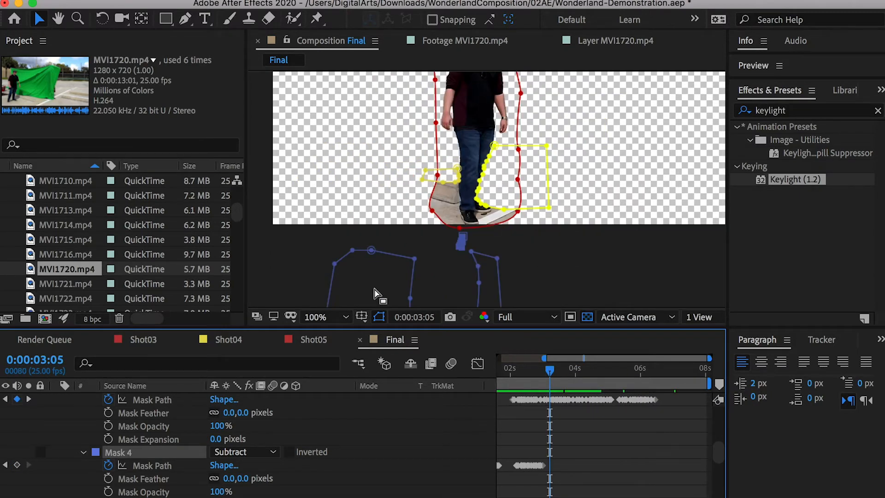
{"action": "scroll", "coordinate": [385, 285], "scroll_direction": "down", "scroll_amount": 1}
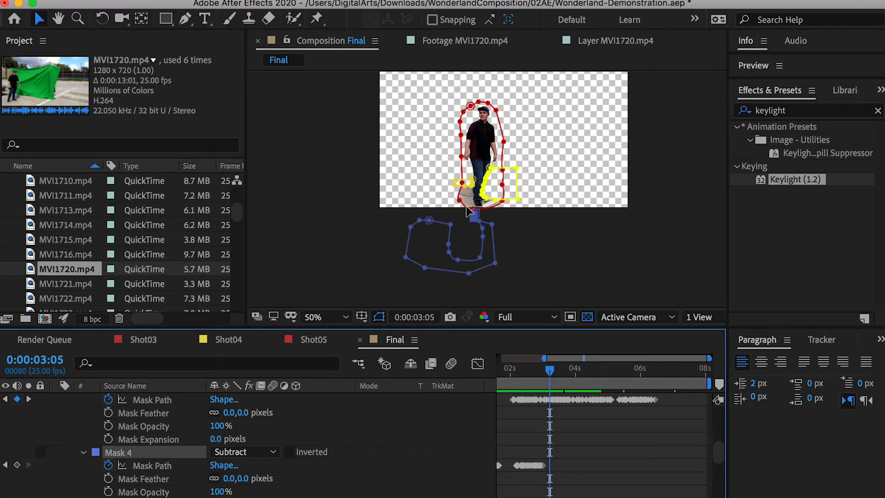
{"action": "scroll", "coordinate": [452, 242], "scroll_direction": "up", "scroll_amount": 1}
Step: Move to 0:00:06:02 and delete the hidden duplicate MVI1720.mp4 layer beneath the masked actor layer
{"action": "left_click_drag", "start_coordinate": [554, 369], "coordinate": [643, 368]}
{"action": "scroll", "coordinate": [133, 415], "scroll_direction": "up", "scroll_amount": 5}
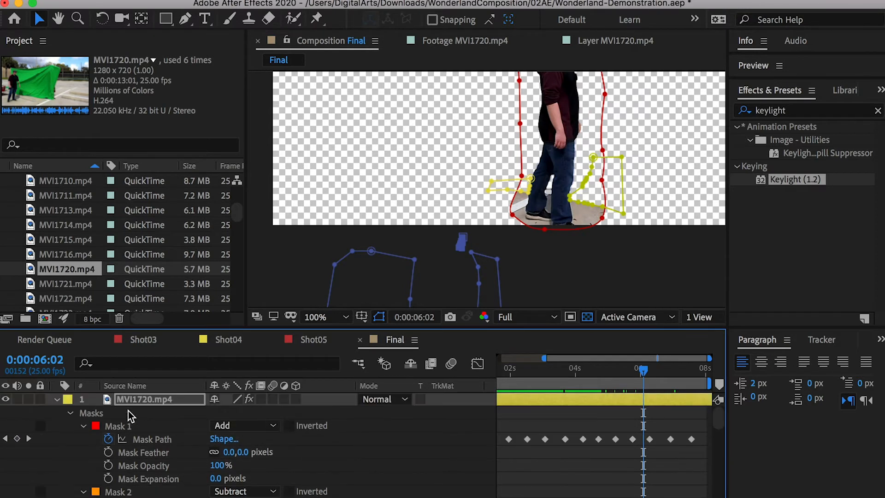
{"action": "left_click", "coordinate": [55, 399]}
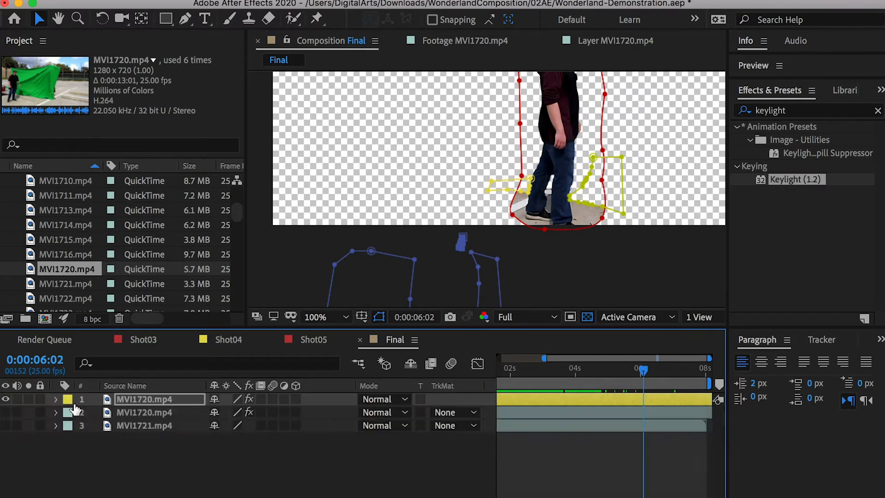
{"action": "left_click", "coordinate": [141, 415]}
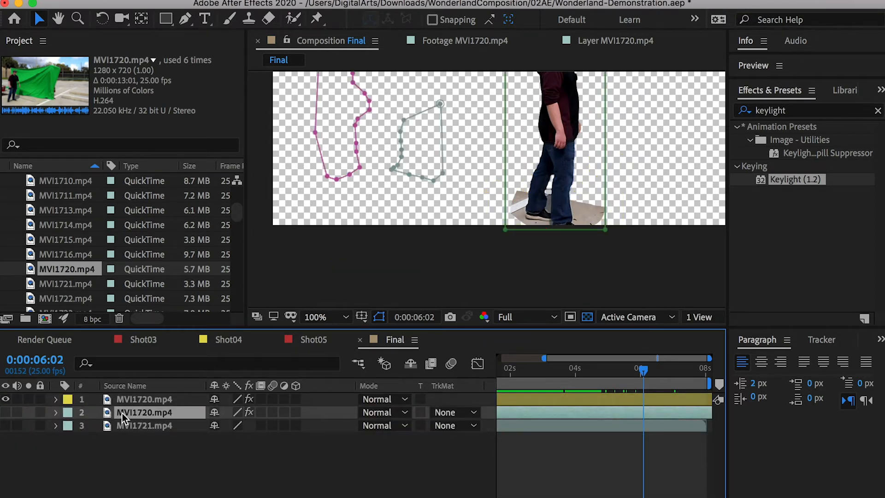
{"action": "key", "text": "Delete"}
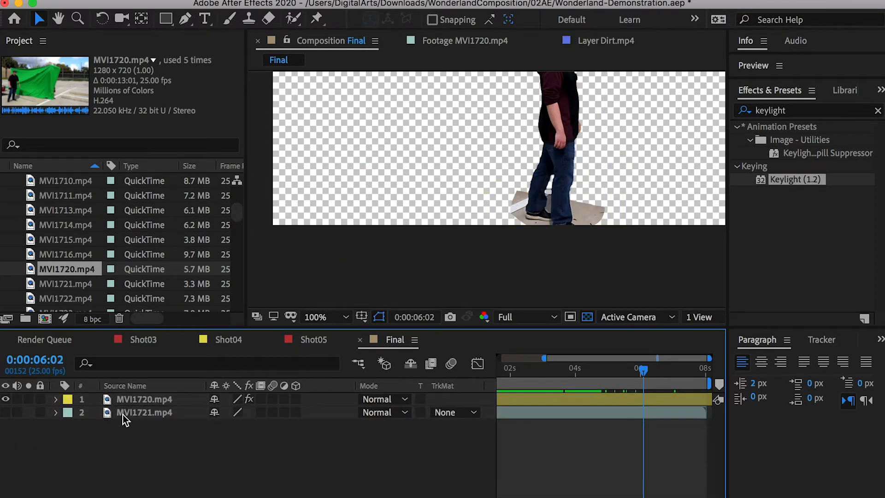
Step: Show the clean plate MVI1721.mp4 behind the actor and compare the shot with each of the two layers hidden and shown
{"action": "left_click", "coordinate": [6, 413]}
{"action": "scroll", "coordinate": [351, 231], "scroll_direction": "down", "scroll_amount": 1}
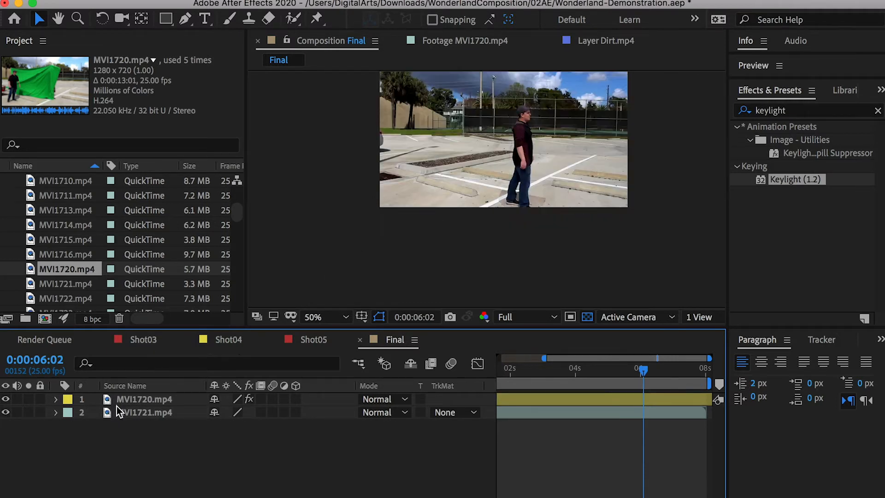
{"action": "left_click", "coordinate": [6, 400]}
{"action": "left_click", "coordinate": [5, 399]}
{"action": "left_click", "coordinate": [5, 399]}
{"action": "left_click", "coordinate": [5, 399]}
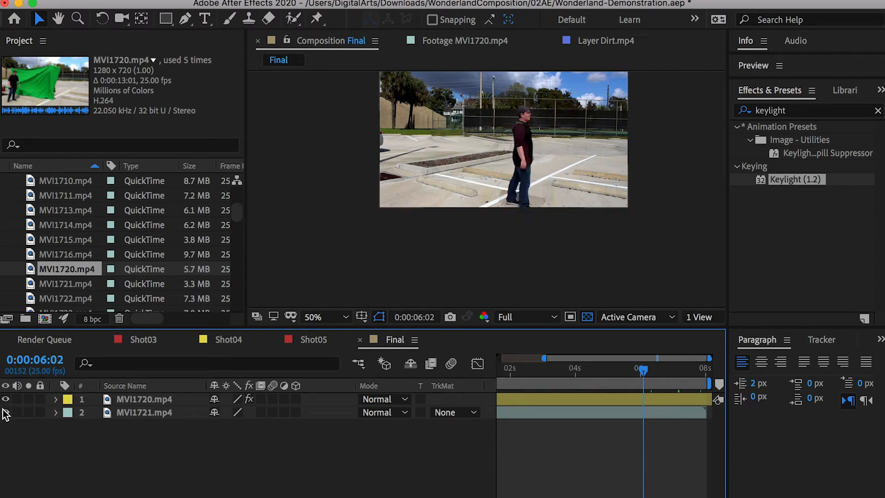
{"action": "left_click", "coordinate": [6, 412]}
{"action": "left_click", "coordinate": [5, 412]}
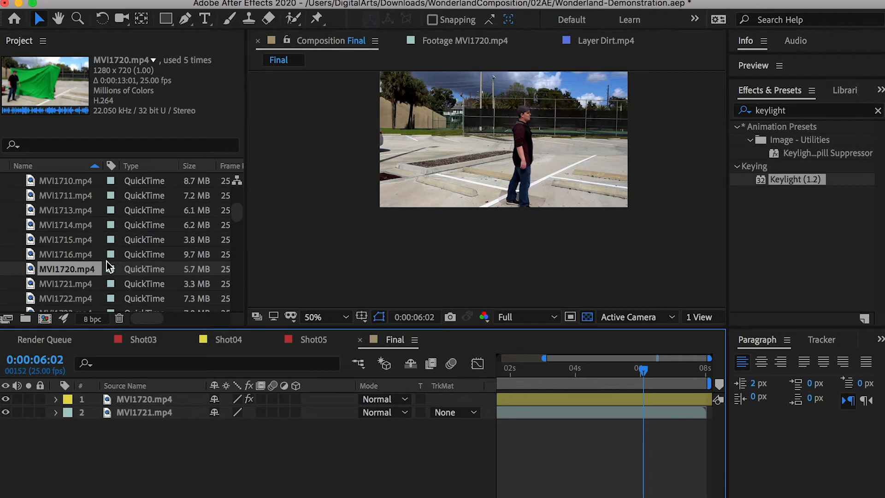
Step: Compare the original MVI1720.mp4 green-screen footage with the result in the Final composition
{"action": "left_click", "coordinate": [458, 45]}
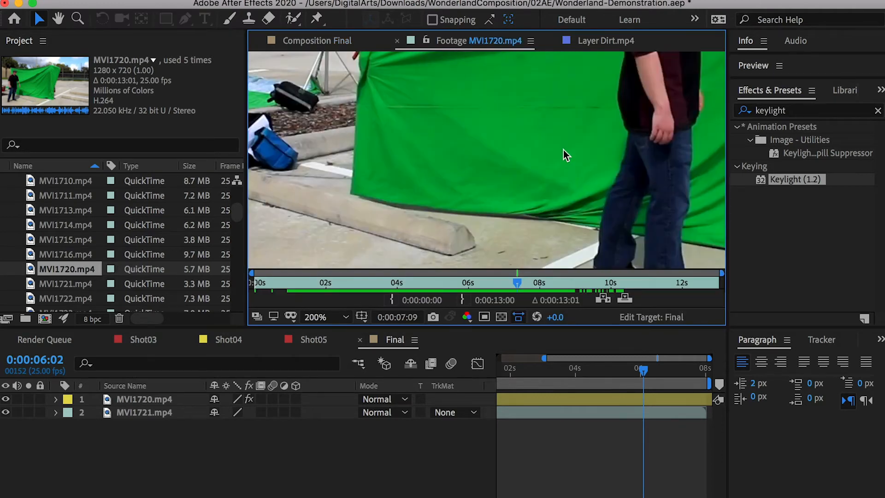
{"action": "scroll", "coordinate": [553, 156], "scroll_direction": "down", "scroll_amount": 3}
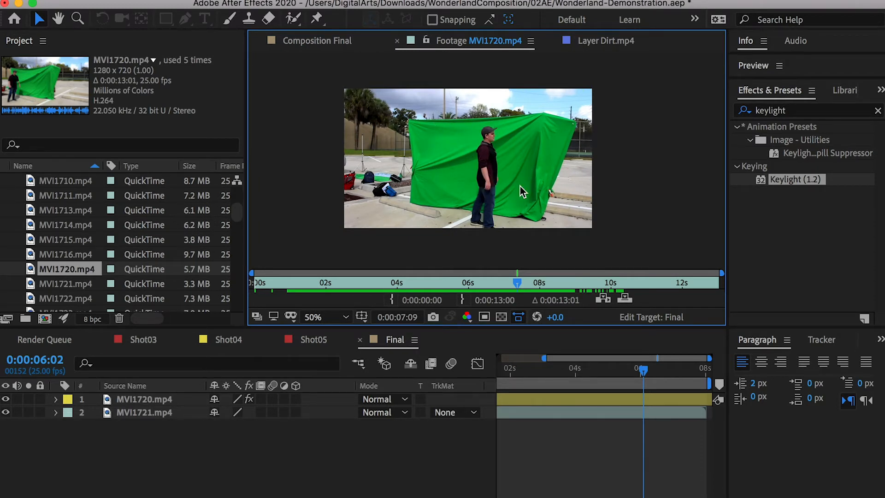
{"action": "left_click", "coordinate": [341, 41]}
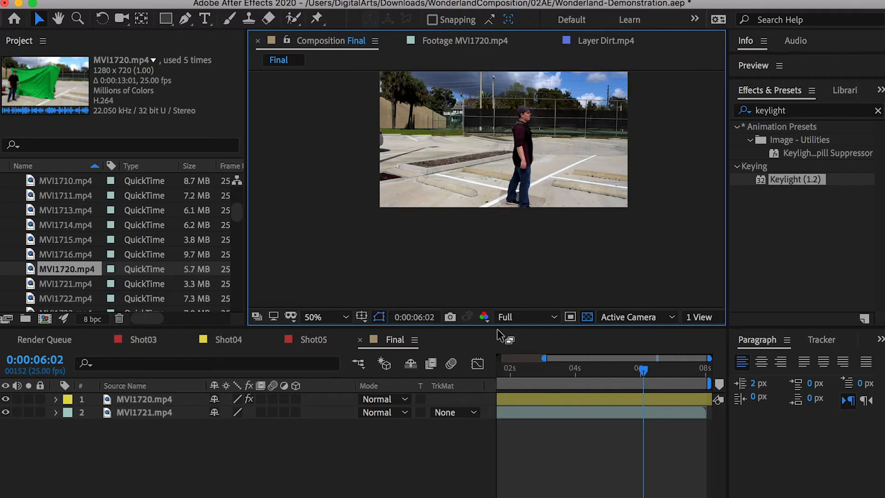
Step: At 0:00:01:21, search the project for "build" and place building02.jpg between the MVI1720.mp4 and MVI1721.mp4 layers
{"action": "left_click_drag", "start_coordinate": [543, 356], "coordinate": [471, 359]}
{"action": "left_click_drag", "start_coordinate": [523, 369], "coordinate": [549, 369]}
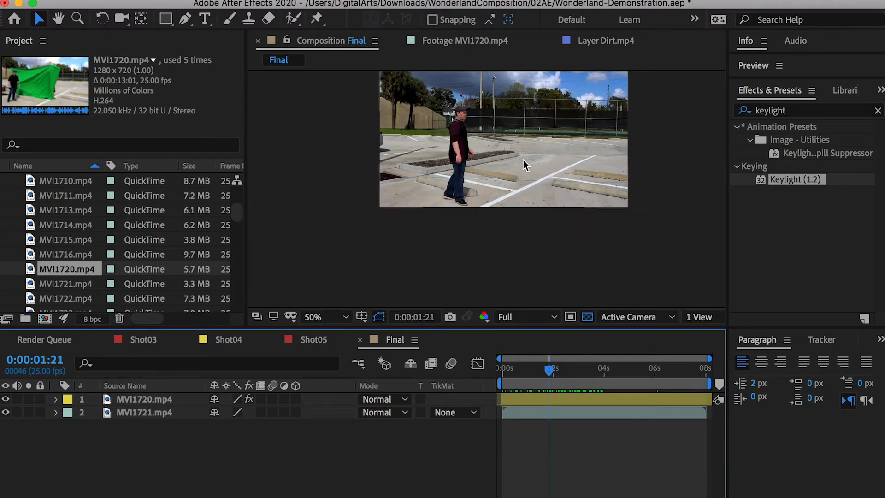
{"action": "scroll", "coordinate": [78, 260], "scroll_direction": "down", "scroll_amount": 10}
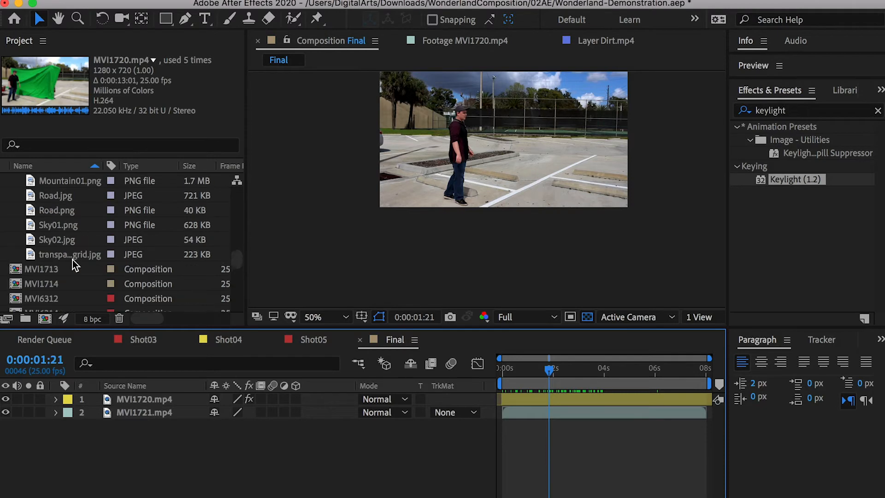
{"action": "scroll", "coordinate": [59, 277], "scroll_direction": "down", "scroll_amount": 5}
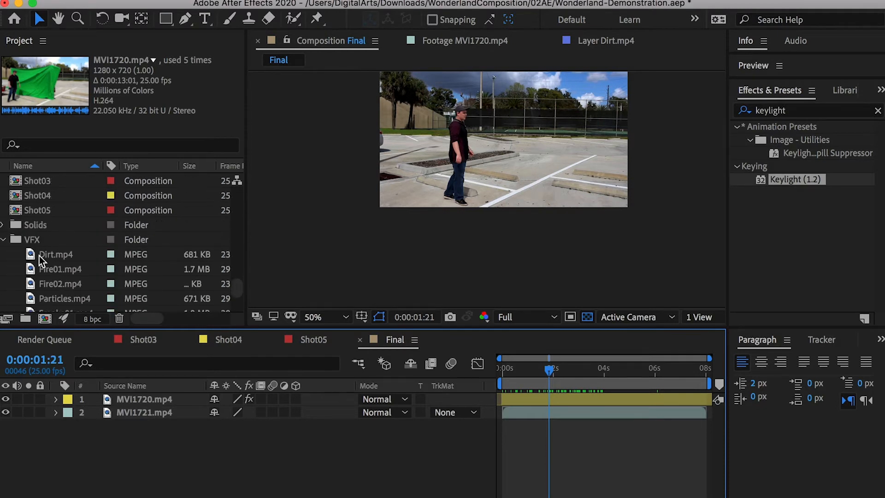
{"action": "scroll", "coordinate": [39, 256], "scroll_direction": "down", "scroll_amount": 1}
{"action": "left_click", "coordinate": [55, 255]}
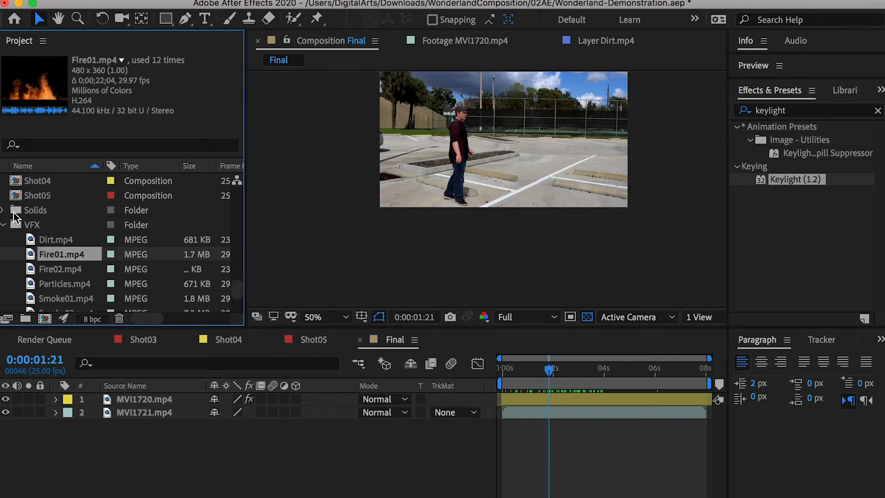
{"action": "left_click", "coordinate": [95, 143]}
{"action": "type", "text": "build"}
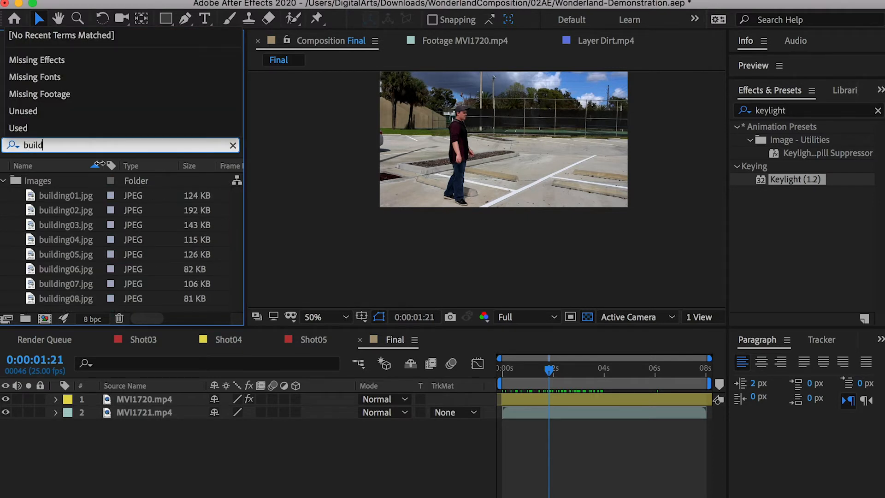
{"action": "left_click", "coordinate": [62, 211]}
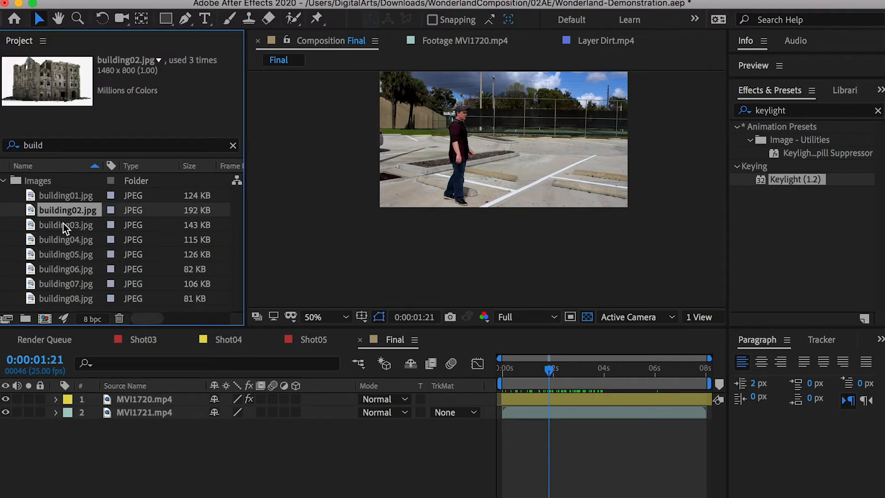
{"action": "left_click_drag", "start_coordinate": [63, 212], "coordinate": [145, 400]}
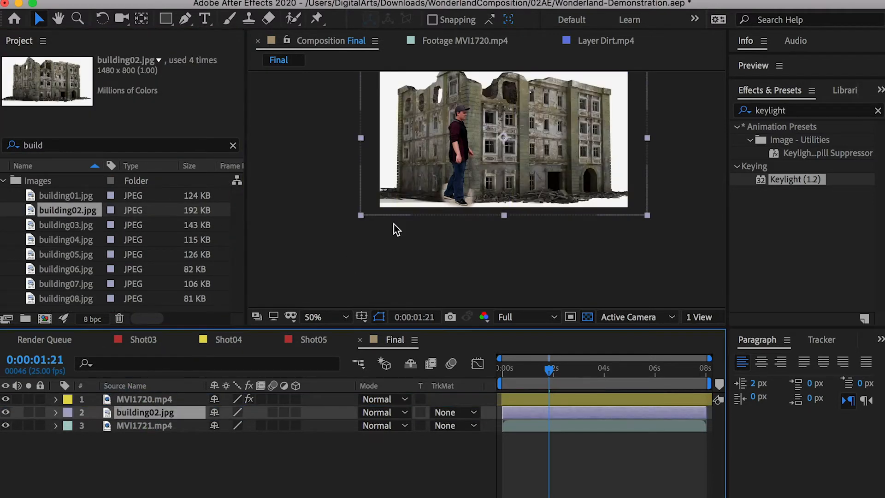
Step: Solo the building02.jpg layer and reposition the building in the frame so its white background can be sampled
{"action": "left_click_drag", "start_coordinate": [523, 131], "coordinate": [522, 118]}
{"action": "key", "text": "comma"}
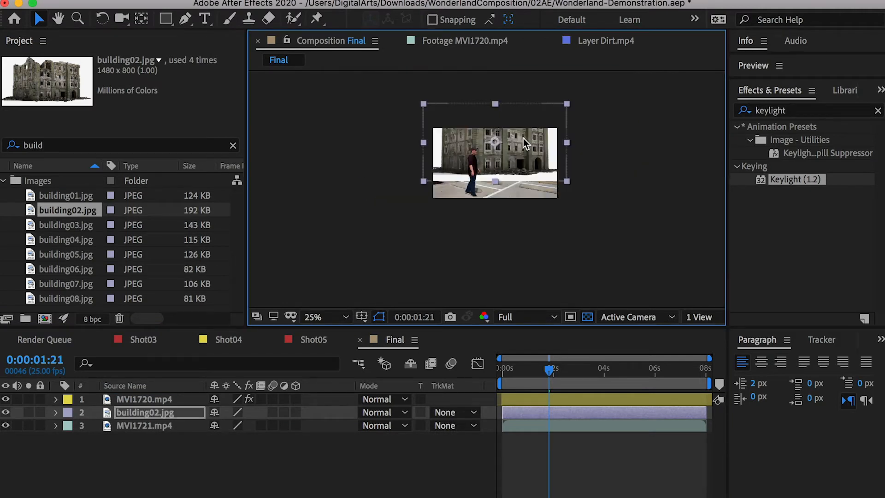
{"action": "left_click_drag", "start_coordinate": [523, 151], "coordinate": [521, 163]}
{"action": "left_click", "coordinate": [28, 412]}
{"action": "key", "text": "period"}
{"action": "left_click_drag", "start_coordinate": [572, 118], "coordinate": [554, 136]}
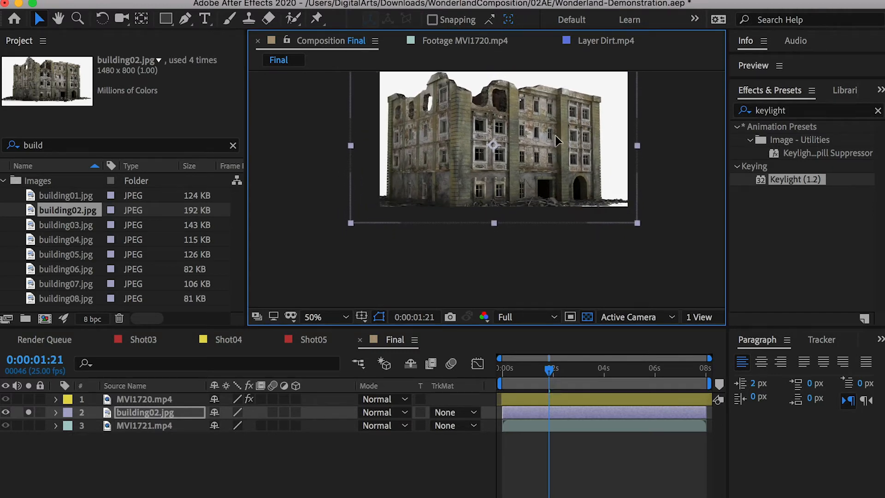
Step: Key out building02.jpg's white background with the Color Range effect, using a Fuzziness of 25
{"action": "left_click", "coordinate": [785, 112]}
{"action": "type", "text": "color r"}
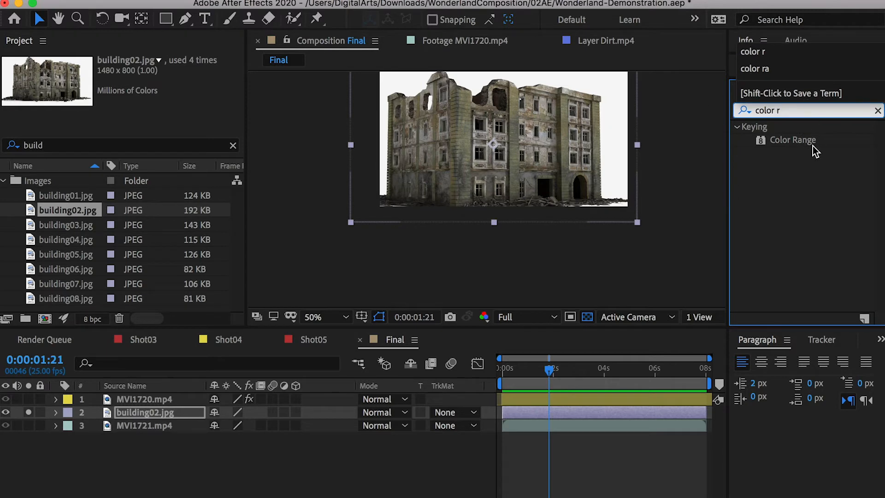
{"action": "left_click_drag", "start_coordinate": [813, 148], "coordinate": [169, 413]}
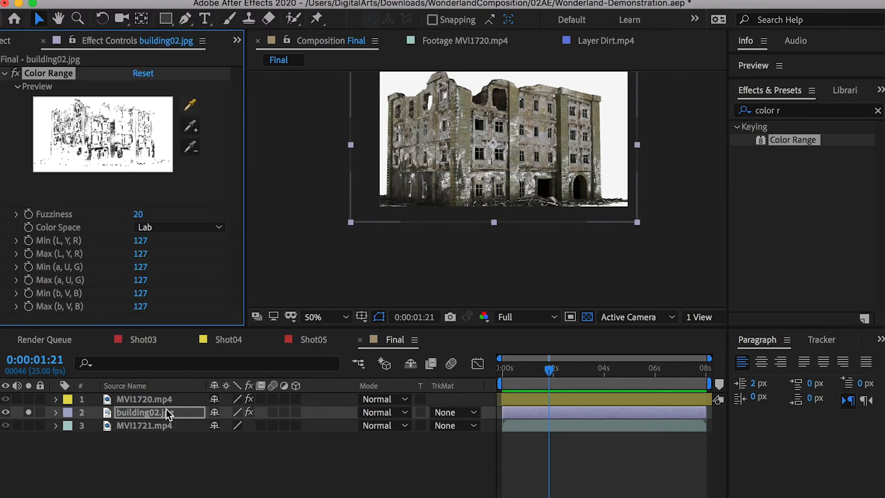
{"action": "left_click", "coordinate": [190, 105]}
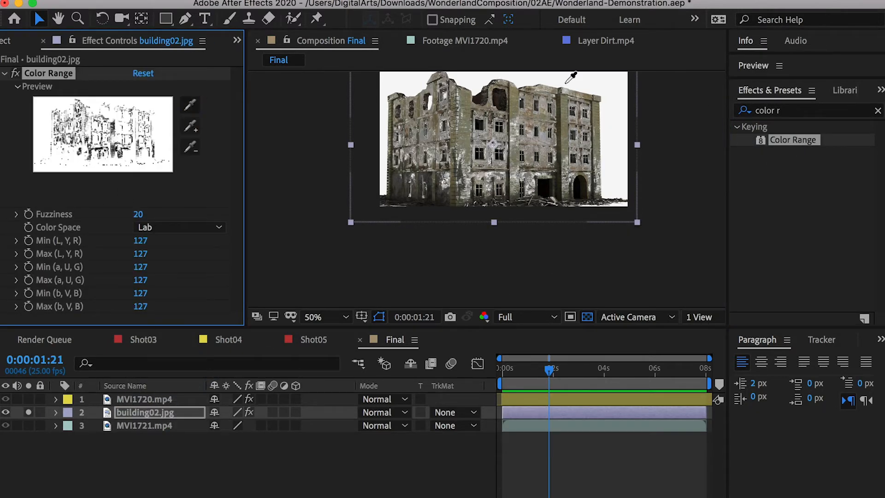
{"action": "left_click", "coordinate": [625, 90]}
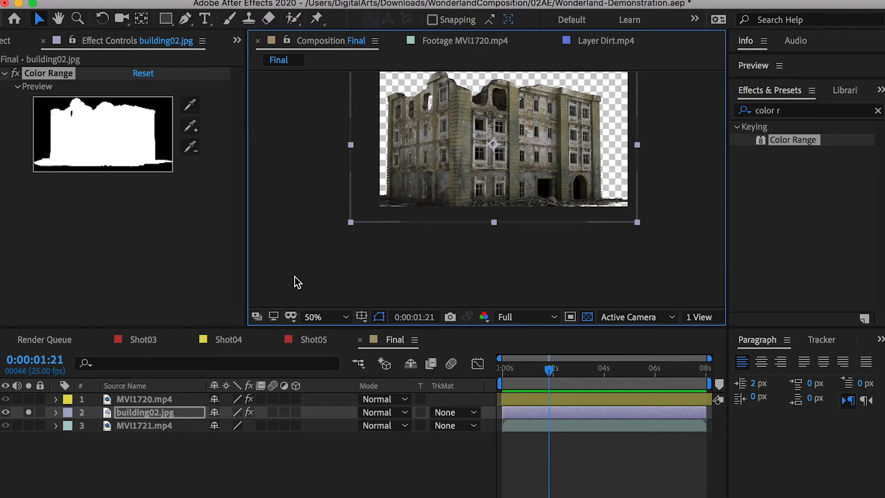
{"action": "left_click", "coordinate": [162, 443]}
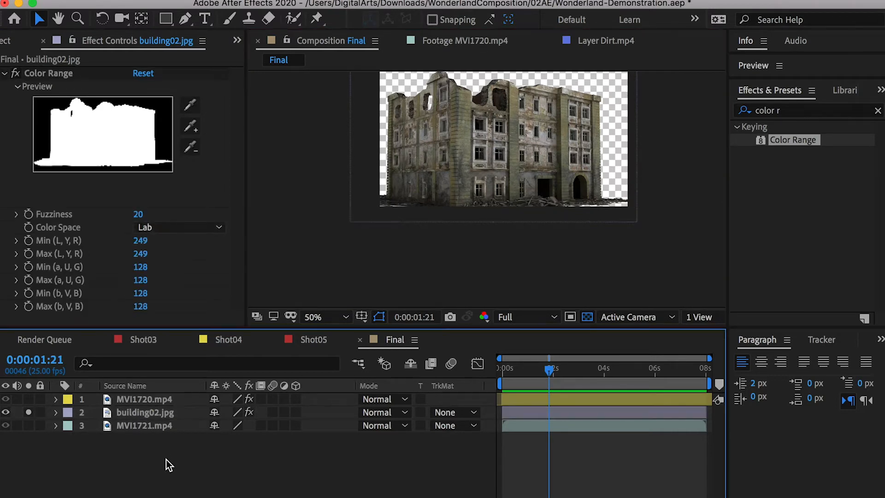
{"action": "left_click", "coordinate": [140, 214]}
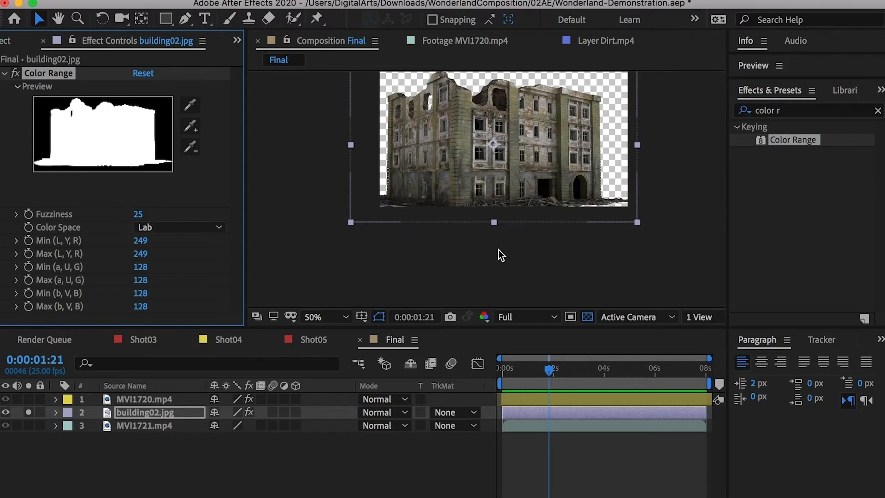
Step: Scale building02.jpg to 58%, end its solo view, and place the building behind the actor at the left edge of the lot
{"action": "left_click", "coordinate": [134, 410]}
{"action": "key", "text": "s"}
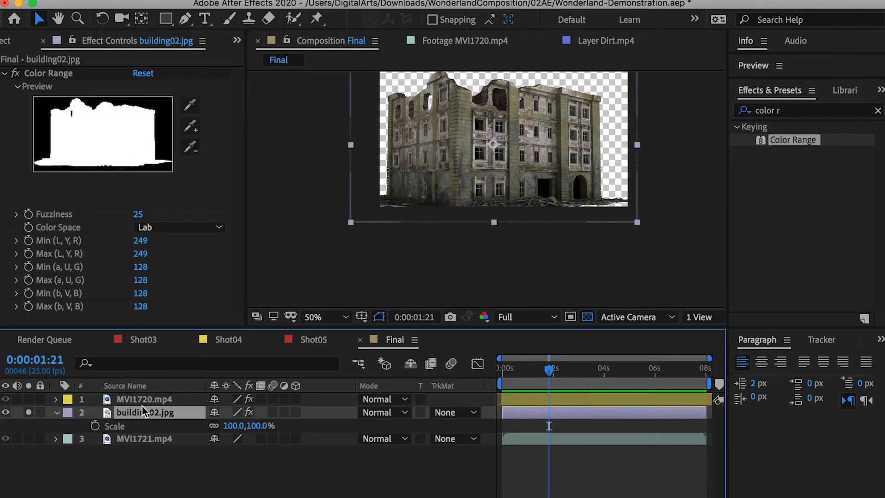
{"action": "left_click_drag", "start_coordinate": [261, 416], "coordinate": [6, 444]}
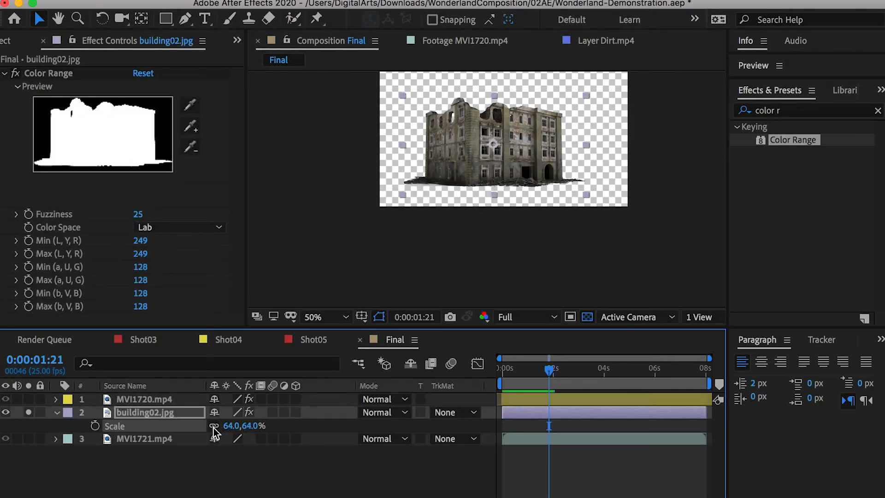
{"action": "left_click", "coordinate": [6, 438]}
{"action": "left_click_drag", "start_coordinate": [532, 131], "coordinate": [489, 101]}
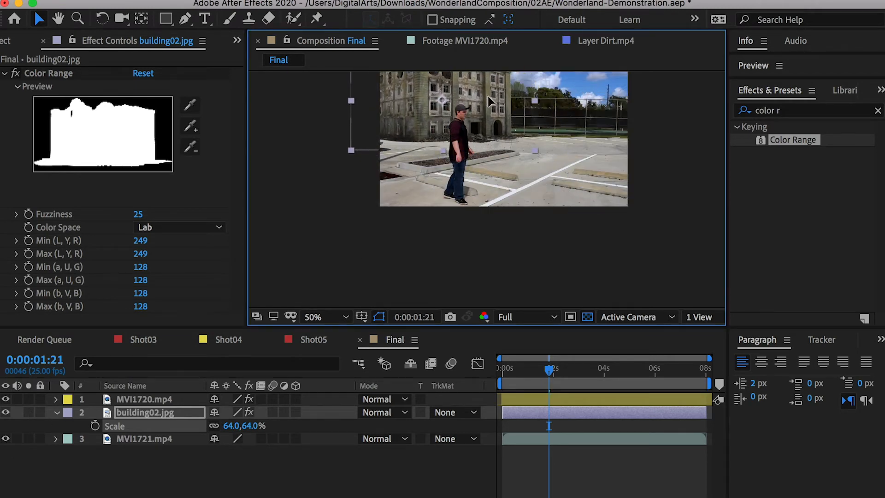
{"action": "left_click_drag", "start_coordinate": [252, 425], "coordinate": [242, 425]}
{"action": "left_click_drag", "start_coordinate": [488, 109], "coordinate": [469, 124]}
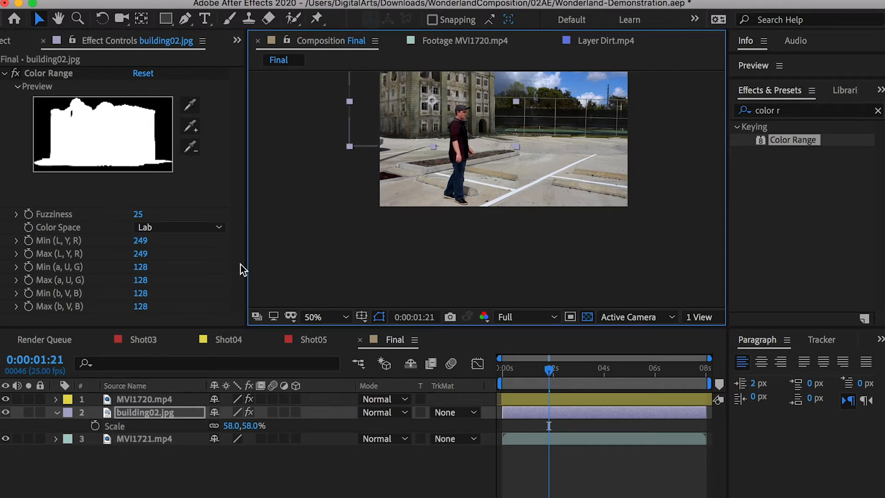
{"action": "left_click", "coordinate": [43, 41]}
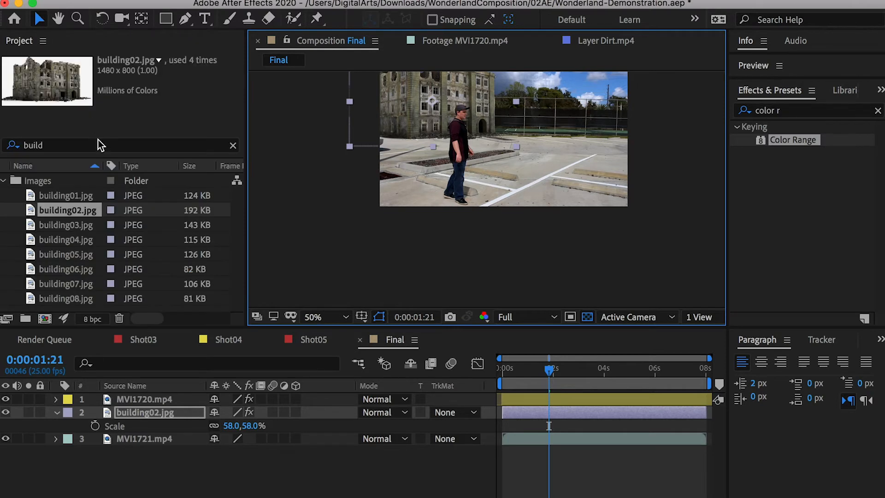
Step: Place building03.jpg in the Final composition between the MVI1720.mp4 and building02.jpg layers
{"action": "left_click", "coordinate": [70, 222]}
{"action": "left_click", "coordinate": [68, 236]}
{"action": "left_click", "coordinate": [67, 230]}
{"action": "left_click", "coordinate": [66, 210]}
{"action": "left_click", "coordinate": [64, 225]}
{"action": "left_click_drag", "start_coordinate": [64, 225], "coordinate": [140, 402]}
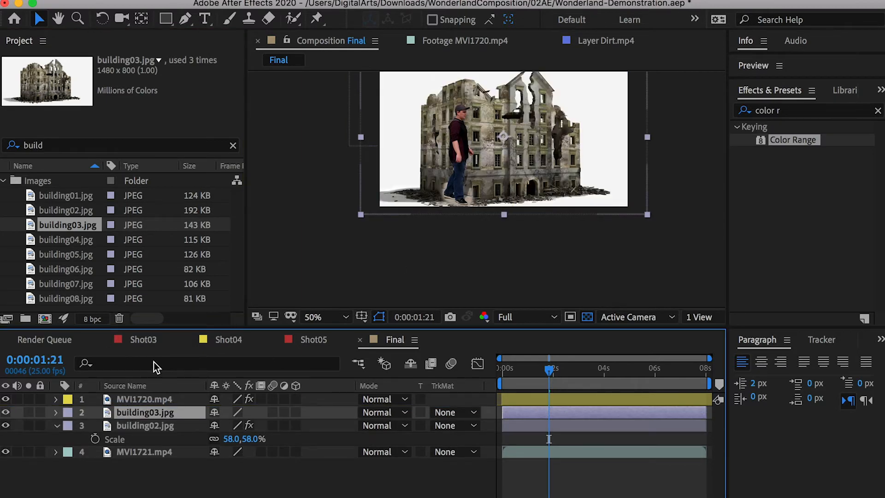
Step: Flip the building03.jpg layer horizontally and move the building to the right side of the lot behind the actor
{"action": "right_click", "coordinate": [140, 413]}
{"action": "mouse_move", "coordinate": [187, 341]}
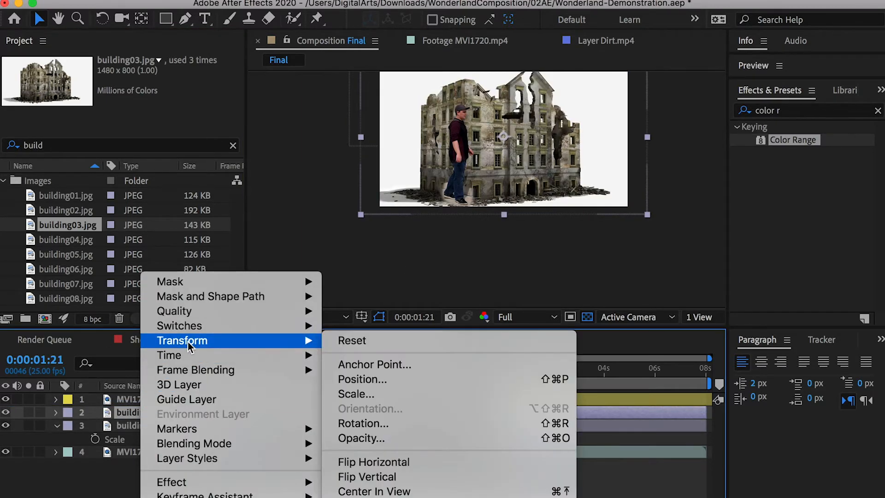
{"action": "left_click", "coordinate": [392, 462]}
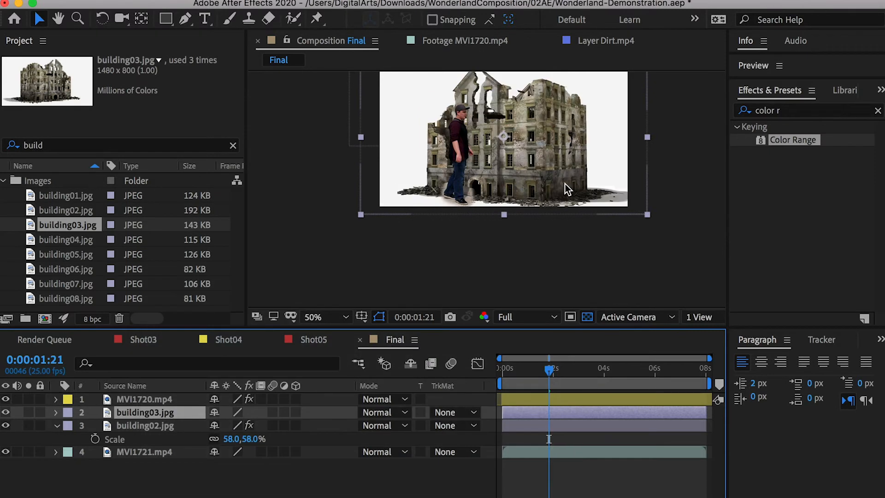
{"action": "left_click_drag", "start_coordinate": [533, 168], "coordinate": [613, 117]}
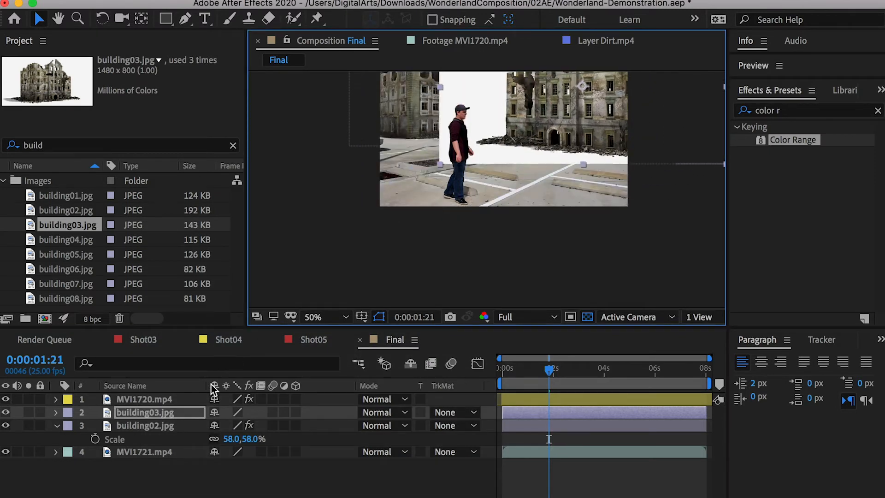
Step: Copy the Color Range effect from building02.jpg onto building03.jpg and fine-tune the second building's position along the lot's far edge
{"action": "left_click", "coordinate": [134, 424]}
{"action": "key", "text": "e"}
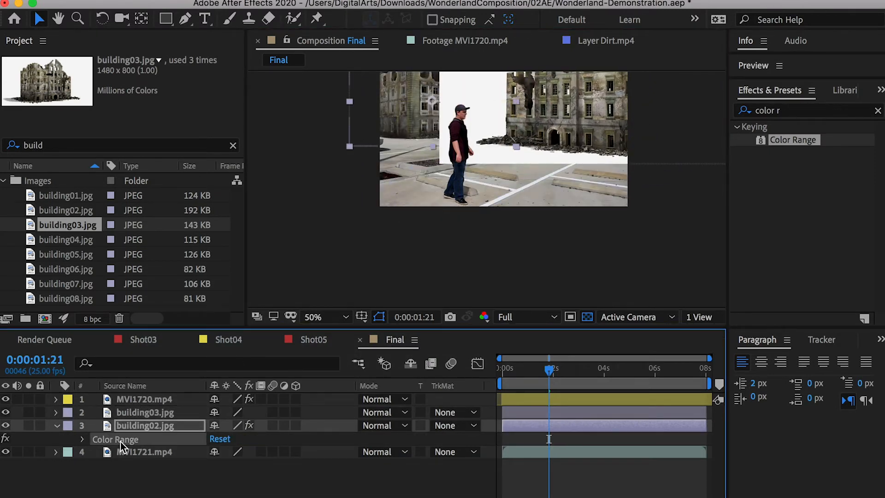
{"action": "left_click", "coordinate": [135, 417]}
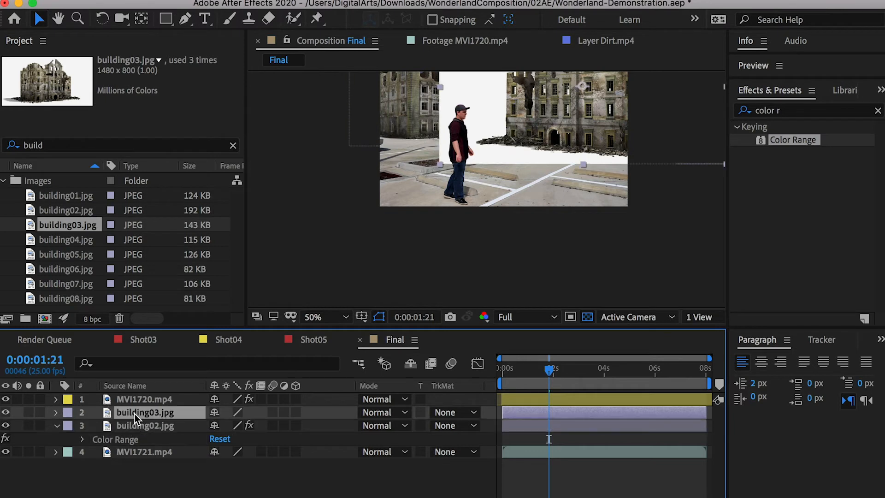
{"action": "key", "text": "ctrl+v"}
{"action": "left_click_drag", "start_coordinate": [579, 121], "coordinate": [588, 117]}
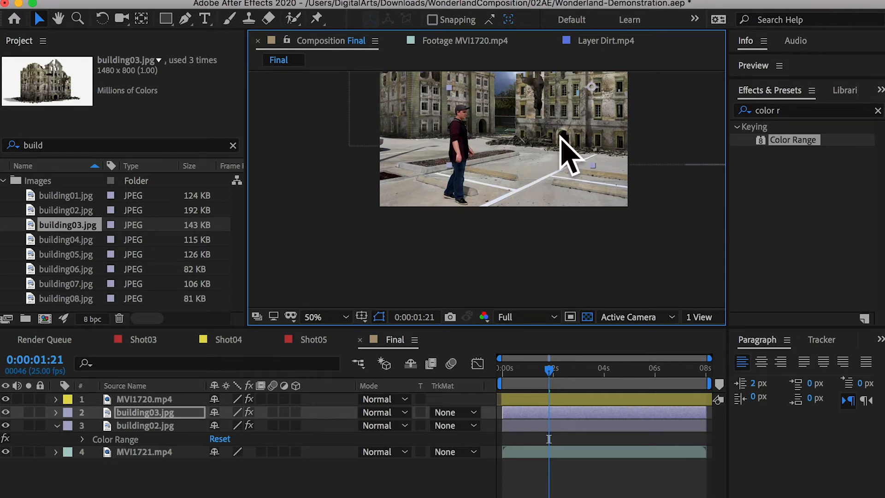
{"action": "left_click_drag", "start_coordinate": [563, 134], "coordinate": [565, 134]}
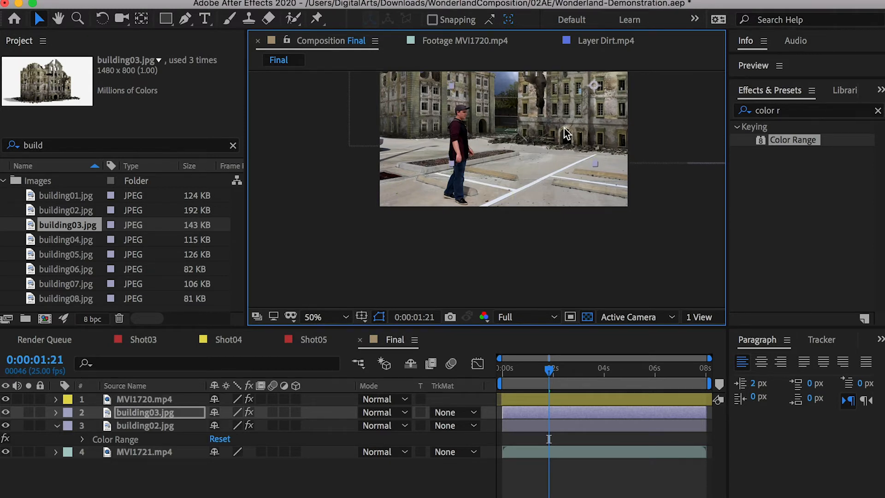
Step: Search the project for "fire" and place Fire01.mp4 between the MVI1720.mp4 and building03.jpg layers
{"action": "left_click_drag", "start_coordinate": [49, 146], "coordinate": [3, 140]}
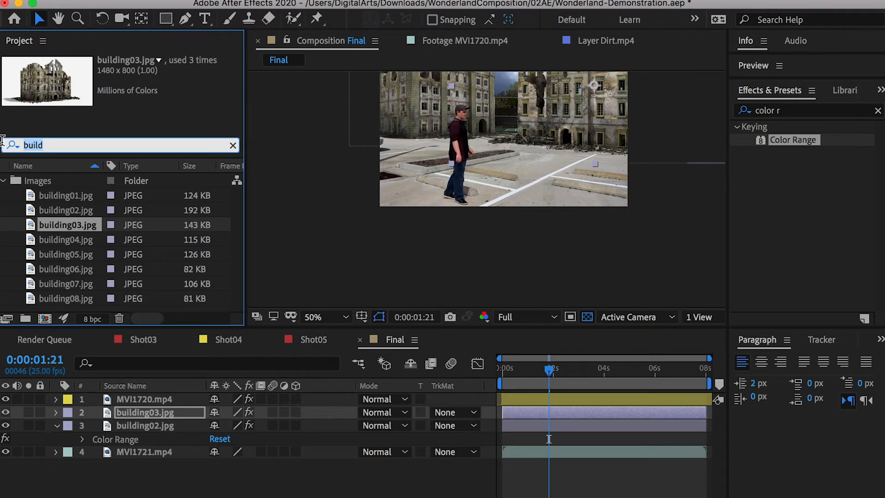
{"action": "type", "text": "fire"}
{"action": "left_click", "coordinate": [60, 196]}
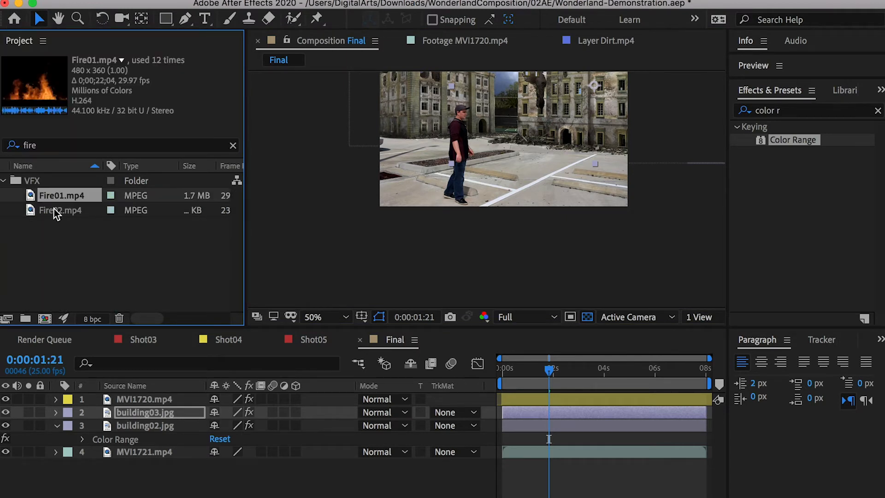
{"action": "key", "text": "Down"}
{"action": "left_click_drag", "start_coordinate": [59, 198], "coordinate": [167, 404]}
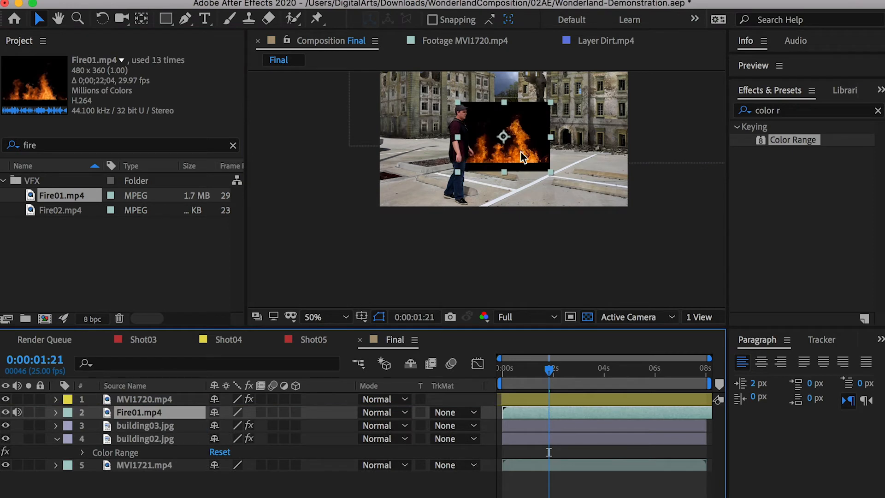
Step: Set the Fire01.mp4 layer's blending mode to Screen and move the flames behind the actor toward the left building's base
{"action": "left_click", "coordinate": [386, 415]}
{"action": "left_click", "coordinate": [400, 226]}
{"action": "left_click_drag", "start_coordinate": [518, 140], "coordinate": [458, 131]}
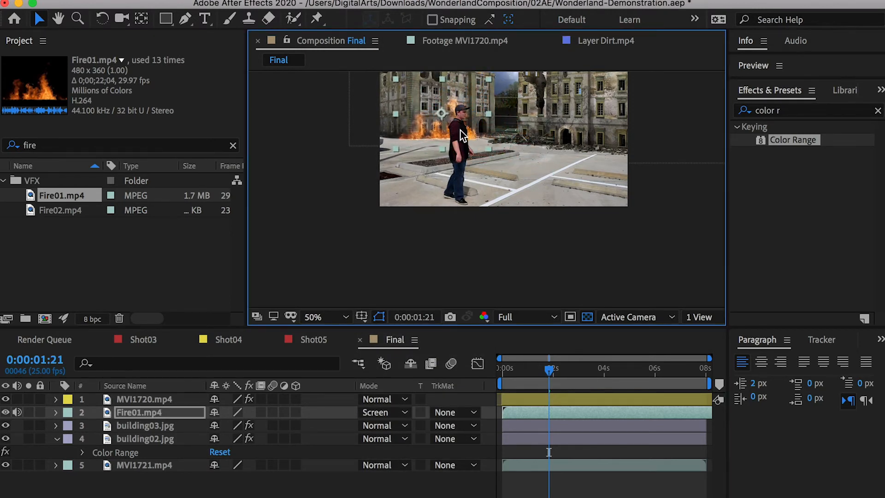
Step: Scale Fire01.mp4 to 68% and position the flames against the base of the left building
{"action": "key", "text": "s"}
{"action": "left_click_drag", "start_coordinate": [256, 426], "coordinate": [233, 425]}
{"action": "left_click_drag", "start_coordinate": [434, 126], "coordinate": [585, 277]}
{"action": "scroll", "coordinate": [434, 135], "scroll_direction": "up", "scroll_amount": 2}
{"action": "key", "text": "space"}
{"action": "key", "text": "space"}
{"action": "left_click_drag", "start_coordinate": [486, 136], "coordinate": [451, 190]}
Step: Draw a rectangular mask over the lower edge of the Fire01.mp4 flames and set its mode to Subtract
{"action": "left_click", "coordinate": [165, 20]}
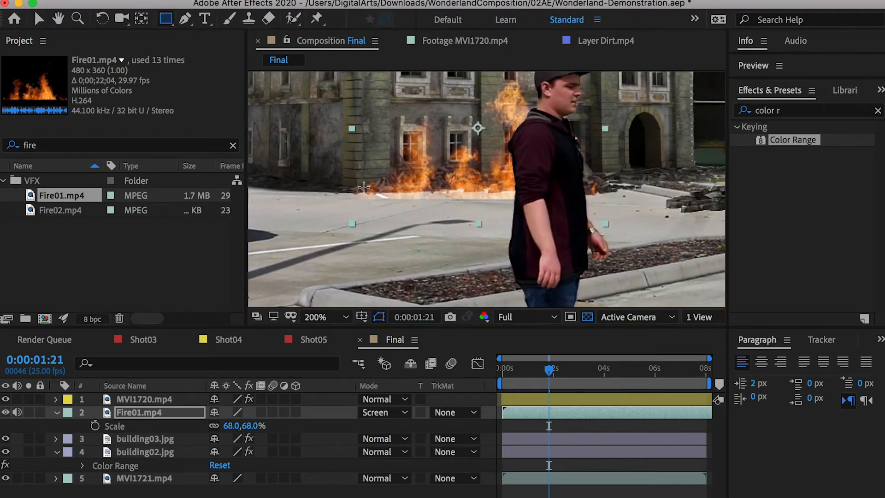
{"action": "left_click_drag", "start_coordinate": [340, 193], "coordinate": [654, 232]}
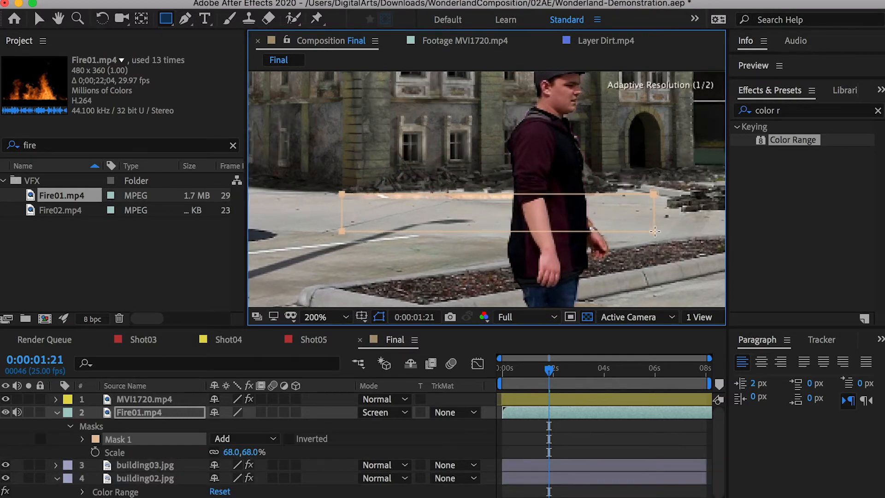
{"action": "left_click", "coordinate": [241, 439]}
{"action": "left_click", "coordinate": [248, 483]}
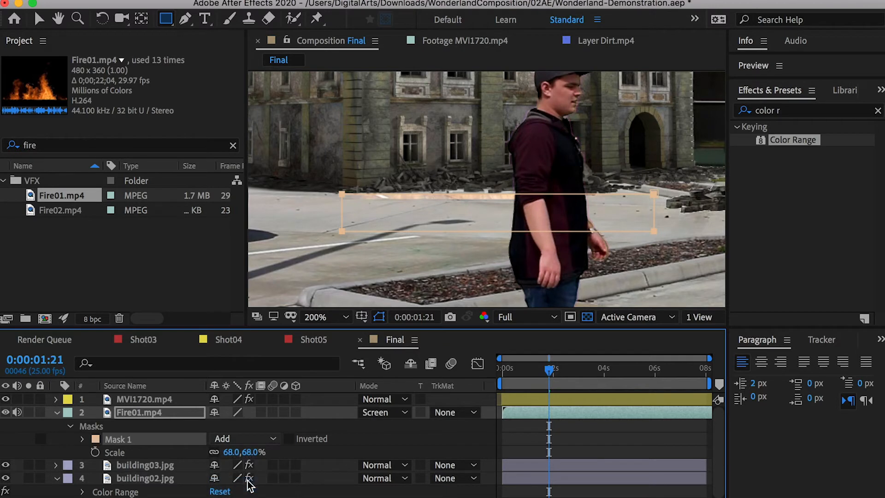
Step: Feather the Fire01.mp4 mask by 31 pixels and collapse the layer's properties
{"action": "left_click", "coordinate": [84, 439]}
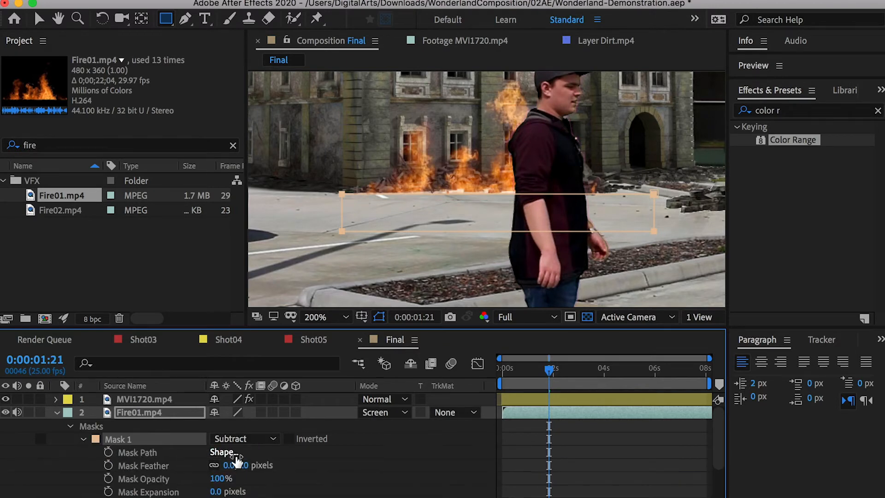
{"action": "left_click_drag", "start_coordinate": [249, 465], "coordinate": [350, 464]}
{"action": "left_click", "coordinate": [350, 464]}
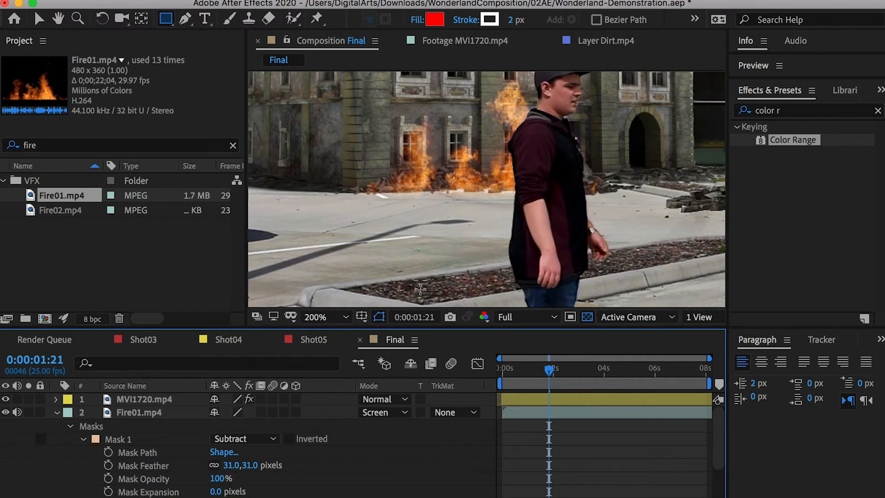
{"action": "left_click", "coordinate": [57, 412]}
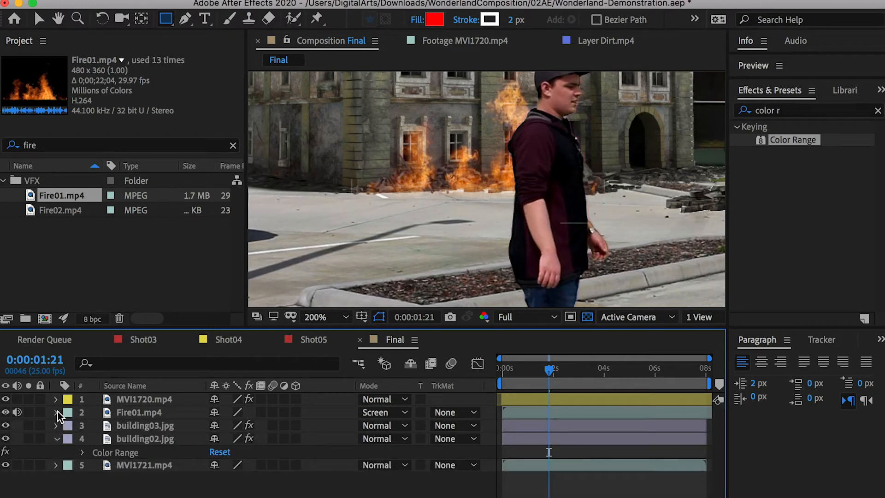
Step: Duplicate the masked Fire01.mp4 layer and search the effects for "glow"
{"action": "left_click", "coordinate": [138, 413]}
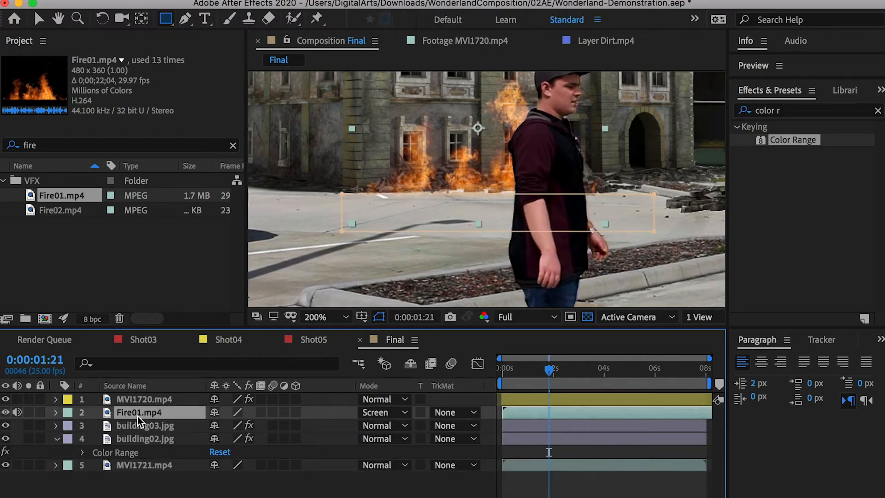
{"action": "key", "text": "super+d"}
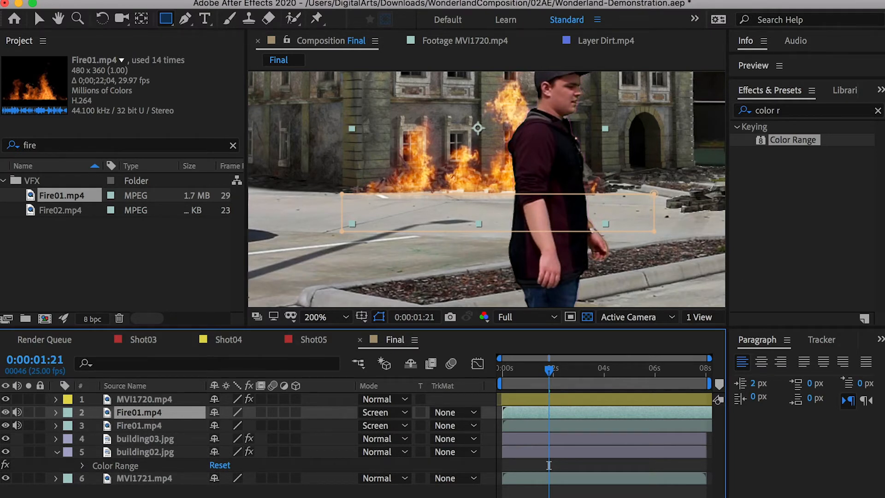
{"action": "left_click", "coordinate": [803, 113]}
{"action": "type", "text": "glow"}
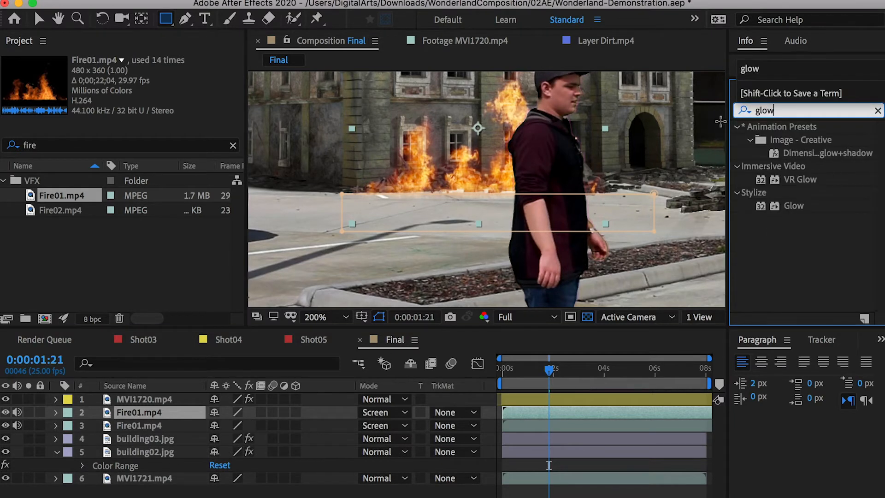
Step: Apply a Glow to the upper Fire01.mp4 layer with threshold 46.7%, radius 11 and intensity 1.5, and compare with the layer hidden
{"action": "left_click_drag", "start_coordinate": [793, 206], "coordinate": [157, 413]}
{"action": "left_click_drag", "start_coordinate": [140, 113], "coordinate": [126, 113]}
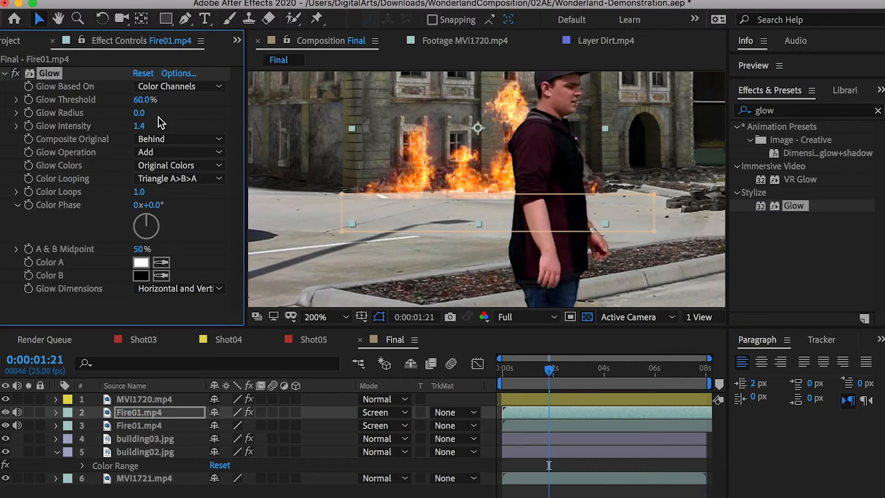
{"action": "mouse_move", "coordinate": [142, 113]}
{"action": "left_mouse_down"}
{"action": "mouse_move", "coordinate": [115, 99]}
{"action": "mouse_move", "coordinate": [152, 125]}
{"action": "left_mouse_up"}
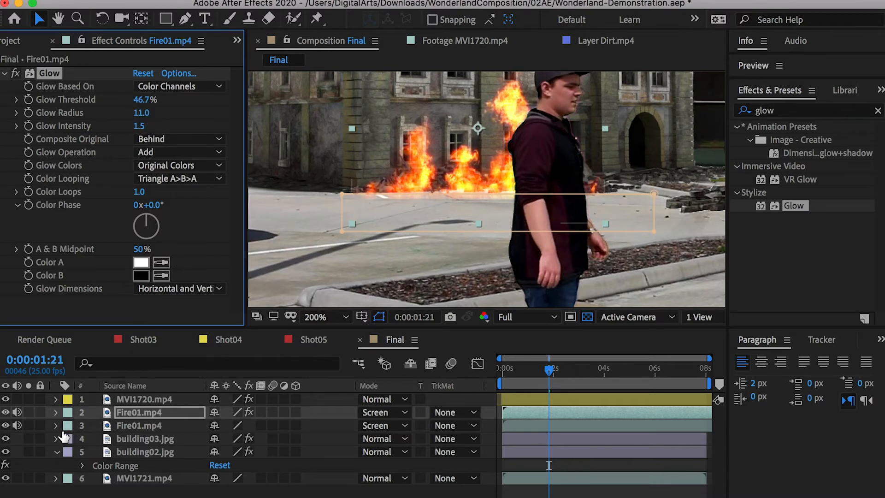
{"action": "left_click", "coordinate": [7, 413]}
{"action": "left_click", "coordinate": [6, 412]}
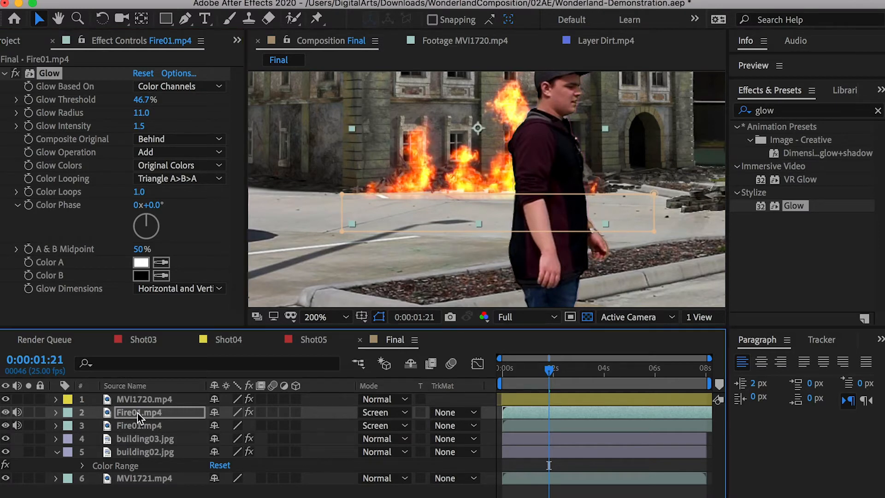
Step: Set the upper Fire01.mp4 layer's opacity to 62% and start keyframing it at 0:00:00:00
{"action": "key", "text": "t"}
{"action": "left_click_drag", "start_coordinate": [219, 426], "coordinate": [192, 426]}
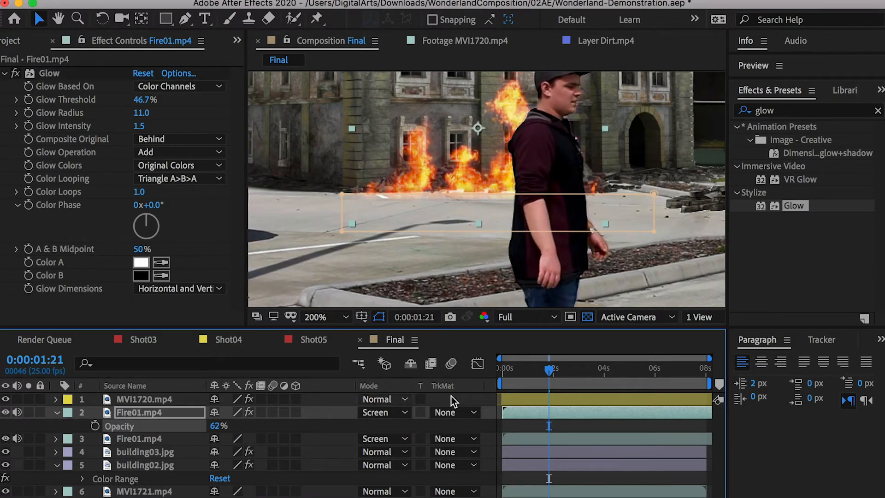
{"action": "left_click_drag", "start_coordinate": [520, 366], "coordinate": [487, 372]}
{"action": "left_click", "coordinate": [95, 424]}
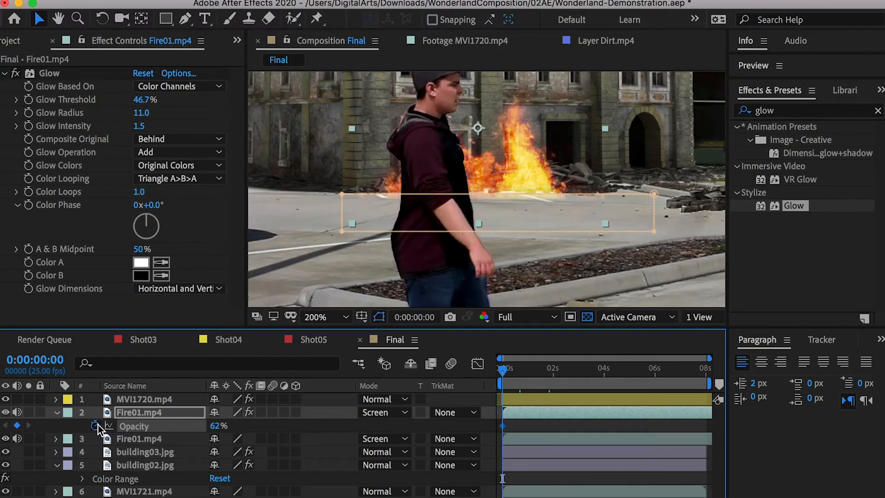
Step: Add flickering opacity keyframes: 73% at 0:00:00:11, a lower value at 0:00:00:15, 83% at 0:00:01:01 and 72% at 0:00:01:09
{"action": "left_click_drag", "start_coordinate": [506, 373], "coordinate": [515, 372]}
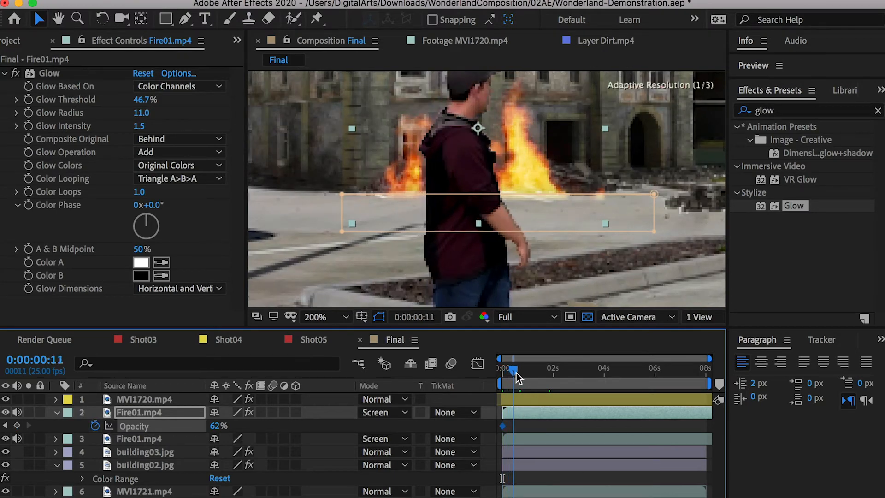
{"action": "left_click_drag", "start_coordinate": [215, 425], "coordinate": [220, 425]}
{"action": "left_click_drag", "start_coordinate": [518, 373], "coordinate": [518, 369]}
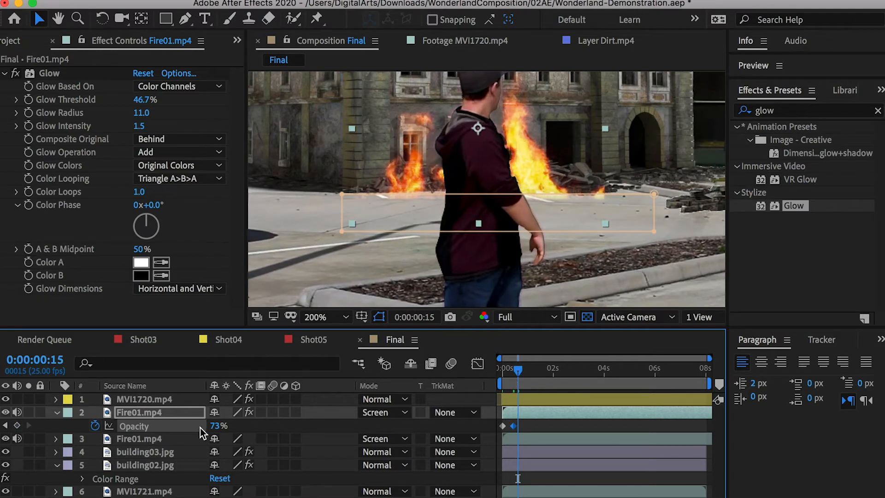
{"action": "left_click_drag", "start_coordinate": [211, 425], "coordinate": [206, 425]}
{"action": "left_click_drag", "start_coordinate": [526, 371], "coordinate": [530, 369]}
{"action": "left_click_drag", "start_coordinate": [211, 426], "coordinate": [226, 424]}
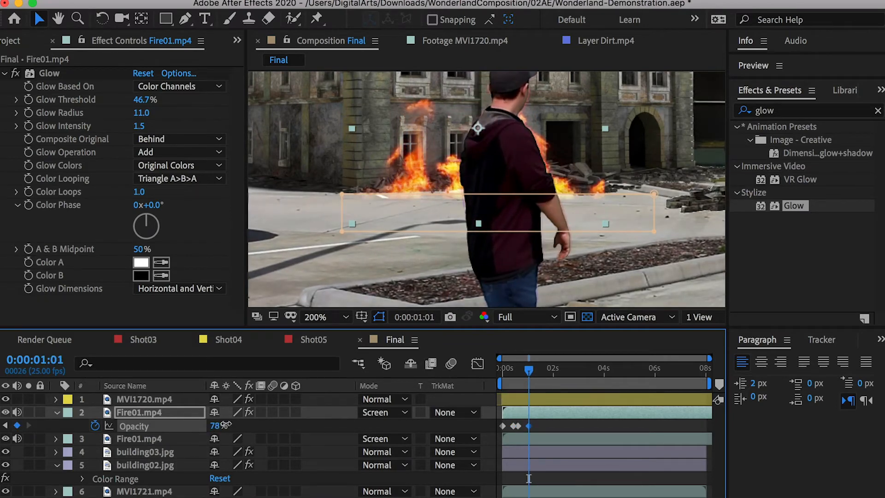
{"action": "left_click_drag", "start_coordinate": [531, 373], "coordinate": [538, 369]}
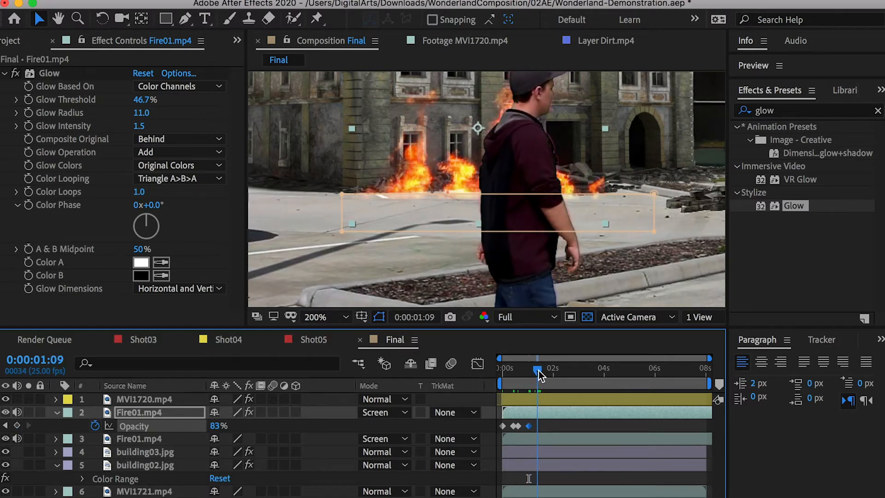
{"action": "left_click_drag", "start_coordinate": [217, 425], "coordinate": [210, 424]}
Step: Copy all the fire layer's opacity keyframes, paste them at 0:00:01:24, and preview the flicker from the start
{"action": "left_click_drag", "start_coordinate": [537, 368], "coordinate": [552, 369]}
{"action": "left_click_drag", "start_coordinate": [548, 422], "coordinate": [501, 430]}
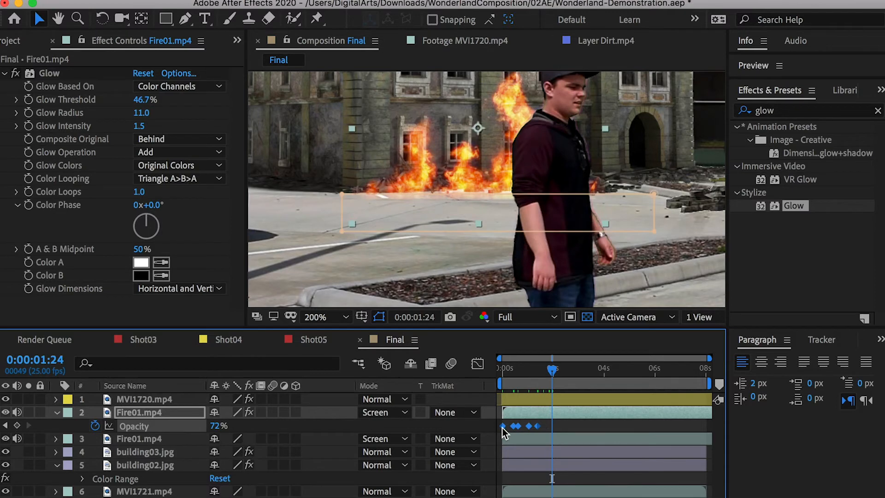
{"action": "key", "text": "super+v"}
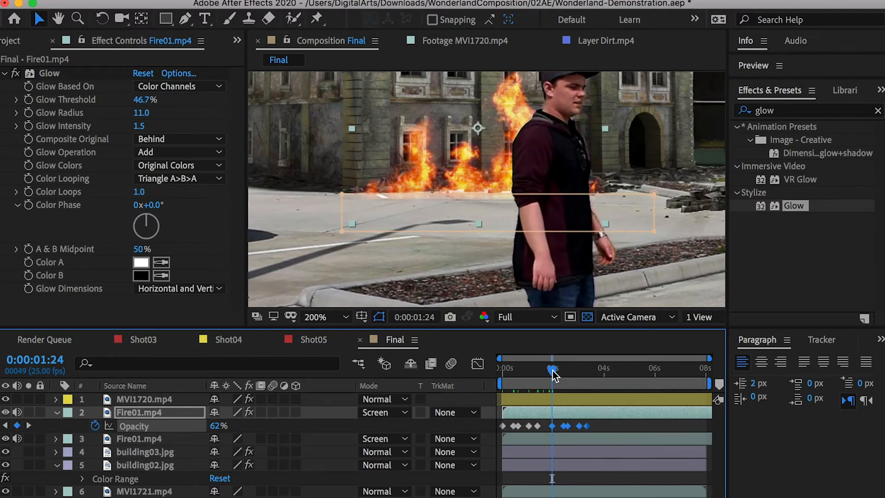
{"action": "key", "text": "Home"}
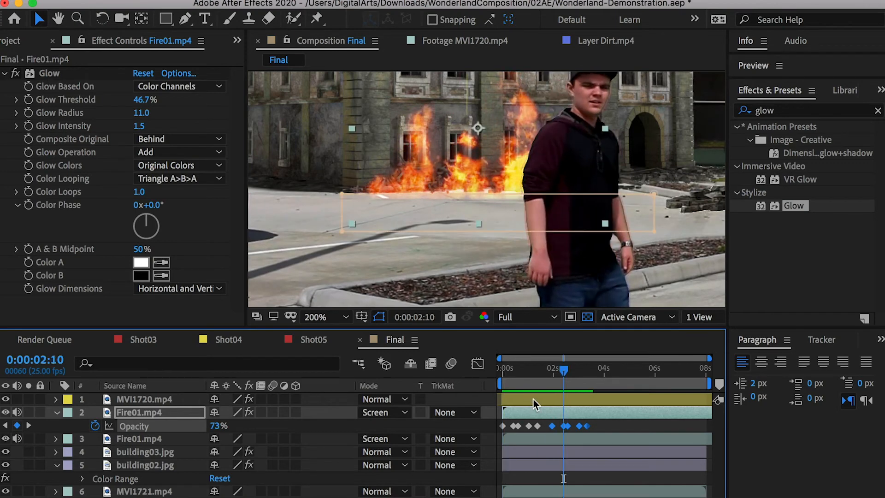
{"action": "left_click", "coordinate": [507, 372]}
{"action": "left_click", "coordinate": [507, 379]}
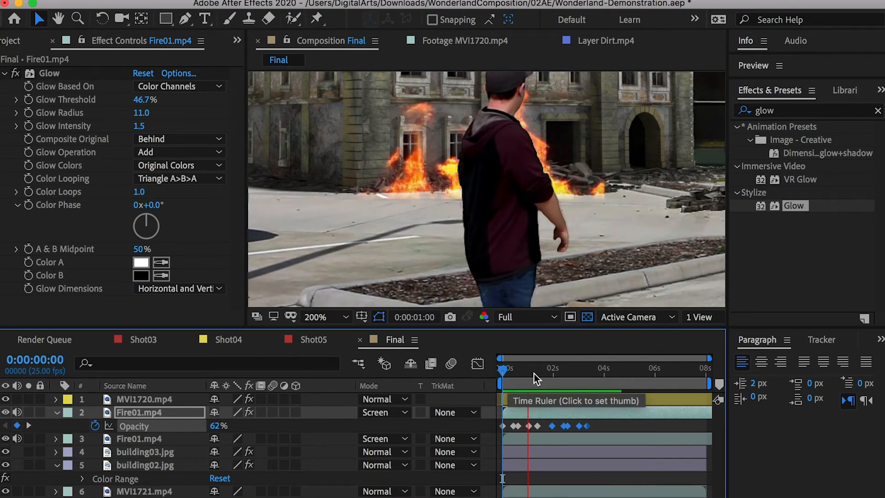
{"action": "key", "text": "space"}
Step: Create an adjustment layer directly above the upper Fire01.mp4 layer and name it Fire01Heatwaves
{"action": "left_click", "coordinate": [131, 412]}
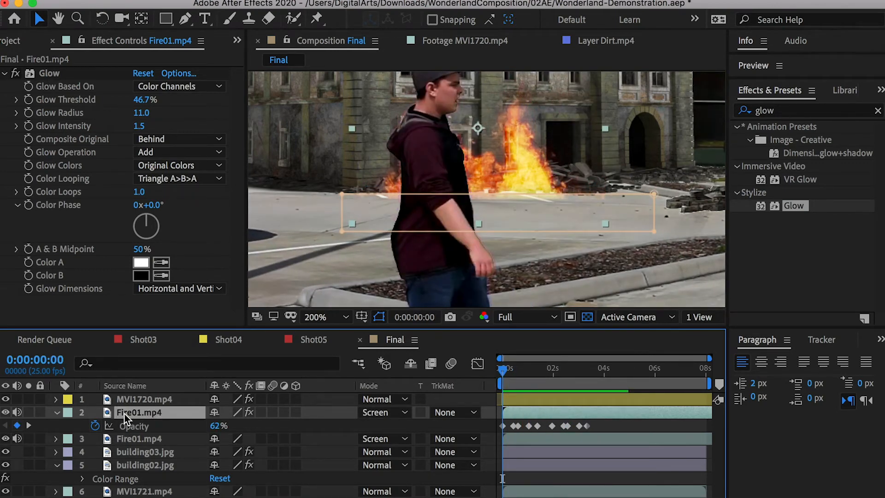
{"action": "left_click", "coordinate": [56, 412]}
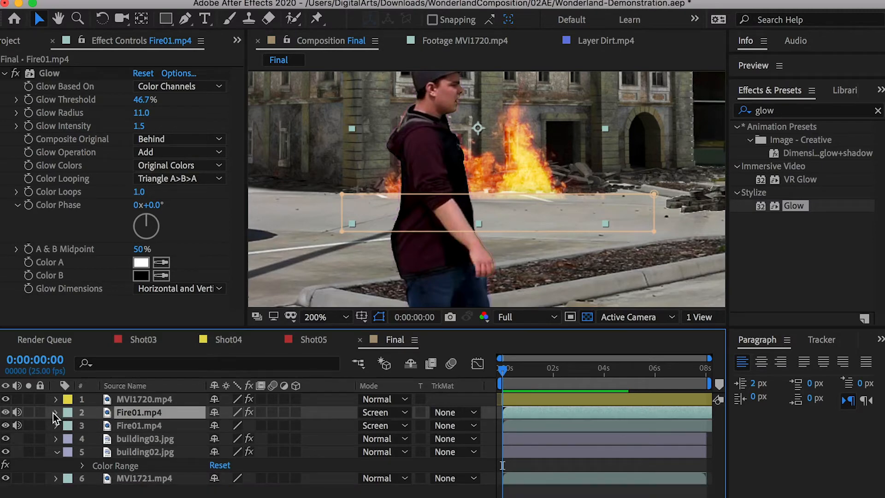
{"action": "right_click", "coordinate": [91, 412]}
{"action": "mouse_move", "coordinate": [161, 426]}
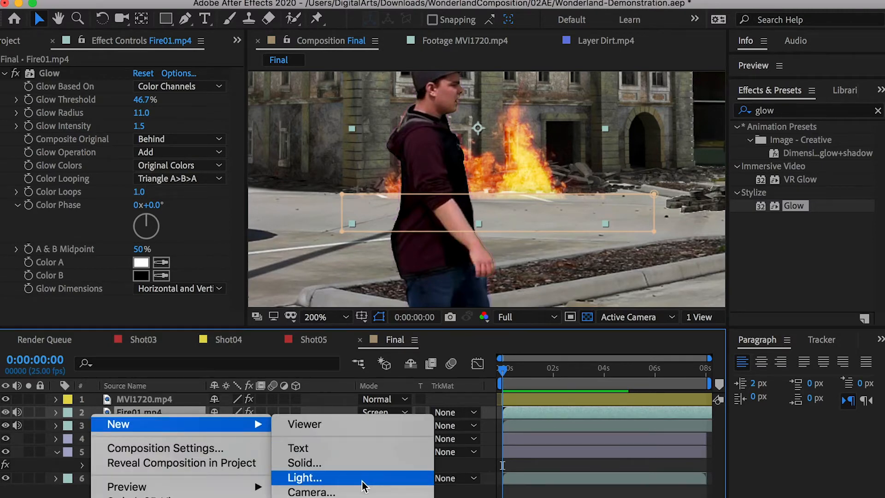
{"action": "key", "text": "super+alt+y"}
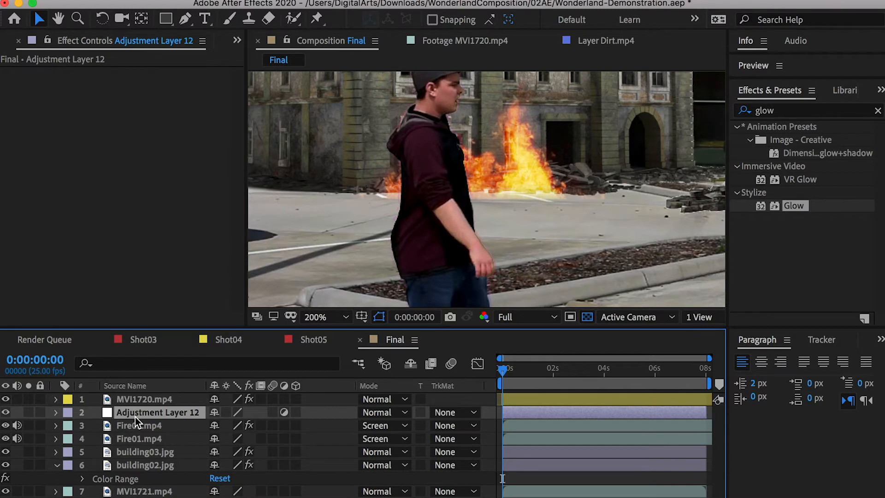
{"action": "key", "text": "Return"}
{"action": "type", "text": "Fire01H"}
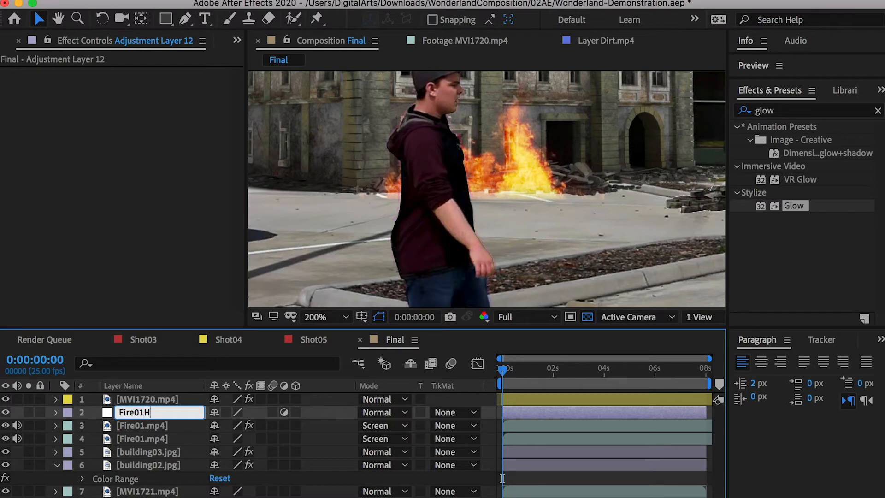
{"action": "type", "text": "eatwaves"}
{"action": "key", "text": "Return"}
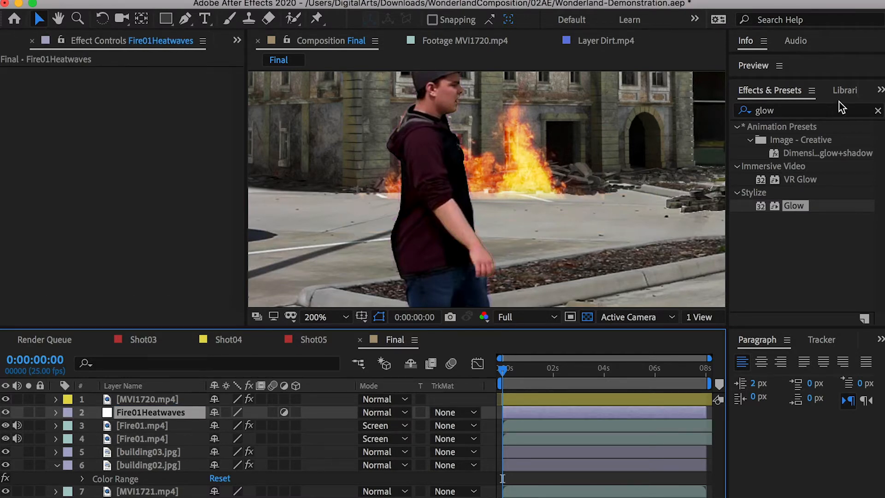
Step: Apply Turbulent Displace to the Fire01Heatwaves layer with amount 89 and size 6
{"action": "left_click", "coordinate": [770, 110]}
{"action": "type", "text": "turb"}
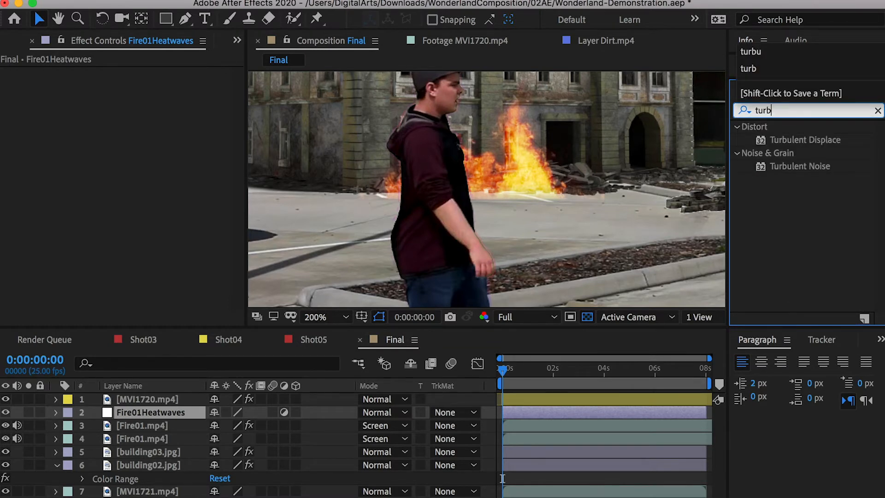
{"action": "left_click_drag", "start_coordinate": [810, 142], "coordinate": [173, 409]}
{"action": "scroll", "coordinate": [443, 250], "scroll_direction": "down", "scroll_amount": 2}
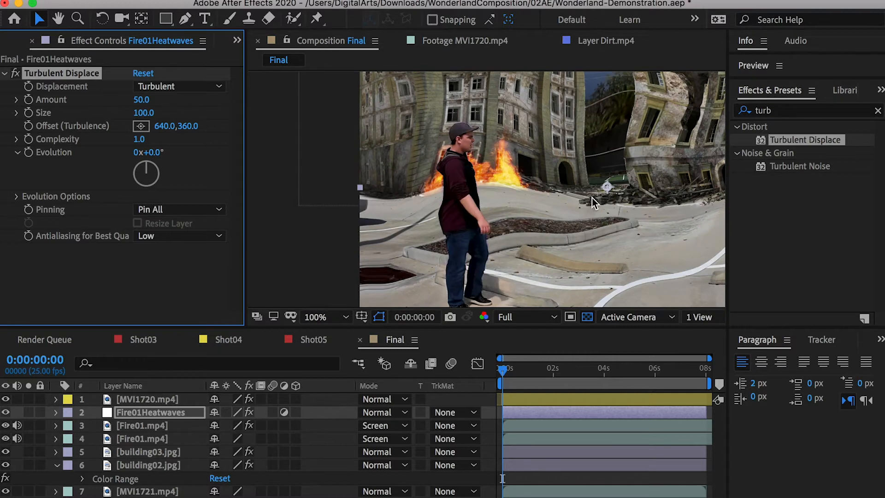
{"action": "left_click_drag", "start_coordinate": [494, 108], "coordinate": [428, 121]}
{"action": "left_click_drag", "start_coordinate": [136, 105], "coordinate": [73, 113]}
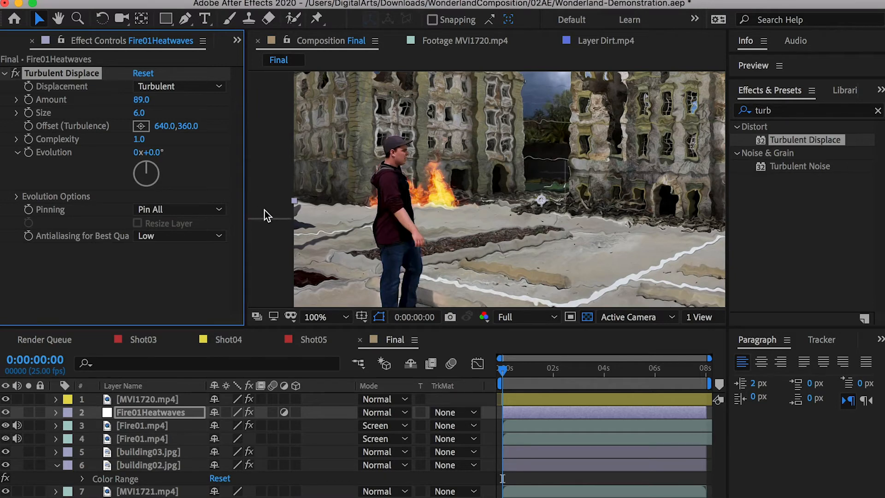
Step: Start keyframing Turbulent Displace's Offset (Turbulence) at 0:00:00:00 and expand the effect's properties on the Fire01Heatwaves layer
{"action": "left_click", "coordinate": [130, 411]}
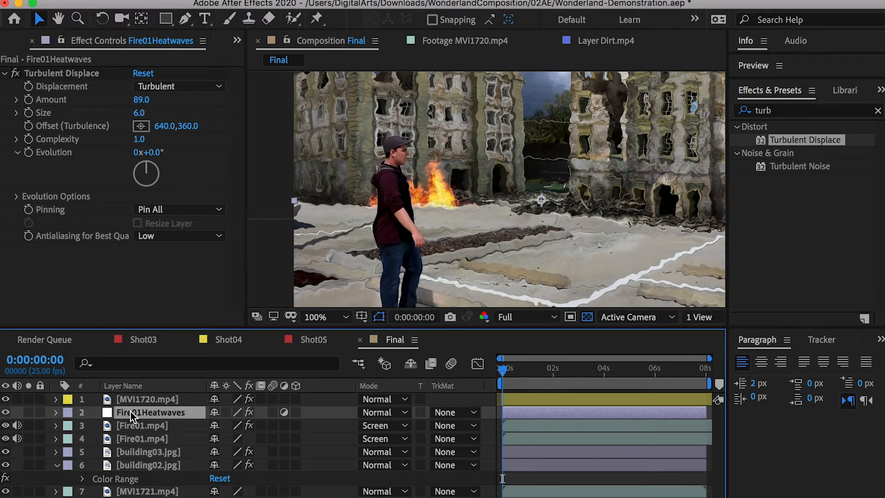
{"action": "left_click", "coordinate": [29, 126]}
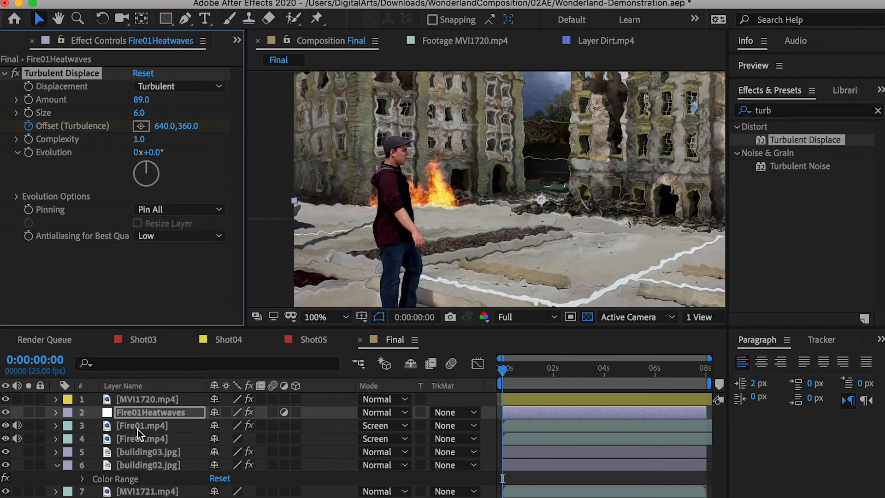
{"action": "left_click", "coordinate": [134, 412]}
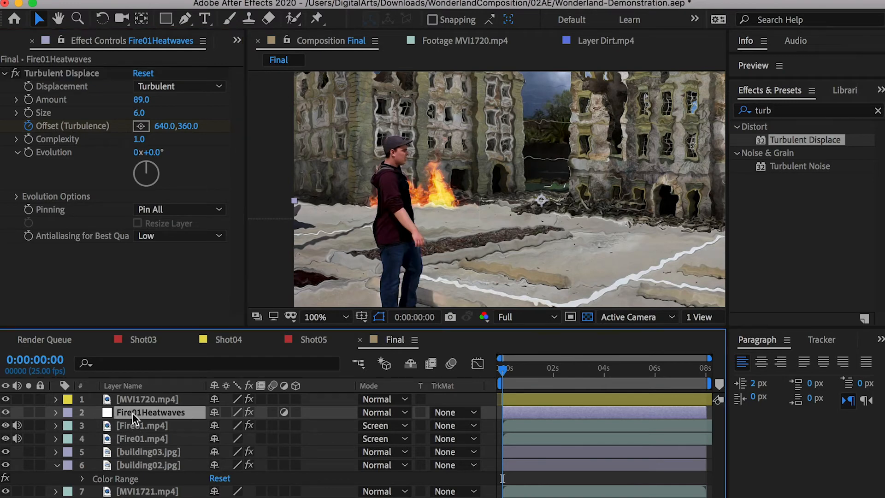
{"action": "key", "text": "e"}
{"action": "left_click", "coordinate": [84, 426]}
{"action": "scroll", "coordinate": [124, 443], "scroll_direction": "down", "scroll_amount": 1}
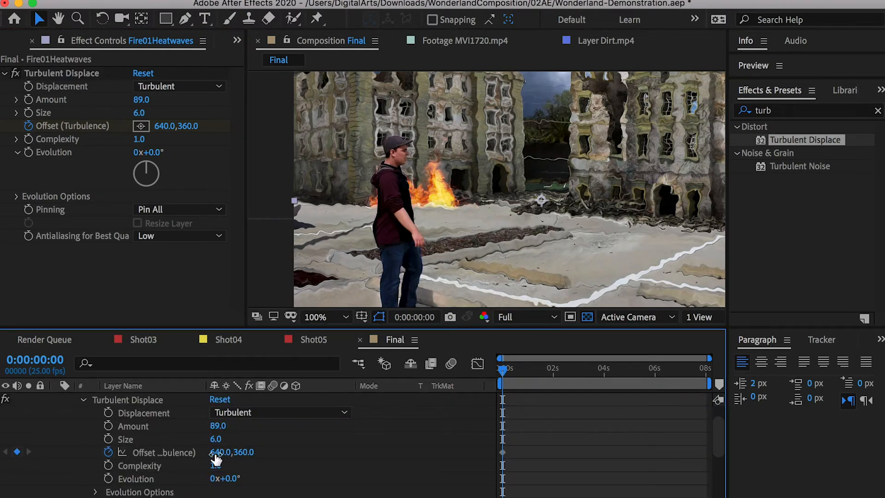
{"action": "scroll", "coordinate": [510, 442], "scroll_direction": "up", "scroll_amount": 2}
{"action": "scroll", "coordinate": [573, 431], "scroll_direction": "down", "scroll_amount": 2}
{"action": "scroll", "coordinate": [573, 431], "scroll_direction": "up", "scroll_amount": 2}
Step: Keyframe Offset (Turbulence) to 771, 360 at 0:00:08:00 and scrub back to the start to check the distortion
{"action": "left_click", "coordinate": [706, 372]}
{"action": "left_click_drag", "start_coordinate": [706, 373], "coordinate": [712, 374]}
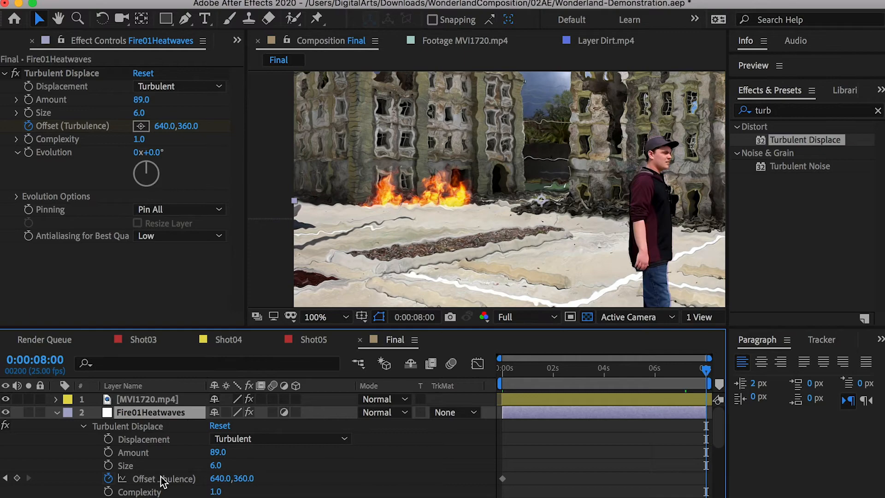
{"action": "left_click_drag", "start_coordinate": [217, 478], "coordinate": [301, 478]}
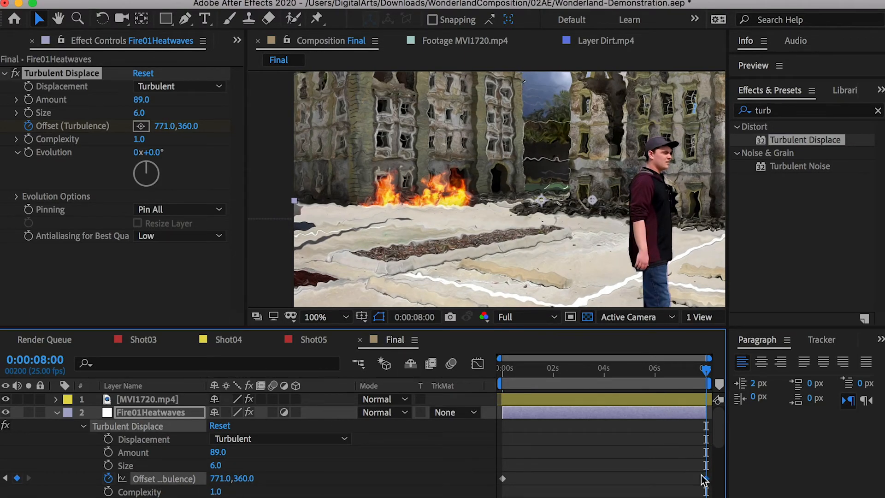
{"action": "left_click_drag", "start_coordinate": [599, 372], "coordinate": [478, 382]}
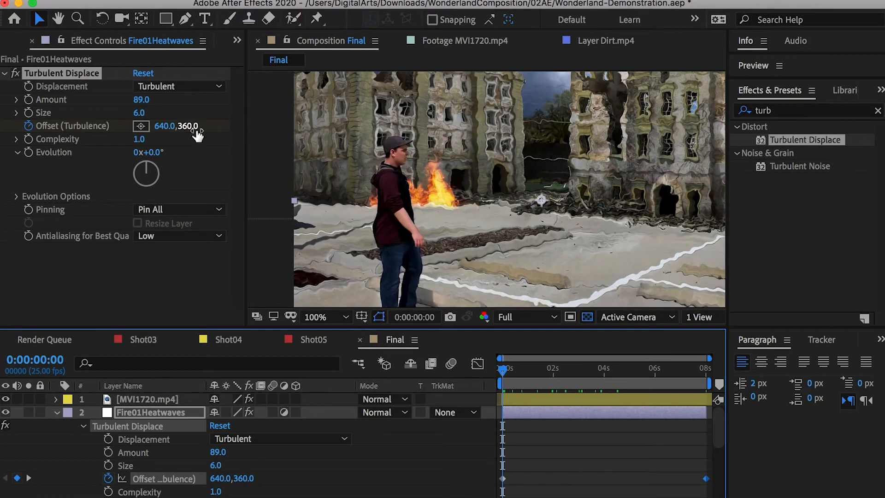
Step: Draw an elliptical mask around the fire on the Fire01Heatwaves layer
{"action": "left_click", "coordinate": [166, 19]}
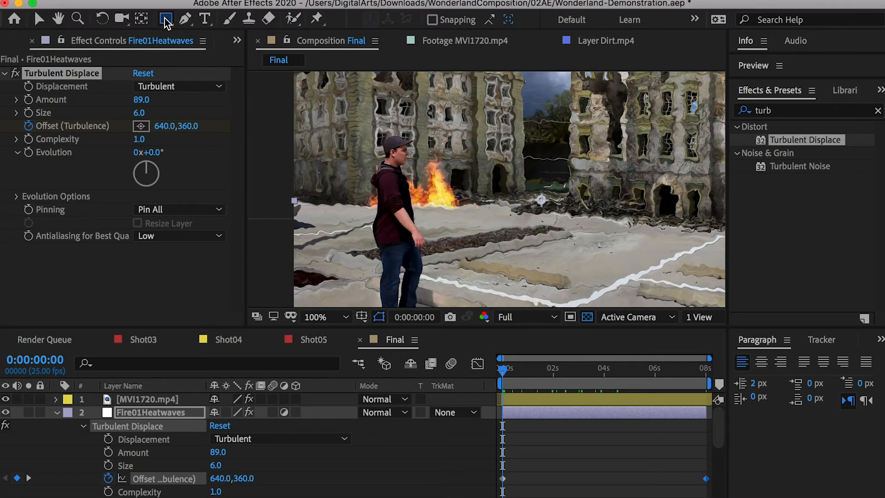
{"action": "left_click", "coordinate": [230, 53]}
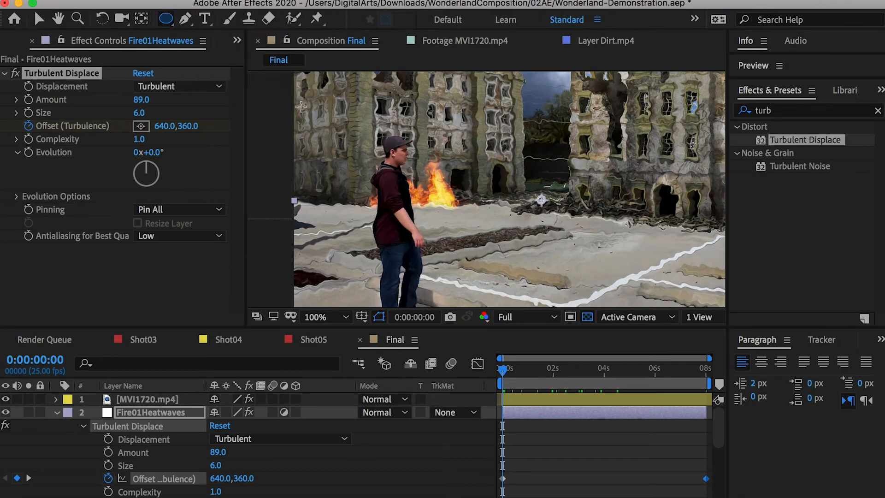
{"action": "left_click_drag", "start_coordinate": [344, 109], "coordinate": [495, 224]}
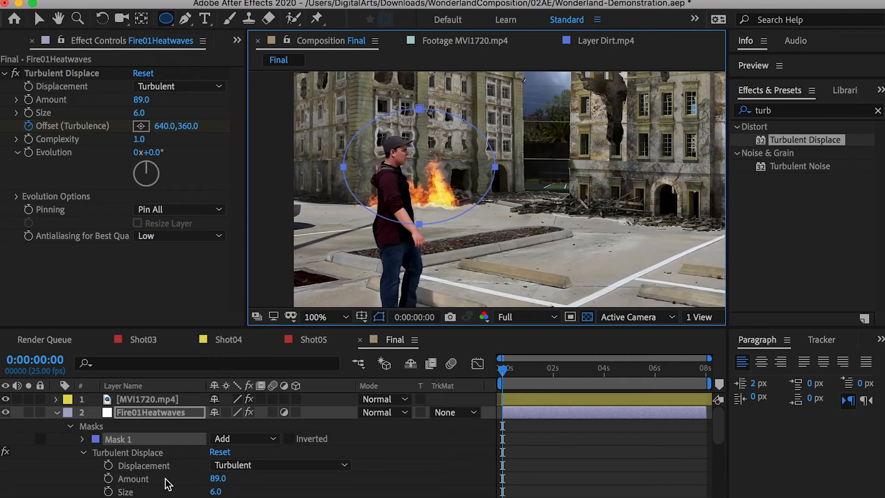
Step: Set the elliptical mask's feather to 107 pixels, deselect the layer, and preview the heat waves
{"action": "left_click", "coordinate": [81, 440]}
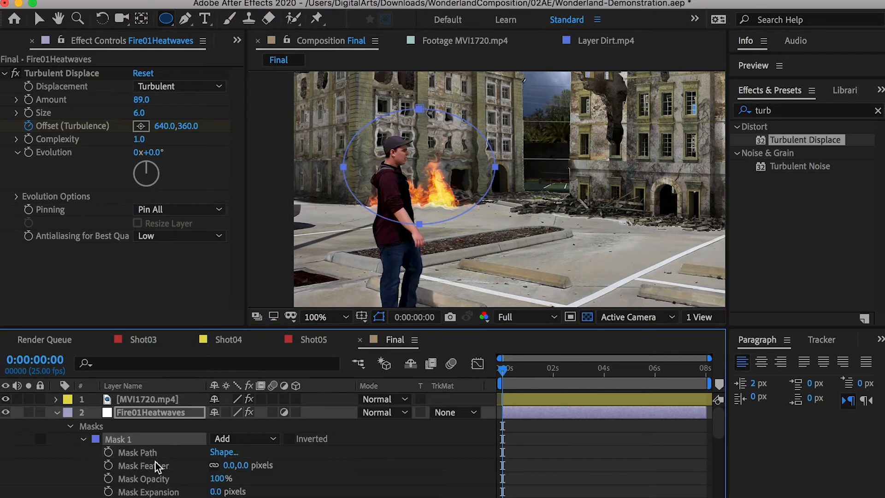
{"action": "mouse_move", "coordinate": [236, 466]}
{"action": "left_mouse_down"}
{"action": "mouse_move", "coordinate": [256, 474]}
{"action": "mouse_move", "coordinate": [299, 466]}
{"action": "left_mouse_up"}
{"action": "left_click", "coordinate": [391, 474]}
{"action": "left_click", "coordinate": [397, 464]}
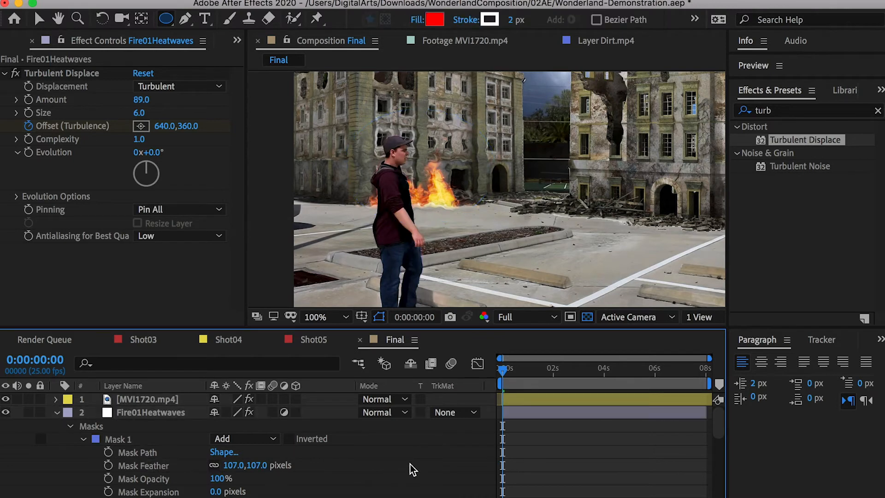
{"action": "key", "text": "space"}
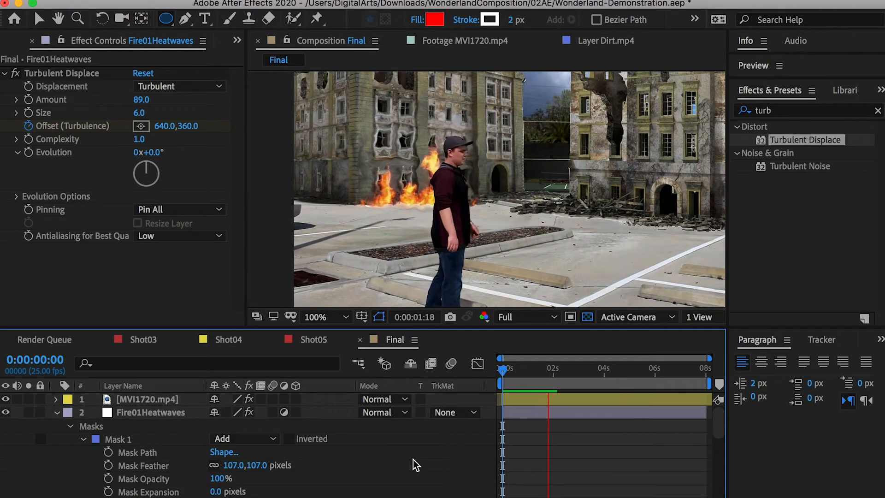
Step: Inspect the heat-wave distortion at 0:00:03:14 and return to the start of the composition
{"action": "left_click", "coordinate": [592, 382]}
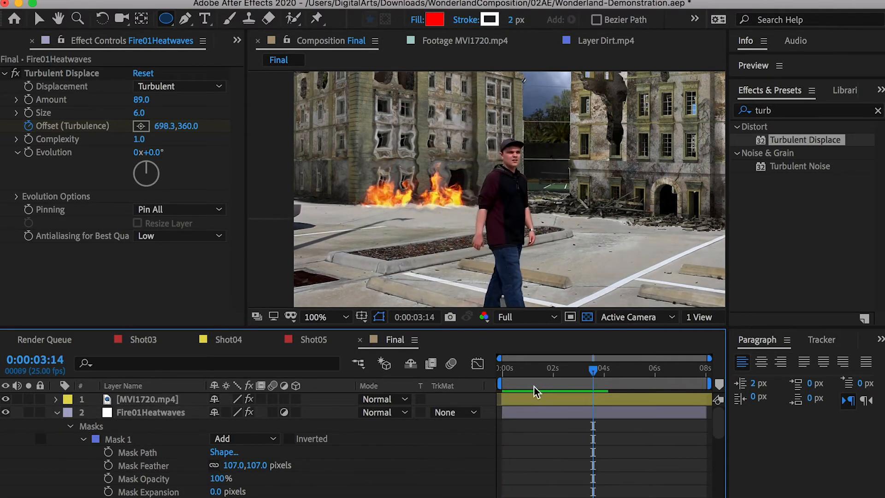
{"action": "key", "text": "Home"}
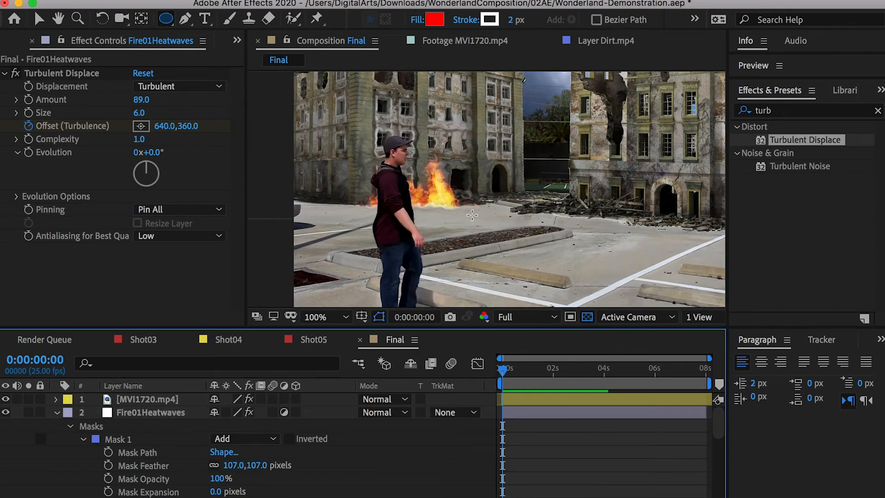
{"action": "scroll", "coordinate": [472, 215], "scroll_direction": "down", "scroll_amount": 1}
{"action": "scroll", "coordinate": [458, 179], "scroll_direction": "up", "scroll_amount": 1}
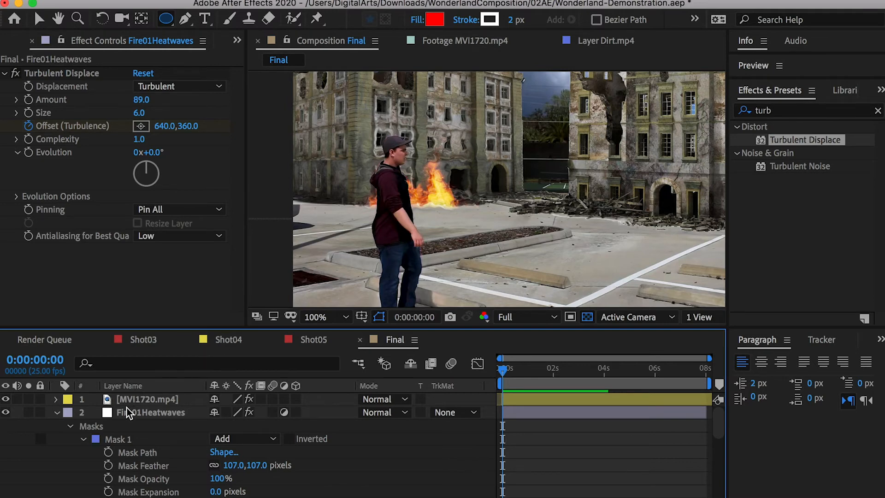
Step: Add Fire02.mp4 directly below the MVI1720.mp4 layer and move it over the ruined building on the right
{"action": "left_click", "coordinate": [31, 40]}
{"action": "left_click_drag", "start_coordinate": [53, 209], "coordinate": [160, 404]}
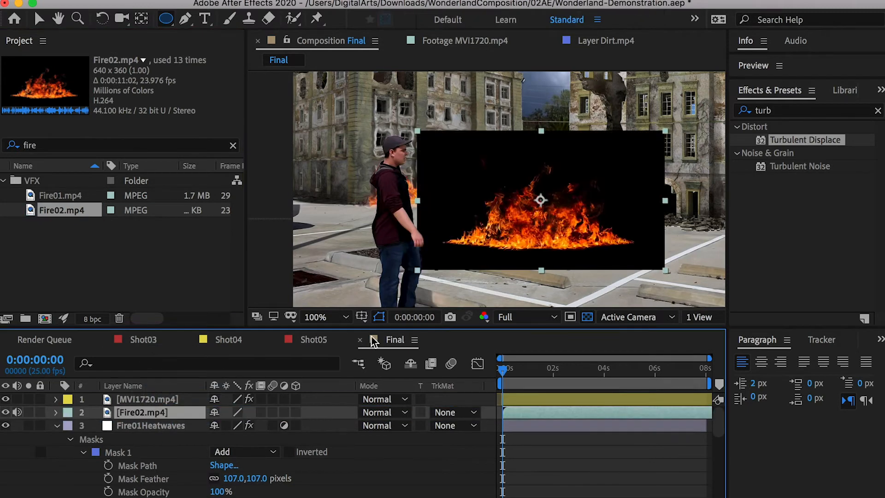
{"action": "key", "text": "v"}
{"action": "left_click_drag", "start_coordinate": [542, 246], "coordinate": [657, 212]}
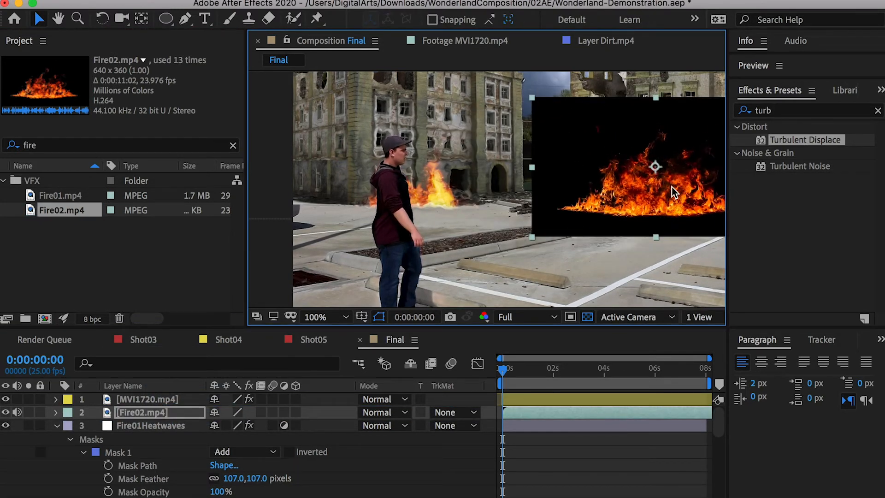
Step: Set the Fire02.mp4 layer's blending mode to Screen and align its flames with the right building's arched doorway
{"action": "left_click", "coordinate": [383, 412]}
{"action": "left_click", "coordinate": [413, 229]}
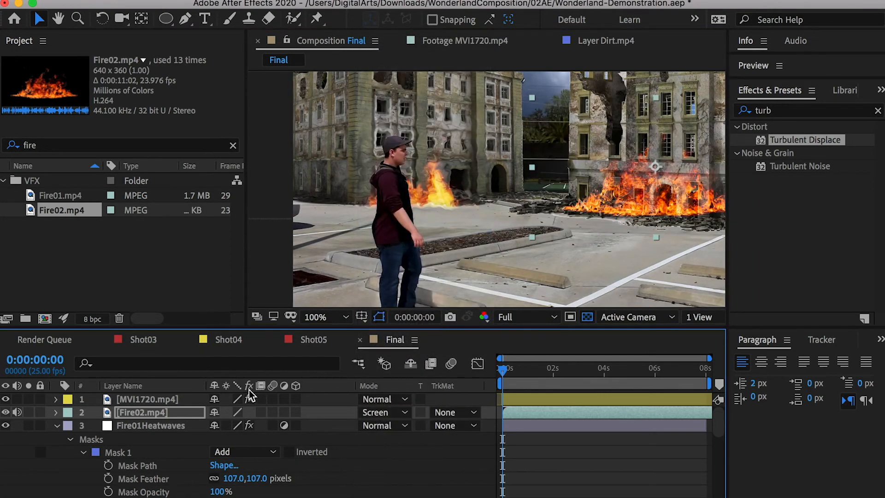
{"action": "left_click", "coordinate": [158, 413]}
{"action": "left_click", "coordinate": [653, 196]}
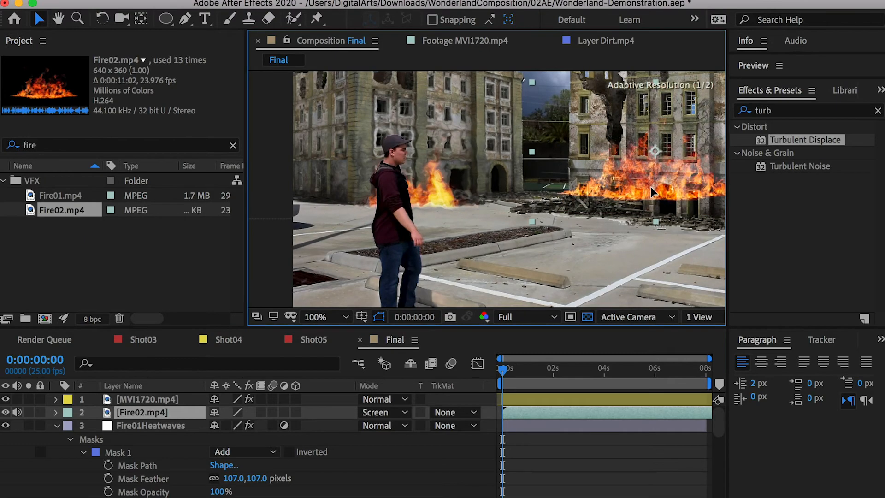
{"action": "key", "text": "period"}
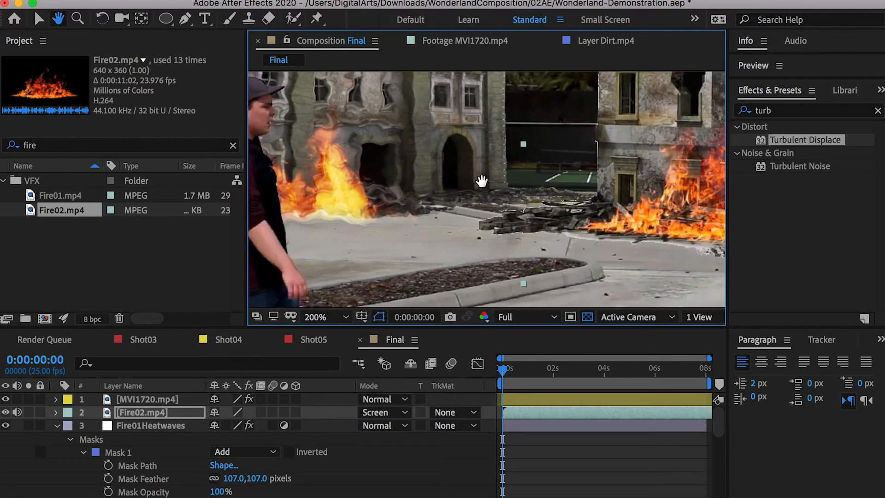
{"action": "key", "text": "period"}
{"action": "left_click_drag", "start_coordinate": [604, 193], "coordinate": [533, 184]}
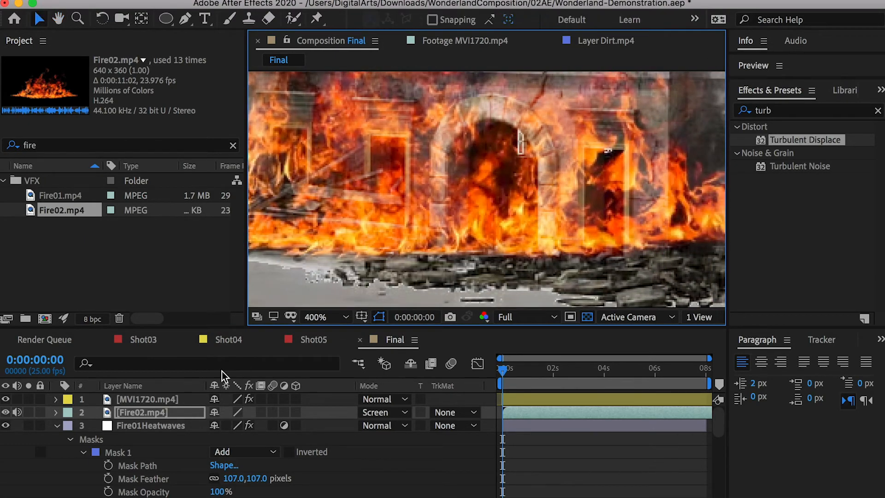
Step: Draw a Pen tool mask on the Fire02.mp4 layer that follows the dark opening of the arched doorway
{"action": "left_click", "coordinate": [187, 416]}
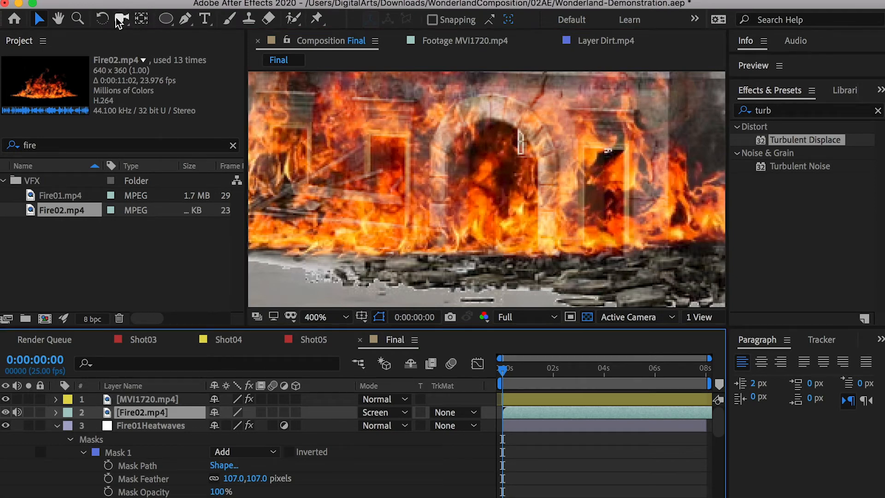
{"action": "left_click", "coordinate": [184, 20]}
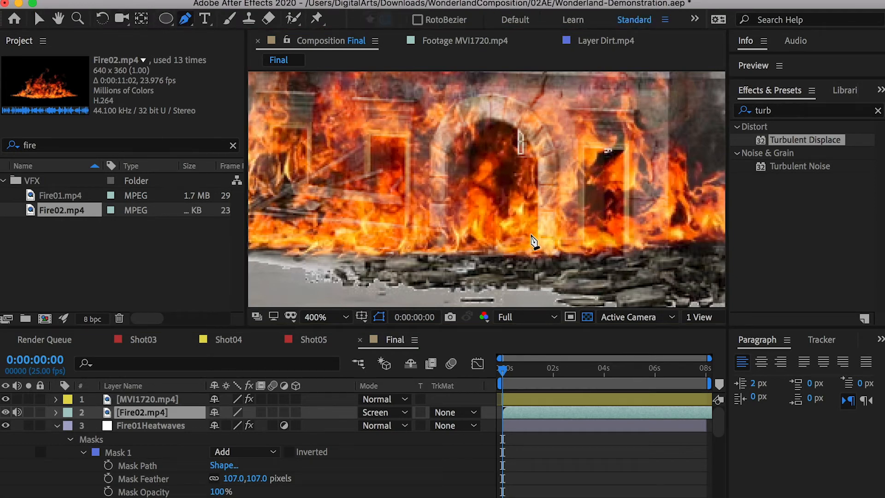
{"action": "left_click", "coordinate": [537, 248]}
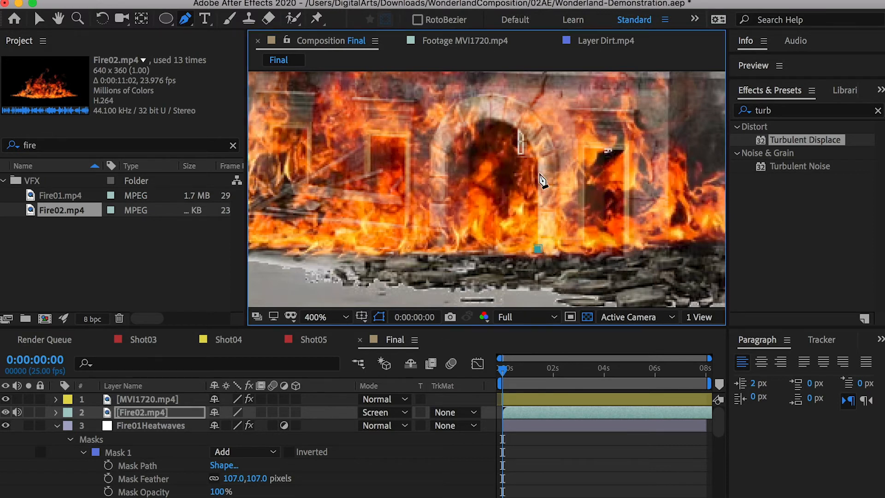
{"action": "left_click", "coordinate": [537, 160]}
{"action": "left_click", "coordinate": [514, 128]}
{"action": "left_click_drag", "start_coordinate": [487, 125], "coordinate": [466, 167]}
{"action": "left_click", "coordinate": [468, 245]}
{"action": "left_click", "coordinate": [466, 253]}
{"action": "left_click", "coordinate": [534, 260]}
{"action": "left_click", "coordinate": [538, 247]}
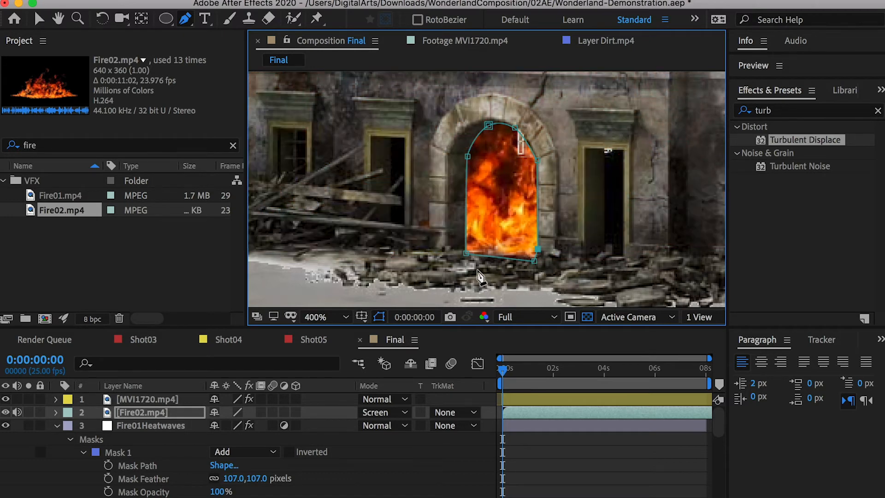
Step: Redraw the doorway mask's bottom edge lower into the rubble and check the fire without the mask outline
{"action": "key", "text": "super+z"}
{"action": "left_click", "coordinate": [465, 264]}
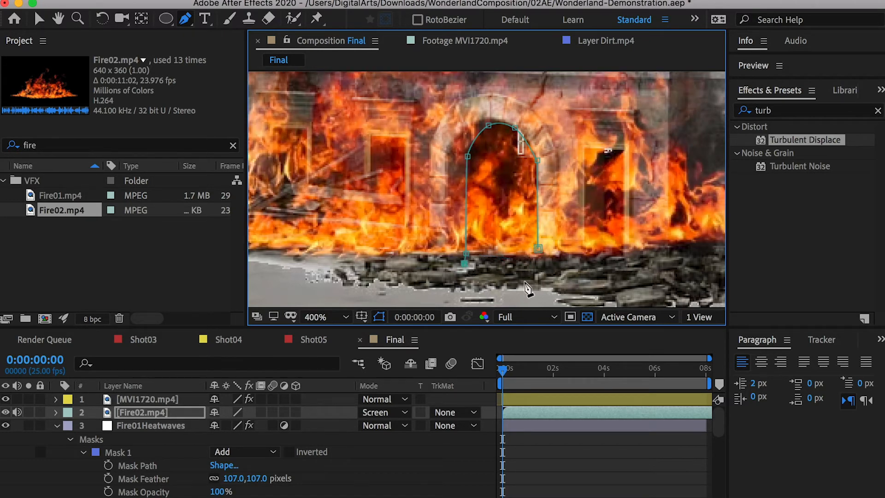
{"action": "left_click", "coordinate": [528, 279]}
{"action": "left_click", "coordinate": [538, 249]}
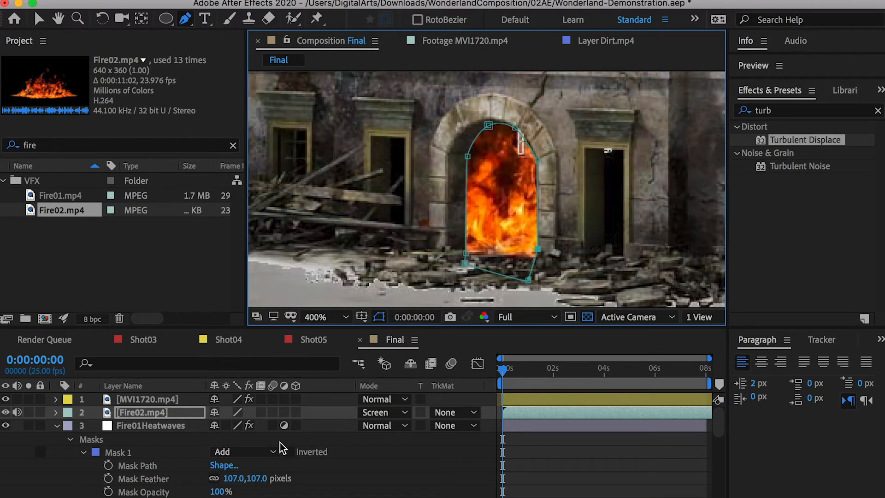
{"action": "key", "text": "m"}
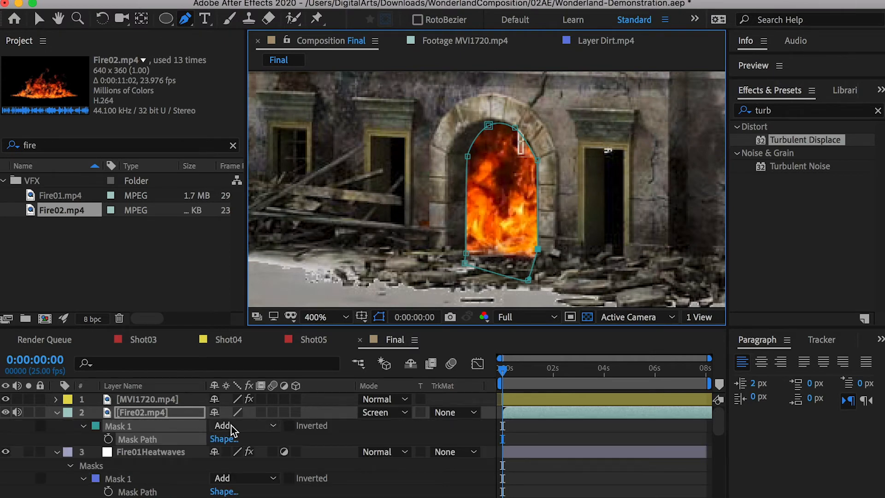
{"action": "left_click", "coordinate": [140, 418]}
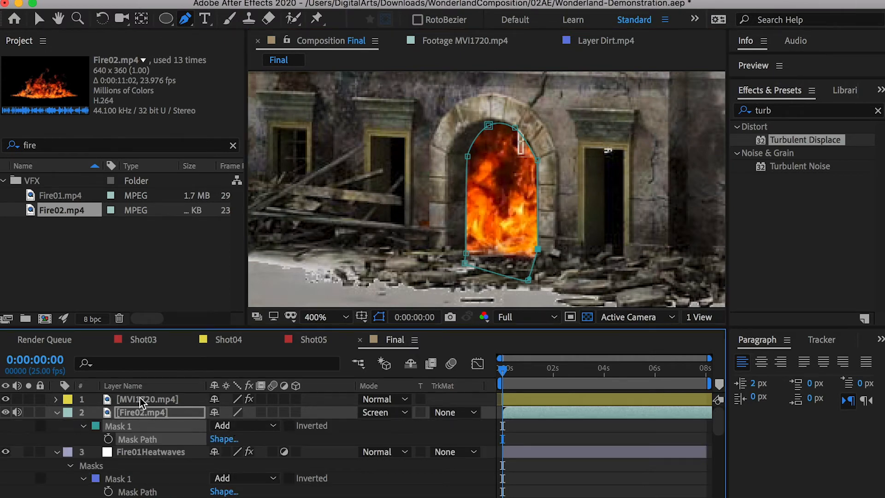
{"action": "left_click", "coordinate": [139, 399]}
{"action": "scroll", "coordinate": [526, 223], "scroll_direction": "down", "scroll_amount": 2}
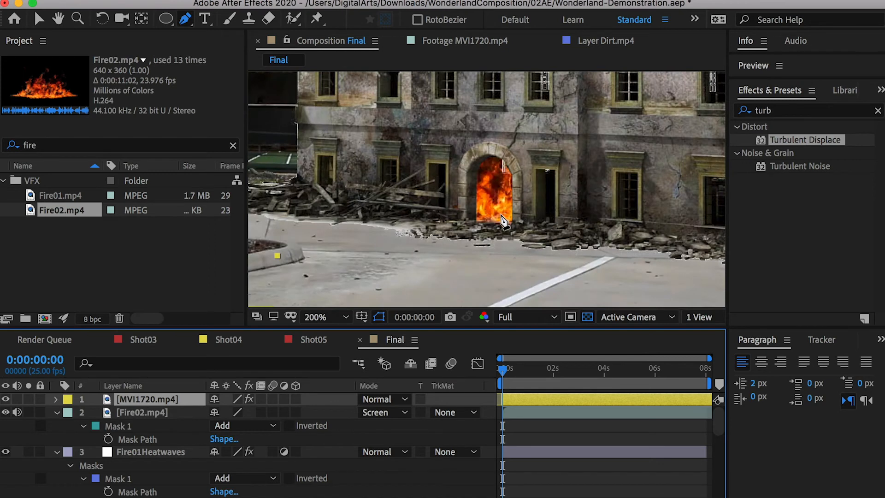
{"action": "scroll", "coordinate": [490, 212], "scroll_direction": "up", "scroll_amount": 2}
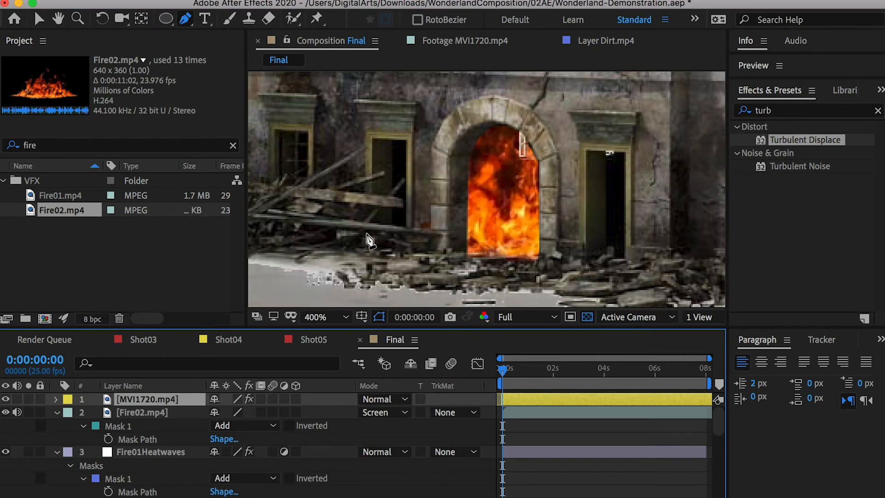
Step: Draw a second mask on the Fire02.mp4 layer around the dark opening of the window left of the arched doorway
{"action": "left_click", "coordinate": [152, 411]}
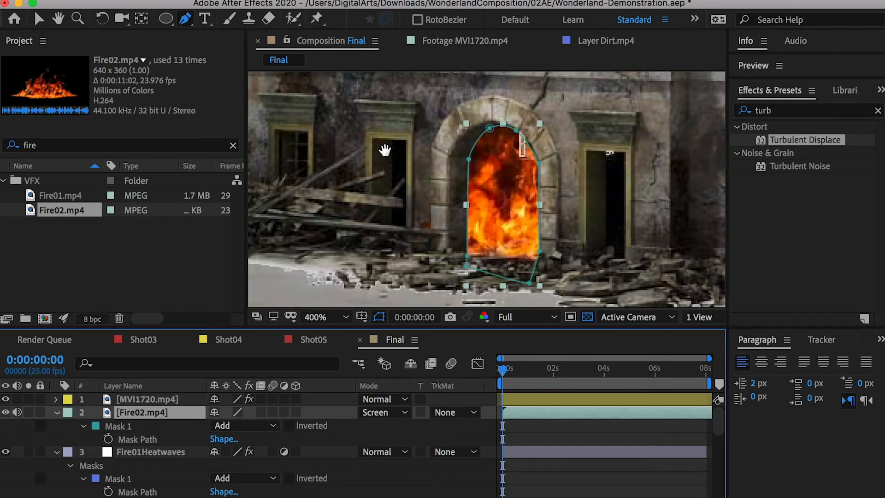
{"action": "key", "text": "space"}
{"action": "left_click_drag", "start_coordinate": [385, 147], "coordinate": [449, 160]}
{"action": "key", "text": "g"}
{"action": "left_click", "coordinate": [448, 145]}
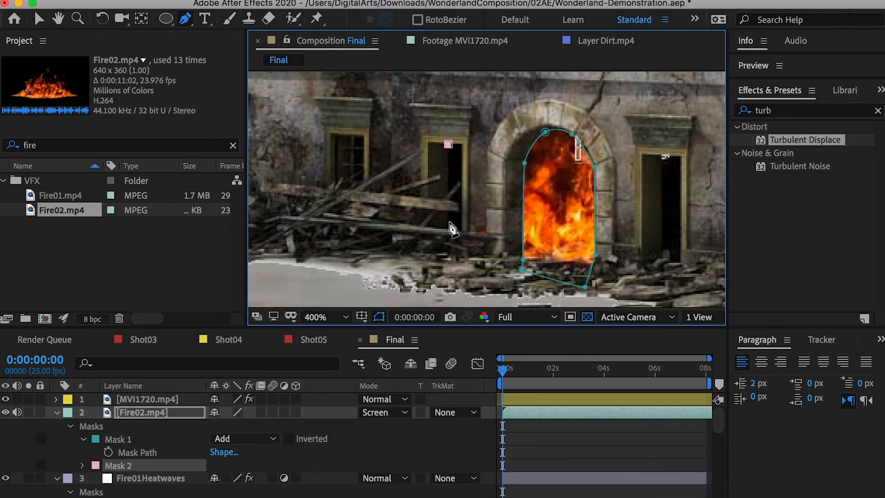
{"action": "left_click_drag", "start_coordinate": [447, 193], "coordinate": [463, 178]}
{"action": "left_click", "coordinate": [447, 144]}
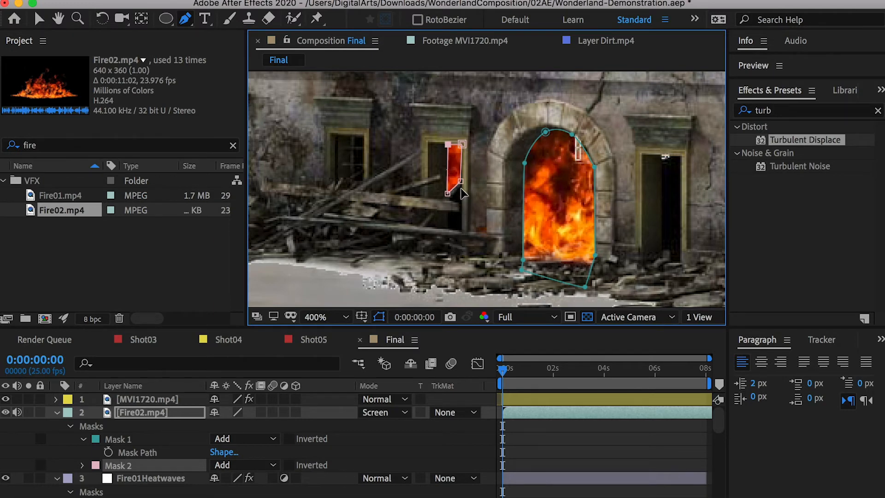
Step: Draw a third mask on the Fire02.mp4 layer around the dark, narrow opening right of the arched doorway and deselect the layer
{"action": "key", "text": "h"}
{"action": "left_click_drag", "start_coordinate": [652, 175], "coordinate": [486, 148]}
{"action": "key", "text": "g"}
{"action": "left_click", "coordinate": [496, 129]}
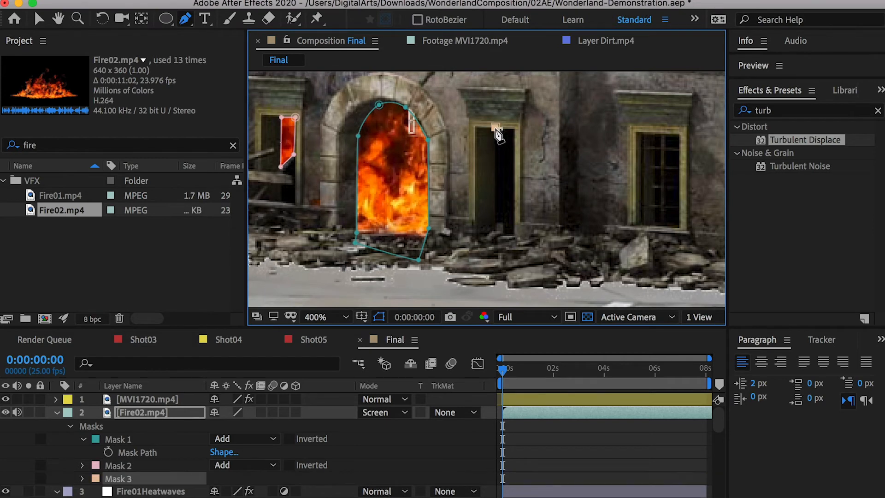
{"action": "left_click", "coordinate": [498, 224]}
{"action": "key", "text": "period"}
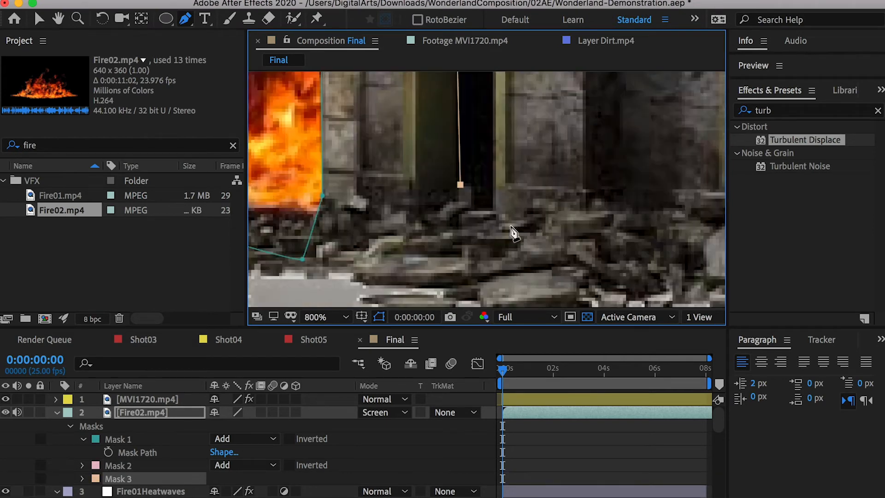
{"action": "left_click", "coordinate": [491, 205]}
{"action": "key", "text": "comma"}
{"action": "left_click", "coordinate": [491, 93]}
{"action": "left_click", "coordinate": [472, 91]}
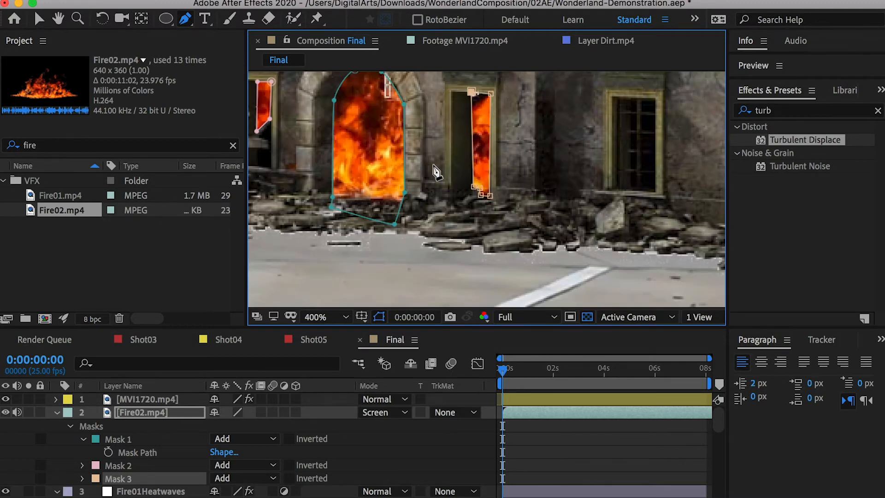
{"action": "key", "text": "comma"}
{"action": "left_click", "coordinate": [537, 441]}
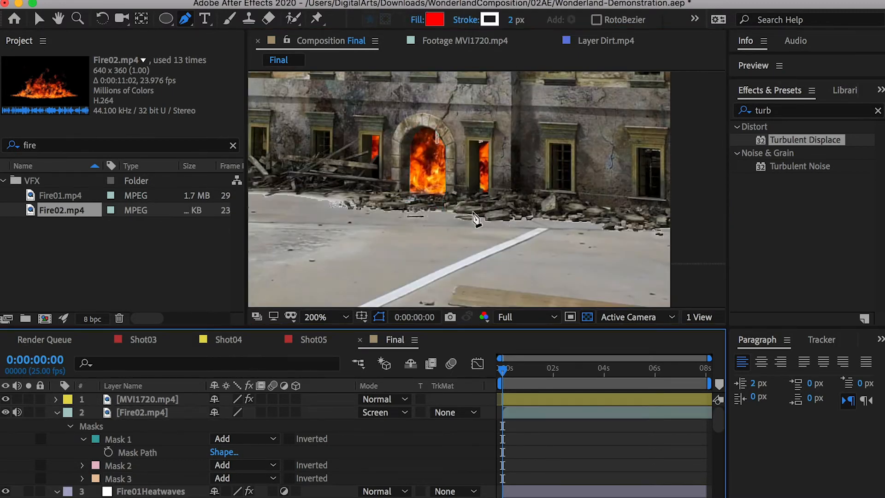
Step: Set the feather of all three Fire02.mp4 masks to 3 pixels and deselect them to check the edges
{"action": "scroll", "coordinate": [475, 219], "scroll_direction": "up", "scroll_amount": 2}
{"action": "left_click_drag", "start_coordinate": [473, 207], "coordinate": [539, 237]}
{"action": "key", "text": "g"}
{"action": "left_click", "coordinate": [117, 439]}
{"action": "left_click", "coordinate": [118, 478], "text": "shift"}
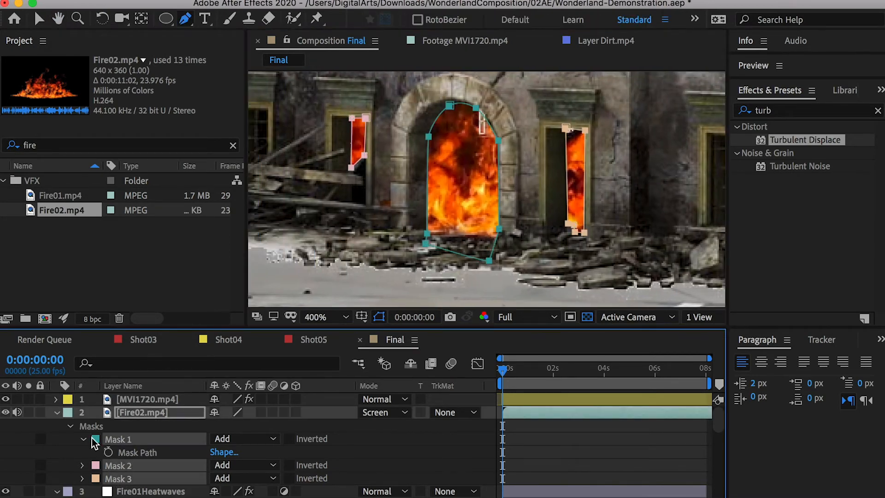
{"action": "left_click", "coordinate": [84, 438]}
{"action": "left_click", "coordinate": [84, 440]}
{"action": "scroll", "coordinate": [128, 455], "scroll_direction": "down", "scroll_amount": 1}
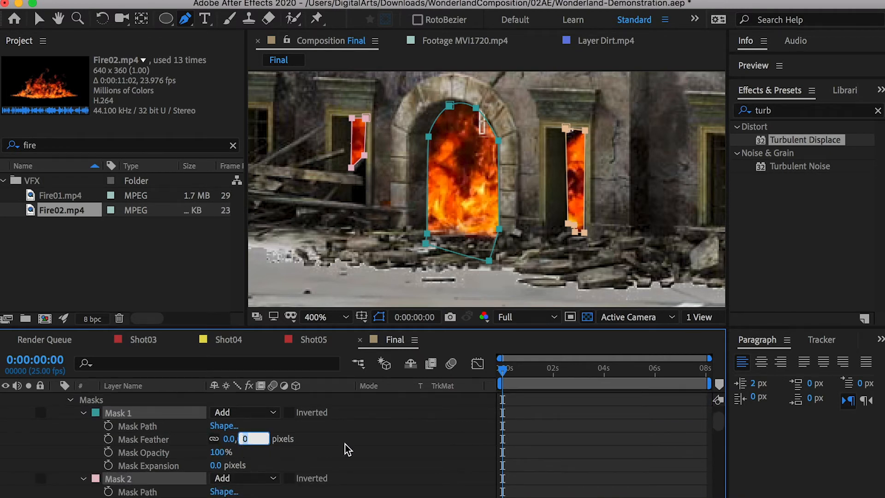
{"action": "type", "text": "3"}
{"action": "left_click", "coordinate": [363, 445]}
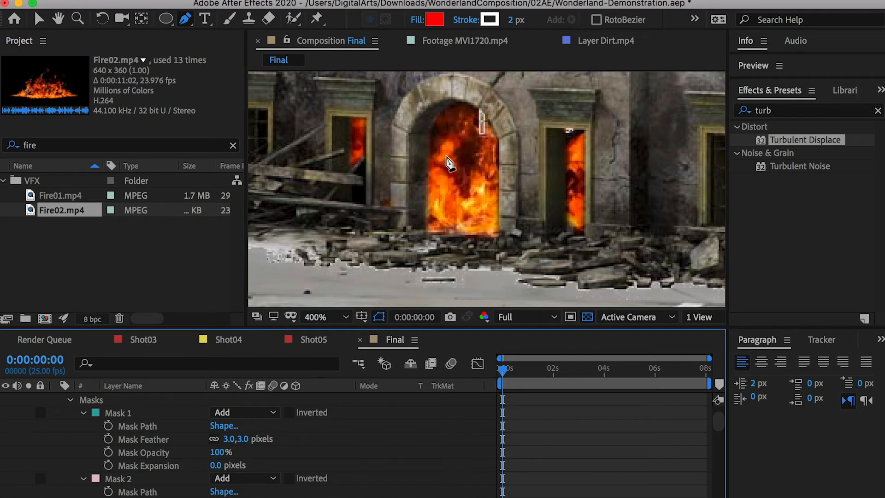
Step: Preview the whole composition with the masked doorway fire and return to 0:00:00:00
{"action": "left_click", "coordinate": [119, 478]}
{"action": "scroll", "coordinate": [129, 482], "scroll_direction": "up", "scroll_amount": 2}
{"action": "left_click", "coordinate": [450, 470]}
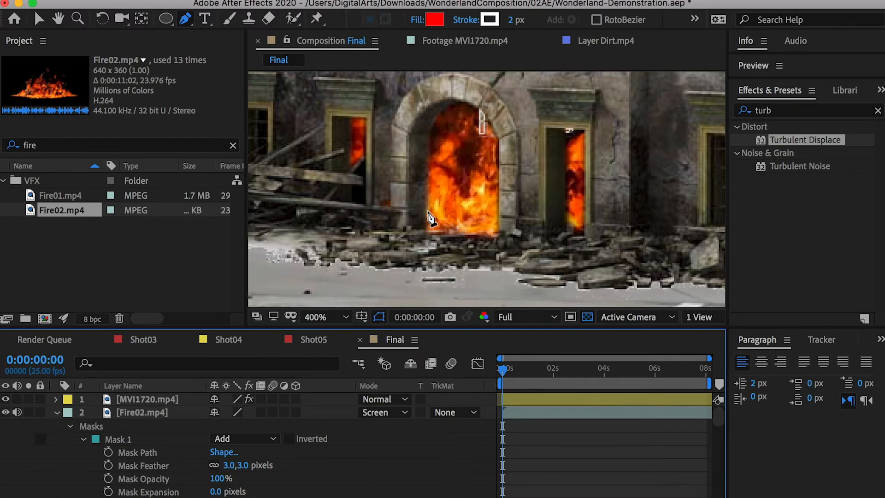
{"action": "key", "text": "comma"}
{"action": "key", "text": "comma"}
{"action": "key", "text": "comma"}
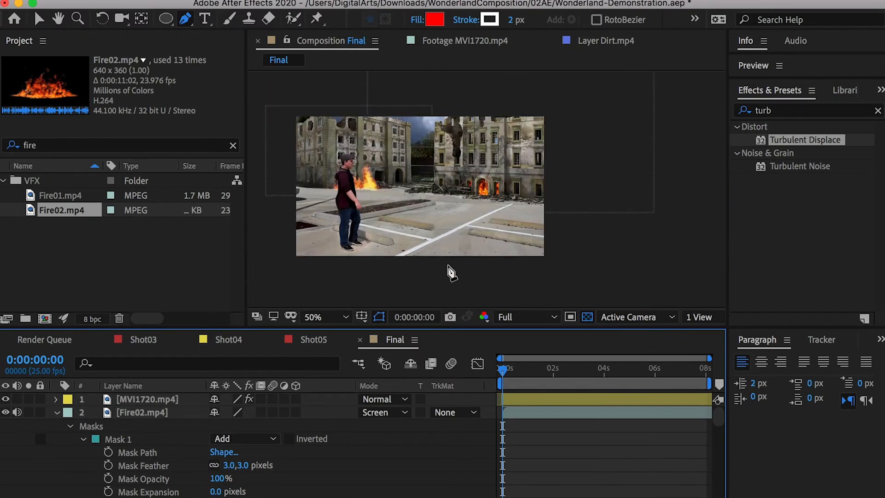
{"action": "key", "text": "space"}
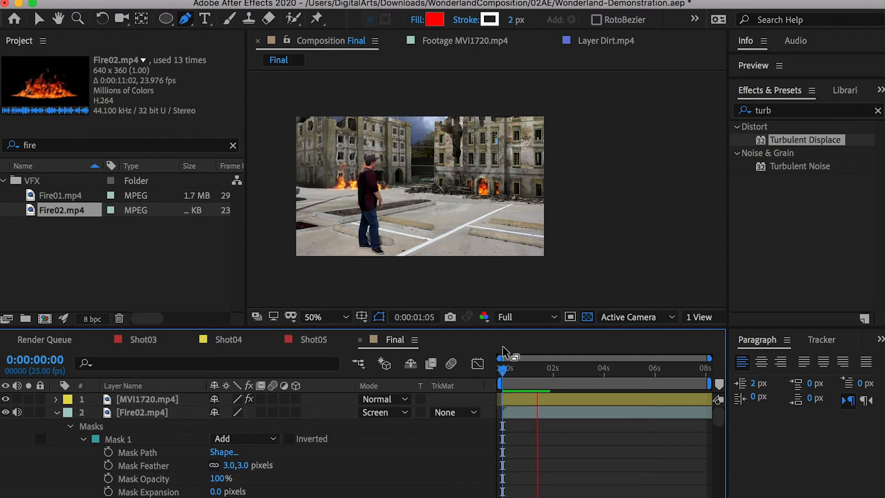
{"action": "left_click_drag", "start_coordinate": [571, 368], "coordinate": [503, 368]}
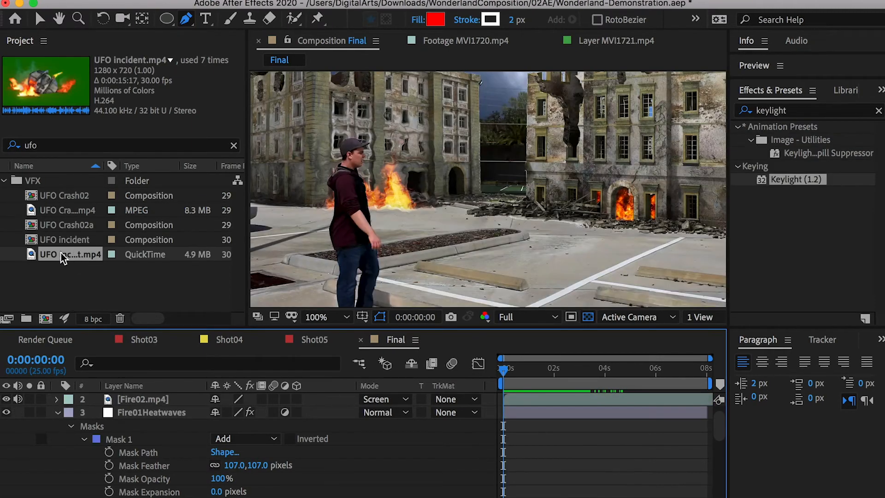
Step: Add UFO incident.mp4 beneath the MVI1720.mp4 layer and key out its green screen with Keylight at a Screen Gain of 121
{"action": "left_click_drag", "start_coordinate": [60, 253], "coordinate": [149, 402]}
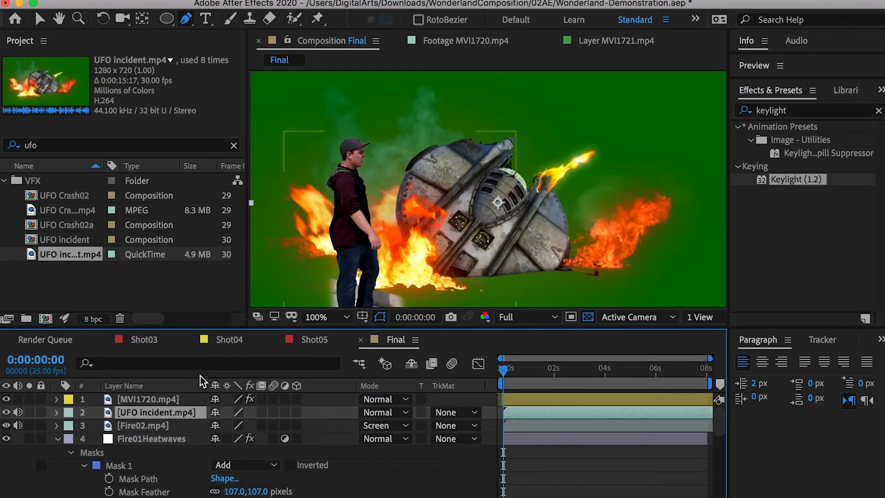
{"action": "left_click_drag", "start_coordinate": [795, 183], "coordinate": [168, 414]}
{"action": "left_click", "coordinate": [162, 171]}
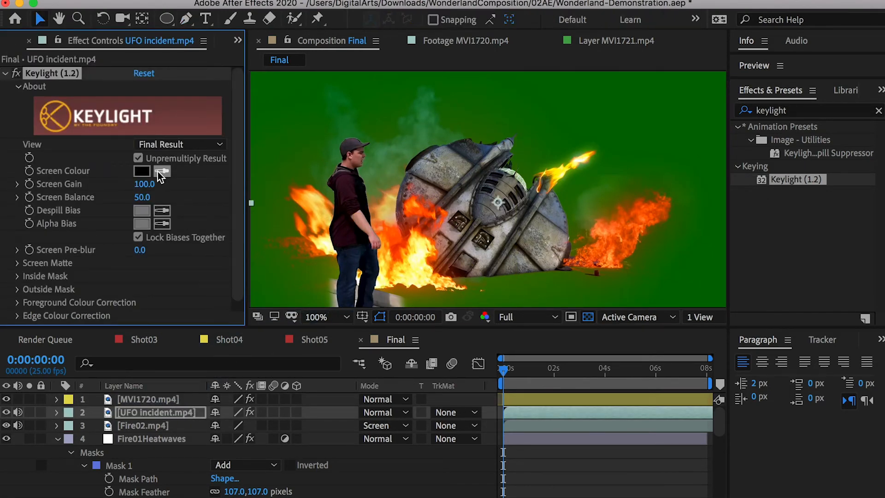
{"action": "left_click", "coordinate": [643, 79]}
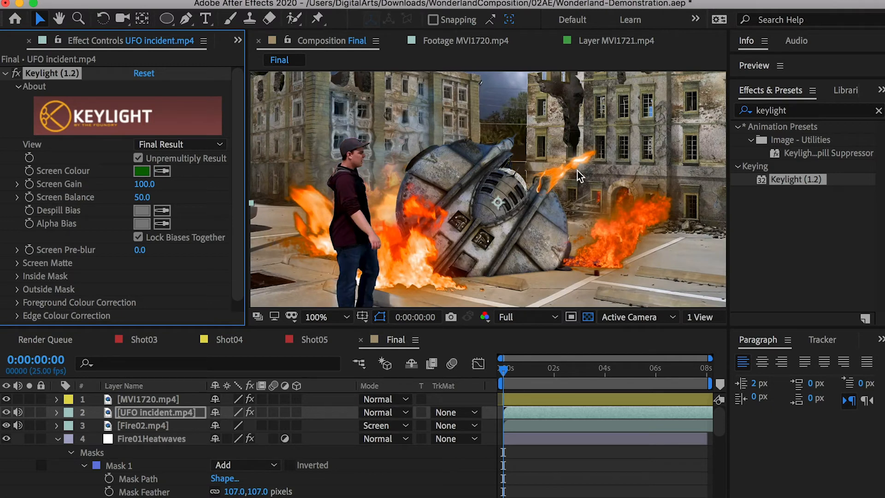
{"action": "mouse_move", "coordinate": [141, 184]}
{"action": "left_mouse_down"}
{"action": "mouse_move", "coordinate": [77, 185]}
{"action": "mouse_move", "coordinate": [146, 183]}
{"action": "left_mouse_up"}
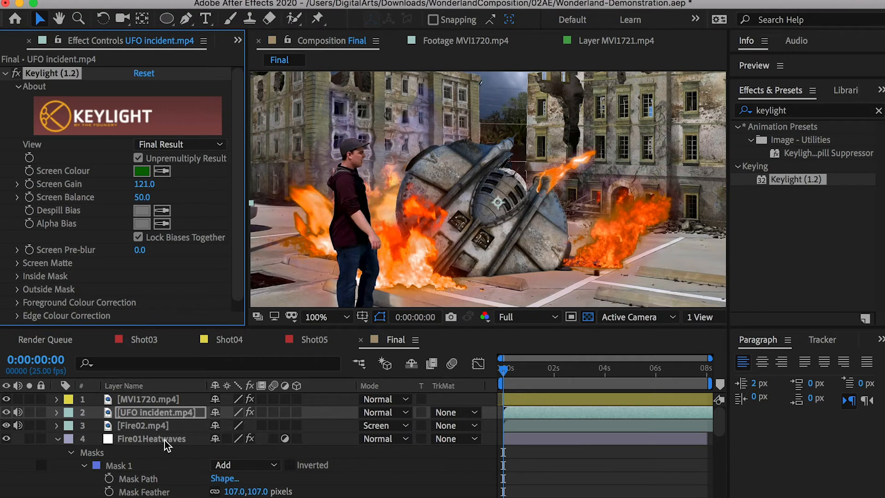
Step: Toggle the visibility of the UFO incident.mp4 layer to compare the scene with and without the keyed element
{"action": "left_click", "coordinate": [152, 412]}
{"action": "left_click", "coordinate": [7, 412]}
{"action": "left_click", "coordinate": [6, 412]}
{"action": "left_click", "coordinate": [6, 411]}
{"action": "left_click", "coordinate": [6, 411]}
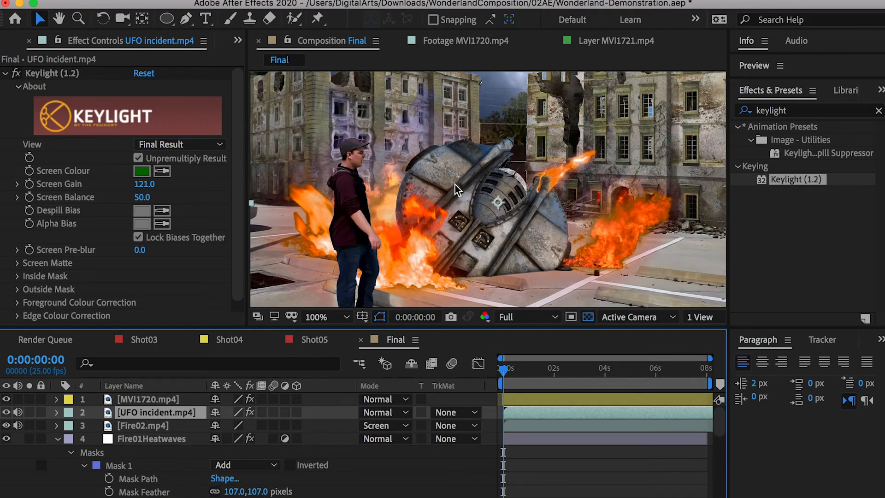
Step: Duplicate the UFO incident.mp4 layer, hide the lower copy, and mute both copies and the Fire02.mp4 layer
{"action": "left_click", "coordinate": [140, 423]}
{"action": "left_click", "coordinate": [140, 414]}
{"action": "key", "text": "super+d"}
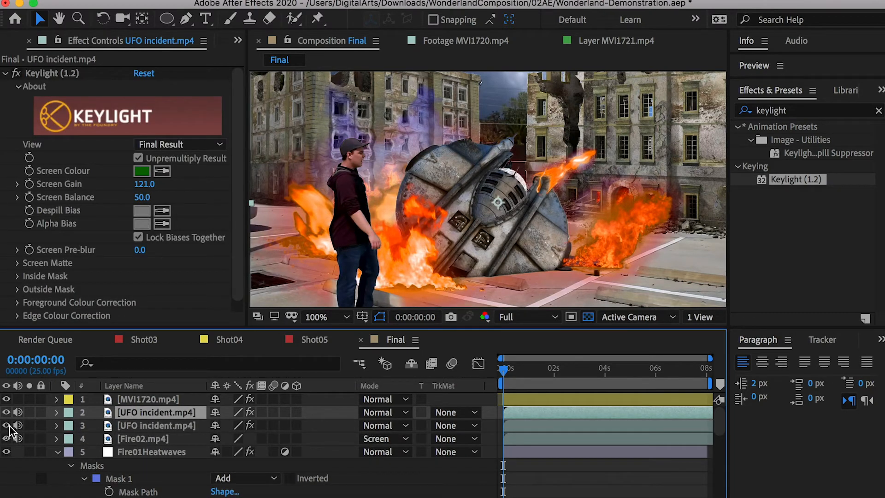
{"action": "left_click", "coordinate": [7, 425]}
{"action": "left_click", "coordinate": [18, 425]}
{"action": "left_click", "coordinate": [18, 438]}
{"action": "left_click", "coordinate": [19, 412]}
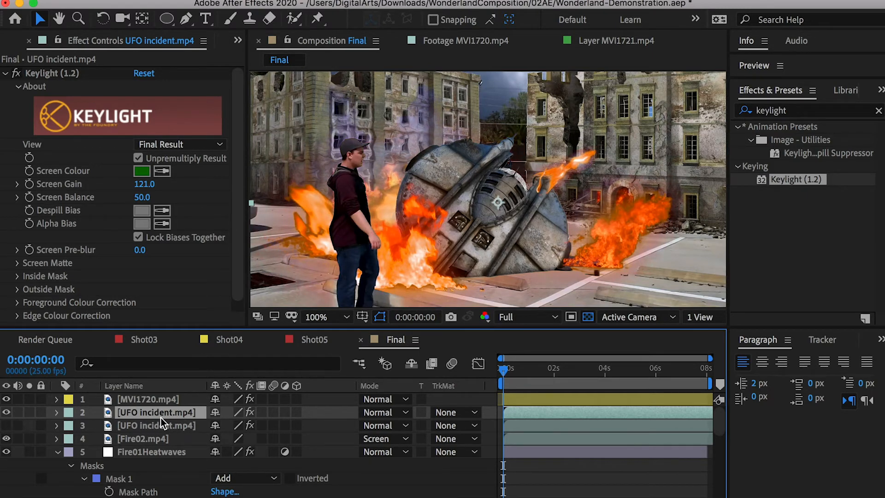
Step: Rename the upper UFO incident.mp4 copy as UFO Fire
{"action": "key", "text": "Return"}
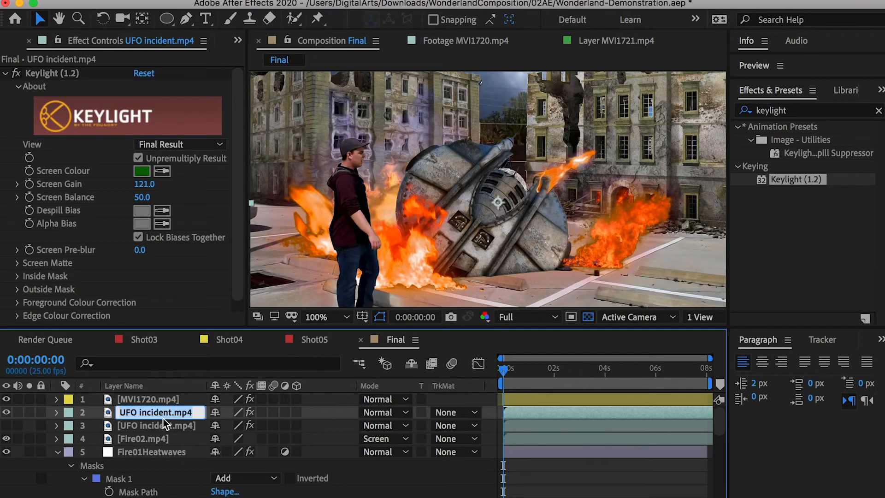
{"action": "key", "text": "Right"}
{"action": "key", "text": "BackSpace"}
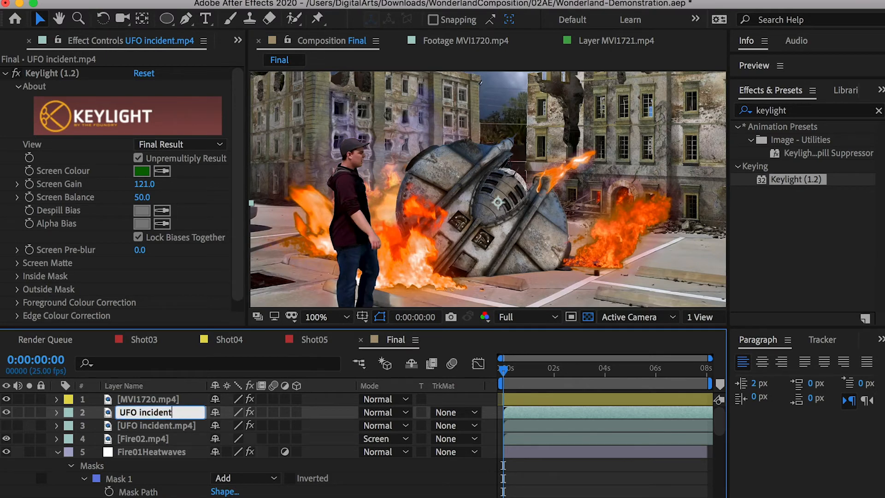
{"action": "type", "text": "Fire"}
{"action": "key", "text": "Return"}
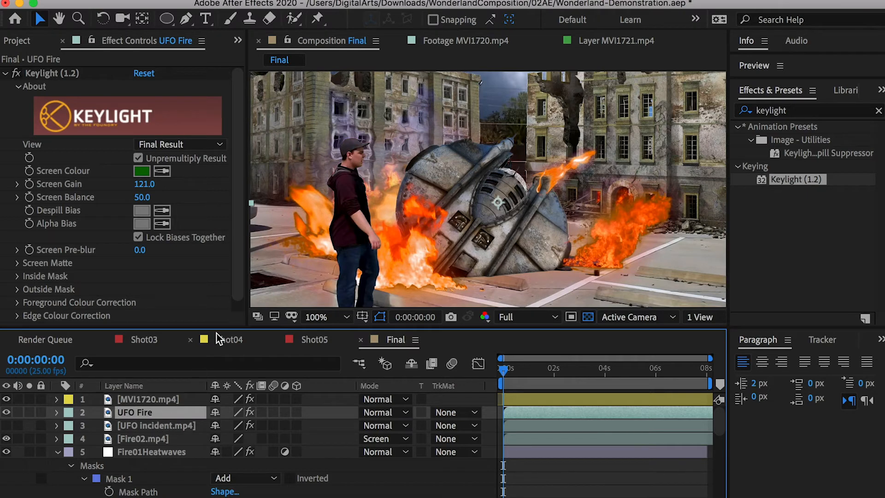
Step: Start a Pen tool mask on the UFO Fire layer, tracing the cockpit dome, the raised strut and the saucer's upper edge
{"action": "left_click", "coordinate": [185, 19]}
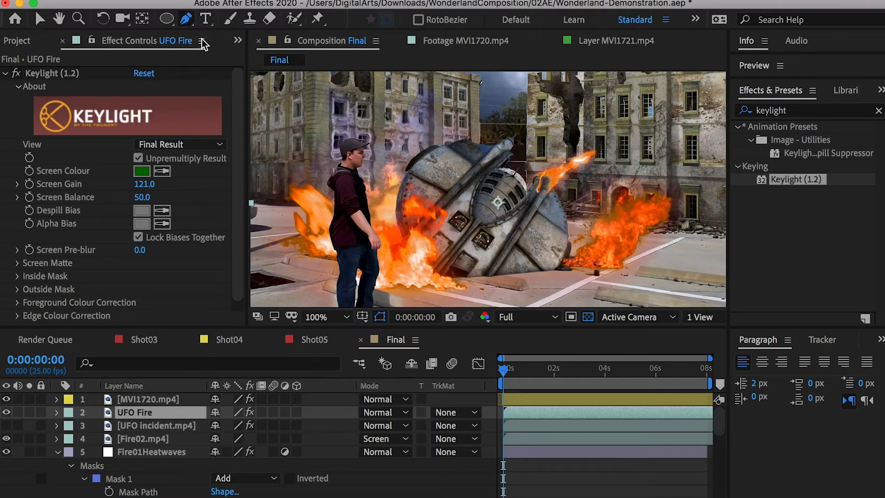
{"action": "key", "text": "period"}
{"action": "key", "text": "."}
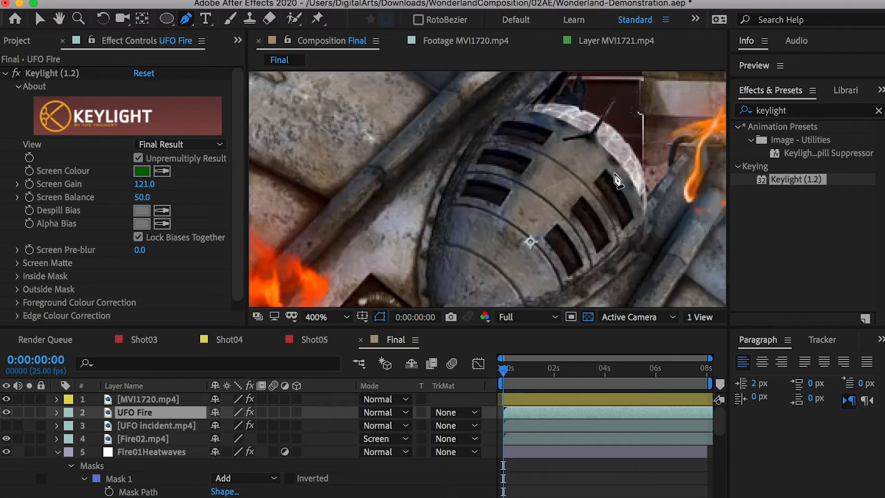
{"action": "left_click_drag", "start_coordinate": [645, 210], "coordinate": [618, 142]}
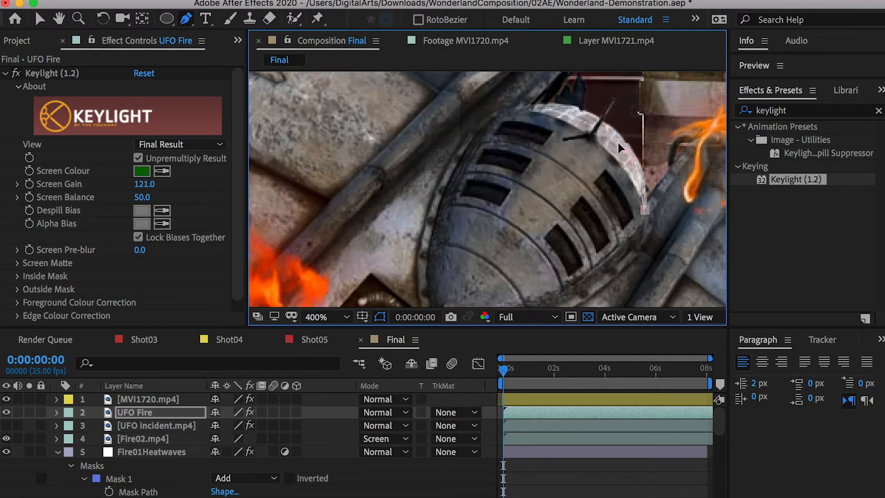
{"action": "left_click_drag", "start_coordinate": [545, 115], "coordinate": [534, 211]}
{"action": "left_click", "coordinate": [533, 204]}
{"action": "left_click", "coordinate": [586, 152]}
{"action": "left_click", "coordinate": [571, 137]}
{"action": "left_click", "coordinate": [589, 97]}
{"action": "left_click", "coordinate": [571, 95]}
{"action": "left_click", "coordinate": [553, 111]}
{"action": "left_click", "coordinate": [519, 128]}
{"action": "left_click", "coordinate": [419, 105]}
{"action": "left_click_drag", "start_coordinate": [336, 125], "coordinate": [540, 125]}
{"action": "left_click", "coordinate": [576, 110]}
{"action": "left_click", "coordinate": [542, 123]}
{"action": "left_click", "coordinate": [506, 129]}
{"action": "left_click", "coordinate": [493, 121]}
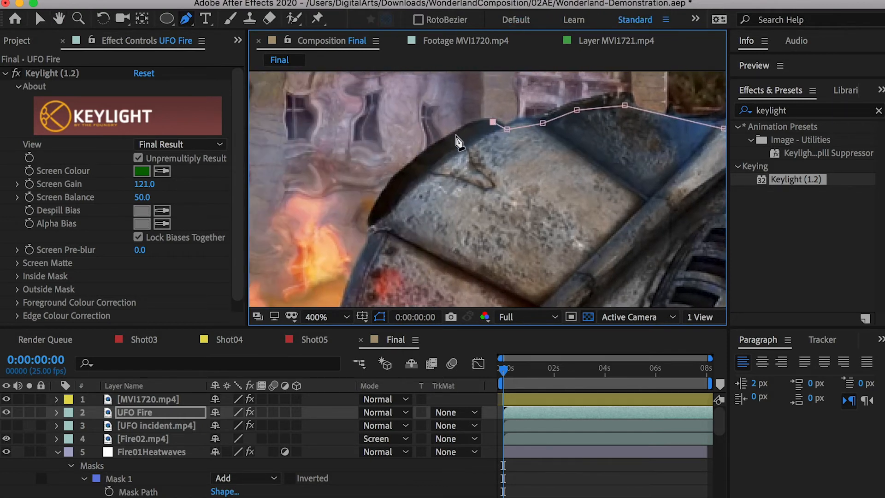
Step: Continue the UFO Fire mask down the saucer's left rim, through the flames and onto its underside
{"action": "left_click", "coordinate": [385, 200]}
{"action": "left_click", "coordinate": [378, 214]}
{"action": "left_click", "coordinate": [377, 237]}
{"action": "left_click_drag", "start_coordinate": [396, 239], "coordinate": [482, 98]}
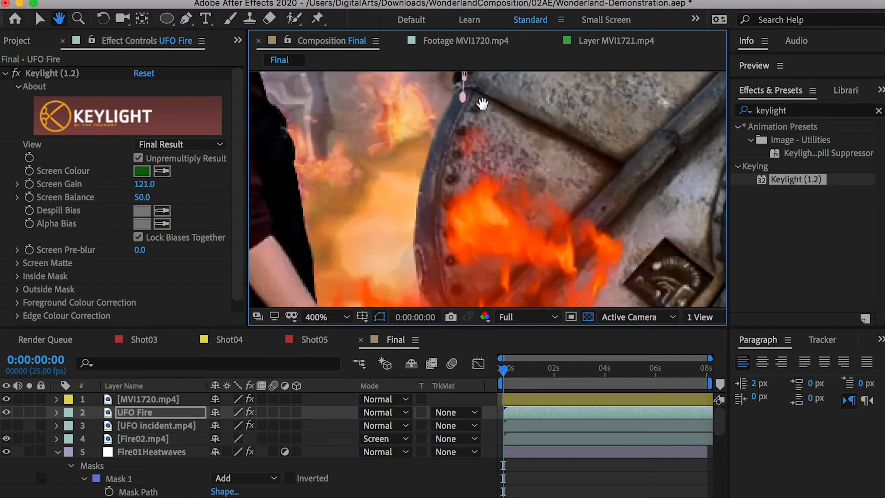
{"action": "left_click_drag", "start_coordinate": [432, 188], "coordinate": [419, 133]}
{"action": "scroll", "coordinate": [421, 224], "scroll_direction": "down", "scroll_amount": 2}
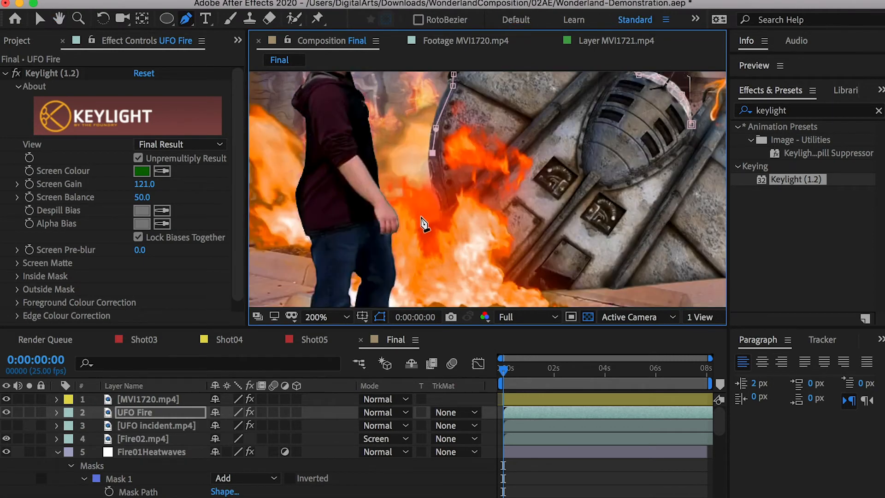
{"action": "left_click", "coordinate": [454, 217]}
{"action": "left_click", "coordinate": [577, 269]}
{"action": "left_click", "coordinate": [599, 273]}
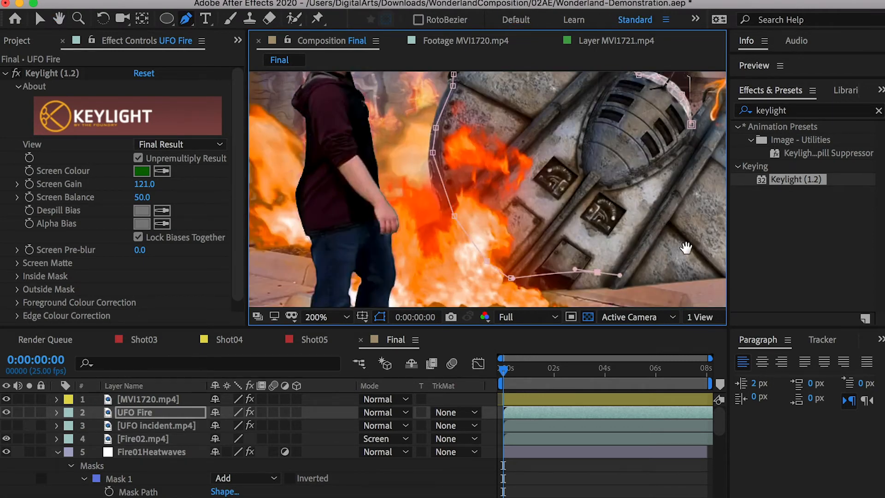
Step: Trace the rest of the underside, the right rim and the burning strut, closing the UFO Fire mask at the cockpit dome
{"action": "left_click_drag", "start_coordinate": [675, 248], "coordinate": [403, 209]}
{"action": "left_click", "coordinate": [351, 236]}
{"action": "left_click_drag", "start_coordinate": [378, 239], "coordinate": [456, 238]}
{"action": "left_click", "coordinate": [614, 223]}
{"action": "left_click", "coordinate": [632, 183]}
{"action": "left_click_drag", "start_coordinate": [644, 152], "coordinate": [630, 179]}
{"action": "left_click", "coordinate": [607, 138]}
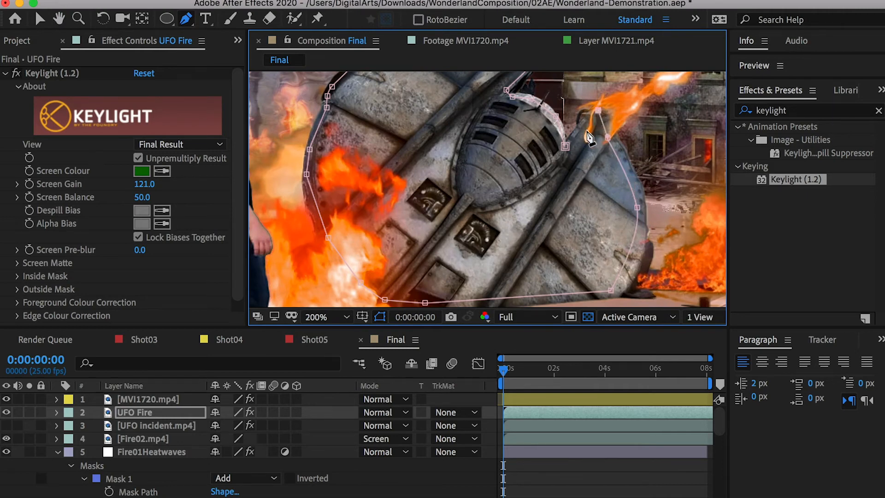
{"action": "left_click", "coordinate": [566, 146]}
{"action": "key", "text": "comma"}
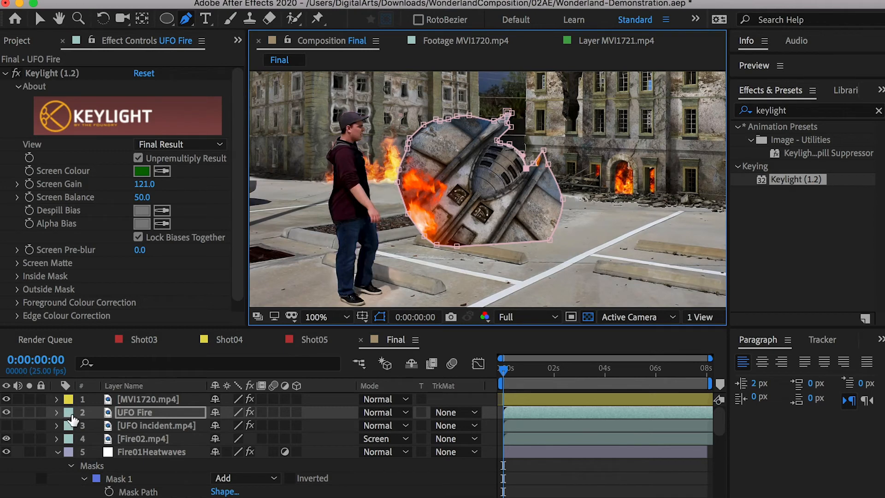
Step: Set the UFO Fire layer's mask mode to Subtract so only the surrounding flames are kept
{"action": "key", "text": "m"}
{"action": "left_click", "coordinate": [240, 425]}
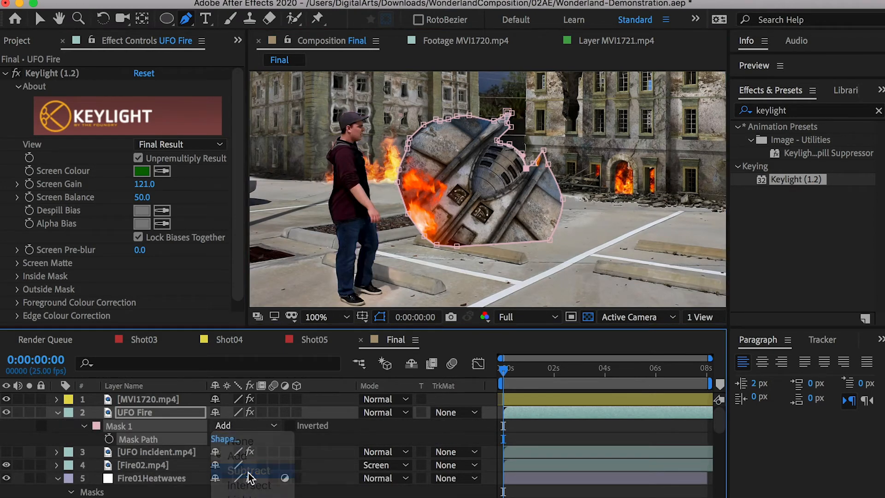
{"action": "left_click", "coordinate": [248, 471]}
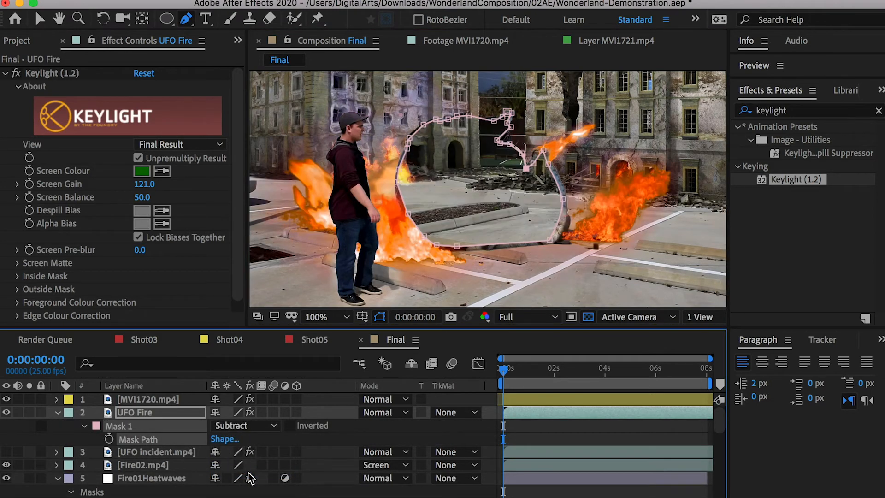
Step: Feather the UFO Fire mask to 85 pixels and deselect the layer to check its edges
{"action": "left_click", "coordinate": [84, 425]}
{"action": "left_click", "coordinate": [85, 426]}
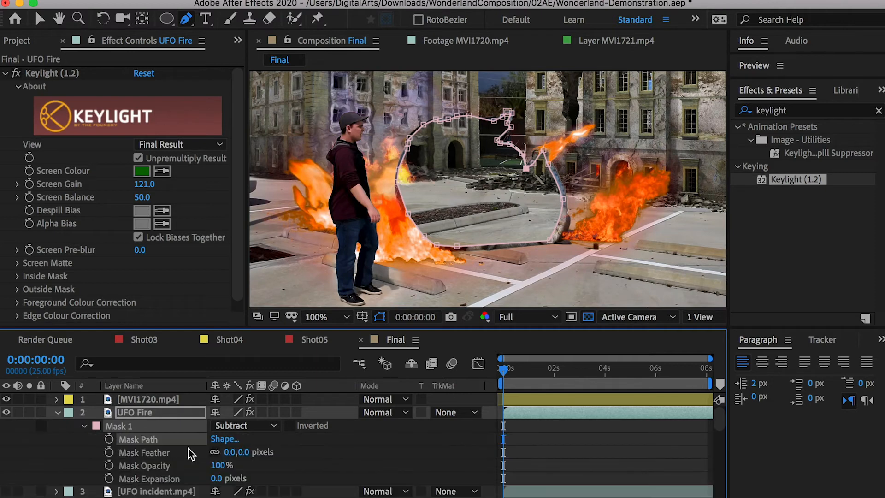
{"action": "left_click_drag", "start_coordinate": [241, 456], "coordinate": [248, 458]}
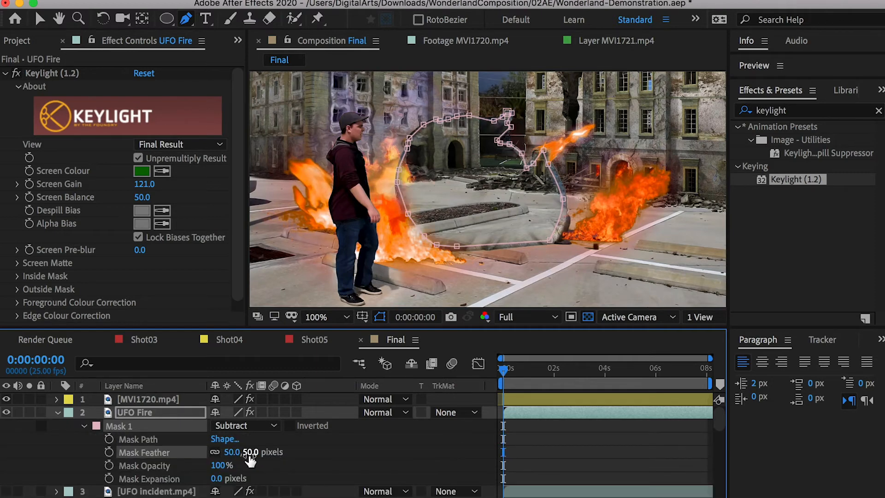
{"action": "left_click_drag", "start_coordinate": [250, 452], "coordinate": [326, 452]}
{"action": "left_click", "coordinate": [326, 453]}
{"action": "left_click_drag", "start_coordinate": [251, 454], "coordinate": [345, 448]}
{"action": "left_click", "coordinate": [338, 437]}
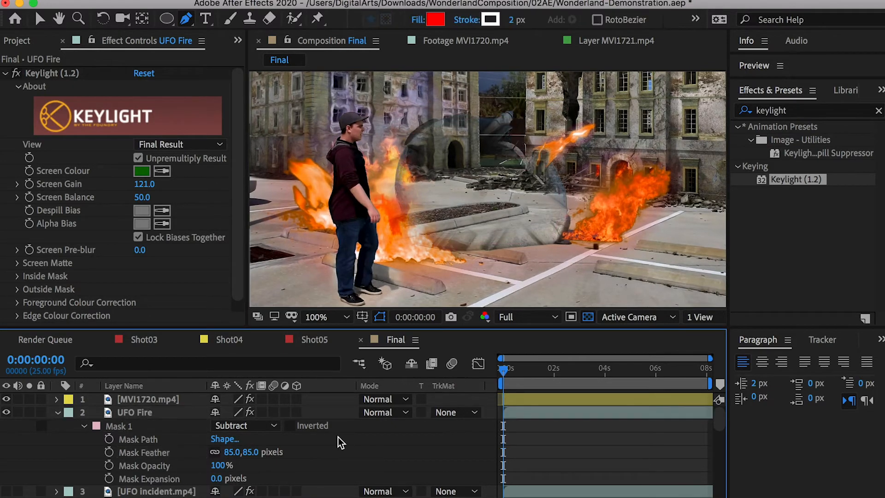
Step: Set the UFO Fire layer's blending mode to Screen
{"action": "left_click", "coordinate": [148, 414]}
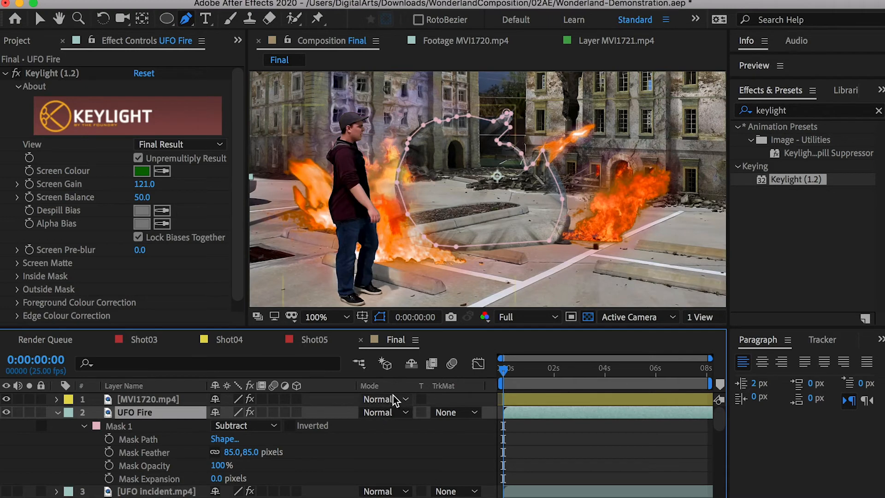
{"action": "left_click", "coordinate": [391, 411]}
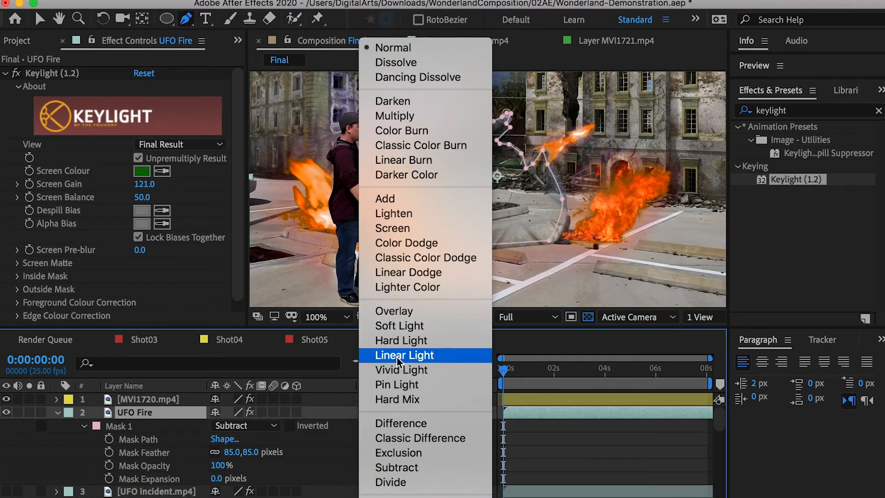
{"action": "left_click", "coordinate": [403, 229]}
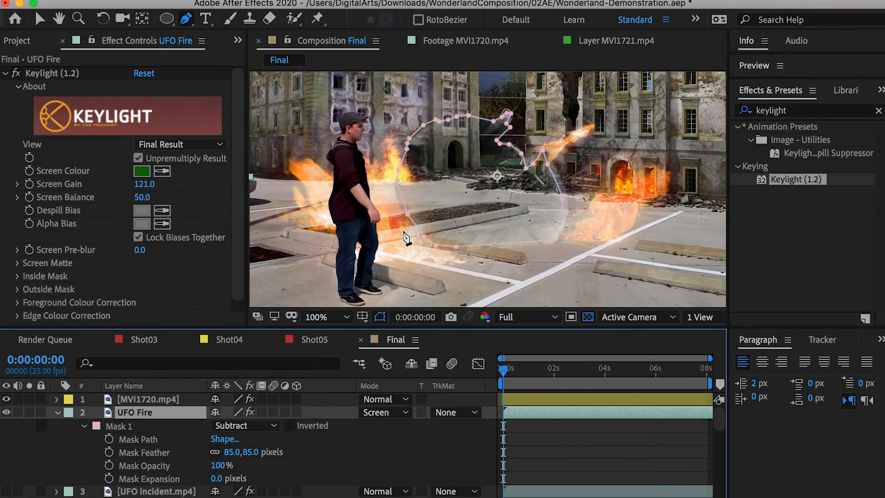
Step: Collapse the UFO Fire layer's properties, show the UFO incident.mp4 layer and hide UFO Fire
{"action": "left_click", "coordinate": [57, 412]}
{"action": "left_click", "coordinate": [6, 426]}
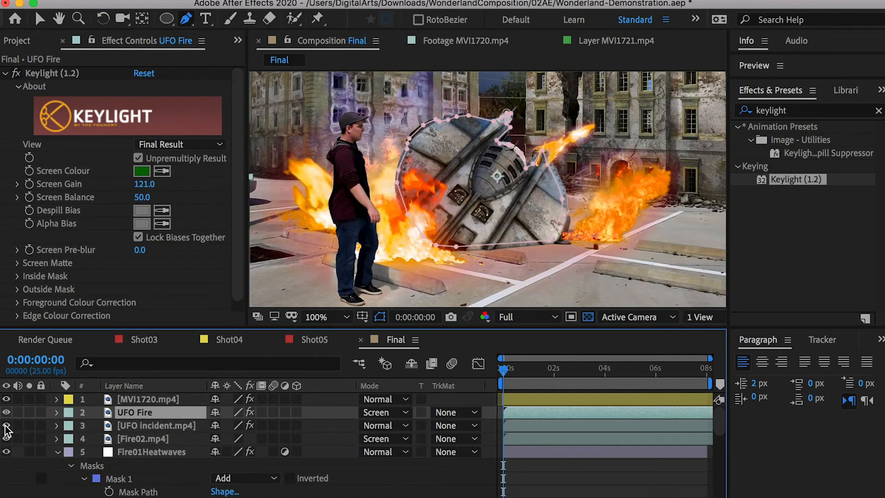
{"action": "left_click", "coordinate": [6, 412]}
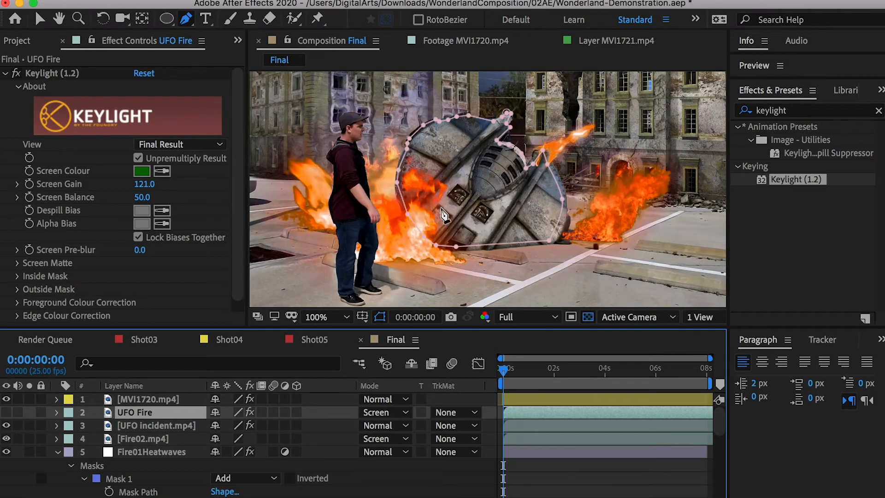
Step: Draw a closed mask on the UFO incident.mp4 layer loosely around the whole saucer, cutting off the outer flames
{"action": "left_click", "coordinate": [144, 428]}
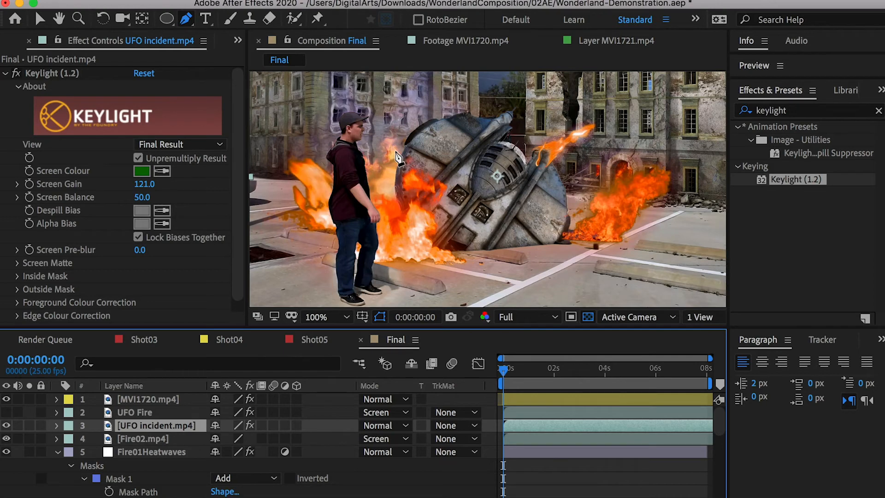
{"action": "scroll", "coordinate": [400, 158], "scroll_direction": "up", "scroll_amount": 2}
{"action": "scroll", "coordinate": [397, 159], "scroll_direction": "down", "scroll_amount": 2}
{"action": "left_click", "coordinate": [484, 104]}
{"action": "left_click", "coordinate": [428, 106]}
{"action": "left_click", "coordinate": [407, 119]}
{"action": "left_click", "coordinate": [393, 156]}
{"action": "left_click", "coordinate": [417, 251]}
{"action": "left_click", "coordinate": [481, 257]}
{"action": "left_click", "coordinate": [564, 249]}
{"action": "left_click", "coordinate": [576, 240]}
{"action": "left_click", "coordinate": [572, 175]}
{"action": "left_click", "coordinate": [551, 146]}
{"action": "left_click", "coordinate": [522, 129]}
{"action": "left_click", "coordinate": [524, 105]}
{"action": "left_click", "coordinate": [512, 95]}
{"action": "left_click", "coordinate": [484, 105]}
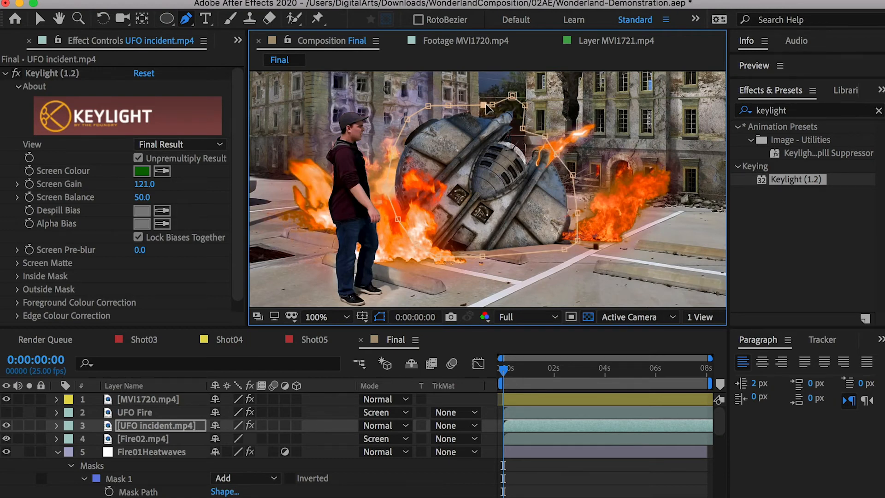
Step: Feather the UFO incident.mp4 mask to 110 pixels and show the UFO Fire layer again
{"action": "key", "text": "m"}
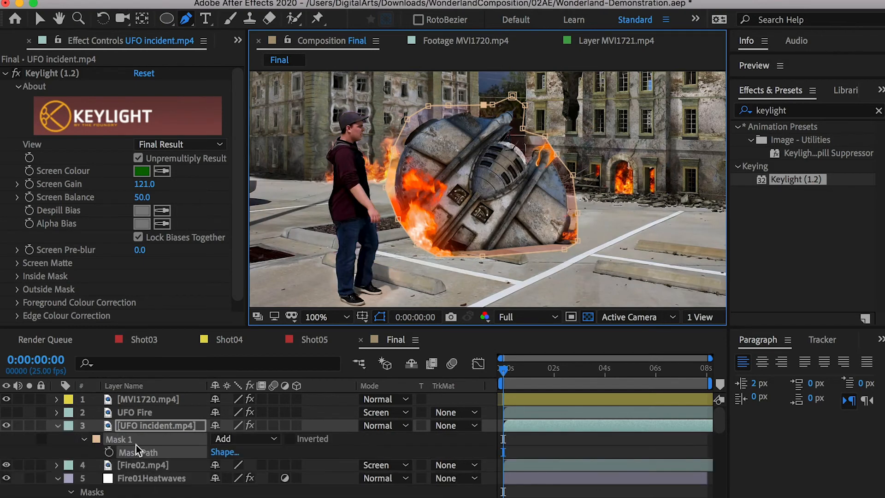
{"action": "left_click", "coordinate": [84, 439]}
{"action": "left_click", "coordinate": [84, 439]}
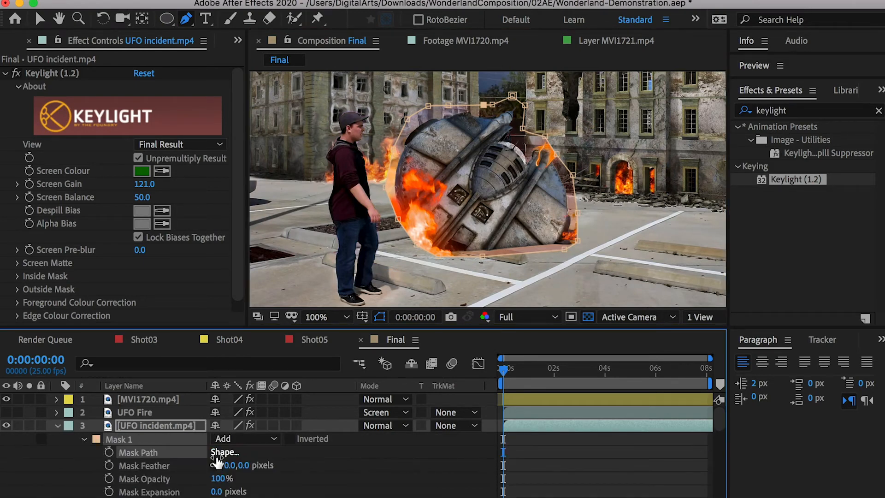
{"action": "left_click_drag", "start_coordinate": [233, 465], "coordinate": [326, 468]}
{"action": "left_click", "coordinate": [192, 477]}
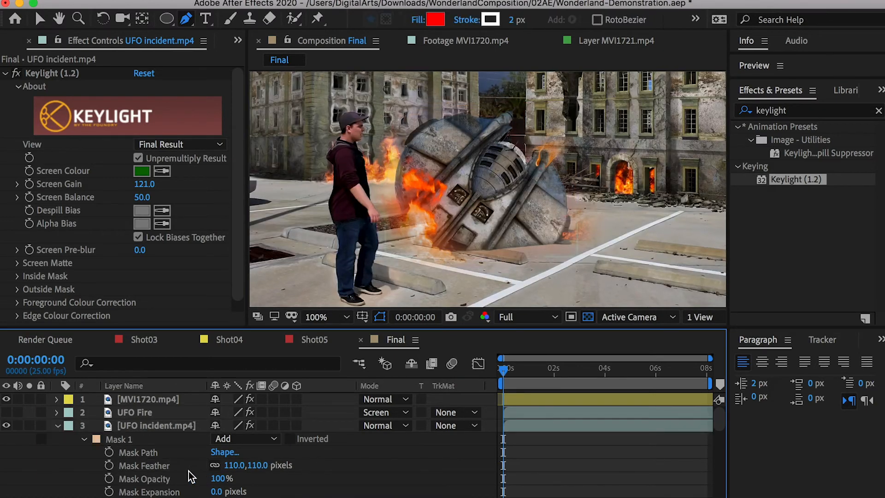
{"action": "left_click", "coordinate": [7, 412]}
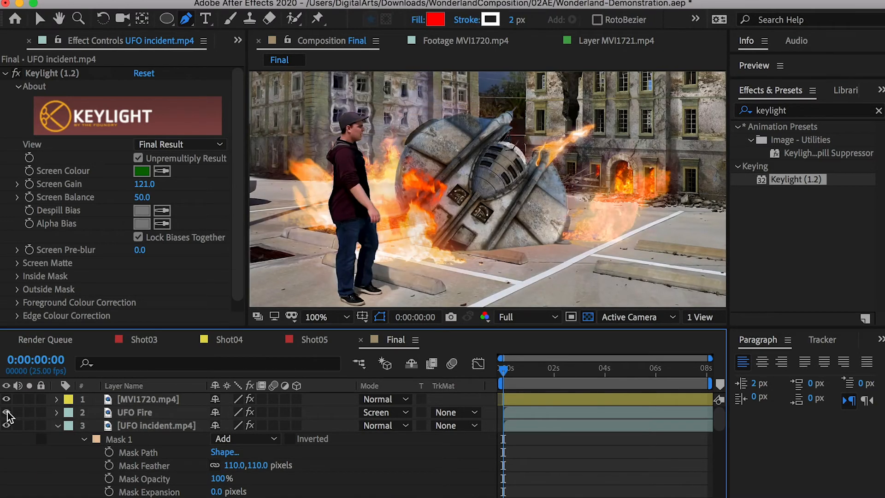
Step: Search the project for smoke footage and add Smoke02.mp4 to the Final composition directly beneath the UFO incident.mp4 layer
{"action": "scroll", "coordinate": [536, 226], "scroll_direction": "down", "scroll_amount": 2}
{"action": "scroll", "coordinate": [534, 222], "scroll_direction": "up", "scroll_amount": 2}
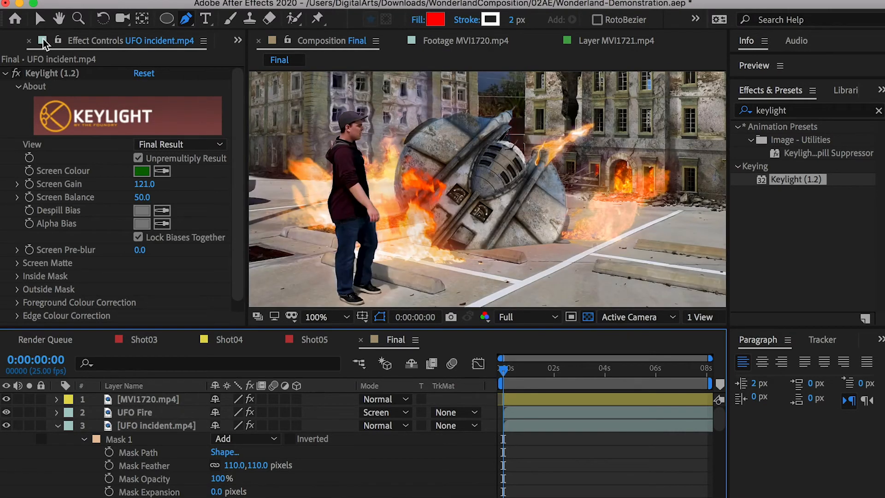
{"action": "left_click", "coordinate": [28, 41]}
{"action": "left_click", "coordinate": [100, 146]}
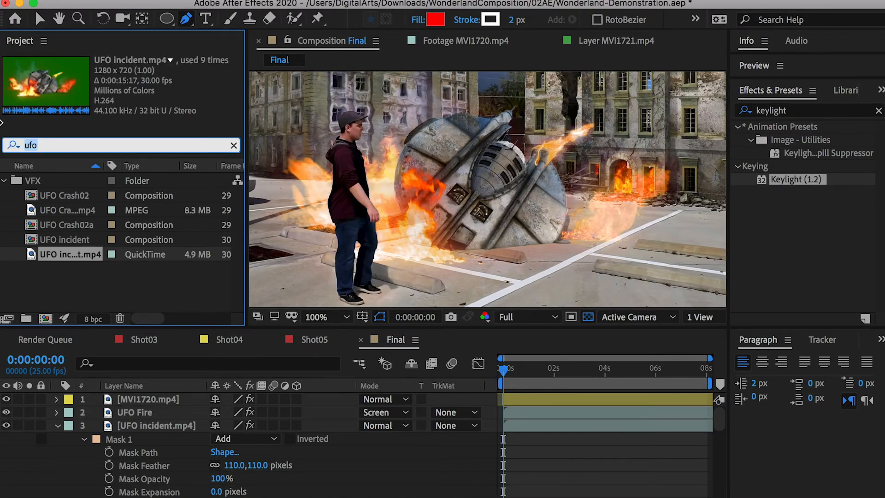
{"action": "type", "text": "smoke"}
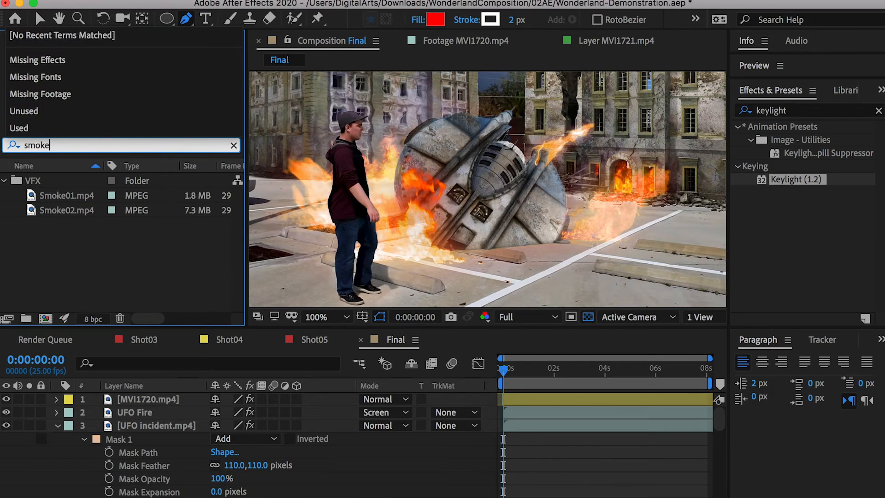
{"action": "left_click", "coordinate": [58, 210]}
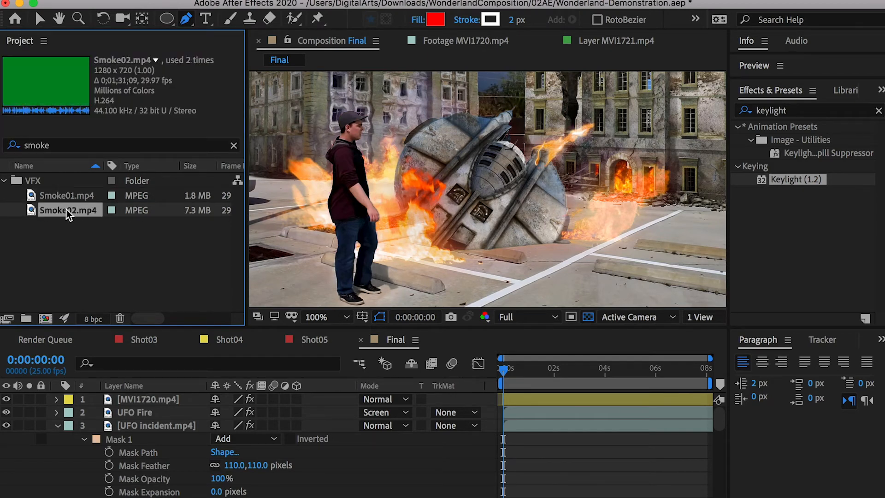
{"action": "left_click_drag", "start_coordinate": [54, 209], "coordinate": [155, 430]}
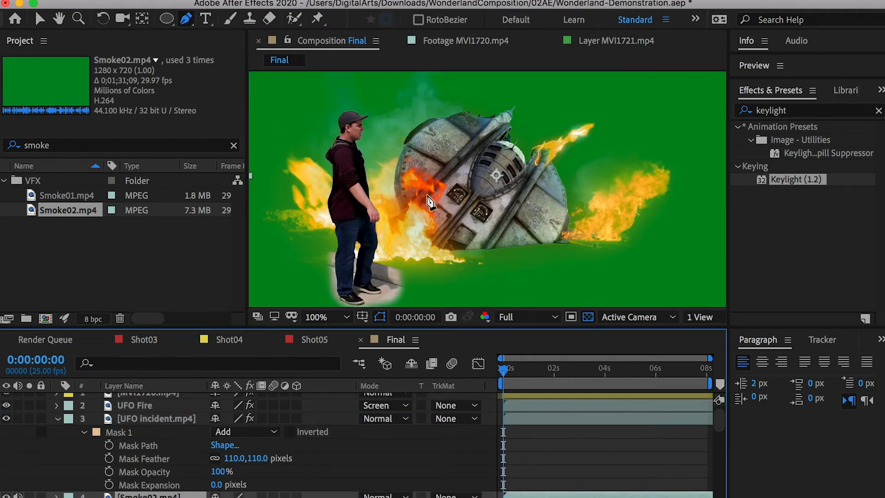
Step: Solo the Smoke02.mp4 layer and slide its clip earlier in time so dense smoke already fills the first frame
{"action": "key", "text": "comma"}
{"action": "left_click", "coordinate": [30, 495]}
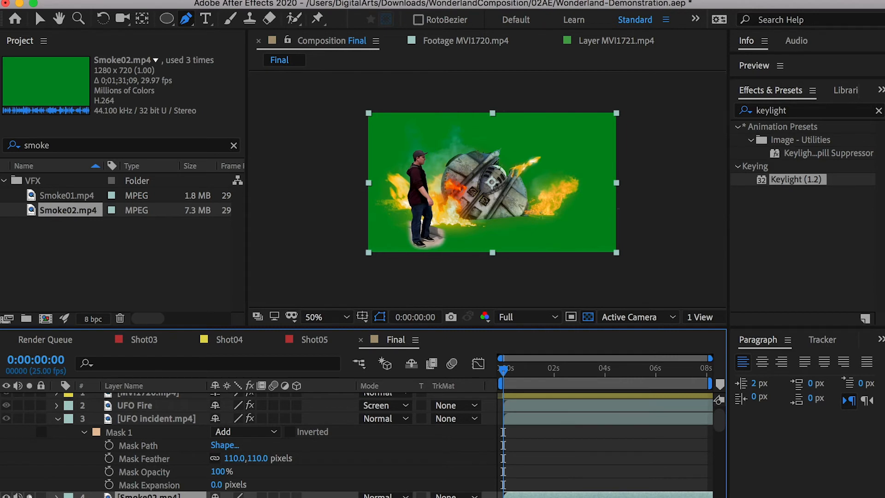
{"action": "left_click_drag", "start_coordinate": [538, 369], "coordinate": [690, 368]}
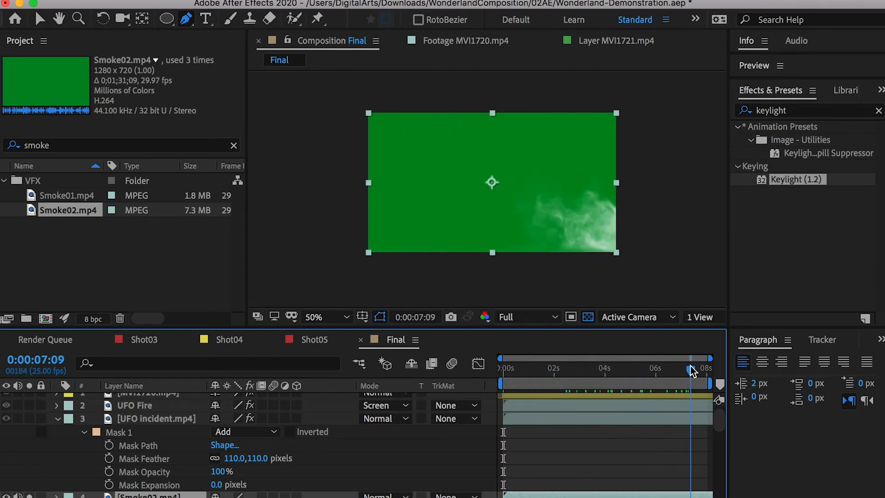
{"action": "left_click_drag", "start_coordinate": [503, 493], "coordinate": [525, 494]}
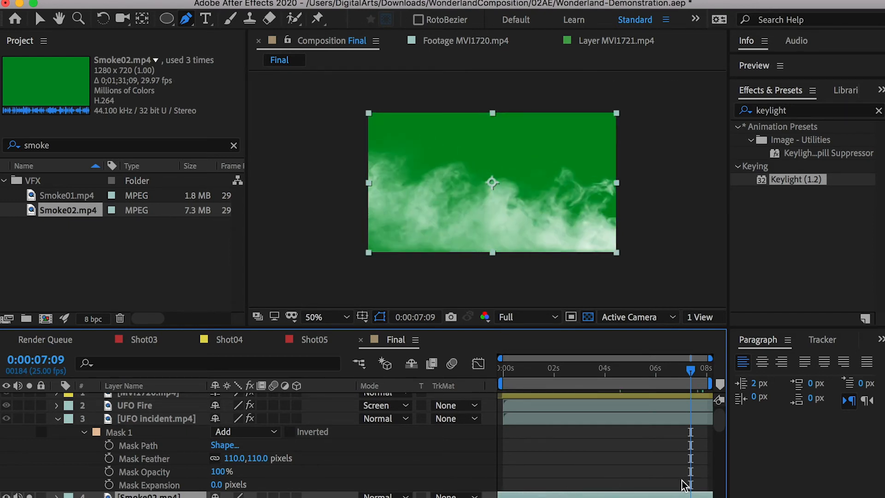
{"action": "key", "text": "Home"}
{"action": "left_click_drag", "start_coordinate": [606, 496], "coordinate": [540, 494]}
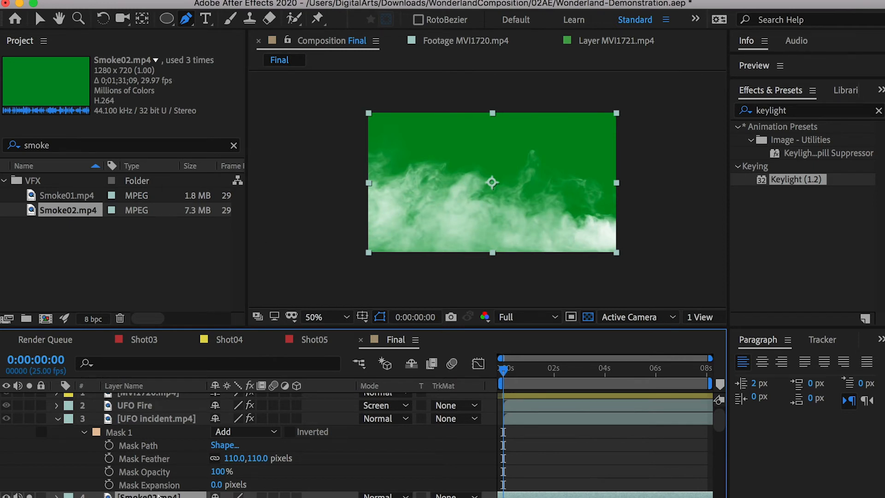
Step: Key out the green of Smoke02.mp4 with Keylight (1.2), sampling the background as Screen Colour, and unsolo the layer
{"action": "left_click_drag", "start_coordinate": [791, 186], "coordinate": [454, 201]}
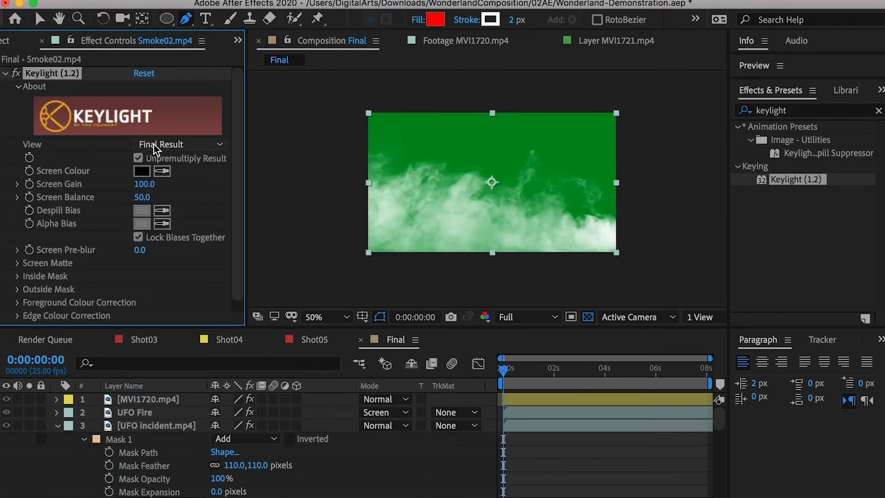
{"action": "key", "text": "v"}
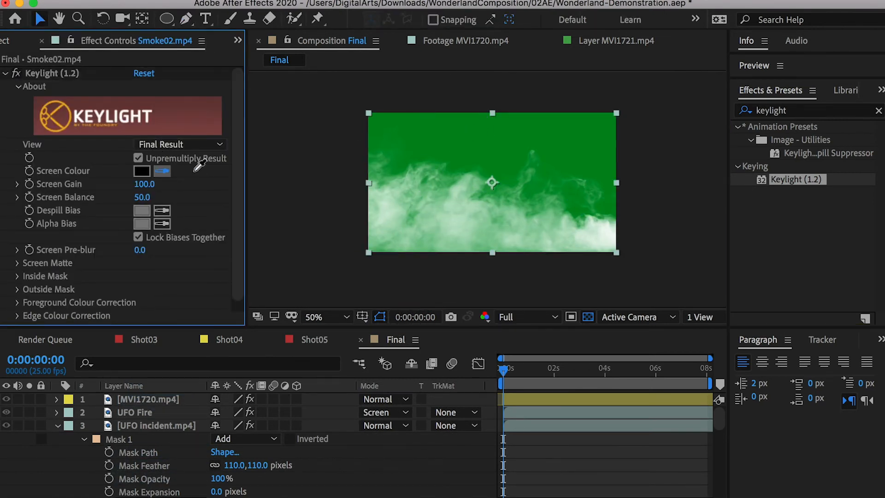
{"action": "left_click", "coordinate": [520, 129]}
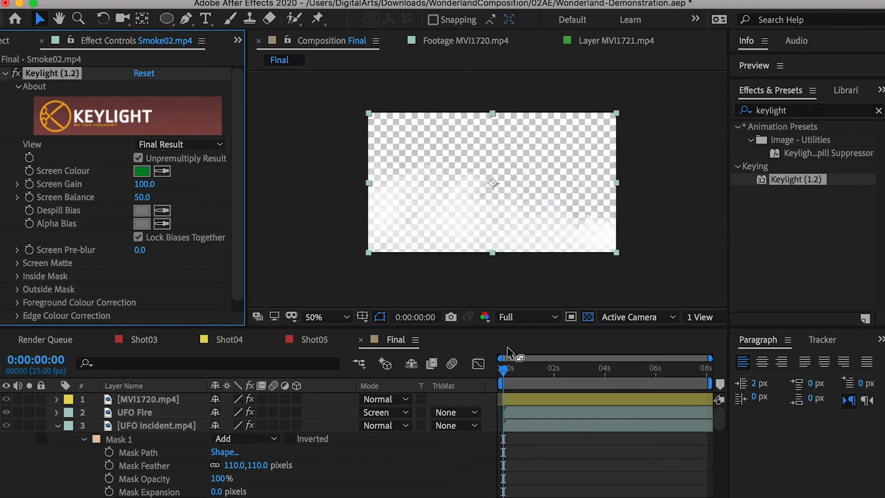
{"action": "scroll", "coordinate": [80, 492], "scroll_direction": "down", "scroll_amount": 2}
{"action": "left_click", "coordinate": [29, 477]}
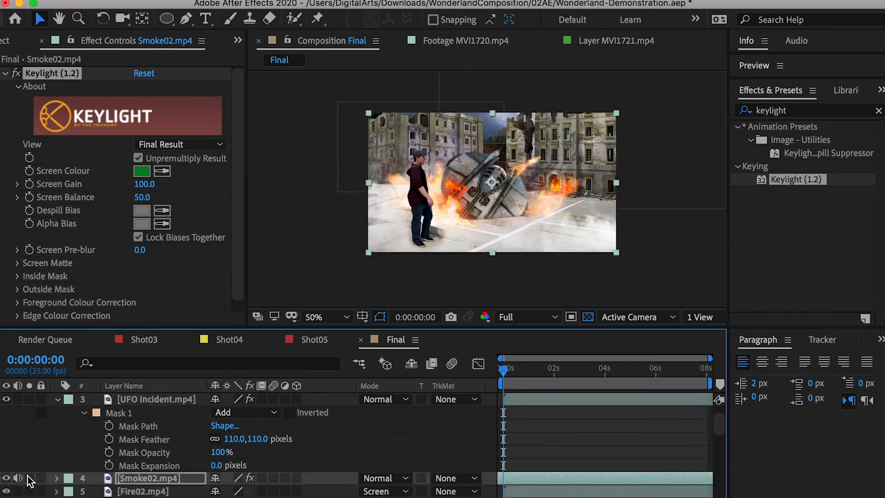
Step: Reposition the Smoke02.mp4 layer up and to the left so the smoke sits behind the man and the saucer
{"action": "left_click", "coordinate": [141, 480]}
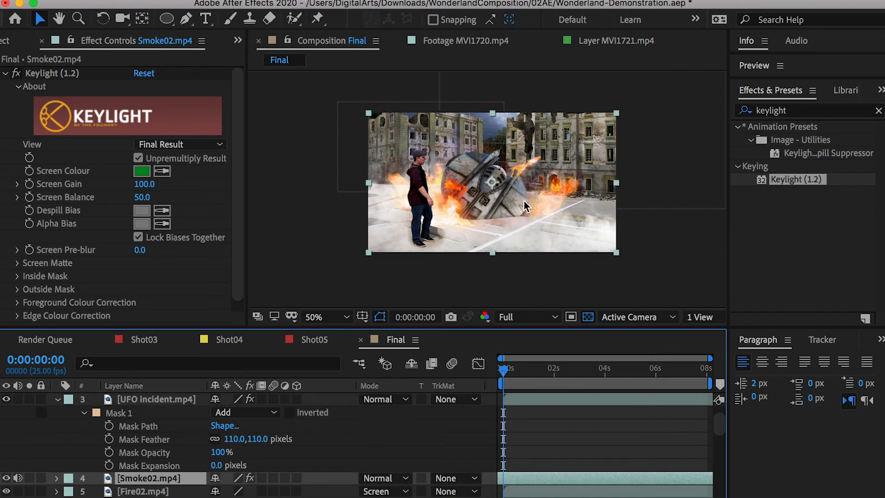
{"action": "left_click_drag", "start_coordinate": [526, 225], "coordinate": [532, 193]}
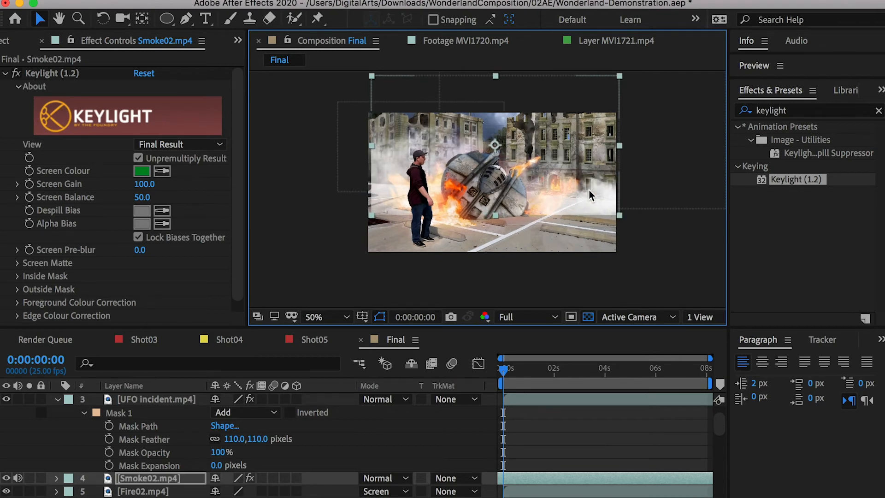
{"action": "left_click_drag", "start_coordinate": [586, 199], "coordinate": [487, 201]}
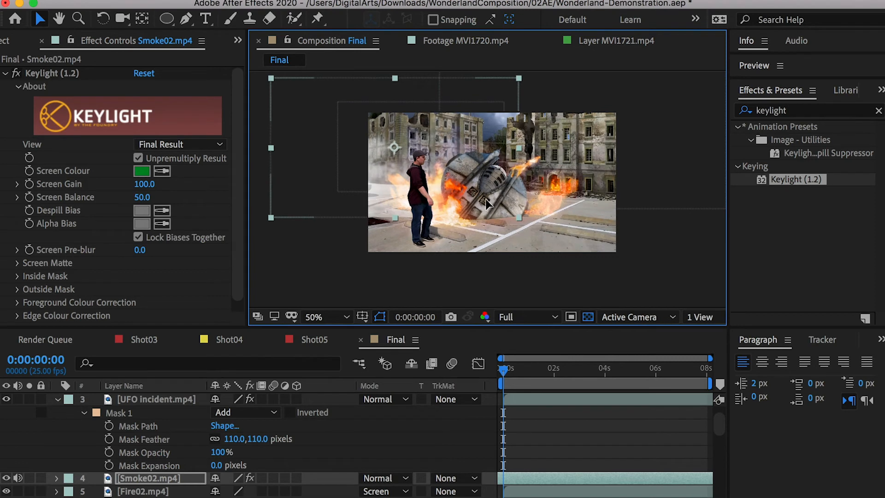
{"action": "key", "text": "shift+Left"}
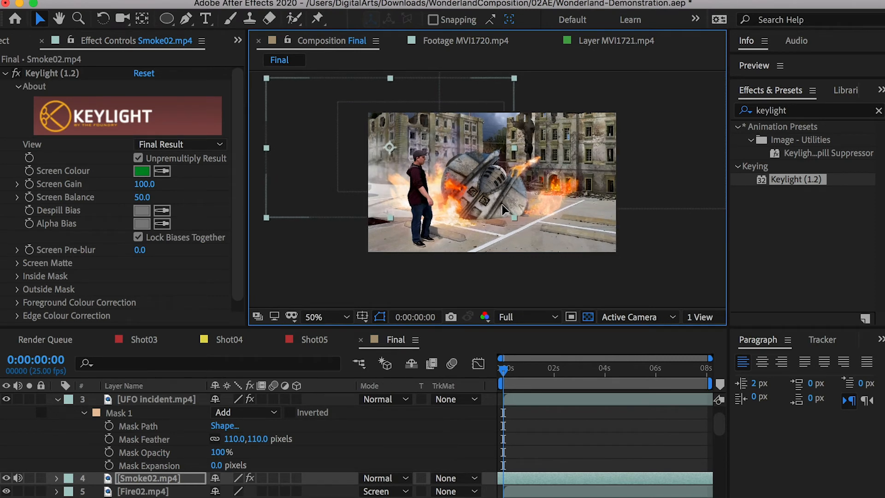
{"action": "left_click_drag", "start_coordinate": [502, 204], "coordinate": [505, 204]}
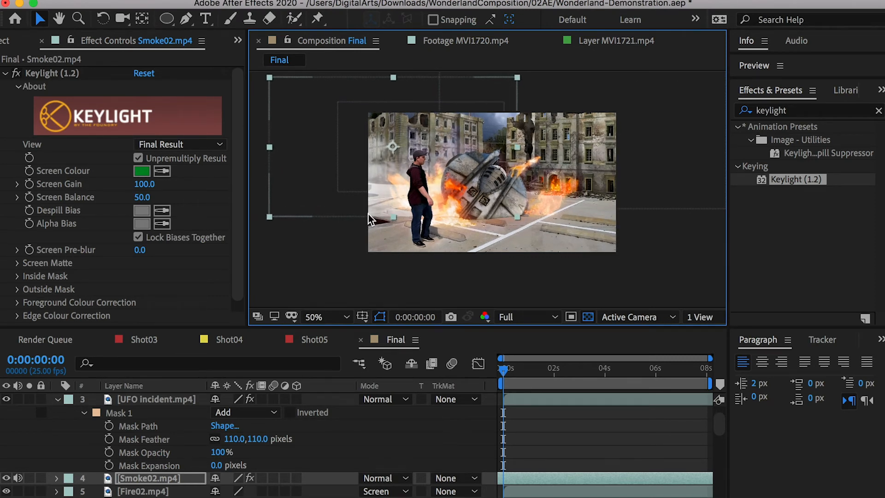
Step: Draw a wide rectangular mask over the lower edge of the Smoke02.mp4 layer, across the pavement
{"action": "left_click", "coordinate": [166, 20]}
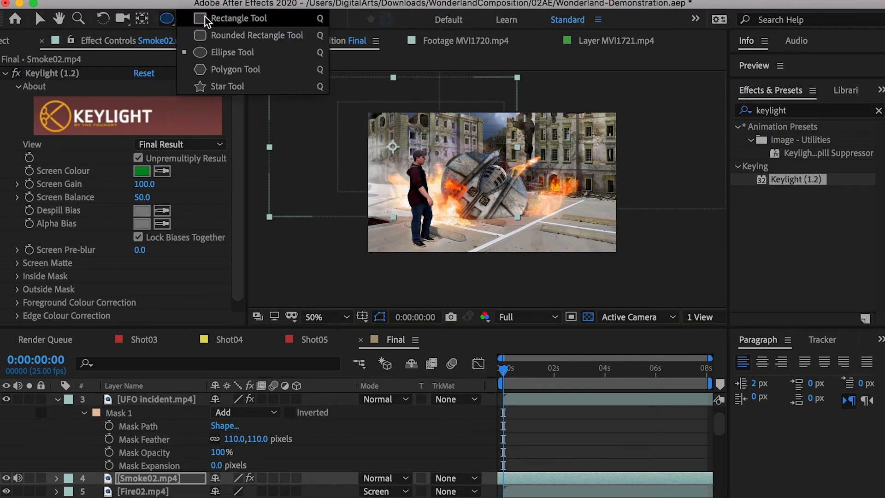
{"action": "left_click", "coordinate": [205, 17]}
{"action": "left_click_drag", "start_coordinate": [573, 256], "coordinate": [349, 209]}
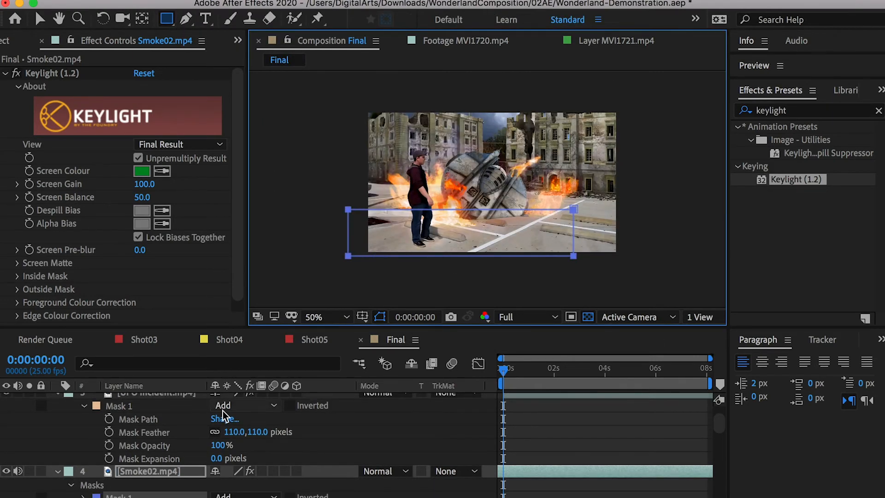
Step: Set the Smoke02.mp4 mask to Subtract and feather it to 104 pixels
{"action": "scroll", "coordinate": [106, 467], "scroll_direction": "down", "scroll_amount": 3}
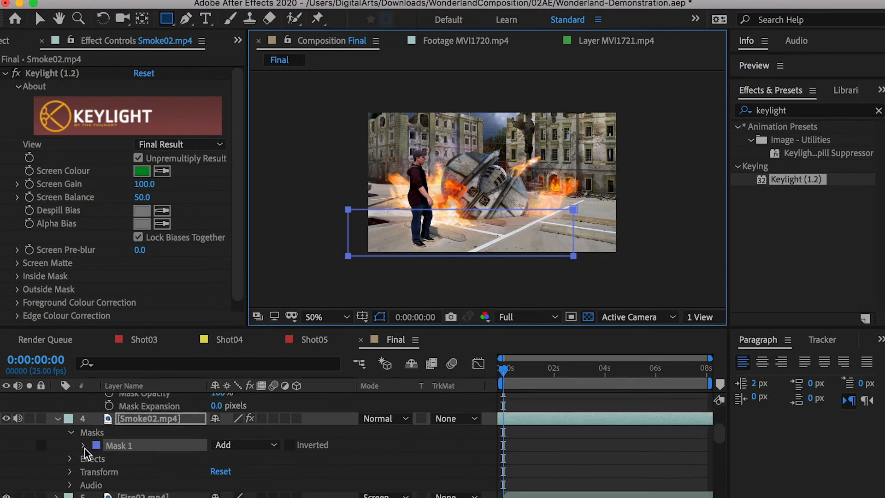
{"action": "left_click", "coordinate": [227, 446]}
{"action": "left_click", "coordinate": [248, 490]}
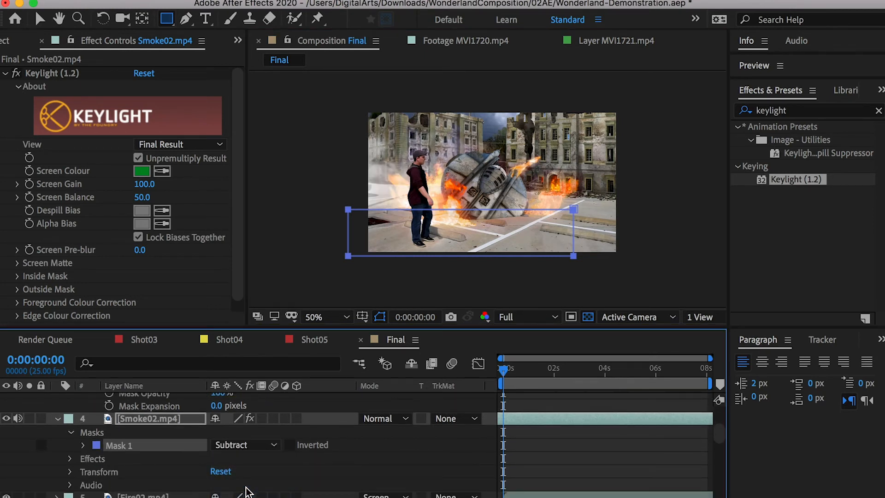
{"action": "left_click", "coordinate": [85, 445]}
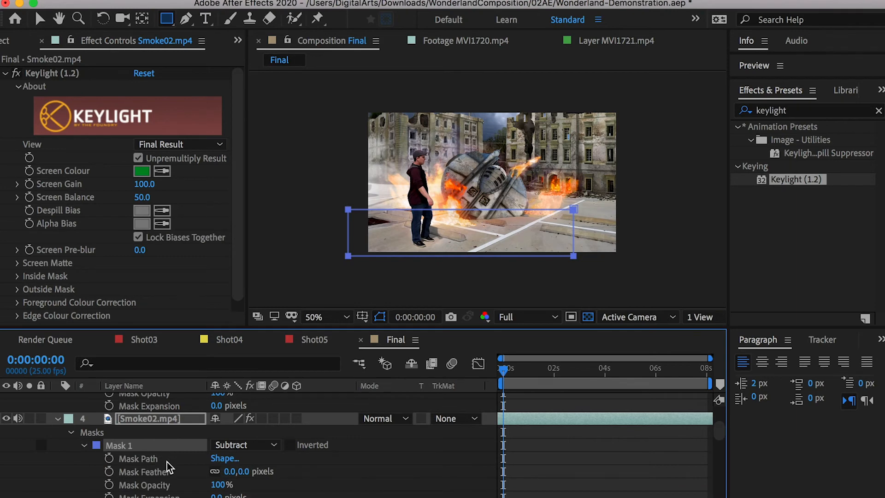
{"action": "left_click_drag", "start_coordinate": [242, 471], "coordinate": [338, 475]}
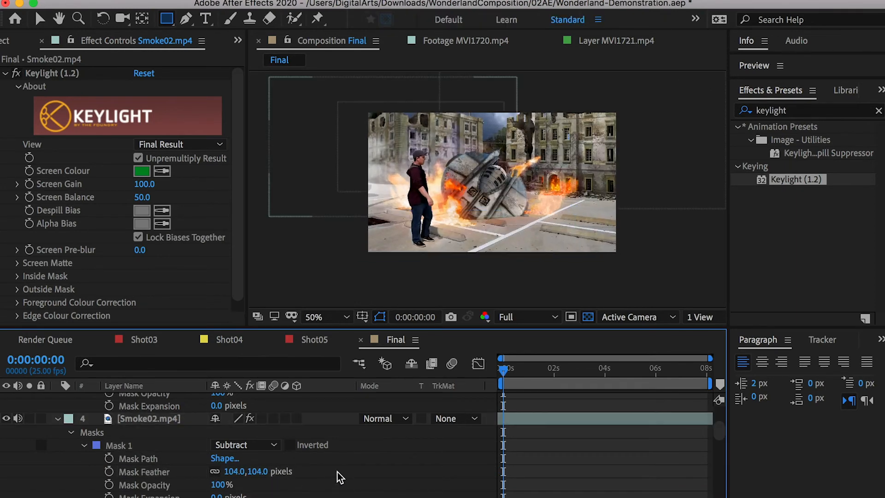
Step: Play back the opening of the composition to review the smoke and return to the first frame
{"action": "key", "text": "space"}
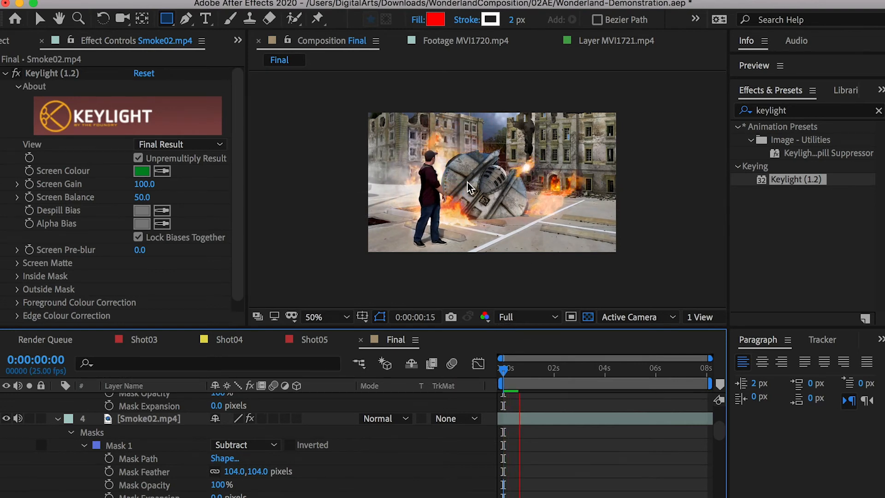
{"action": "key", "text": "space"}
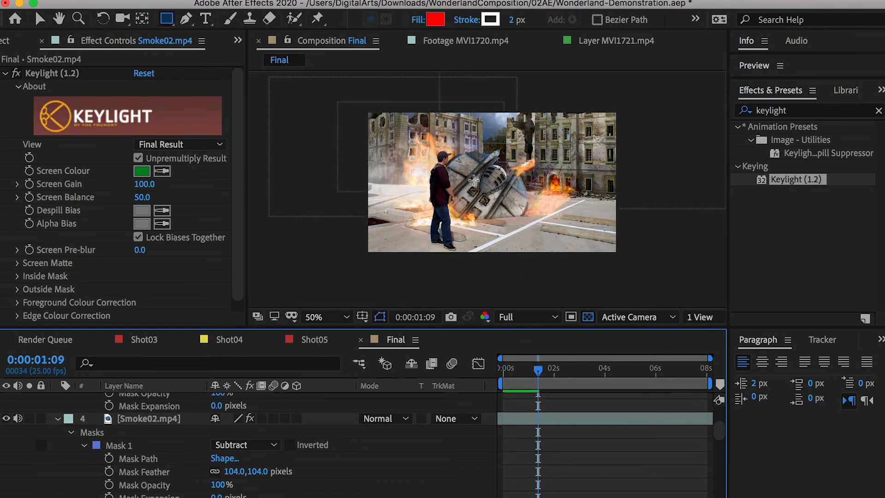
{"action": "left_click_drag", "start_coordinate": [538, 370], "coordinate": [480, 368]}
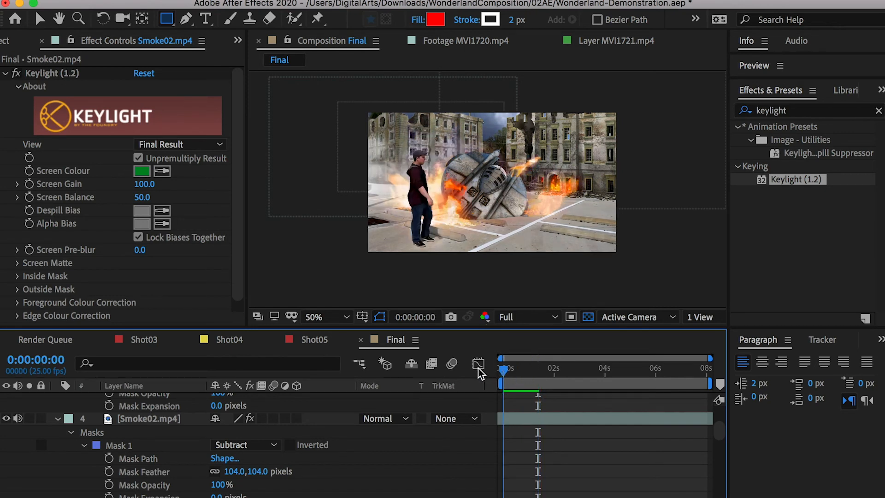
Step: Add Smoke01.mp4 to the Final composition directly above the UFO Fire layer
{"action": "scroll", "coordinate": [172, 440], "scroll_direction": "up", "scroll_amount": 2}
{"action": "scroll", "coordinate": [173, 438], "scroll_direction": "up", "scroll_amount": 5}
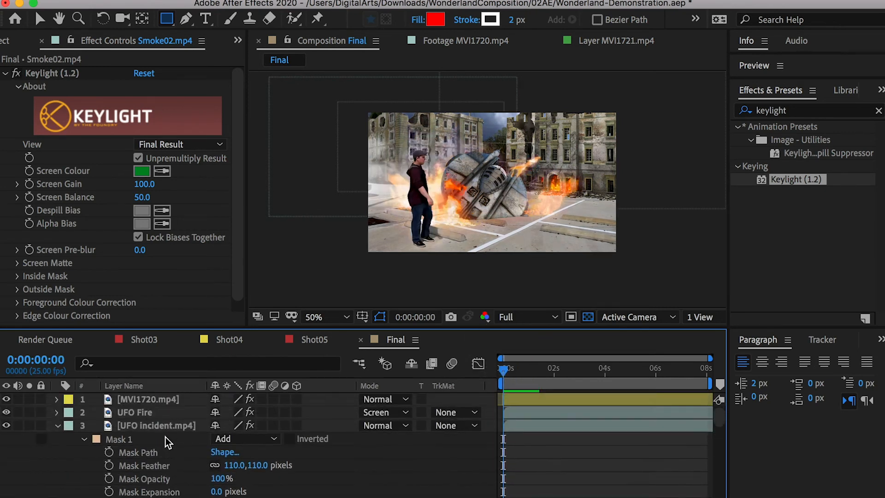
{"action": "left_click", "coordinate": [139, 412]}
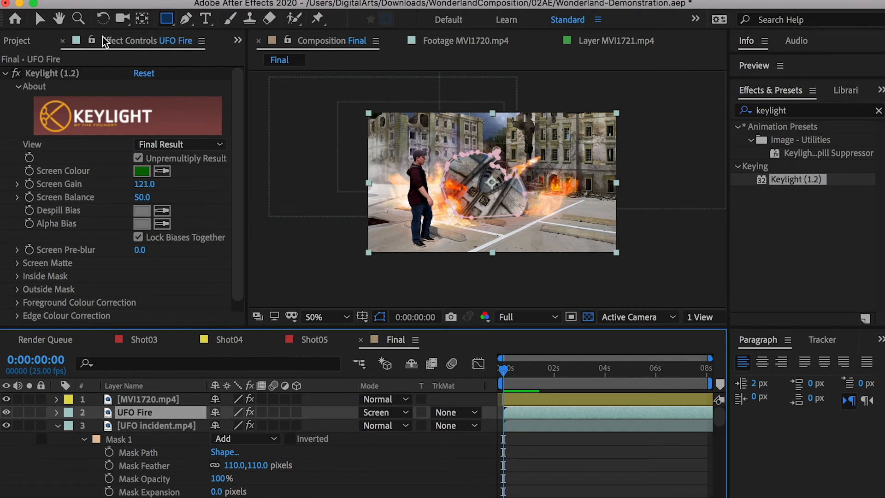
{"action": "left_click", "coordinate": [63, 40]}
{"action": "left_click", "coordinate": [66, 196]}
{"action": "left_click_drag", "start_coordinate": [65, 197], "coordinate": [110, 406]}
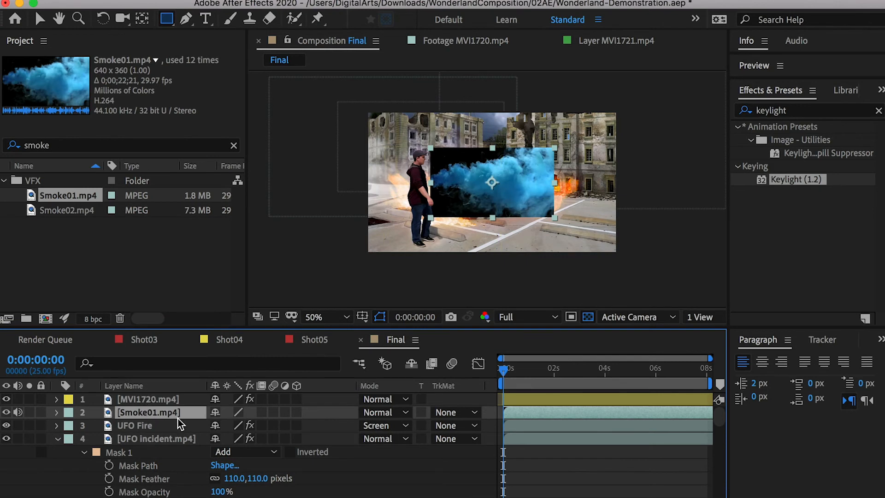
Step: Scale the Smoke01.mp4 layer to 185% and flip it horizontally
{"action": "key", "text": "s"}
{"action": "left_click_drag", "start_coordinate": [256, 424], "coordinate": [321, 429]}
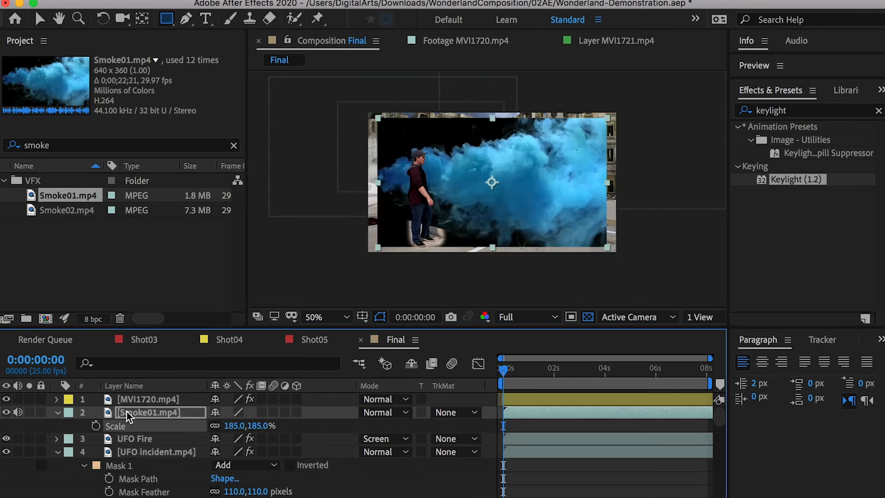
{"action": "right_click", "coordinate": [129, 412]}
{"action": "mouse_move", "coordinate": [217, 341]}
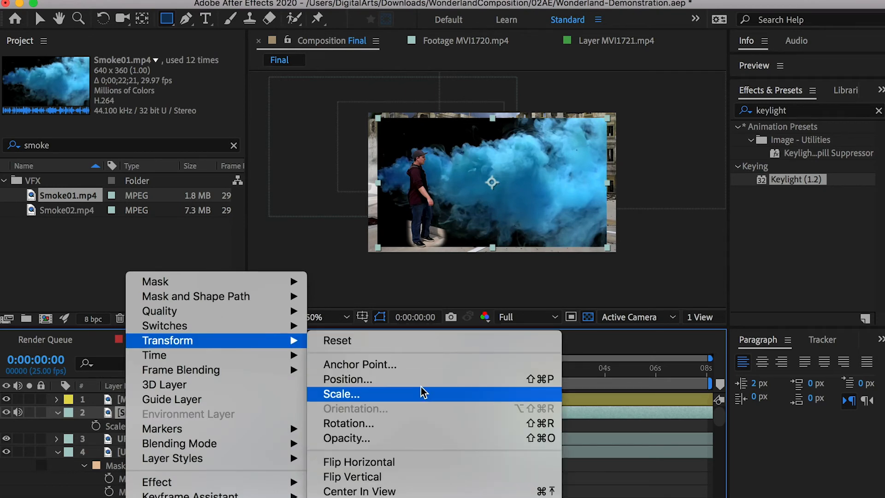
{"action": "left_click", "coordinate": [409, 461]}
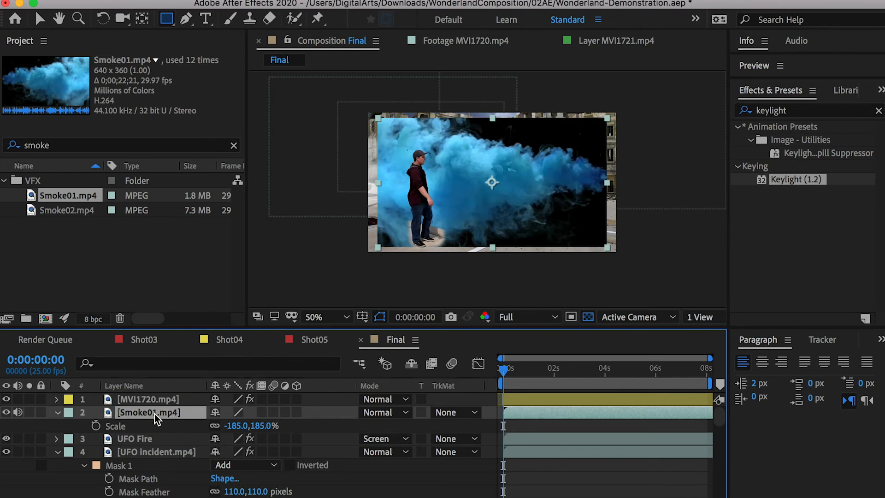
Step: Set Smoke01.mp4's blending mode to Screen and move it down and left so the smoke trails from the saucer behind the man
{"action": "left_click", "coordinate": [386, 413]}
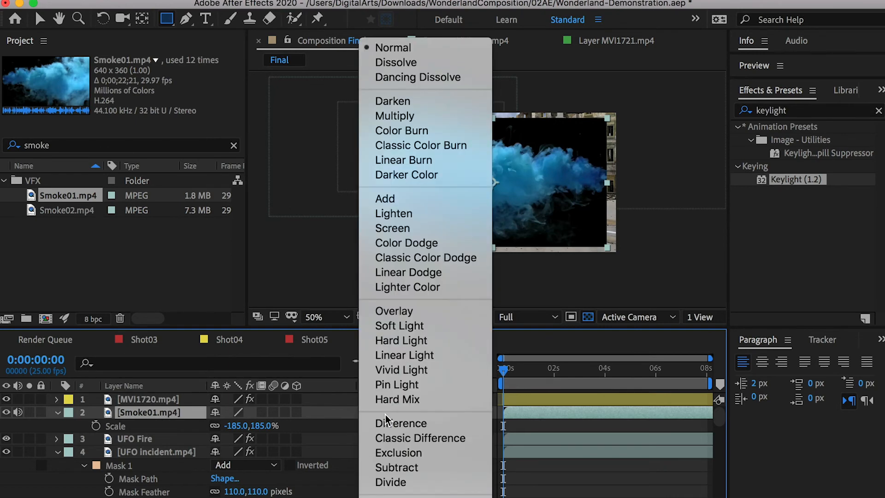
{"action": "left_click", "coordinate": [396, 229]}
{"action": "key", "text": "v"}
{"action": "left_click_drag", "start_coordinate": [528, 169], "coordinate": [446, 222]}
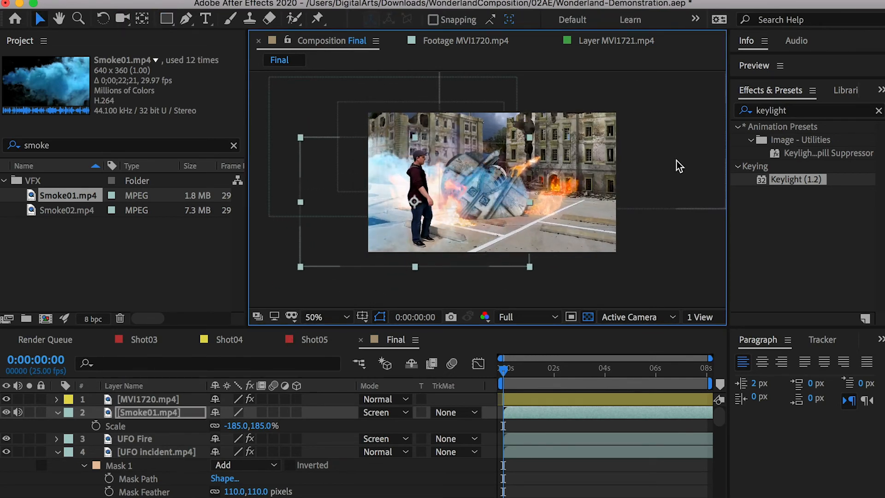
Step: Apply Hue/Saturation to Smoke01.mp4 with Master Hue at -153° and Master Saturation at -100 to turn the smoke grey
{"action": "left_click_drag", "start_coordinate": [795, 112], "coordinate": [711, 114]}
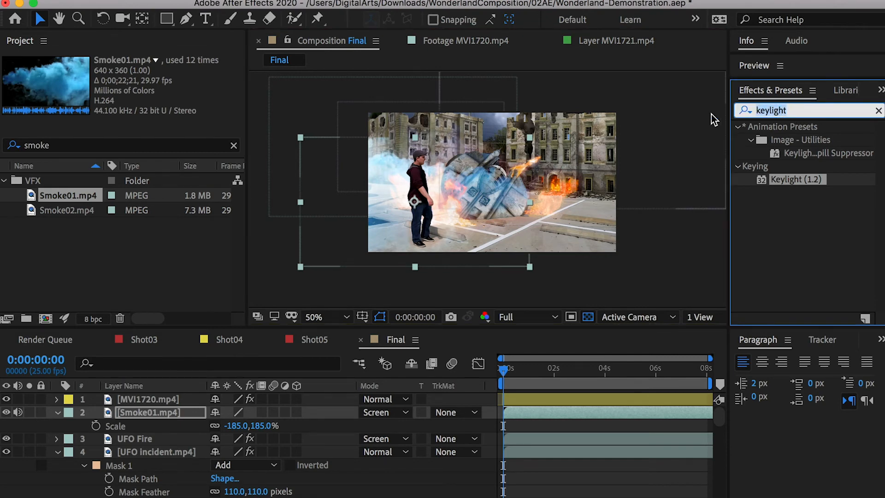
{"action": "type", "text": "hue"}
{"action": "left_click_drag", "start_coordinate": [825, 194], "coordinate": [134, 415]}
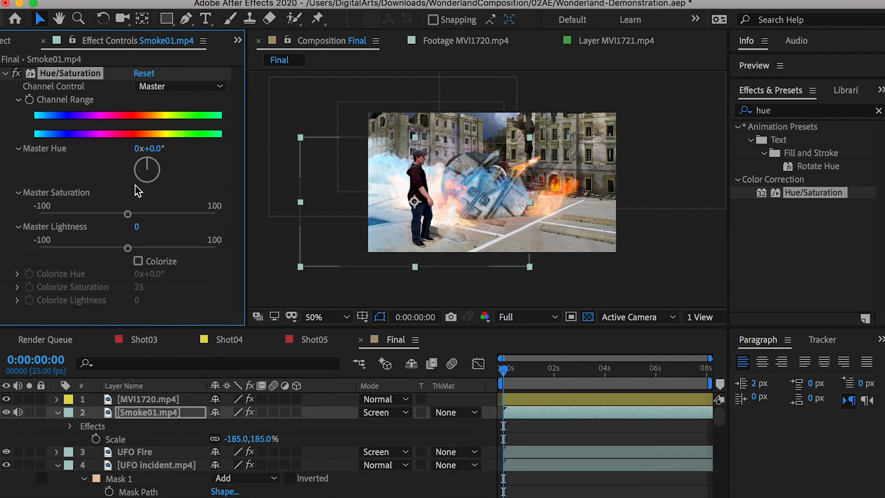
{"action": "left_click_drag", "start_coordinate": [146, 159], "coordinate": [205, 184]}
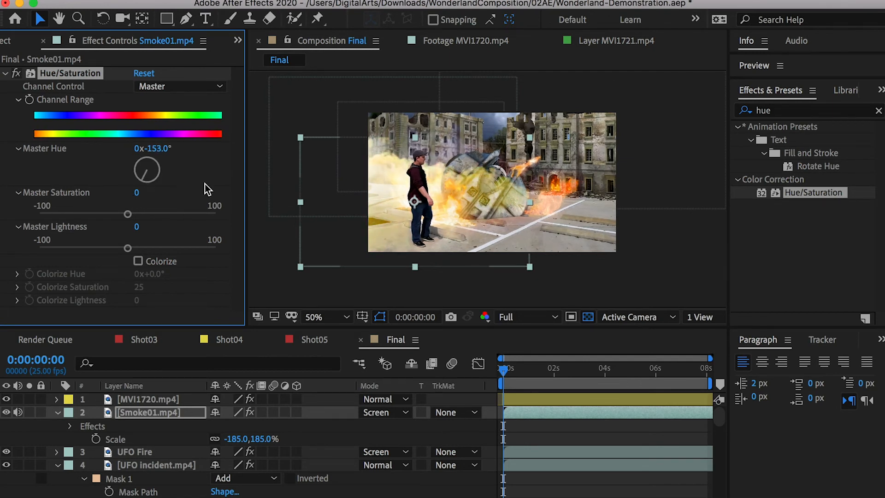
{"action": "left_click_drag", "start_coordinate": [127, 214], "coordinate": [40, 215]}
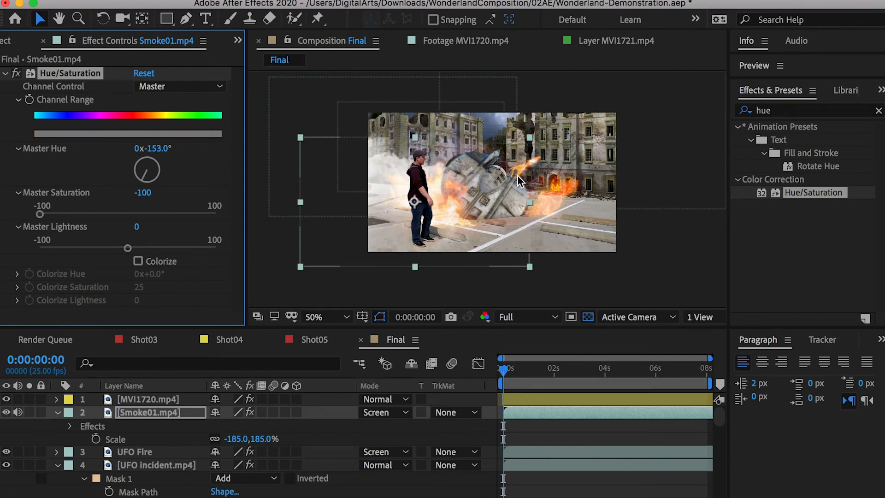
Step: Reduce the flipped Smoke01.mp4 layer's scale to 152% and move it so the smoke sits low behind the man
{"action": "left_click", "coordinate": [154, 401]}
{"action": "left_click", "coordinate": [149, 414]}
{"action": "key", "text": "s"}
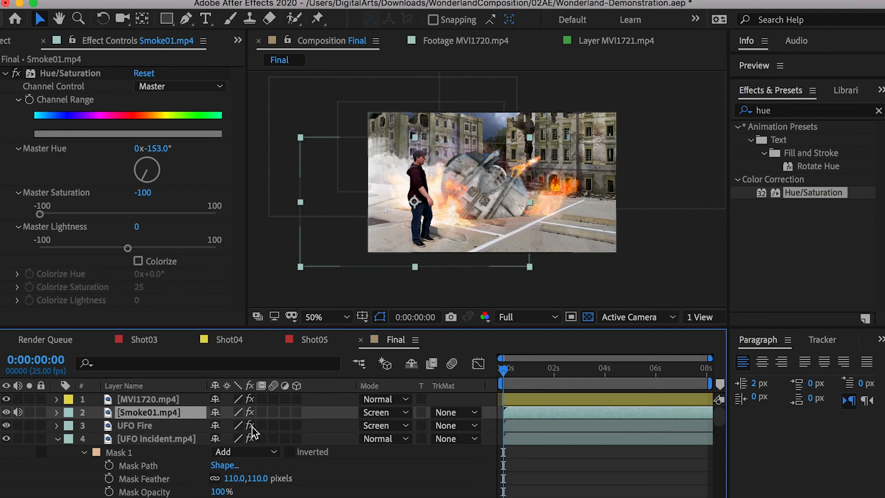
{"action": "key", "text": "s"}
{"action": "left_click_drag", "start_coordinate": [255, 426], "coordinate": [271, 426]}
{"action": "left_click_drag", "start_coordinate": [473, 185], "coordinate": [466, 200]}
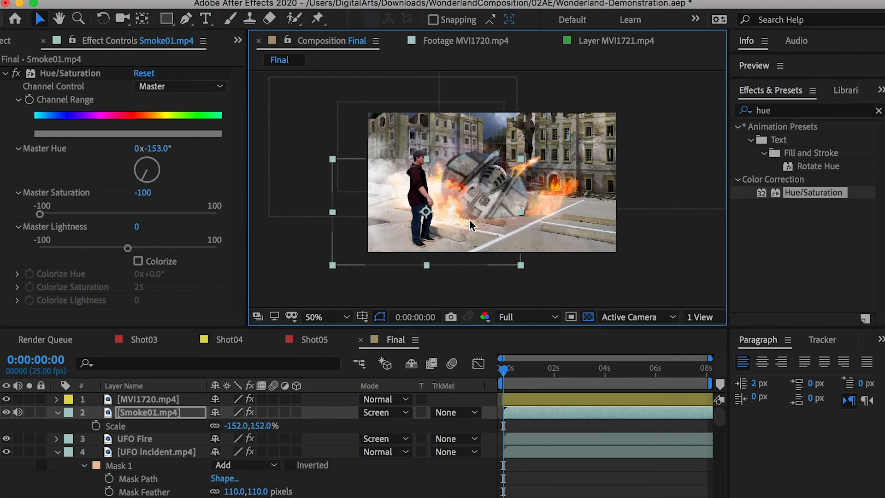
Step: Draw a rectangular mask across the lower part of Smoke01.mp4, over the foreground pavement, and set it to Subtract
{"action": "left_click", "coordinate": [159, 417]}
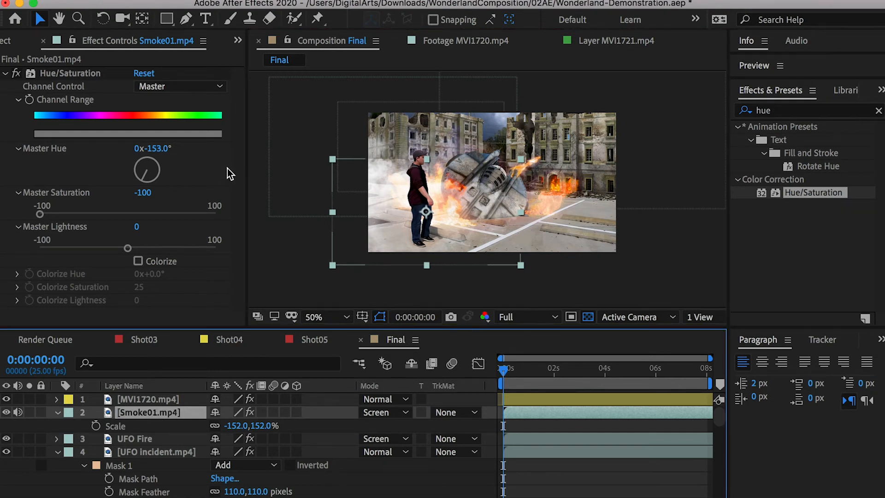
{"action": "left_click_drag", "start_coordinate": [528, 274], "coordinate": [311, 228]}
{"action": "left_click", "coordinate": [136, 453]}
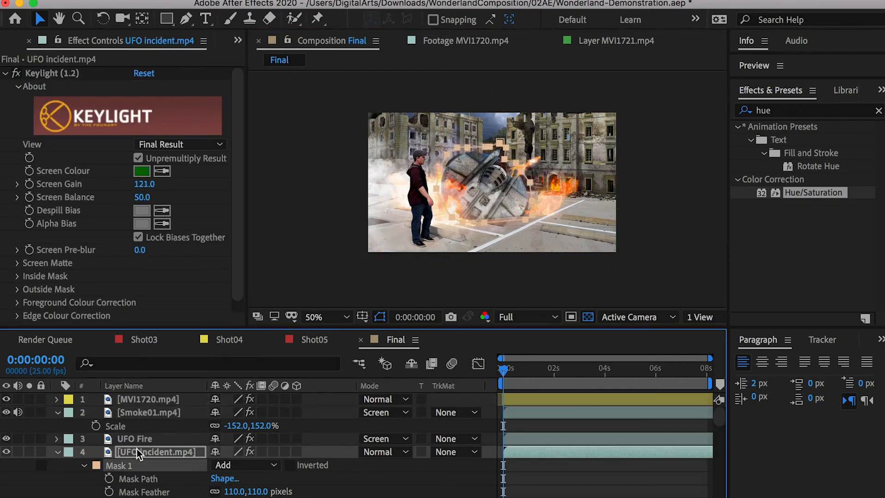
{"action": "left_click", "coordinate": [138, 415]}
{"action": "left_click", "coordinate": [167, 18]}
{"action": "left_click_drag", "start_coordinate": [554, 280], "coordinate": [318, 222]}
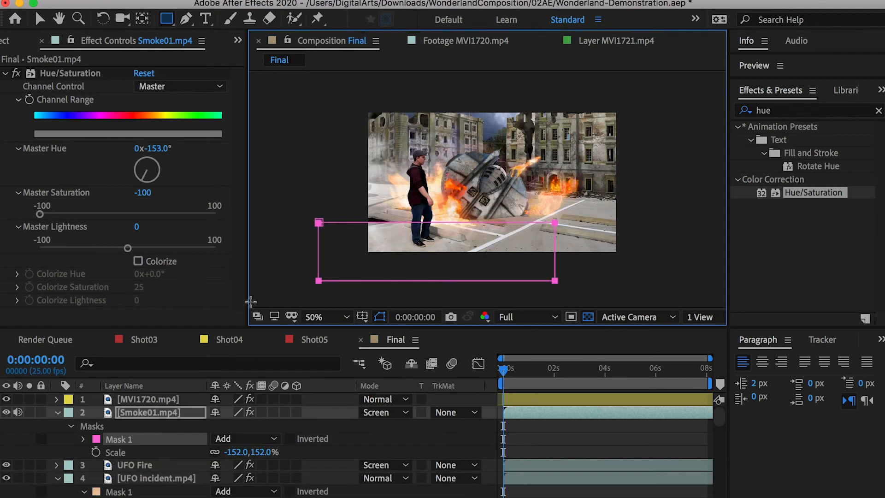
{"action": "left_click", "coordinate": [241, 439]}
{"action": "left_click", "coordinate": [248, 484]}
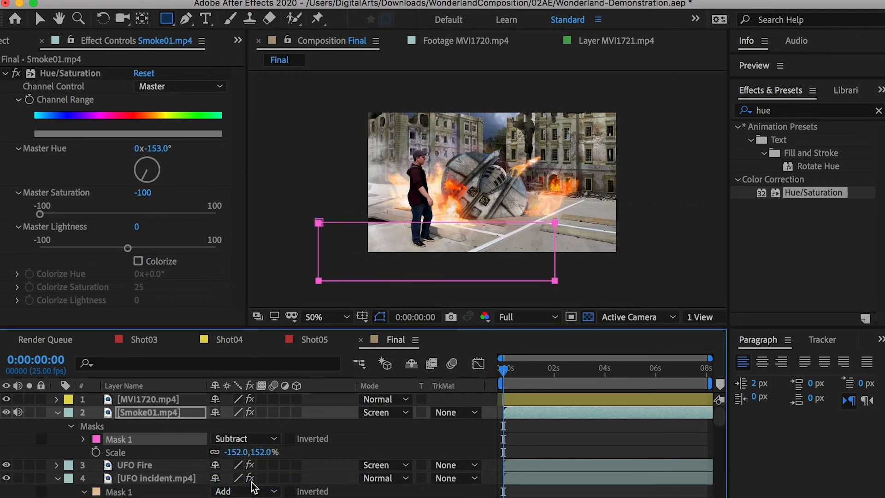
Step: Feather the lower Smoke01.mp4 mask by 79 pixels and preview the composition up to 0:00:01:16
{"action": "left_click", "coordinate": [83, 438]}
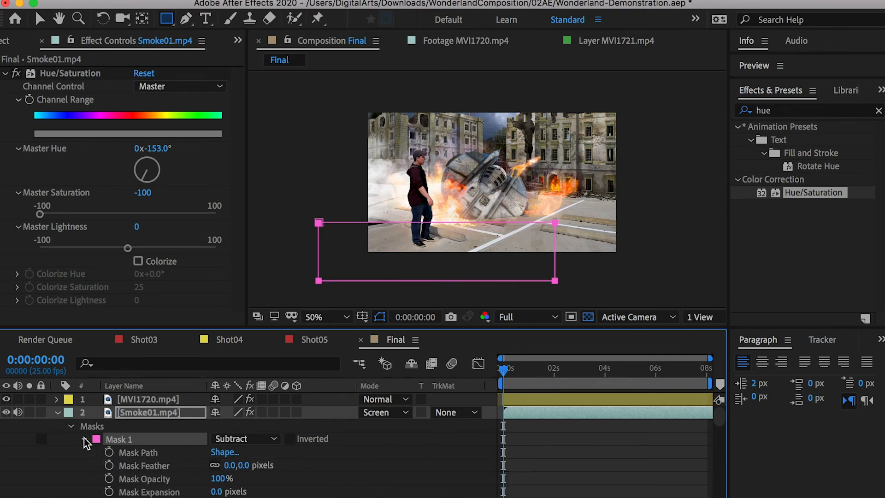
{"action": "left_click_drag", "start_coordinate": [240, 467], "coordinate": [352, 466]}
{"action": "left_click", "coordinate": [351, 465]}
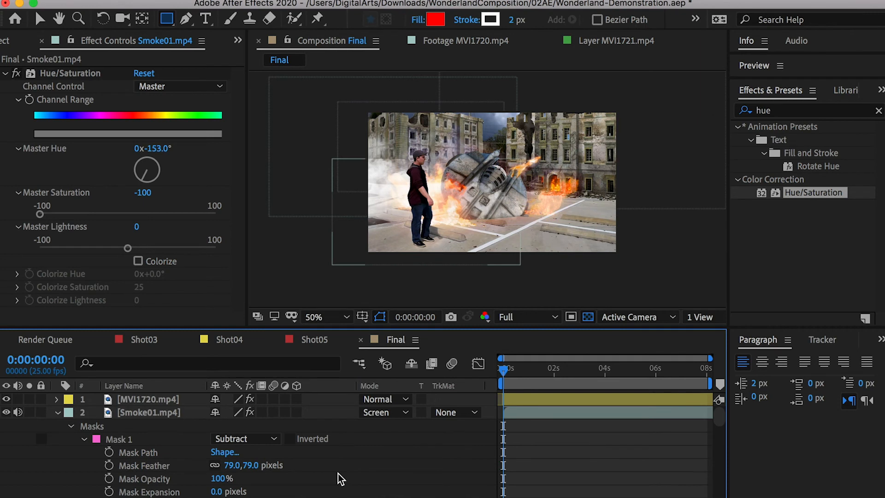
{"action": "key", "text": "space"}
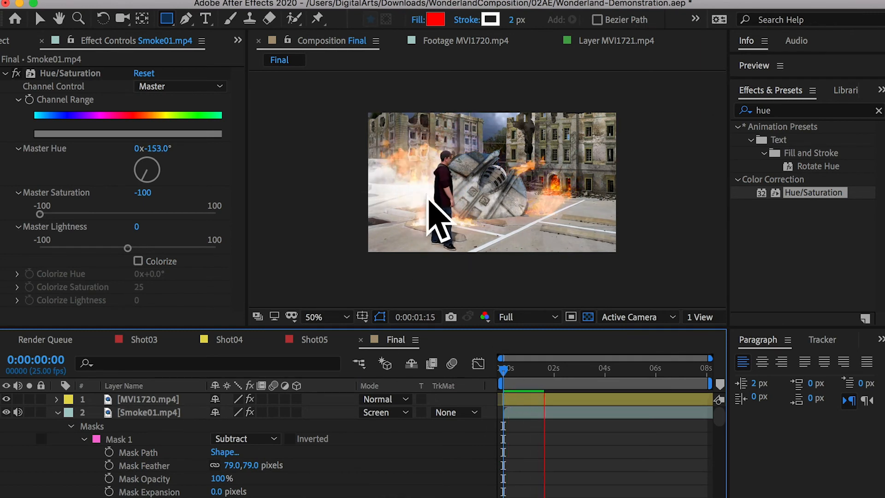
{"action": "key", "text": "space"}
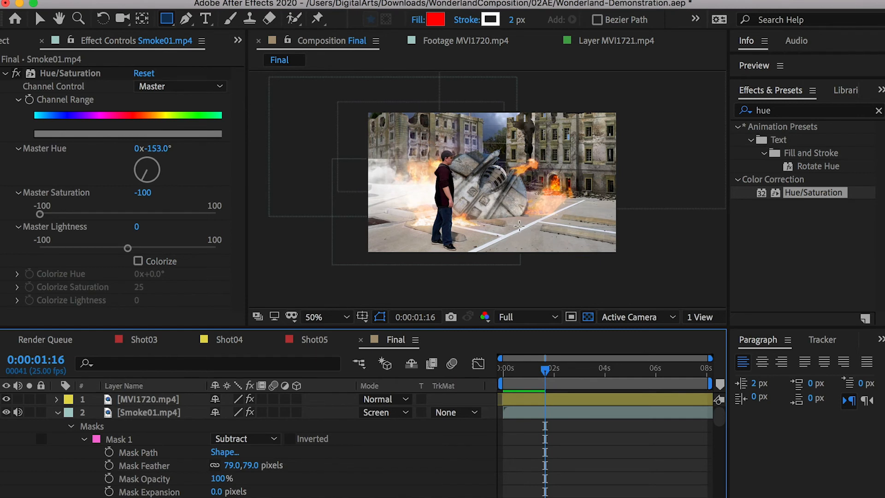
Step: Draw a second rectangular mask over the right edge of Smoke01.mp4 and set it to Subtract
{"action": "left_click", "coordinate": [265, 413]}
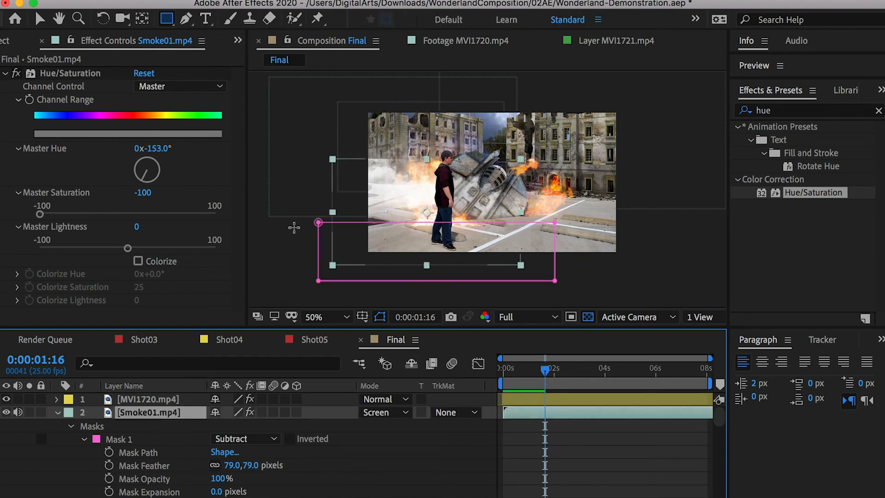
{"action": "left_click_drag", "start_coordinate": [506, 159], "coordinate": [605, 261]}
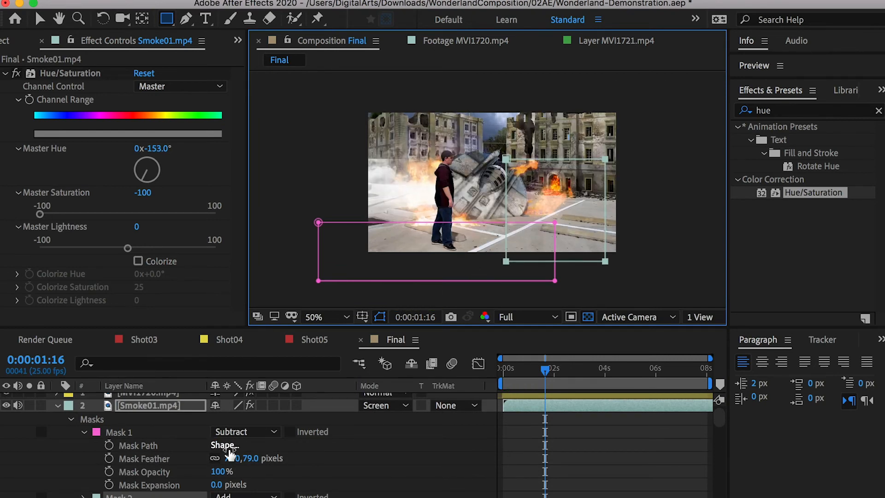
{"action": "scroll", "coordinate": [221, 447], "scroll_direction": "down", "scroll_amount": 5}
{"action": "scroll", "coordinate": [228, 407], "scroll_direction": "up", "scroll_amount": 1}
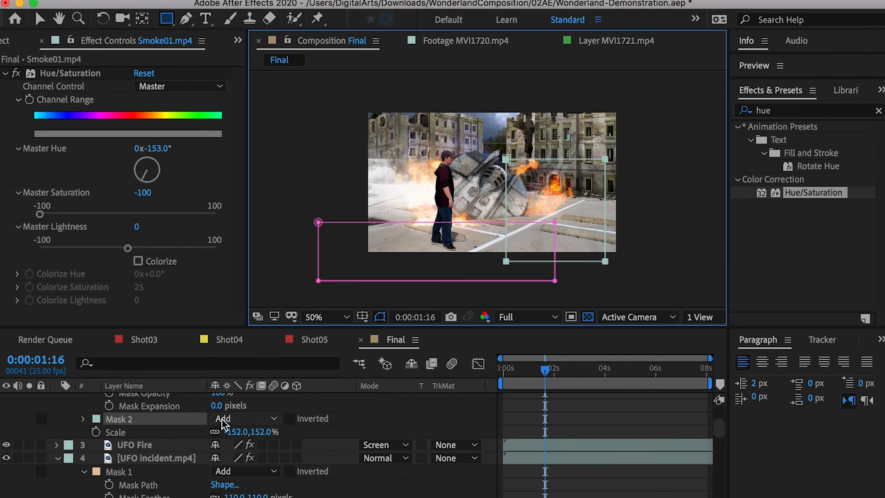
{"action": "left_click", "coordinate": [228, 418]}
{"action": "left_click", "coordinate": [247, 463]}
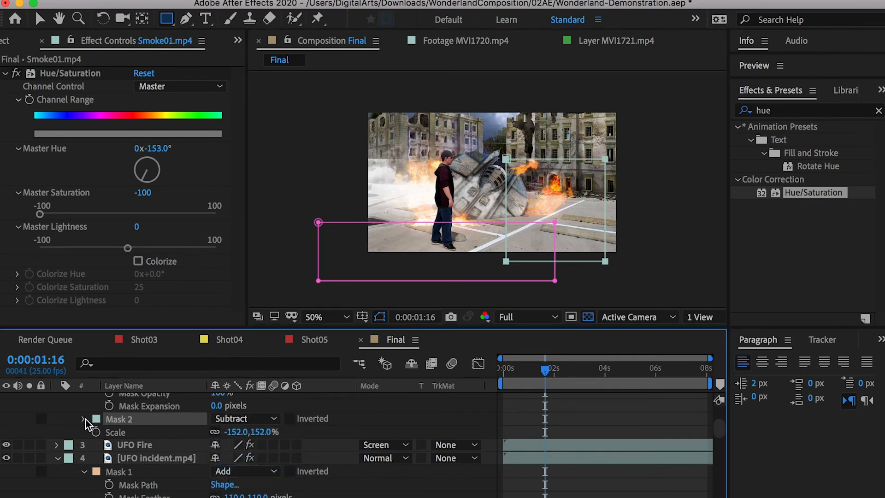
Step: Feather Smoke01.mp4's second mask by 95 pixels, preview the smoke, and return to the first frame
{"action": "left_click", "coordinate": [84, 419]}
{"action": "left_click_drag", "start_coordinate": [241, 445], "coordinate": [383, 443]}
{"action": "left_click", "coordinate": [383, 442]}
{"action": "key", "text": "space"}
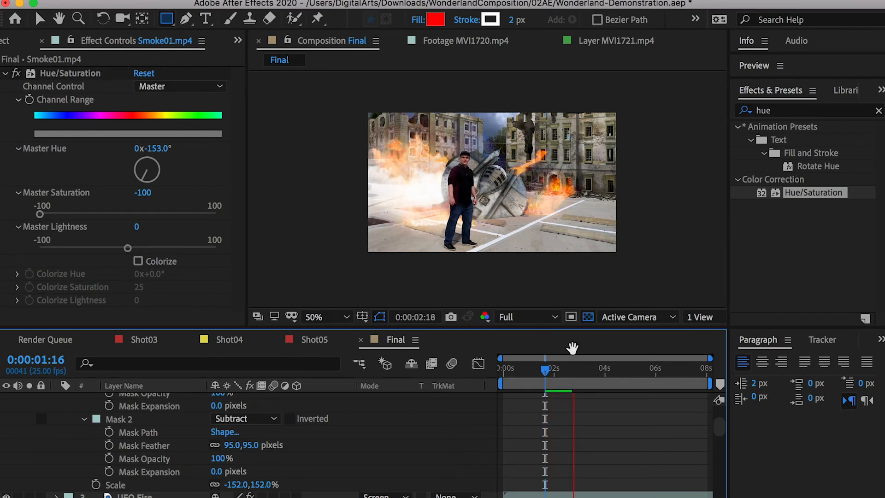
{"action": "left_click_drag", "start_coordinate": [564, 366], "coordinate": [477, 367]}
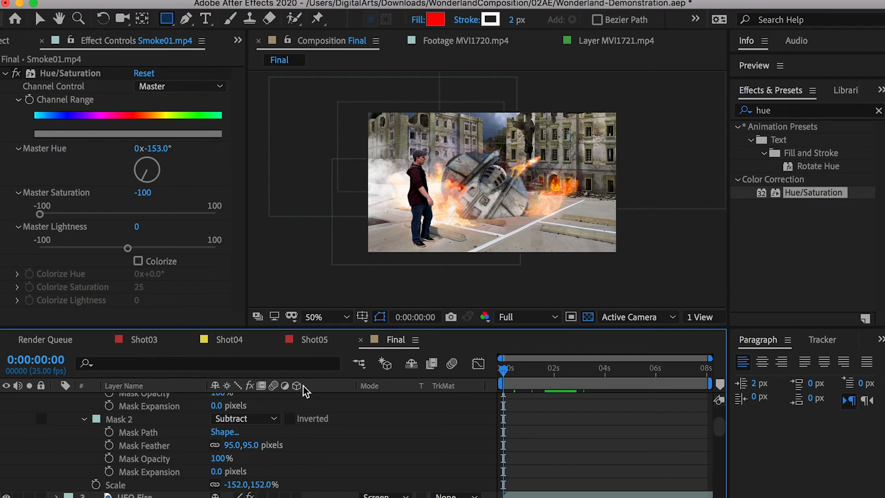
Step: Collapse the Smoke01.mp4 and UFO incident.mp4 layer properties and select Smoke02.mp4 among the project footage
{"action": "scroll", "coordinate": [139, 430], "scroll_direction": "up", "scroll_amount": 5}
{"action": "left_click", "coordinate": [58, 412]}
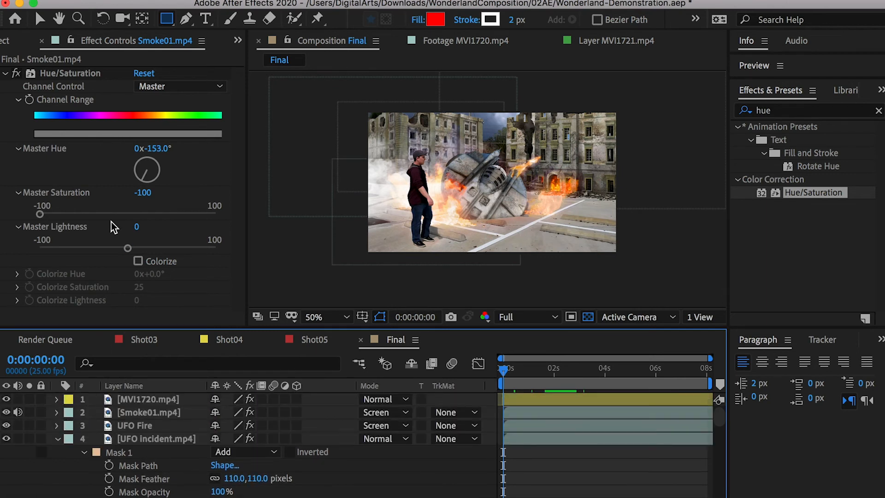
{"action": "left_click", "coordinate": [8, 75]}
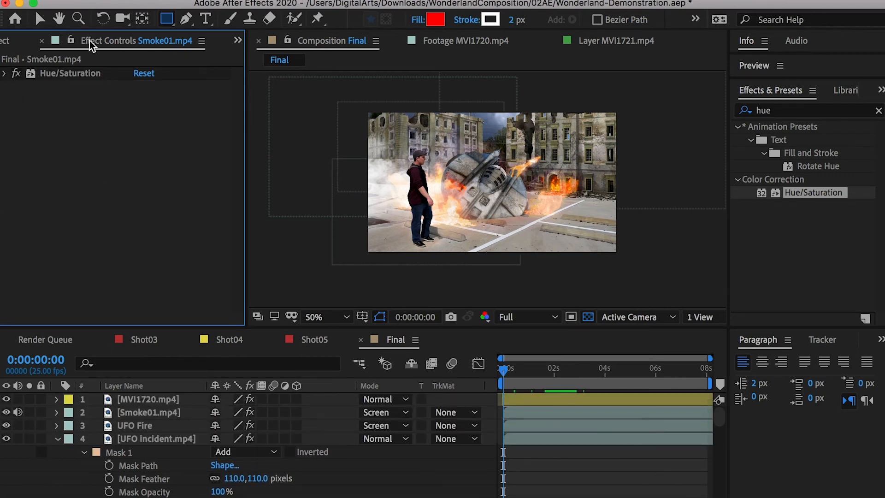
{"action": "left_click", "coordinate": [41, 41]}
{"action": "left_click", "coordinate": [67, 209]}
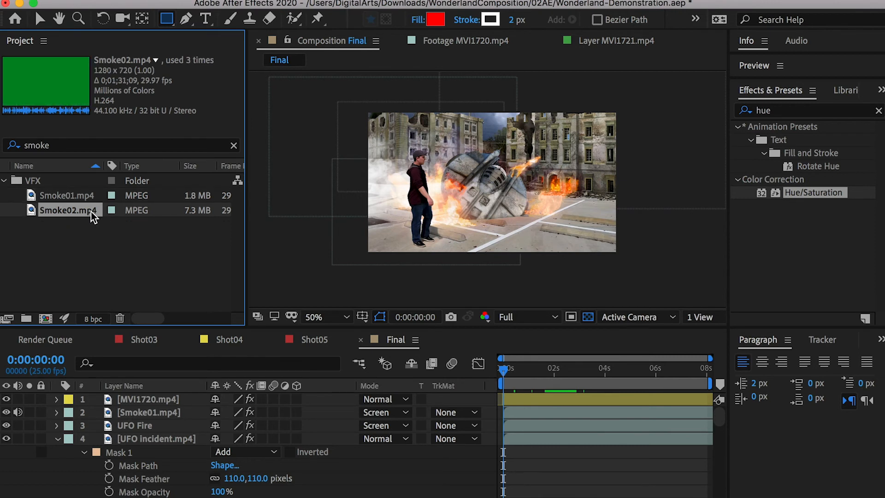
{"action": "scroll", "coordinate": [90, 212], "scroll_direction": "right", "scroll_amount": 2}
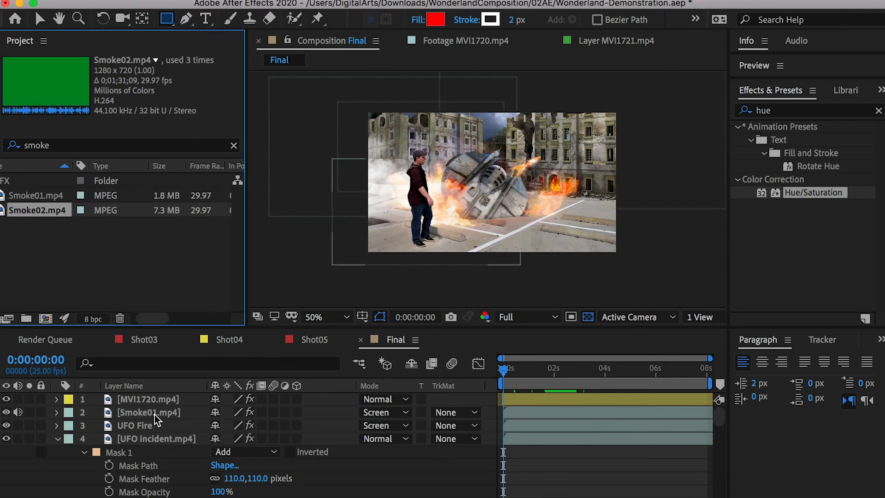
{"action": "left_click", "coordinate": [56, 438]}
Step: Duplicate the Smoke02.mp4 layer and bring the copy to the top of the layer stack
{"action": "left_click", "coordinate": [147, 454]}
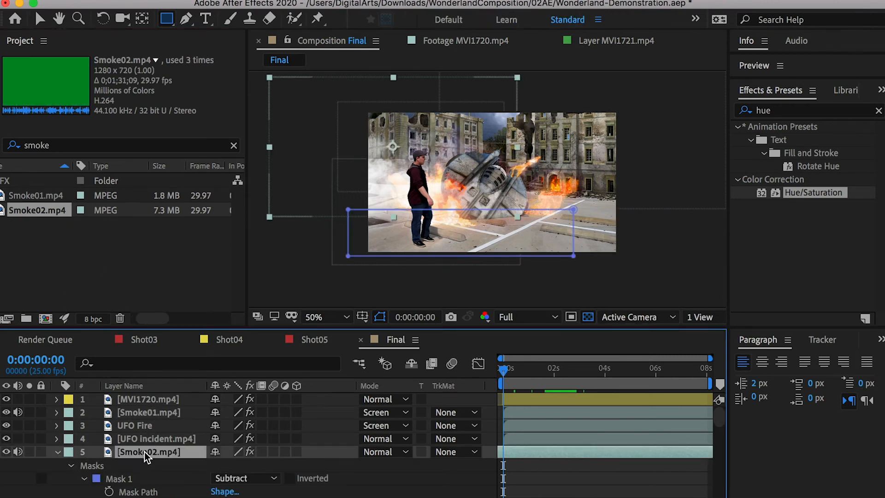
{"action": "key", "text": "super+d"}
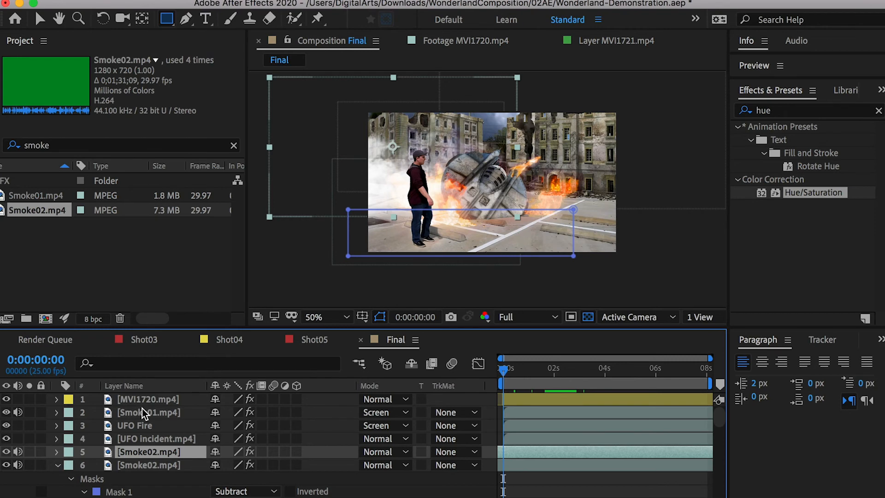
{"action": "key", "text": "super+shift+bracketright"}
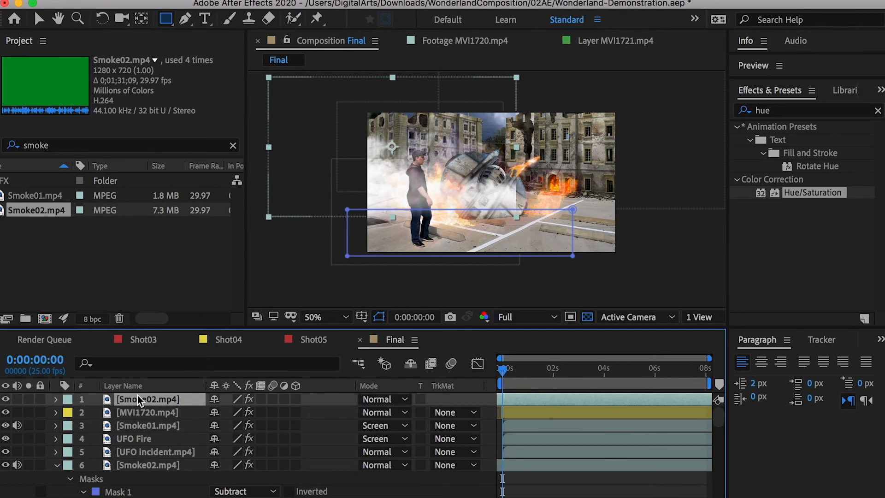
Step: Scale the top Smoke02.mp4 layer to 142% and move it right across the frame
{"action": "key", "text": "s"}
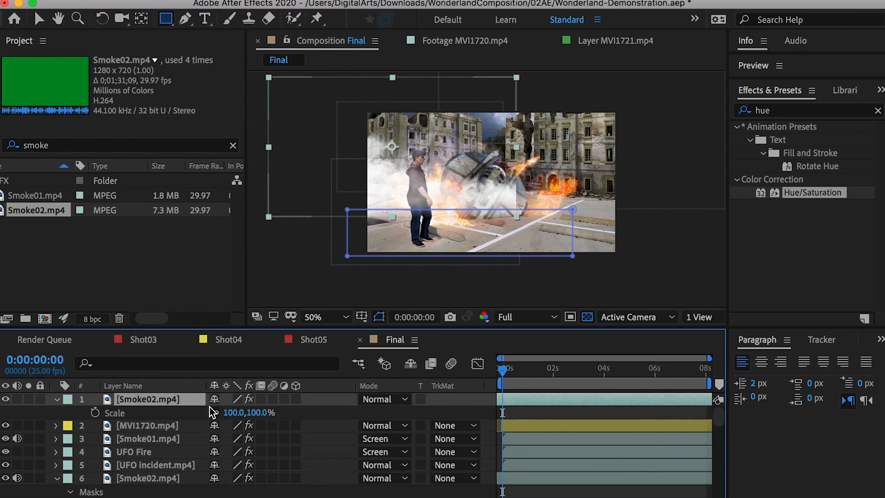
{"action": "left_click_drag", "start_coordinate": [252, 412], "coordinate": [350, 315]}
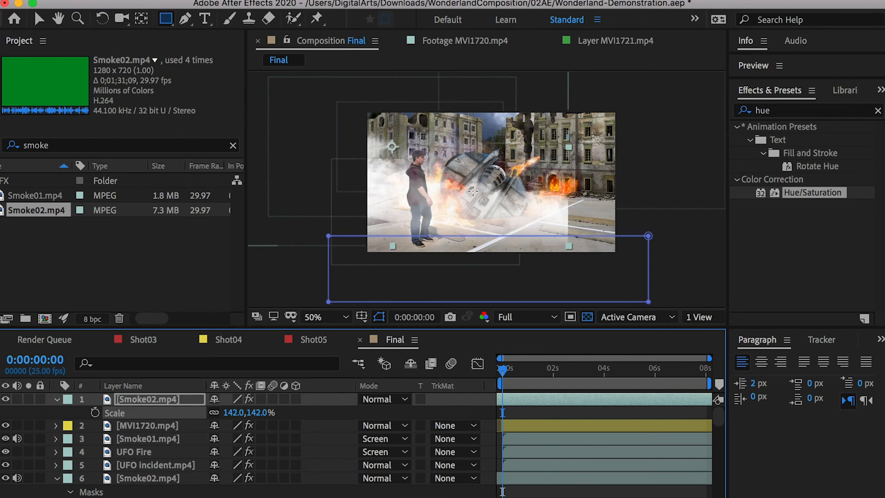
{"action": "key", "text": "v"}
{"action": "left_click_drag", "start_coordinate": [463, 203], "coordinate": [531, 202]}
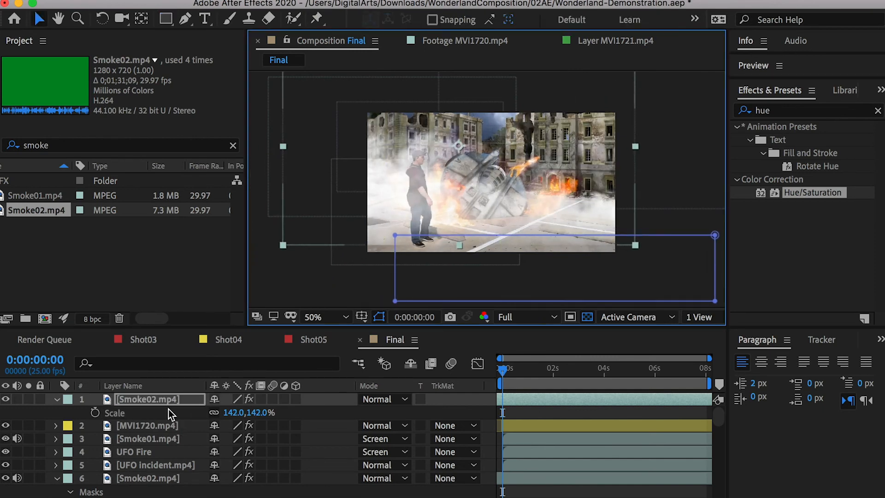
Step: Delete the top Smoke02.mp4 layer's mask and shift the layer down and right to cover the foreground
{"action": "key", "text": "m"}
{"action": "left_click", "coordinate": [118, 414]}
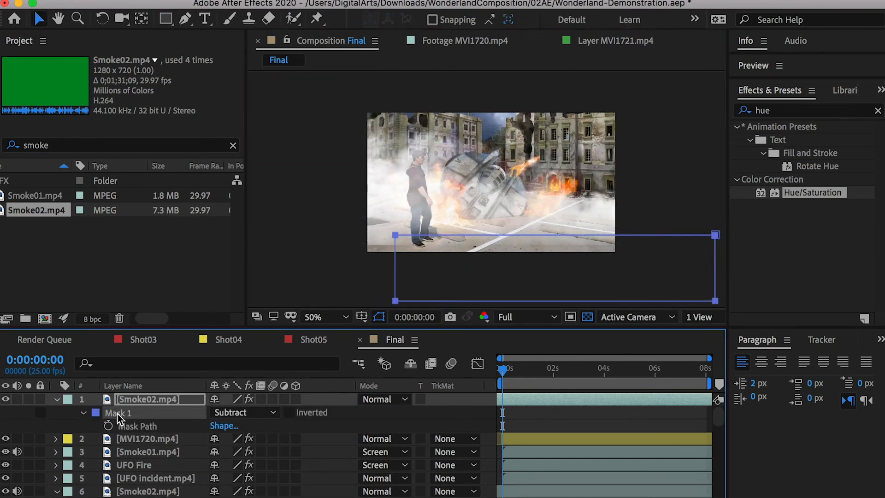
{"action": "key", "text": "Delete"}
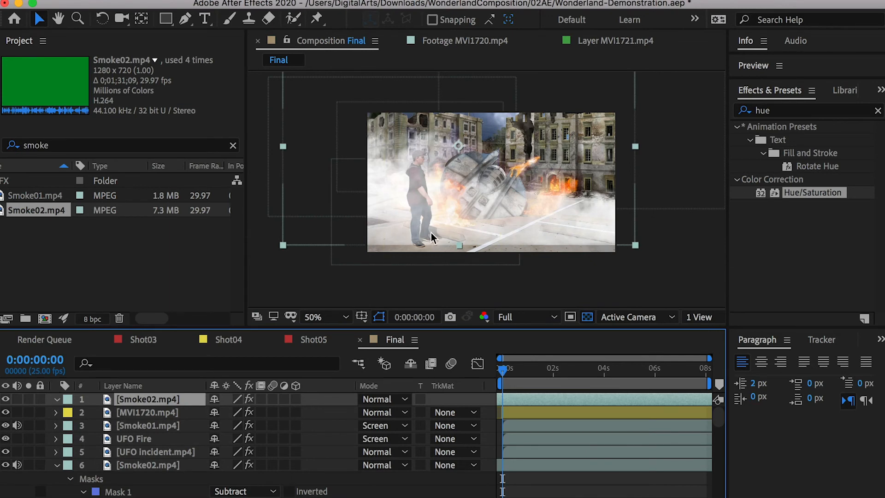
{"action": "left_click_drag", "start_coordinate": [456, 215], "coordinate": [494, 228]}
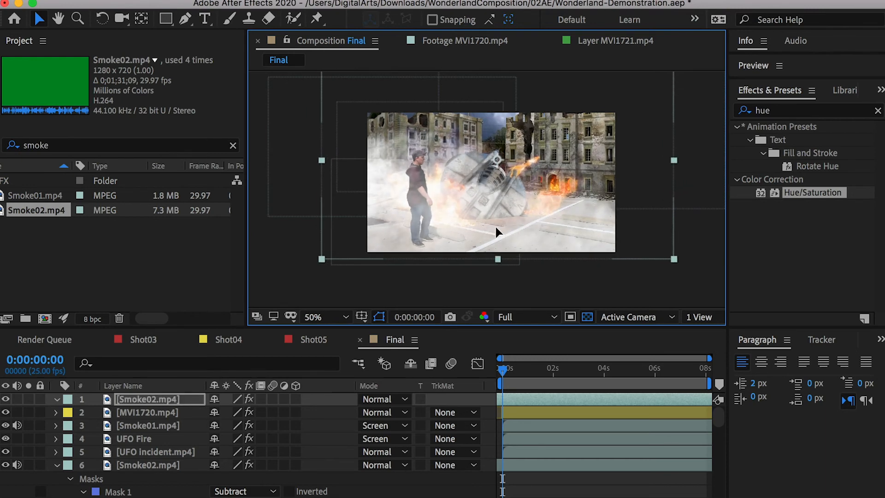
Step: Flip the top Smoke02.mp4 layer horizontally, shift it right across the foreground, and check the smoke around 0:00:01:06
{"action": "right_click", "coordinate": [160, 405]}
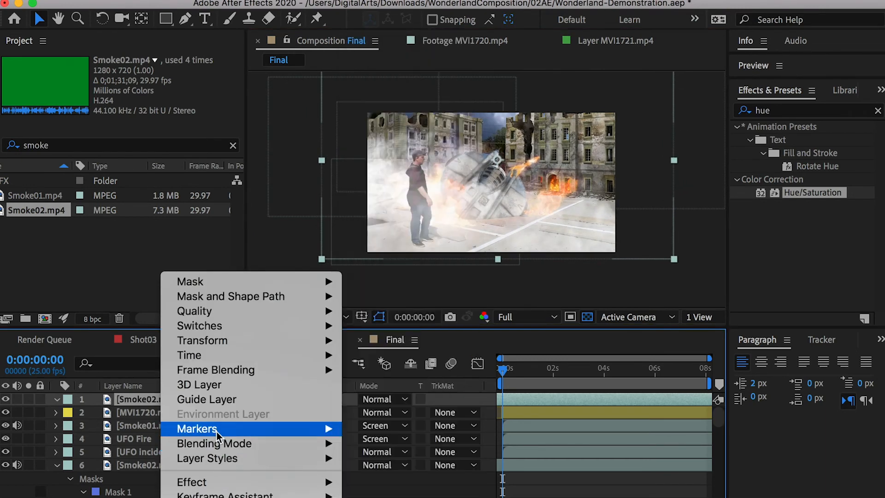
{"action": "mouse_move", "coordinate": [228, 342]}
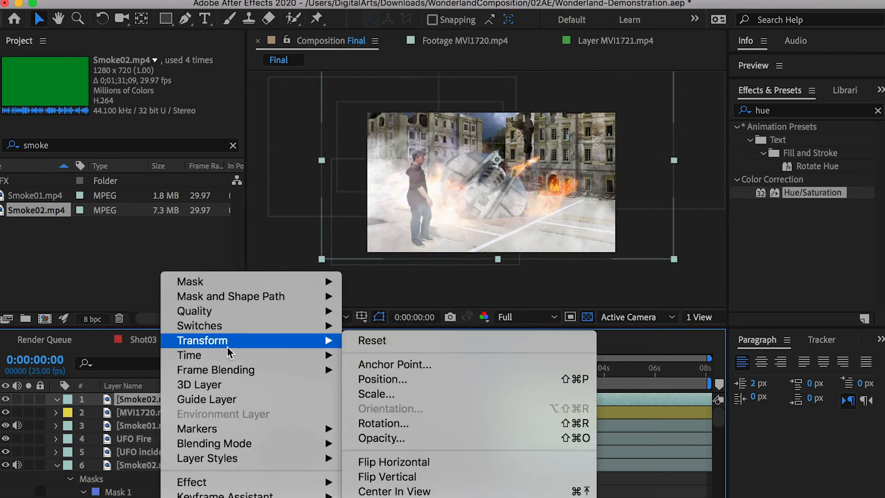
{"action": "left_click", "coordinate": [420, 461]}
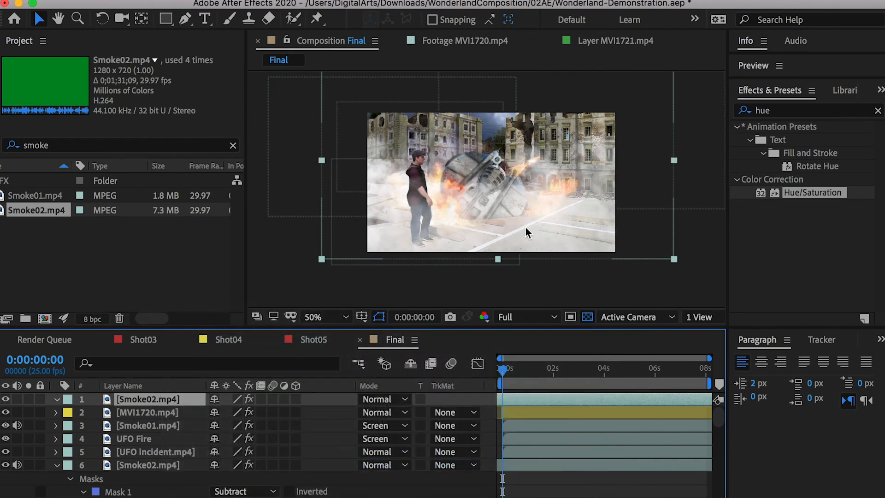
{"action": "left_click_drag", "start_coordinate": [525, 227], "coordinate": [557, 228]}
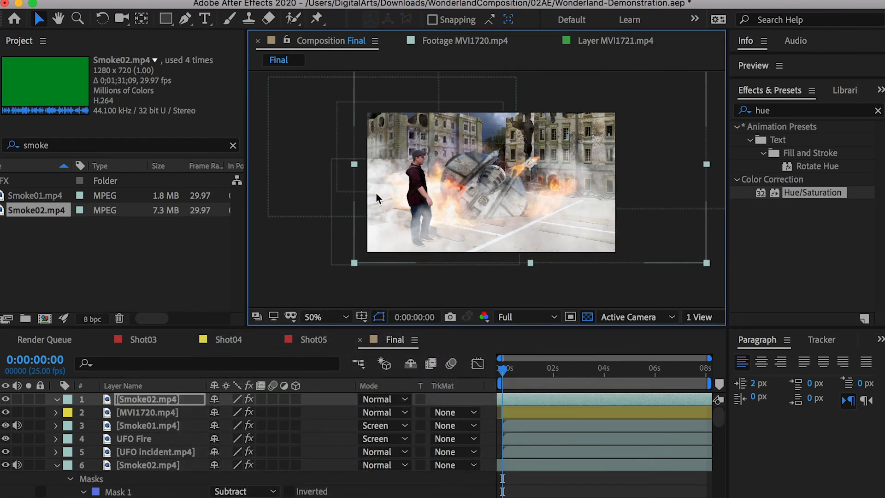
{"action": "mouse_move", "coordinate": [525, 378]}
{"action": "left_mouse_down"}
{"action": "mouse_move", "coordinate": [582, 372]}
{"action": "mouse_move", "coordinate": [485, 372]}
{"action": "mouse_move", "coordinate": [628, 369]}
{"action": "mouse_move", "coordinate": [531, 372]}
{"action": "left_mouse_up"}
{"action": "key", "text": "space"}
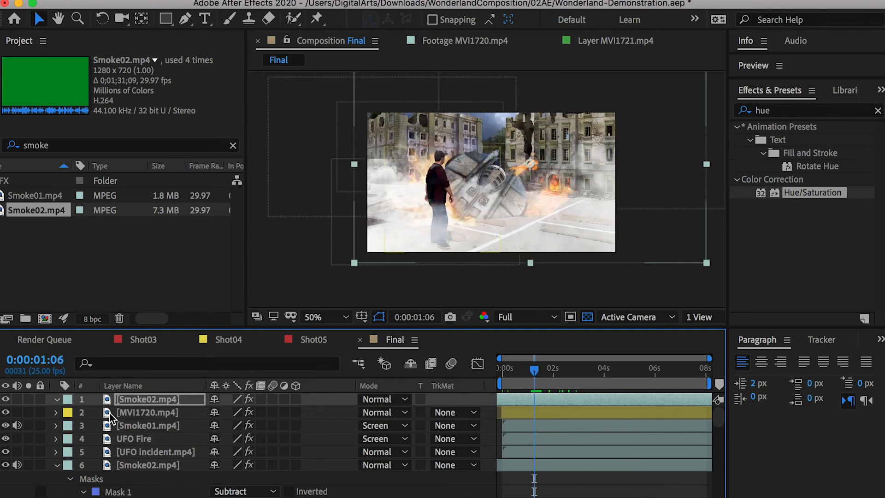
{"action": "key", "text": "period"}
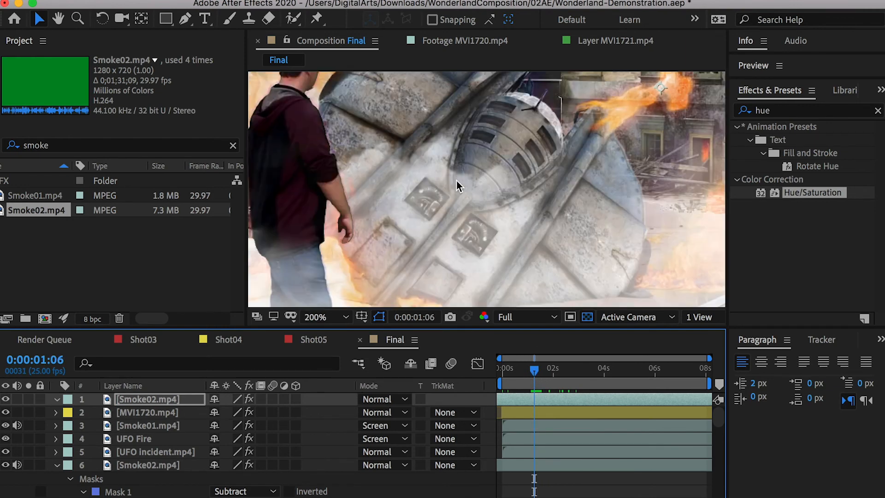
{"action": "key", "text": "comma"}
{"action": "key", "text": "period"}
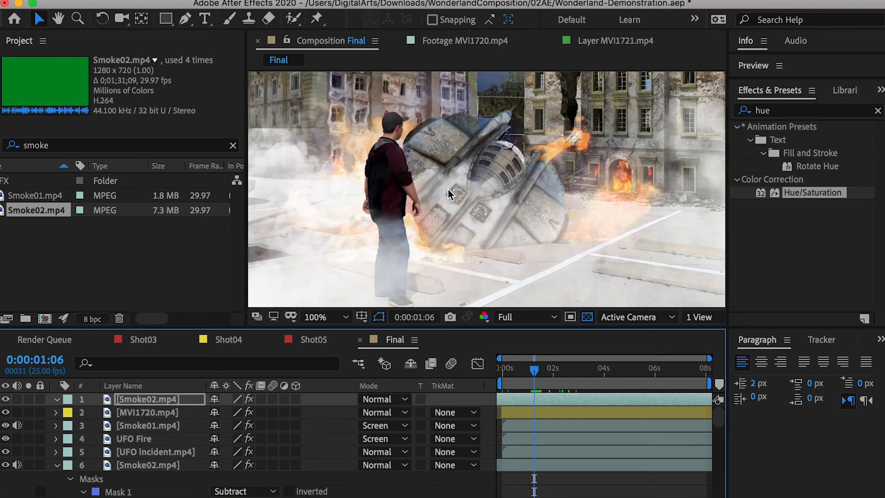
{"action": "key", "text": "comma"}
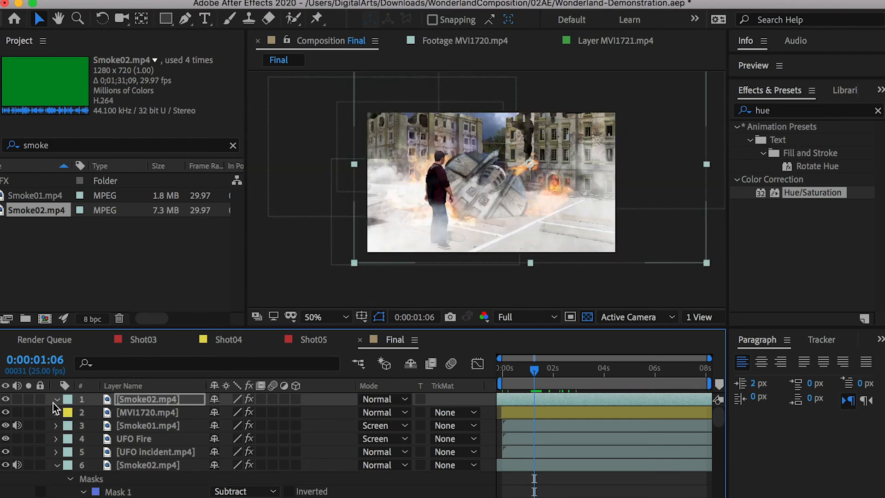
Step: Add an adjustment layer above all layers and apply Hue/Saturation to it with Master Saturation at -60
{"action": "right_click", "coordinate": [96, 404]}
{"action": "mouse_move", "coordinate": [130, 415]}
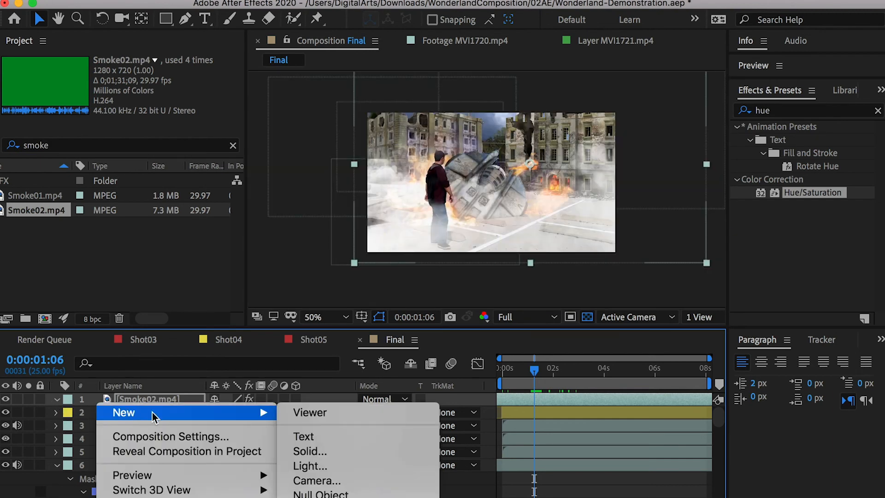
{"action": "left_click", "coordinate": [318, 497]}
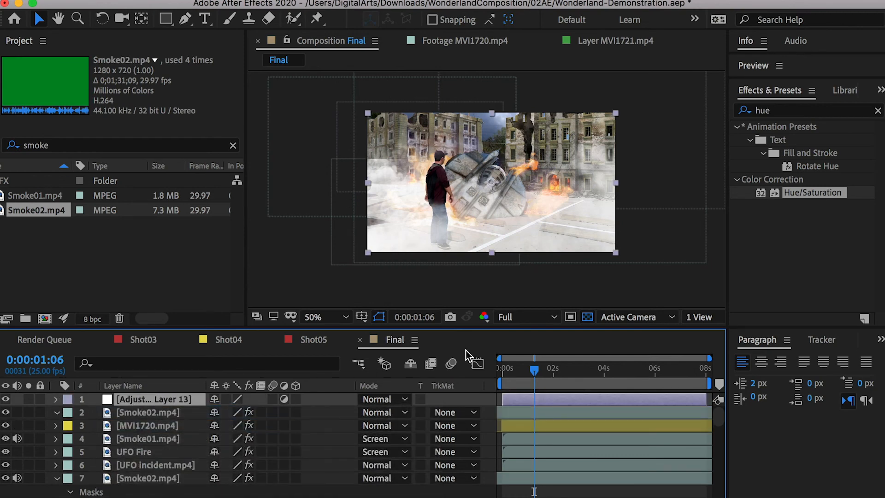
{"action": "left_click_drag", "start_coordinate": [801, 192], "coordinate": [162, 399]}
{"action": "left_click_drag", "start_coordinate": [127, 216], "coordinate": [75, 212]}
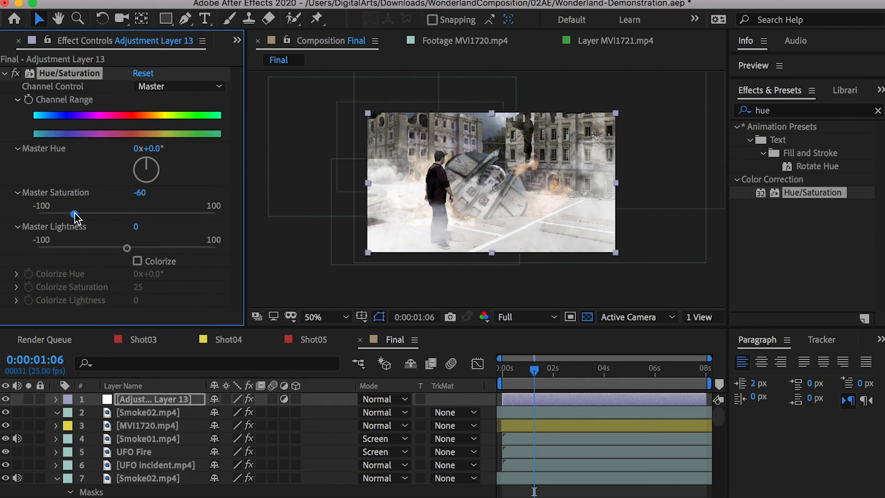
Step: Examine the desaturated buildings, fire and crashed UFO up close at 0:00:03:16
{"action": "left_click", "coordinate": [184, 411]}
{"action": "left_click", "coordinate": [162, 399]}
{"action": "left_click", "coordinate": [56, 400]}
{"action": "left_click", "coordinate": [57, 399]}
{"action": "scroll", "coordinate": [475, 248], "scroll_direction": "up", "scroll_amount": 2}
{"action": "scroll", "coordinate": [474, 248], "scroll_direction": "down", "scroll_amount": 2}
{"action": "left_click_drag", "start_coordinate": [547, 368], "coordinate": [596, 367]}
{"action": "scroll", "coordinate": [515, 161], "scroll_direction": "up", "scroll_amount": 2}
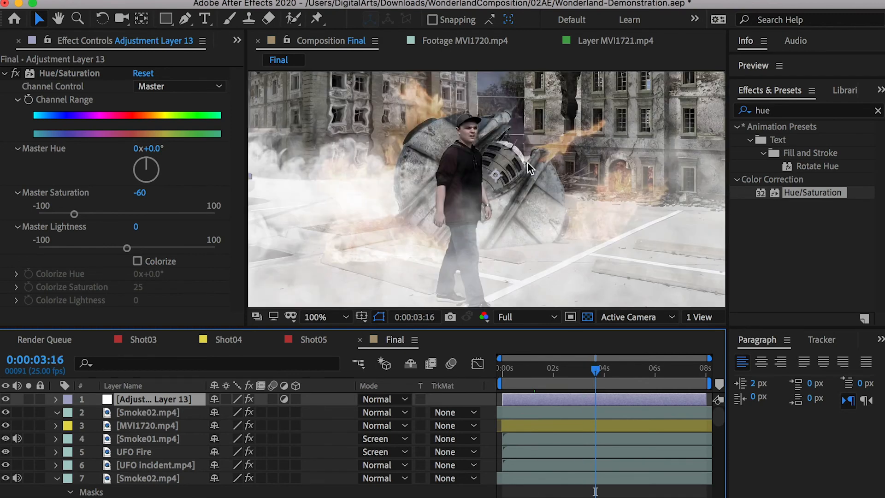
{"action": "left_click_drag", "start_coordinate": [551, 161], "coordinate": [573, 164]}
{"action": "scroll", "coordinate": [570, 167], "scroll_direction": "down", "scroll_amount": 2}
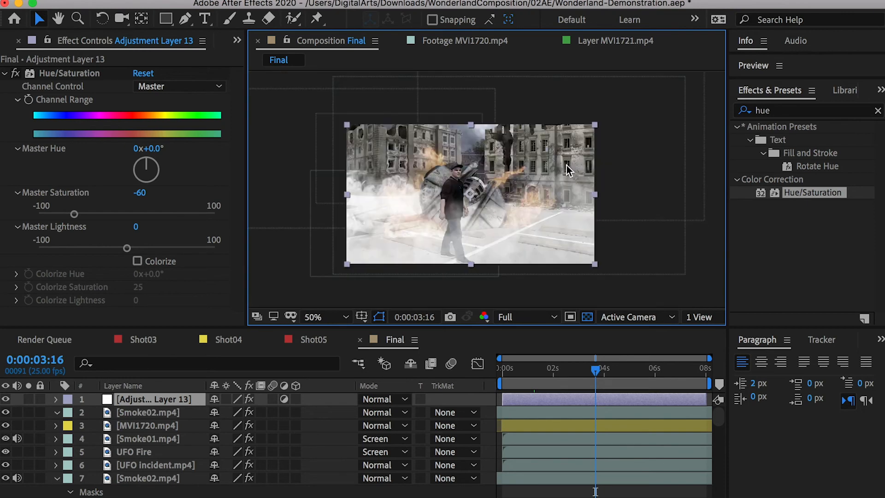
{"action": "scroll", "coordinate": [557, 157], "scroll_direction": "up", "scroll_amount": 4}
{"action": "left_click_drag", "start_coordinate": [547, 122], "coordinate": [468, 241]}
{"action": "scroll", "coordinate": [486, 152], "scroll_direction": "down", "scroll_amount": 2}
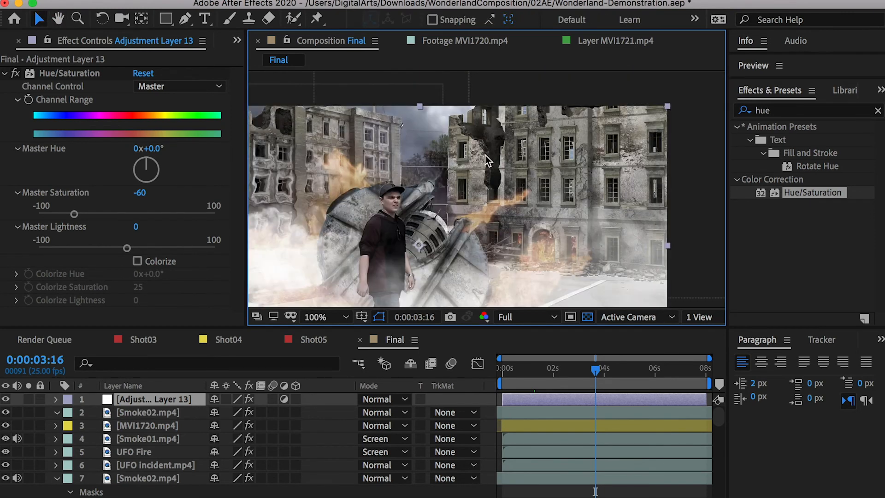
Step: Add another adjustment layer at the top of the stack and name it Lens Blur
{"action": "right_click", "coordinate": [95, 406]}
{"action": "mouse_move", "coordinate": [138, 413]}
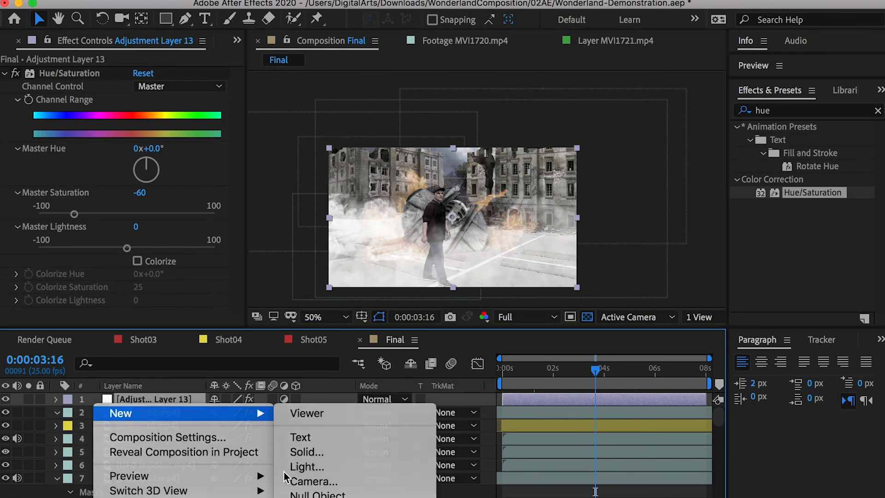
{"action": "key", "text": "super+alt+y"}
{"action": "key", "text": "Return"}
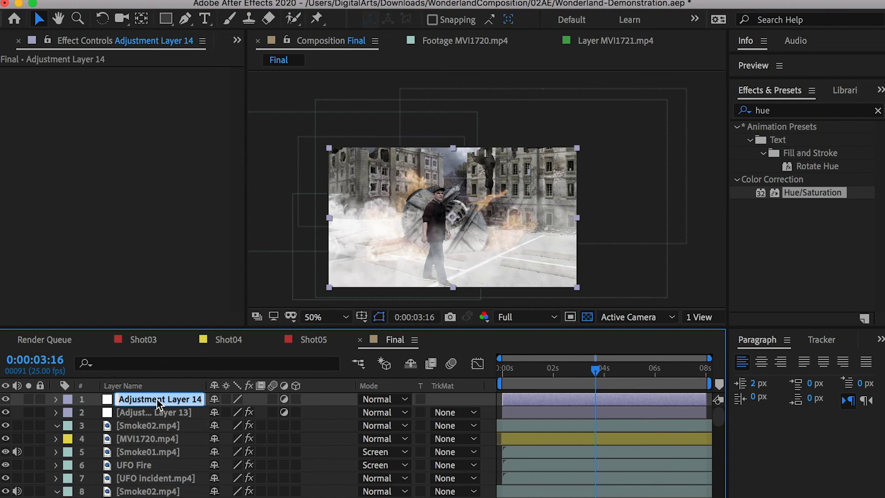
{"action": "type", "text": "Lens Bl"}
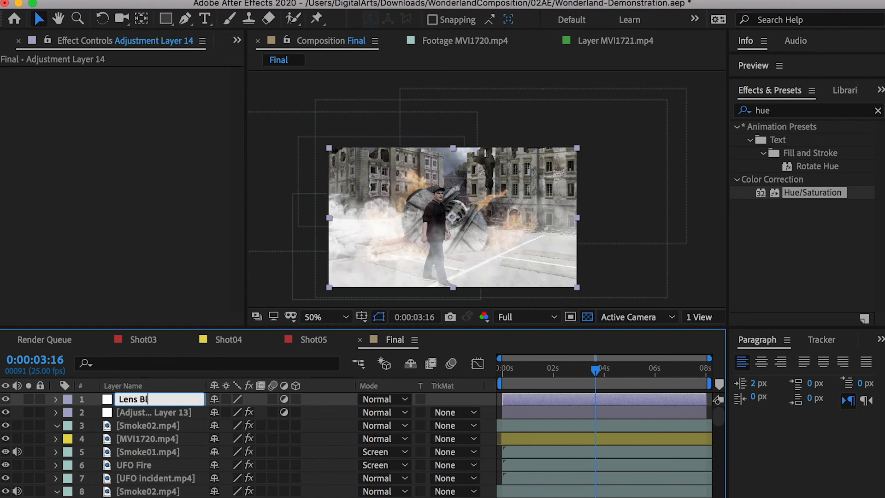
{"action": "type", "text": "ur"}
{"action": "key", "text": "Return"}
Step: Find the blur effects and apply Gaussian Blur (Legacy) to the Lens Blur layer
{"action": "left_click", "coordinate": [806, 115]}
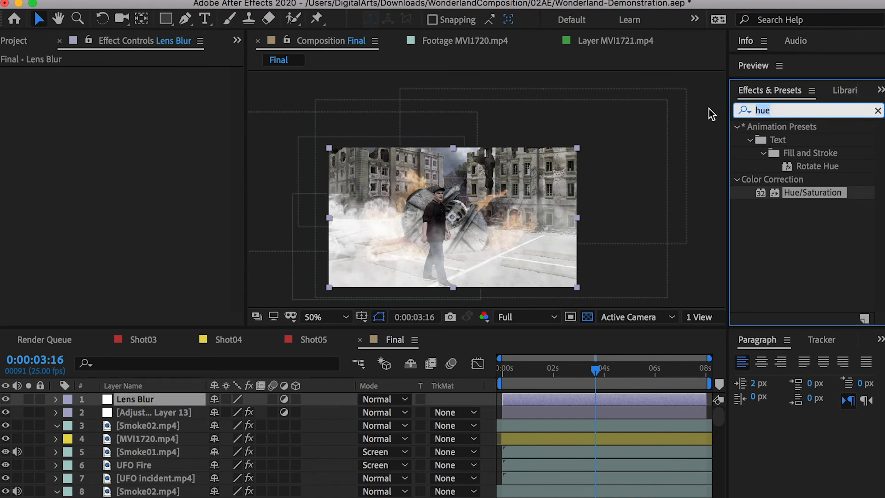
{"action": "type", "text": "blur"}
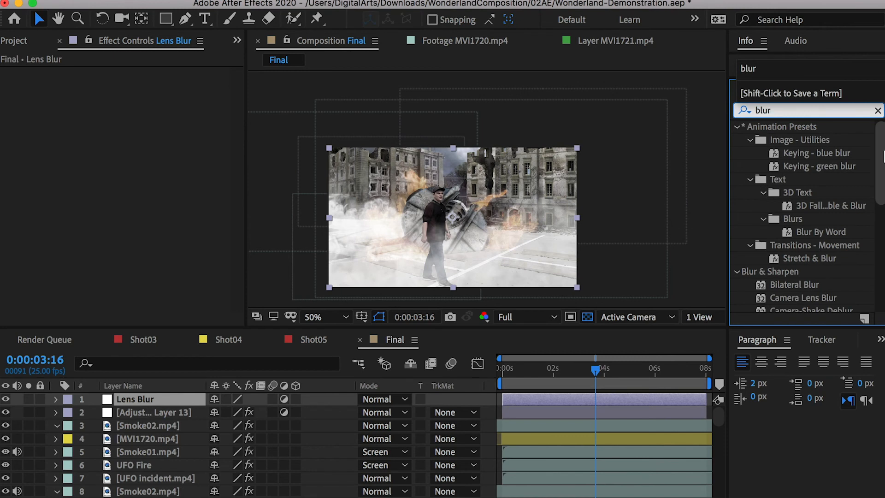
{"action": "scroll", "coordinate": [873, 256], "scroll_direction": "down", "scroll_amount": 10}
{"action": "scroll", "coordinate": [874, 256], "scroll_direction": "down", "scroll_amount": 2}
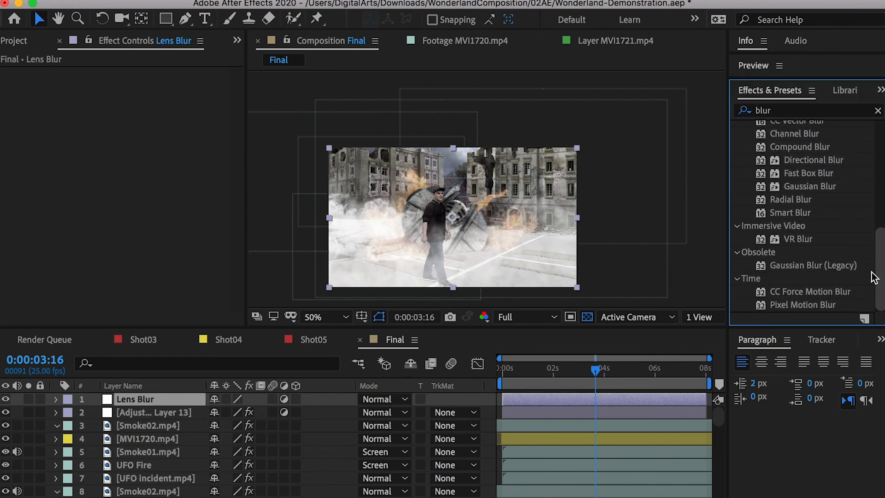
{"action": "left_click_drag", "start_coordinate": [186, 402], "coordinate": [173, 398]}
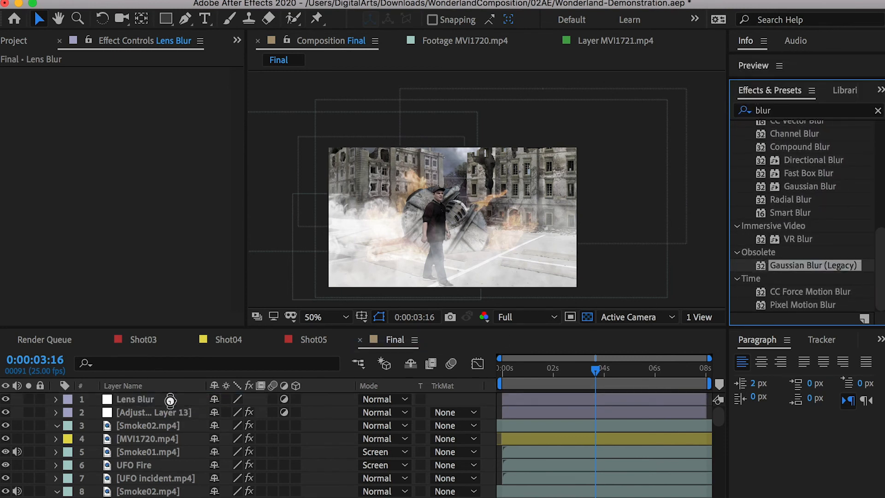
Step: Set the Lens Blur layer's Gaussian Blur blurriness to 6.0
{"action": "mouse_move", "coordinate": [139, 86]}
{"action": "left_mouse_down"}
{"action": "mouse_move", "coordinate": [165, 86]}
{"action": "mouse_move", "coordinate": [138, 88]}
{"action": "left_mouse_up"}
{"action": "scroll", "coordinate": [490, 184], "scroll_direction": "up", "scroll_amount": 2}
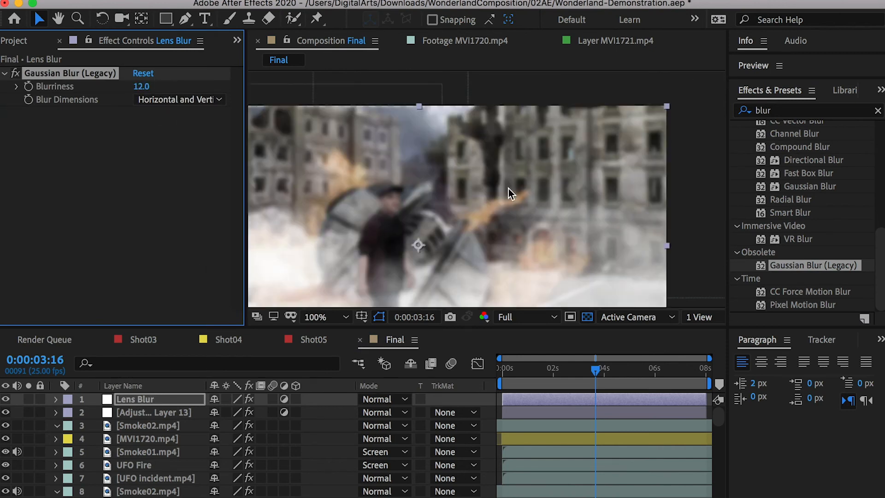
{"action": "left_click_drag", "start_coordinate": [138, 87], "coordinate": [127, 90]}
{"action": "left_click", "coordinate": [141, 86]}
{"action": "type", "text": "6"}
{"action": "key", "text": "Return"}
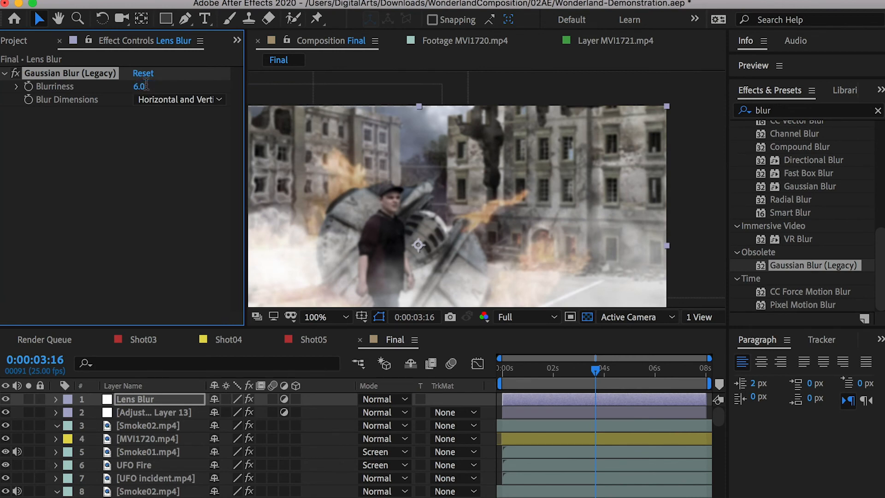
Step: Draw a rectangular mask on the Lens Blur layer over about the upper two thirds of the frame, extending past its sides
{"action": "scroll", "coordinate": [398, 176], "scroll_direction": "down", "scroll_amount": 2}
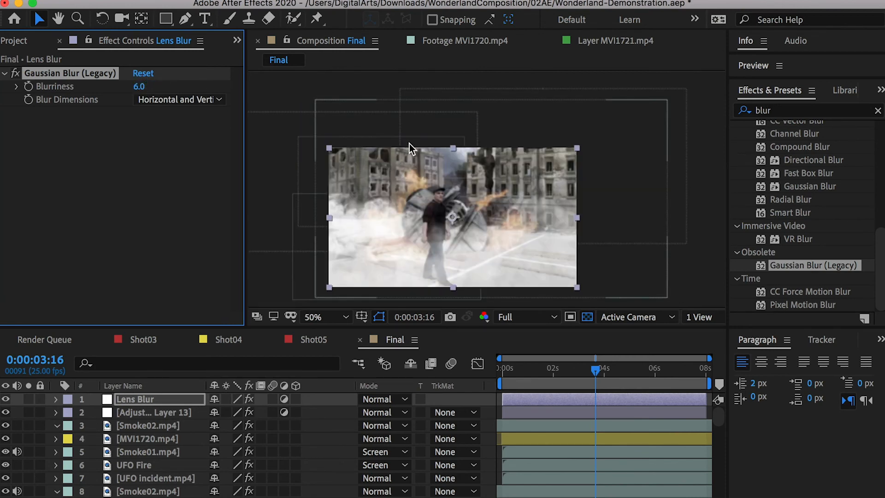
{"action": "scroll", "coordinate": [519, 214], "scroll_direction": "up", "scroll_amount": 2}
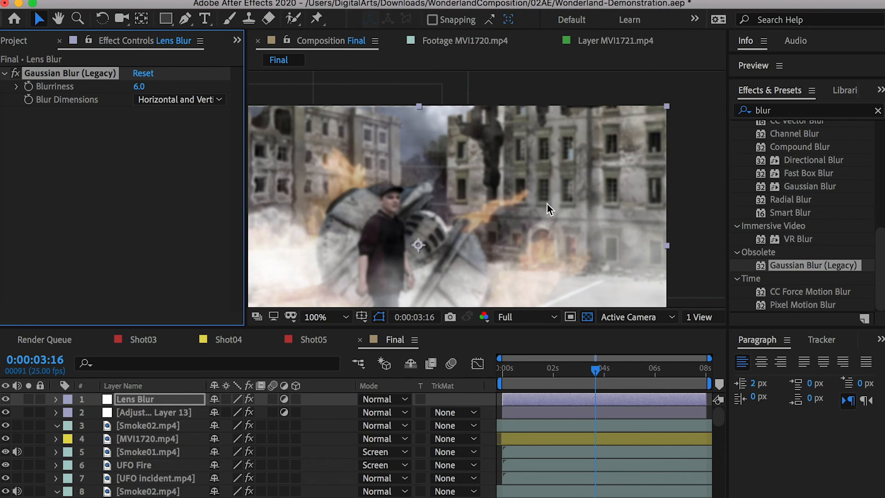
{"action": "key", "text": "space"}
{"action": "left_click_drag", "start_coordinate": [553, 233], "coordinate": [538, 135]}
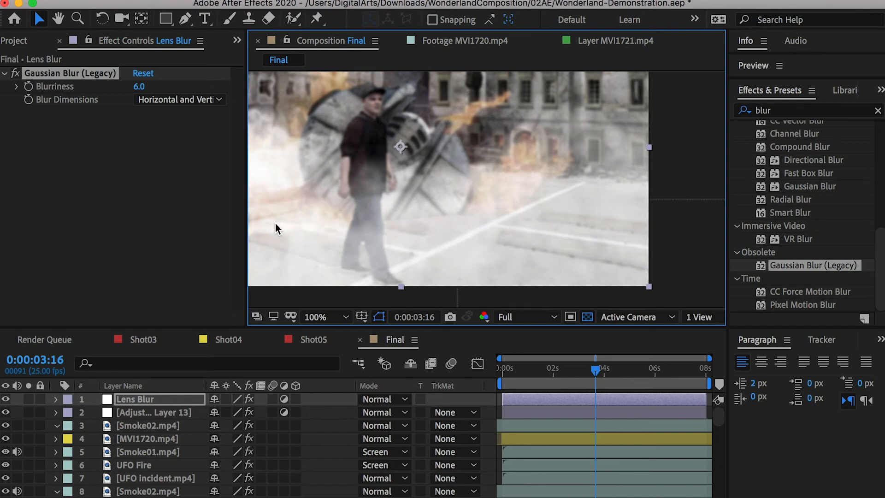
{"action": "scroll", "coordinate": [581, 229], "scroll_direction": "down", "scroll_amount": 2}
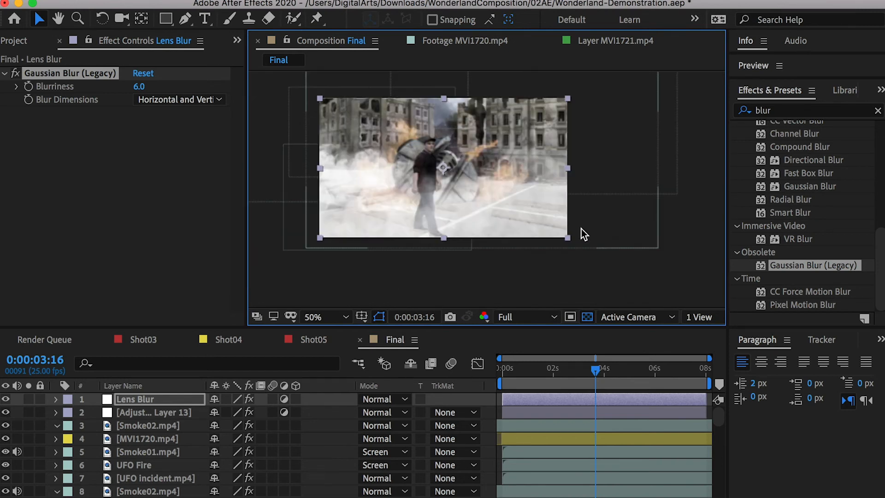
{"action": "left_click", "coordinate": [165, 19]}
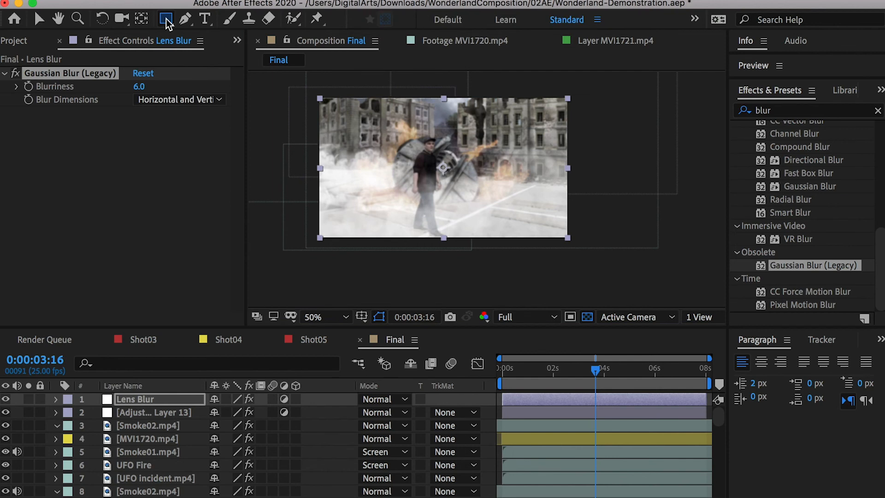
{"action": "left_click_drag", "start_coordinate": [301, 78], "coordinate": [585, 186]}
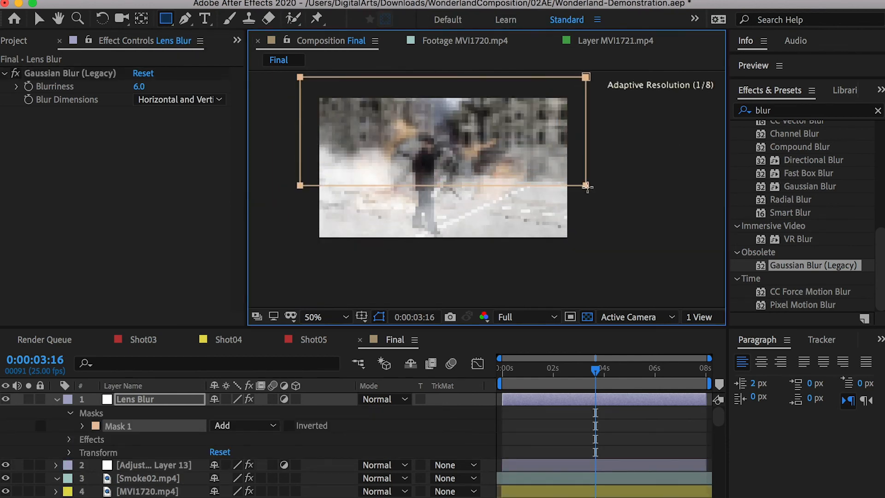
Step: Feather the Lens Blur layer's mask by 91 pixels and check the softened blur edge across the ground
{"action": "key", "text": "comma"}
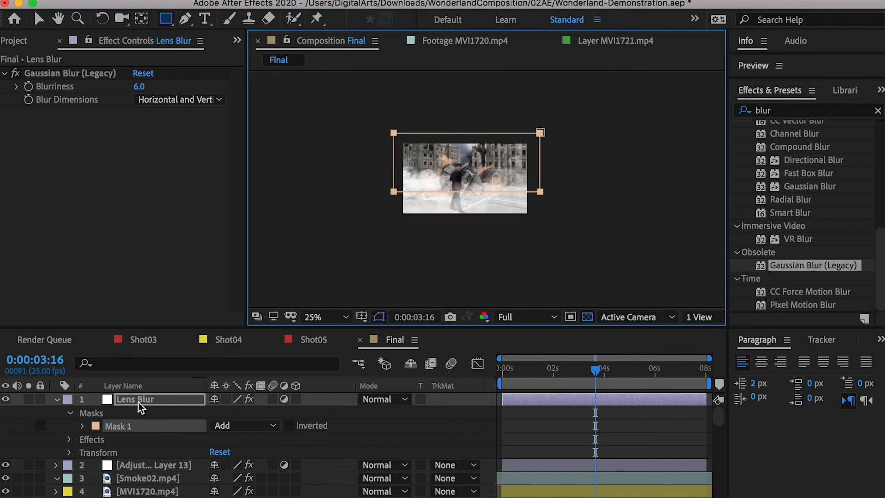
{"action": "scroll", "coordinate": [463, 177], "scroll_direction": "up", "scroll_amount": 4}
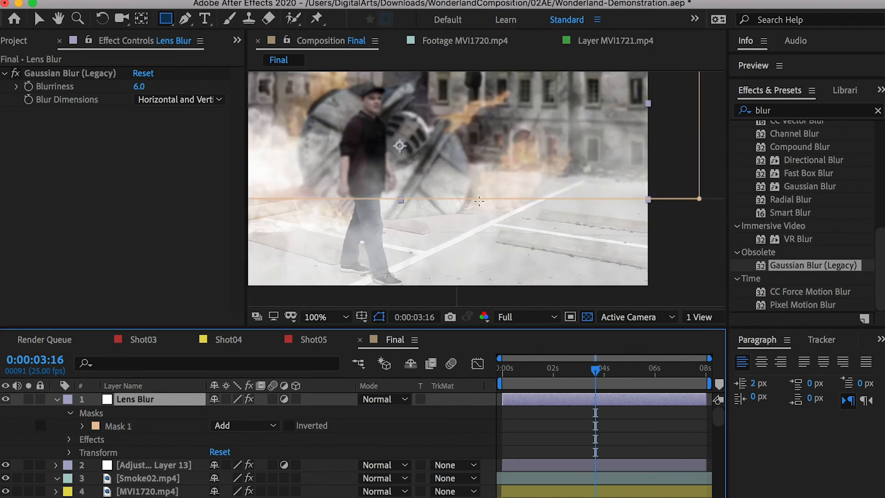
{"action": "scroll", "coordinate": [534, 235], "scroll_direction": "up", "scroll_amount": 3}
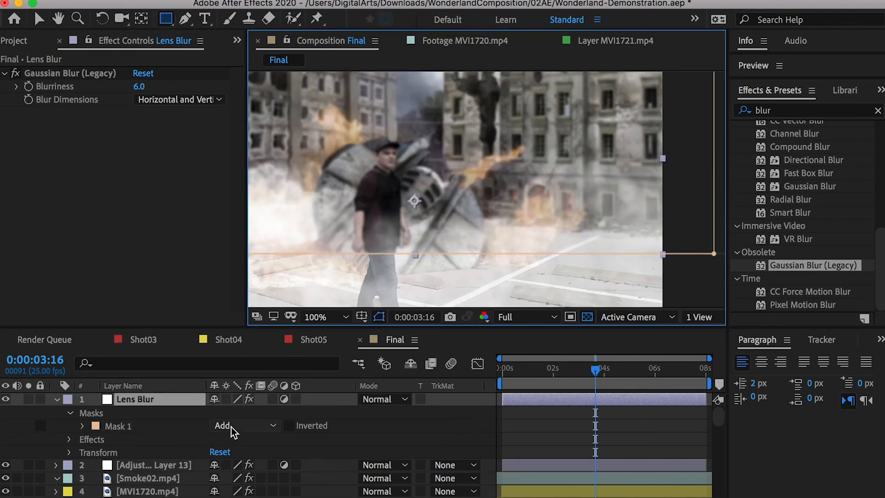
{"action": "left_click", "coordinate": [82, 425]}
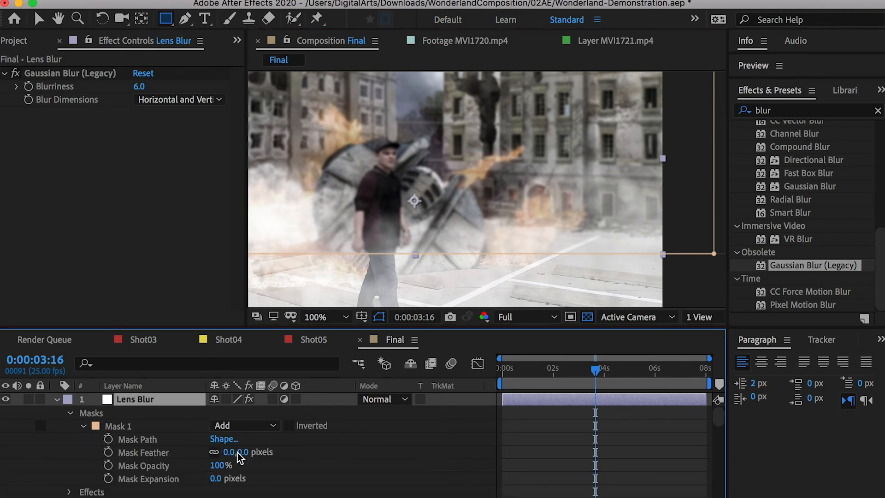
{"action": "left_click_drag", "start_coordinate": [239, 457], "coordinate": [265, 459]}
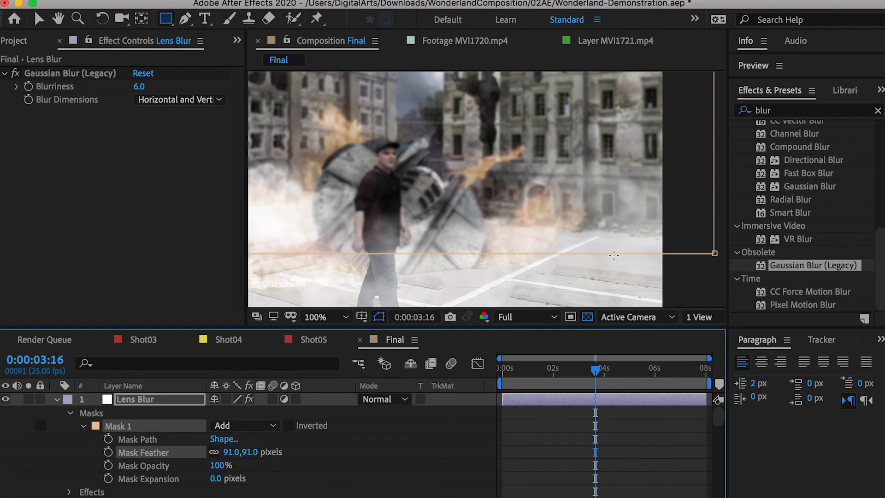
{"action": "scroll", "coordinate": [603, 246], "scroll_direction": "down", "scroll_amount": 5}
{"action": "scroll", "coordinate": [587, 245], "scroll_direction": "up", "scroll_amount": 5}
{"action": "scroll", "coordinate": [573, 249], "scroll_direction": "down", "scroll_amount": 2}
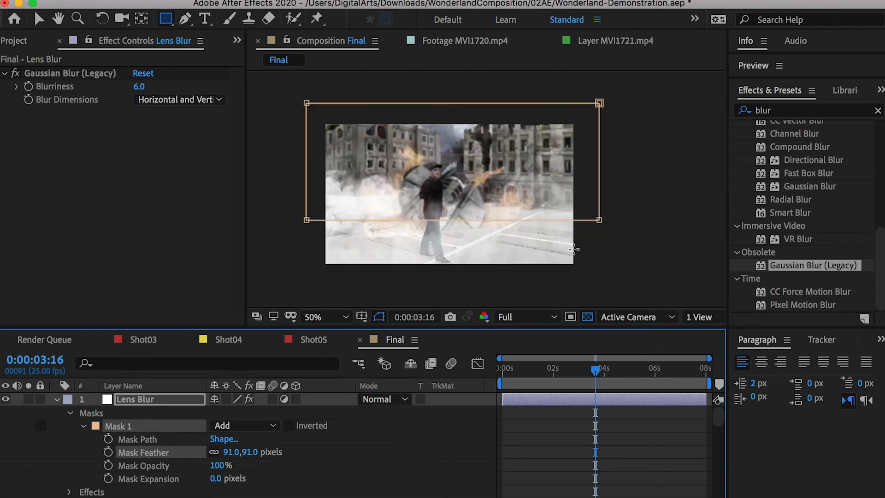
Step: Reduce the Lens Blur layer's Gaussian Blur blurriness to 3.0
{"action": "scroll", "coordinate": [574, 248], "scroll_direction": "up", "scroll_amount": 2}
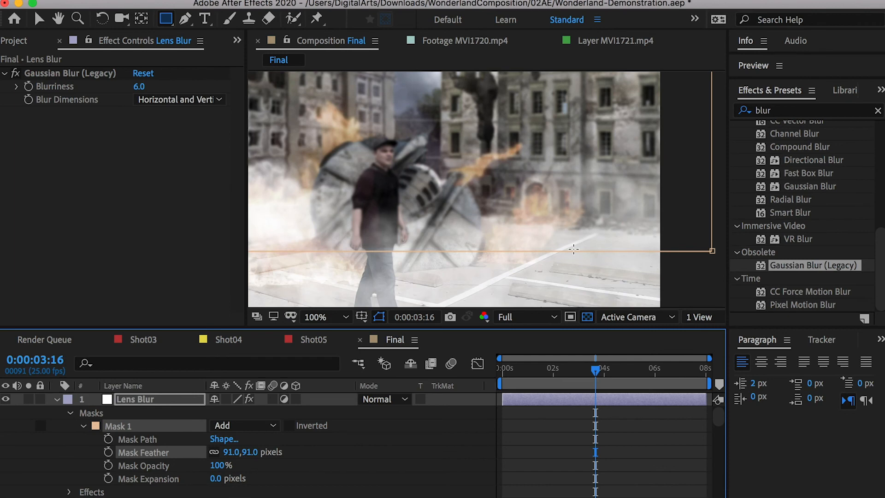
{"action": "scroll", "coordinate": [573, 248], "scroll_direction": "down", "scroll_amount": 2}
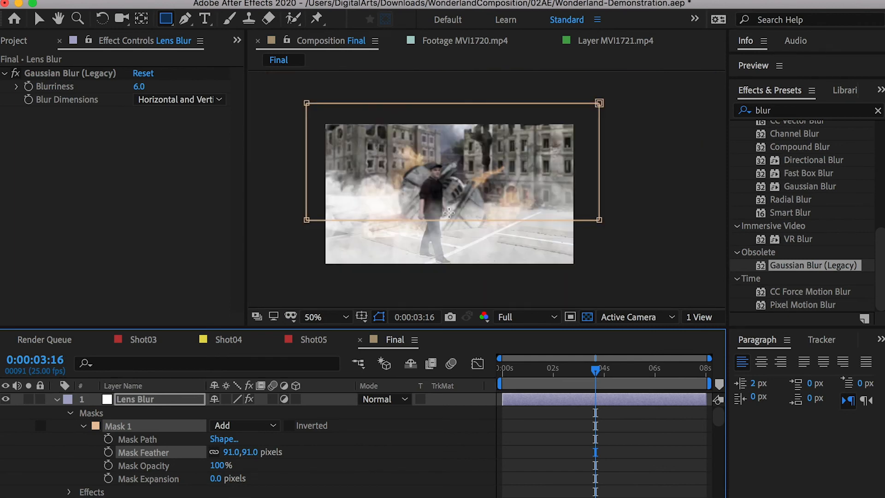
{"action": "scroll", "coordinate": [446, 235], "scroll_direction": "up", "scroll_amount": 2}
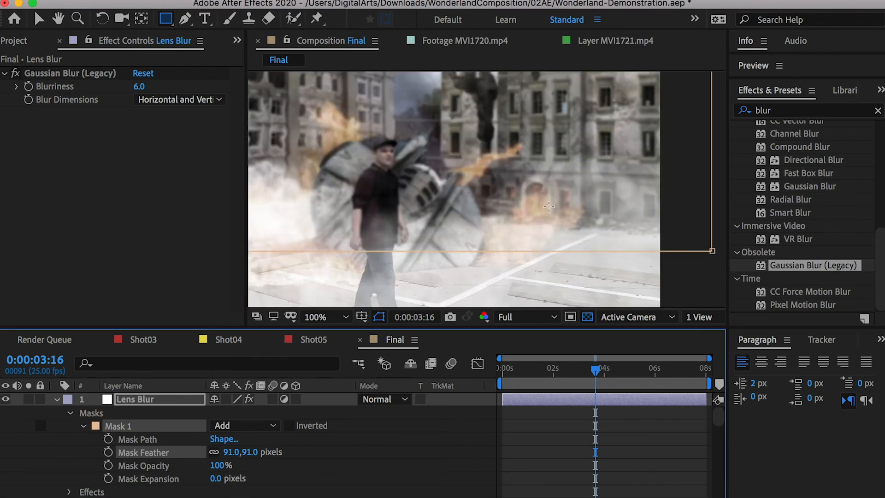
{"action": "scroll", "coordinate": [548, 207], "scroll_direction": "down", "scroll_amount": 2}
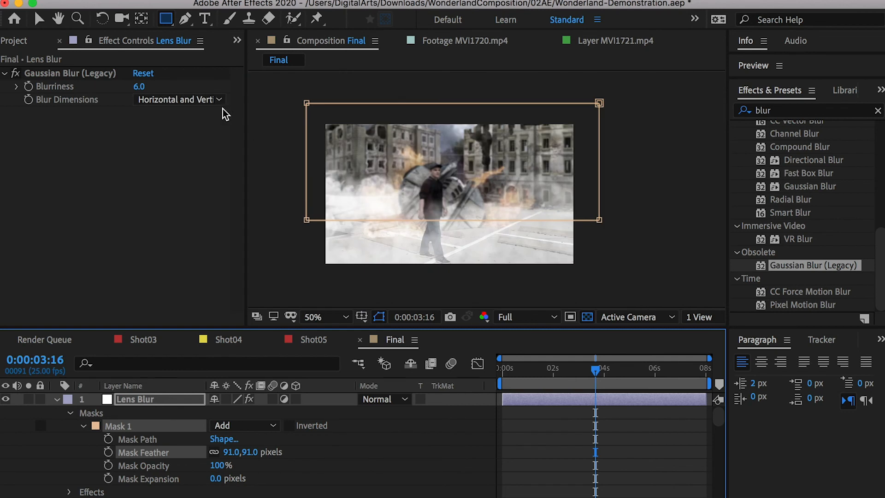
{"action": "left_click", "coordinate": [139, 87]}
{"action": "type", "text": "3"}
{"action": "key", "text": "Return"}
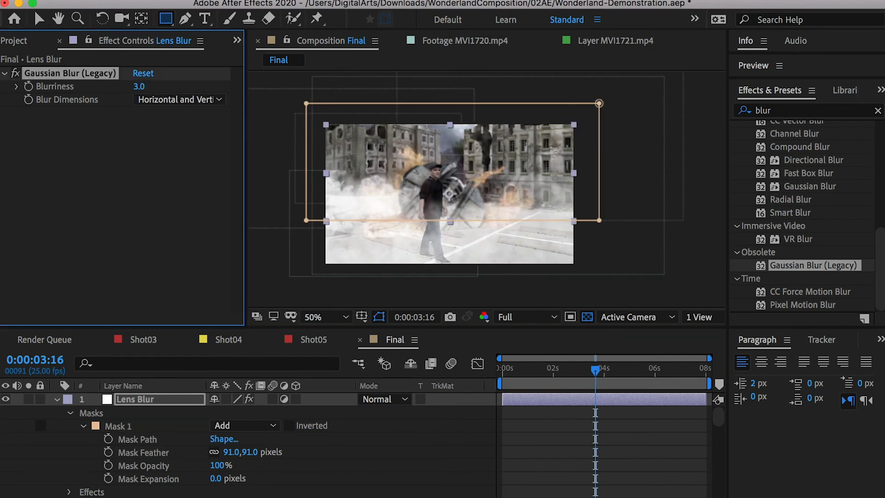
Step: Set the Lens Blur layer's Gaussian Blur blurriness to 4.0 and inspect the crashed UFO and the buildings up close
{"action": "left_click", "coordinate": [139, 87]}
{"action": "type", "text": "4"}
{"action": "key", "text": "Return"}
{"action": "scroll", "coordinate": [485, 163], "scroll_direction": "up", "scroll_amount": 2}
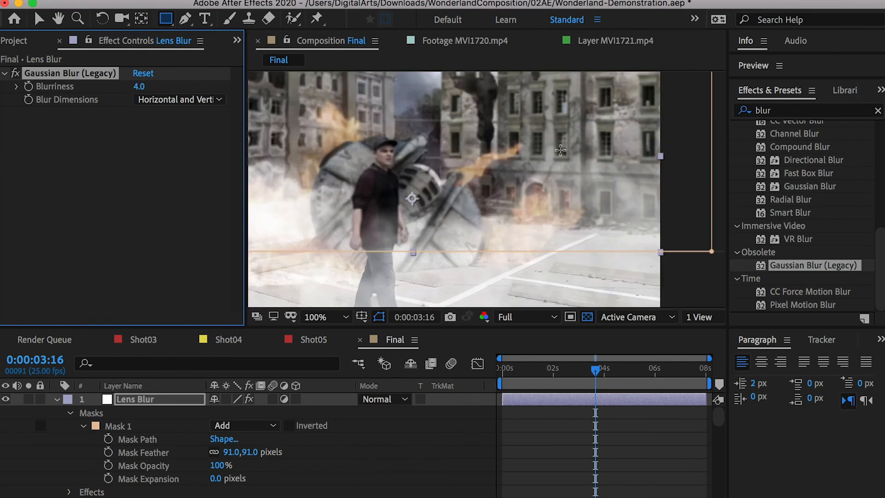
{"action": "left_click_drag", "start_coordinate": [437, 187], "coordinate": [500, 211]}
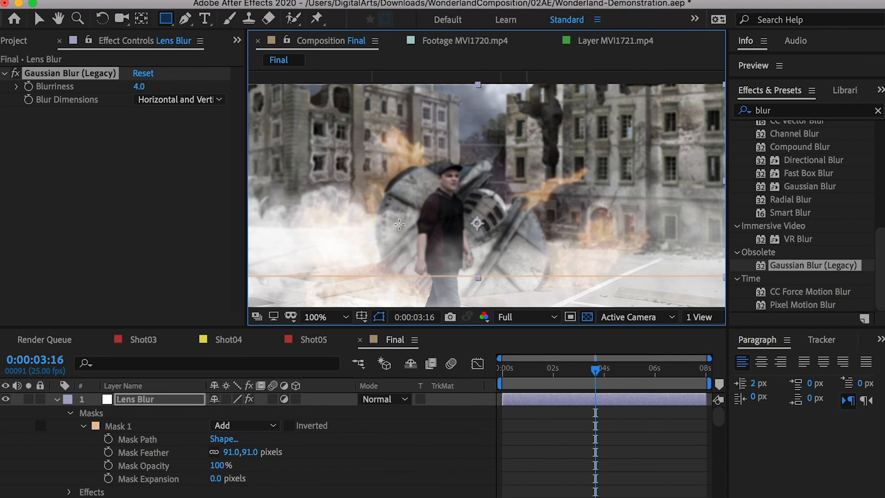
{"action": "left_click_drag", "start_coordinate": [510, 217], "coordinate": [474, 190]}
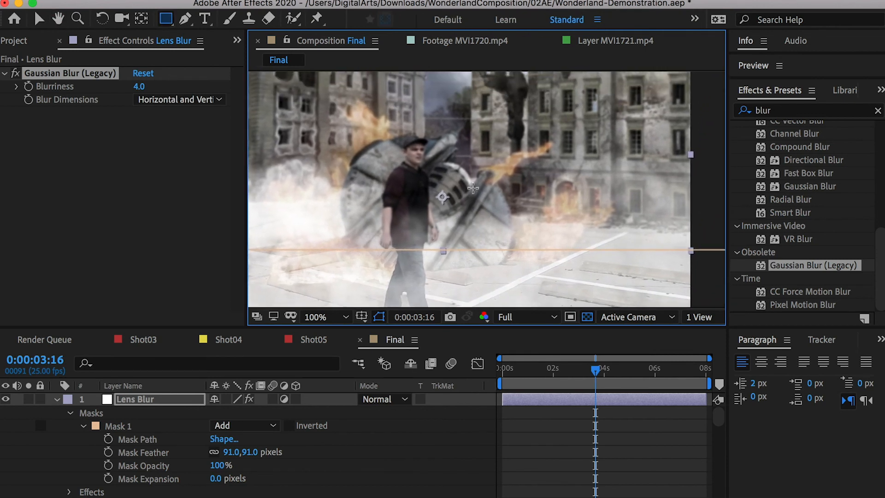
Step: Rename the Lens Blur layer as Lens Blur1 and collapse its properties
{"action": "left_click", "coordinate": [158, 399]}
{"action": "key", "text": "Return"}
{"action": "key", "text": "Right"}
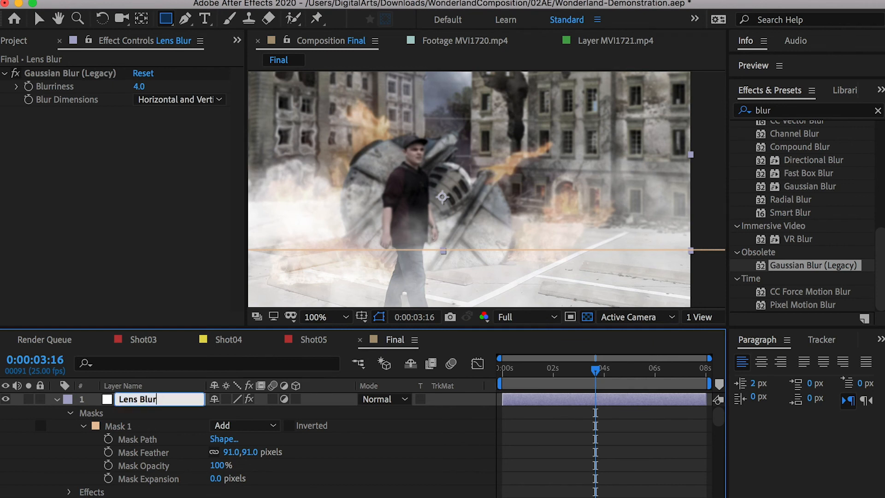
{"action": "type", "text": "1"}
{"action": "key", "text": "Return"}
{"action": "left_click", "coordinate": [57, 399]}
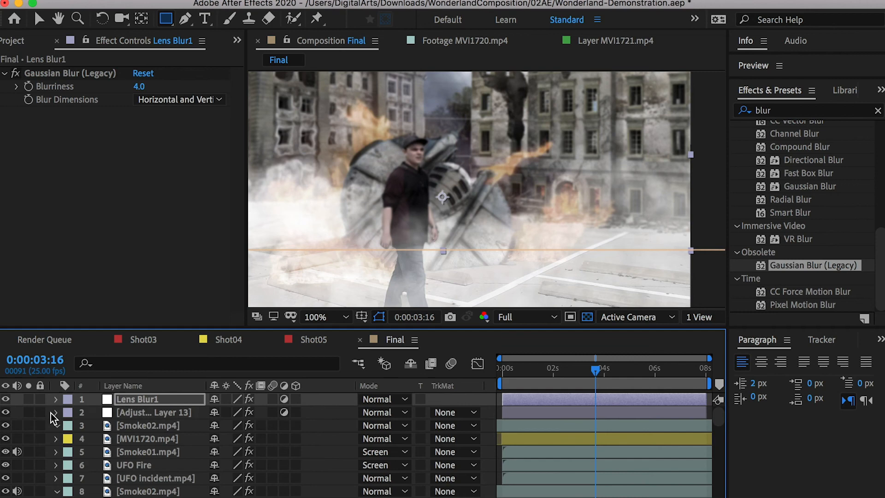
Step: Add a new adjustment layer above Lens Blur1 and name it Lens Blur2
{"action": "right_click", "coordinate": [94, 399]}
{"action": "mouse_move", "coordinate": [138, 411]}
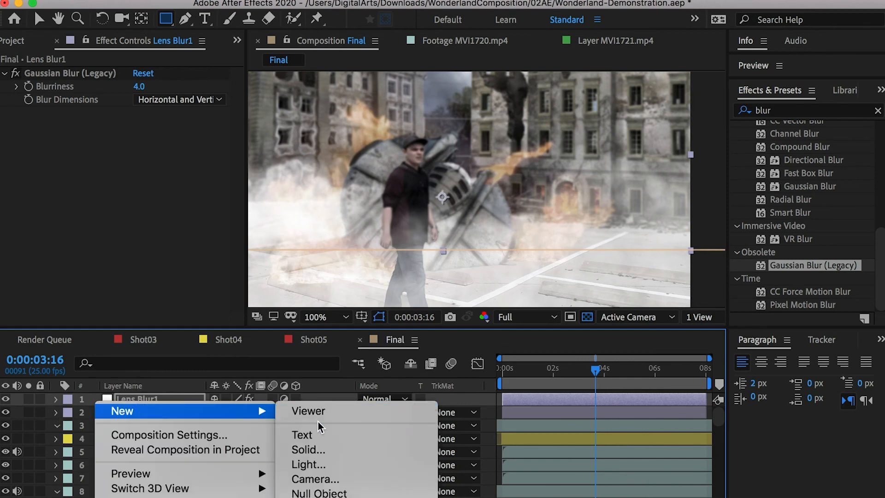
{"action": "left_click", "coordinate": [324, 449]}
{"action": "key", "text": "Return"}
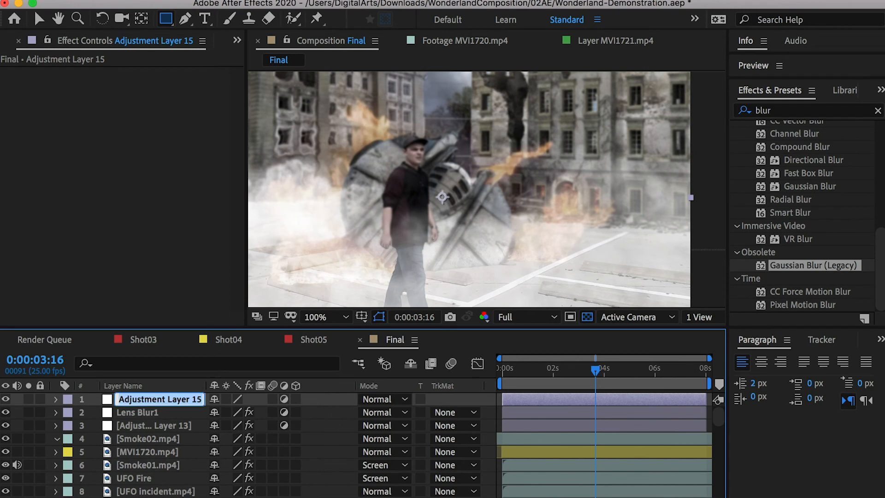
{"action": "type", "text": "Lens Blur2"}
{"action": "key", "text": "Return"}
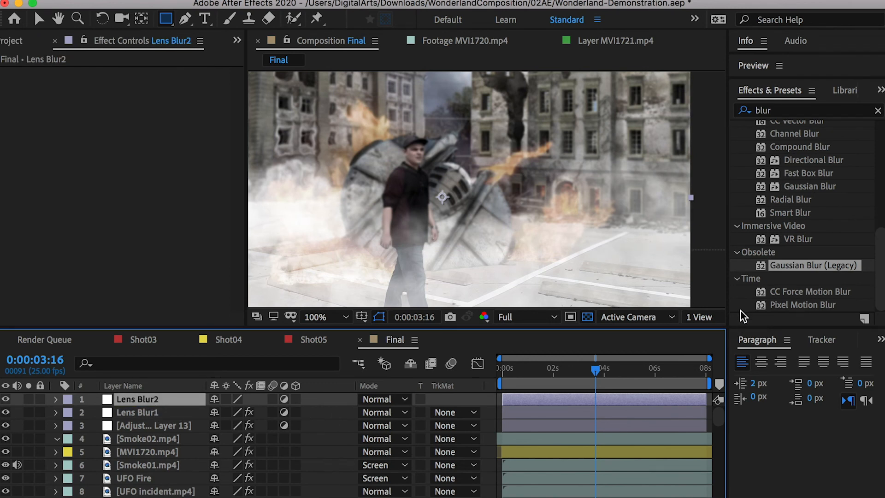
Step: Apply Gaussian Blur (Legacy) to the Lens Blur2 layer with a blurriness of 4.0
{"action": "left_click_drag", "start_coordinate": [795, 269], "coordinate": [134, 396]}
{"action": "key", "text": "v"}
{"action": "mouse_move", "coordinate": [137, 87]}
{"action": "left_mouse_down"}
{"action": "mouse_move", "coordinate": [149, 88]}
{"action": "mouse_move", "coordinate": [141, 92]}
{"action": "left_mouse_up"}
{"action": "left_click", "coordinate": [140, 90]}
{"action": "type", "text": "4"}
{"action": "key", "text": "Return"}
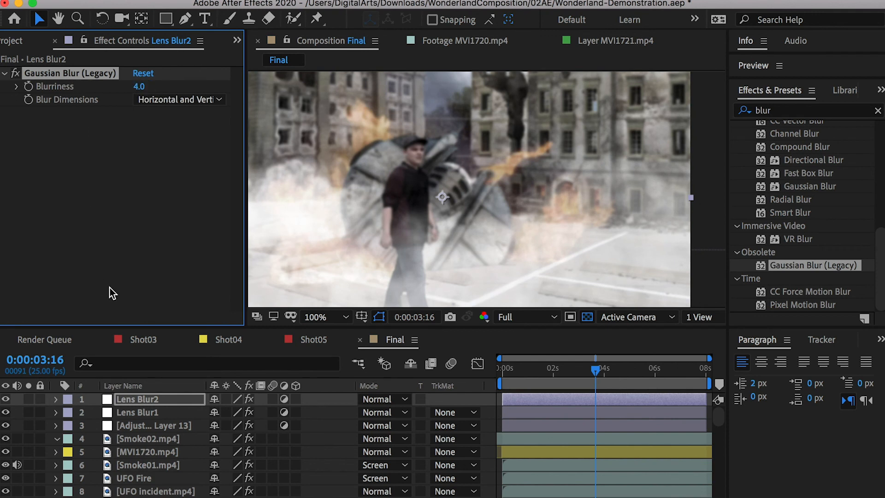
Step: Draw a closed Pen tool mask on the Lens Blur2 layer around the crashed UFO and the man's upper body
{"action": "left_click", "coordinate": [150, 399]}
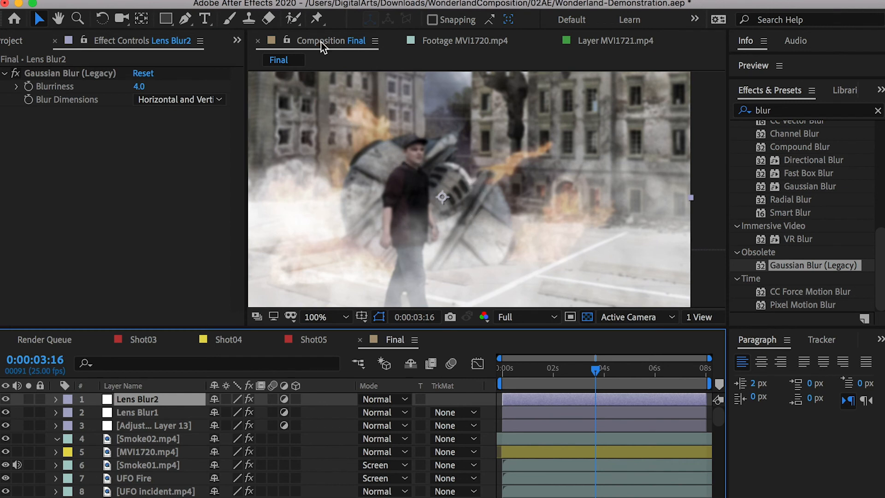
{"action": "left_click", "coordinate": [184, 19]}
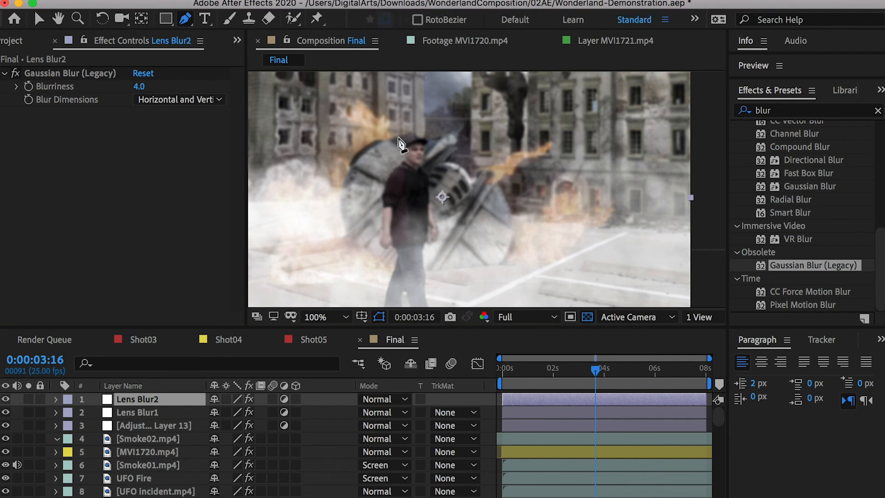
{"action": "left_click_drag", "start_coordinate": [414, 136], "coordinate": [384, 138]}
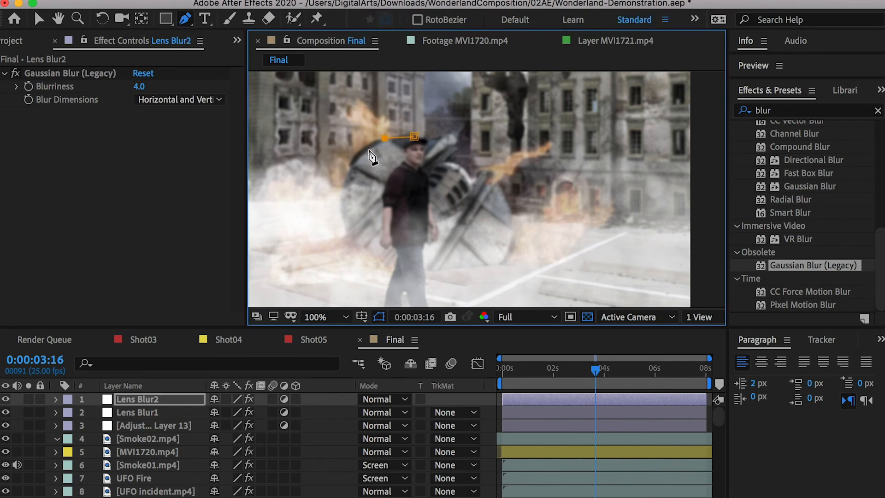
{"action": "key", "text": "super+z"}
{"action": "left_click", "coordinate": [418, 139]}
{"action": "left_click", "coordinate": [354, 167]}
{"action": "left_click", "coordinate": [353, 236]}
{"action": "left_click", "coordinate": [371, 261]}
{"action": "key", "text": "super+z"}
{"action": "left_click", "coordinate": [355, 264]}
{"action": "left_click", "coordinate": [440, 274]}
{"action": "left_click", "coordinate": [494, 266]}
{"action": "left_click", "coordinate": [506, 248]}
{"action": "left_click", "coordinate": [499, 189]}
{"action": "left_click", "coordinate": [485, 174]}
{"action": "left_click", "coordinate": [469, 179]}
{"action": "left_click", "coordinate": [457, 168]}
{"action": "left_click", "coordinate": [437, 165]}
{"action": "left_click", "coordinate": [454, 144]}
{"action": "left_click", "coordinate": [418, 138]}
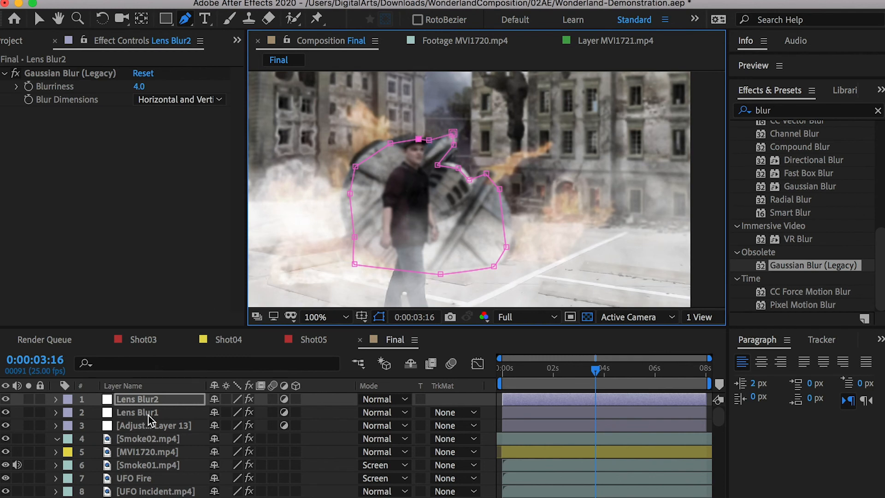
Step: Set the Lens Blur2 layer's mask mode to Subtract and check the blur outside the UFO with the outline hidden
{"action": "key", "text": "m"}
{"action": "left_click", "coordinate": [238, 412]}
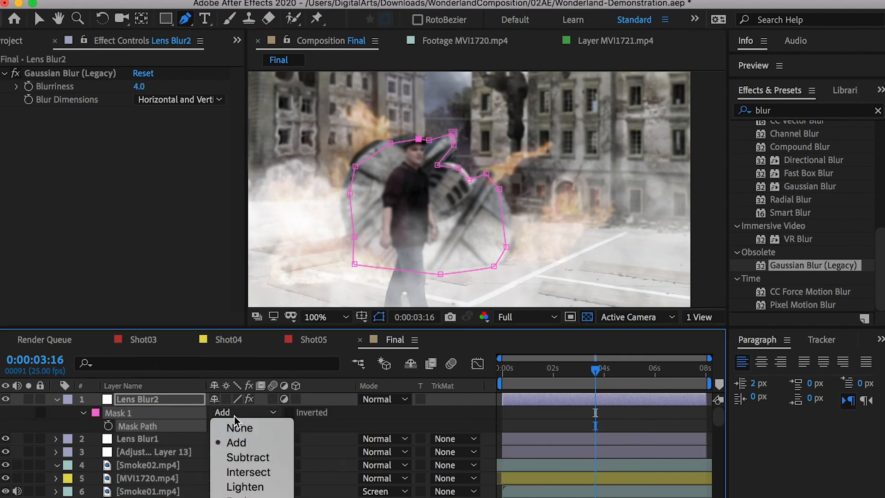
{"action": "left_click", "coordinate": [245, 456]}
{"action": "left_click", "coordinate": [145, 450]}
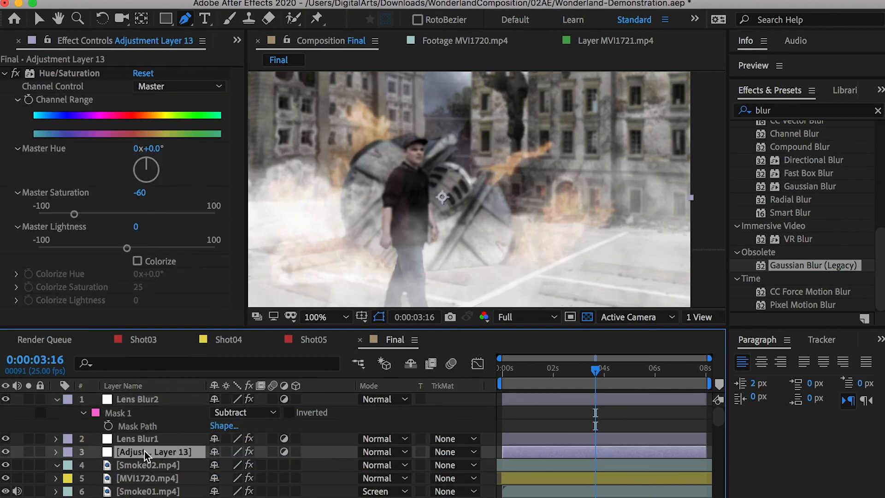
{"action": "scroll", "coordinate": [445, 256], "scroll_direction": "down", "scroll_amount": 2}
{"action": "scroll", "coordinate": [445, 256], "scroll_direction": "up", "scroll_amount": 2}
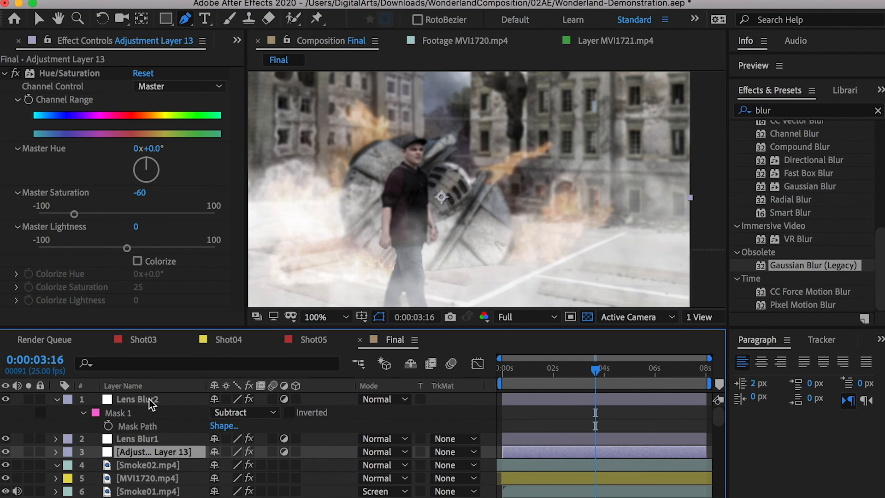
Step: Feather the Lens Blur2 layer's mask by 11 pixels and deselect the layer to check the edge
{"action": "left_click", "coordinate": [140, 399]}
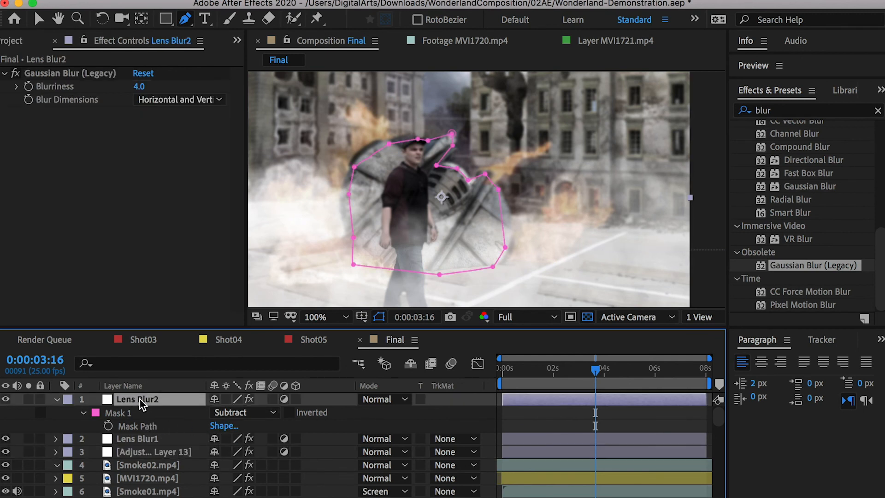
{"action": "left_click", "coordinate": [83, 413]}
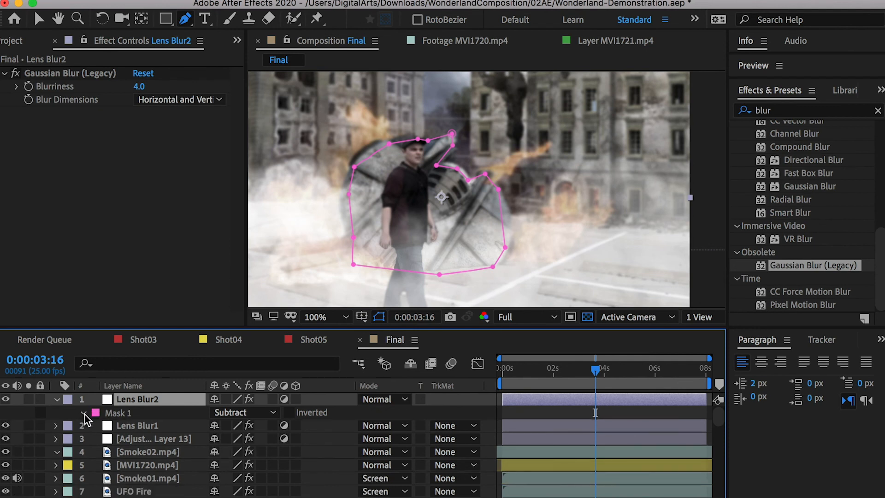
{"action": "left_click", "coordinate": [83, 413]}
{"action": "left_click_drag", "start_coordinate": [237, 439], "coordinate": [246, 443]}
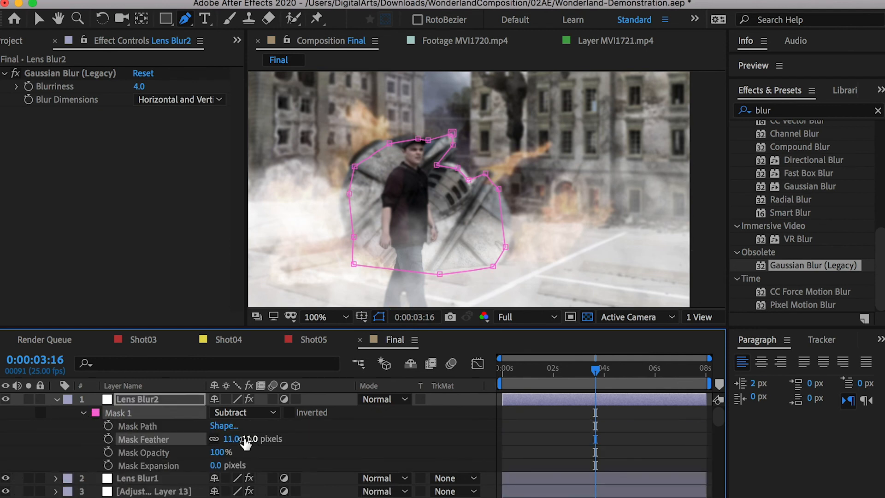
{"action": "left_click", "coordinate": [333, 433]}
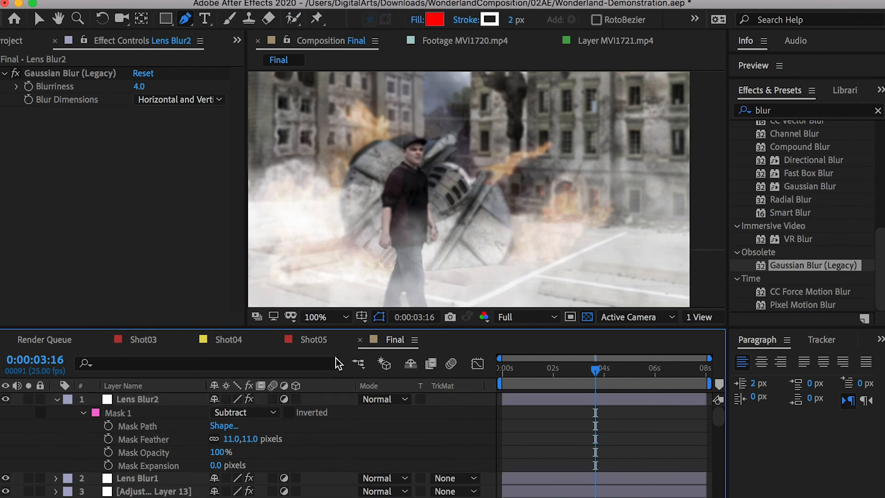
Step: Compare the image with Lens Blur1 hidden and shown, and set that layer's Gaussian Blur blurriness to 2.0
{"action": "left_click", "coordinate": [159, 399]}
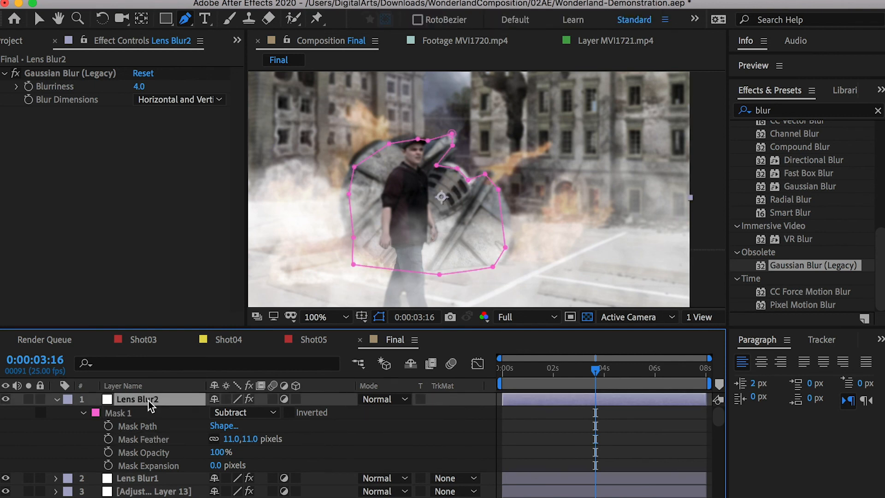
{"action": "left_click", "coordinate": [131, 477]}
{"action": "left_click", "coordinate": [6, 478]}
{"action": "left_click", "coordinate": [5, 478]}
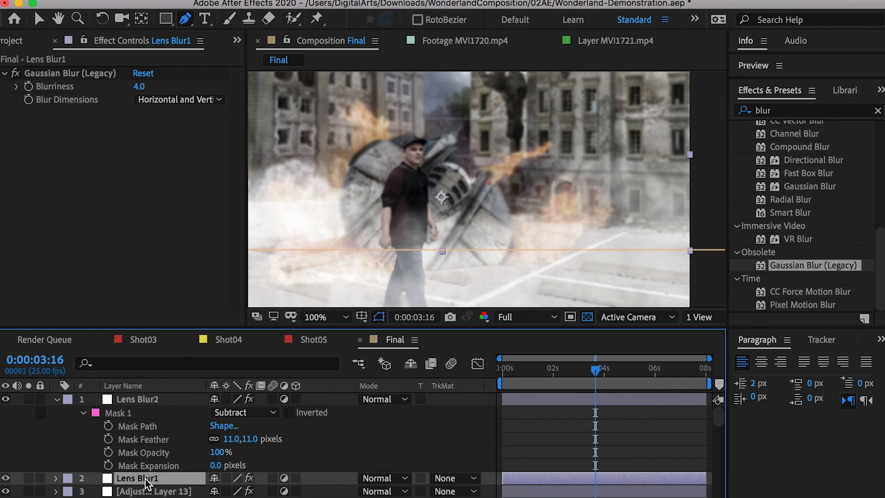
{"action": "key", "text": "e"}
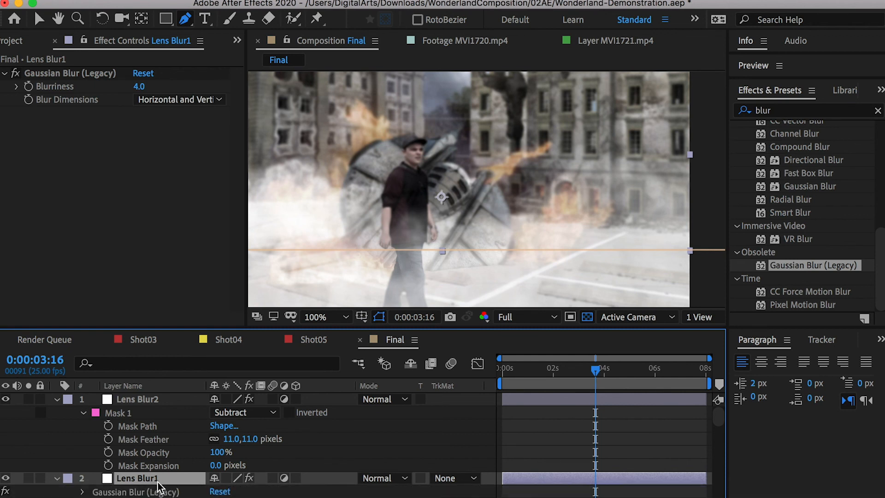
{"action": "left_click", "coordinate": [129, 491]}
{"action": "left_click", "coordinate": [138, 87]}
{"action": "type", "text": "2"}
{"action": "key", "text": "Return"}
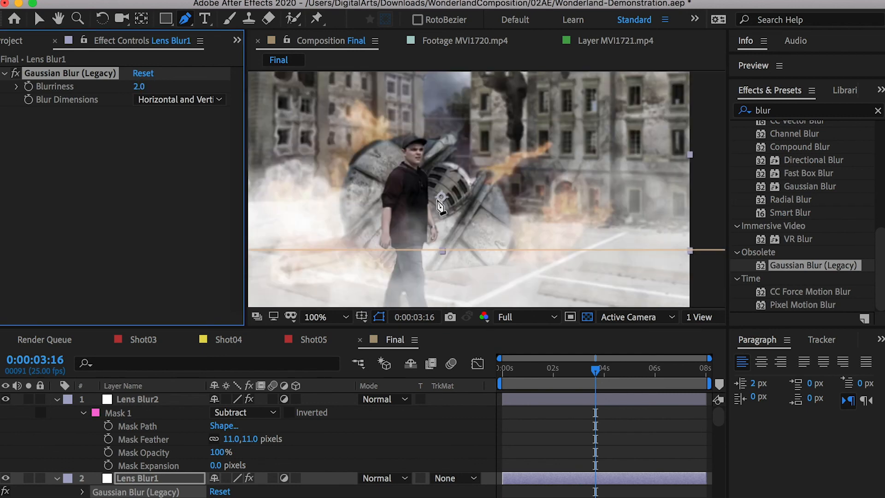
Step: Raise the Lens Blur2 layer's Gaussian Blur blurriness to 8.4 and check the frame with the mask outline hidden
{"action": "key", "text": "period"}
{"action": "key", "text": "period"}
{"action": "key", "text": "period"}
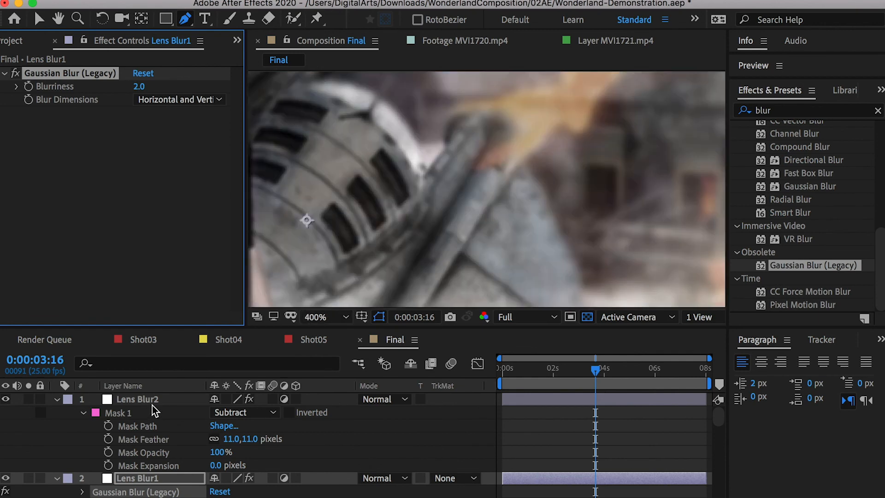
{"action": "left_click", "coordinate": [142, 399]}
{"action": "key", "text": "comma"}
{"action": "key", "text": "comma"}
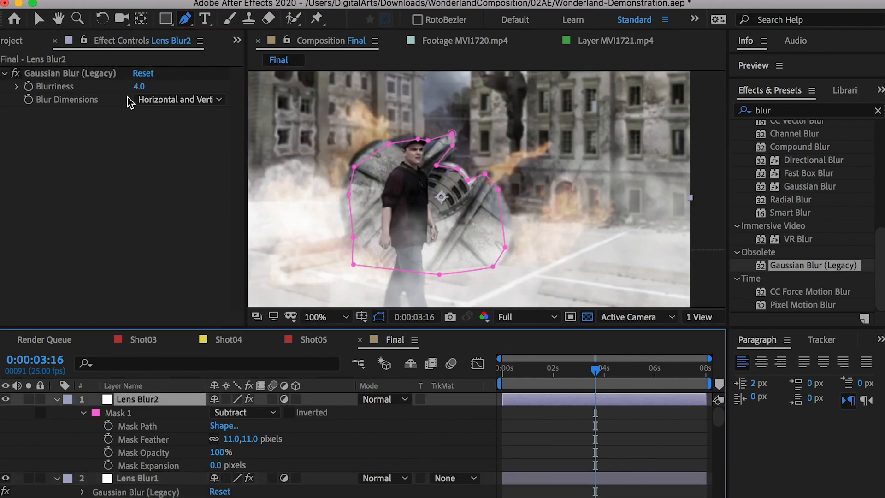
{"action": "left_click_drag", "start_coordinate": [148, 88], "coordinate": [139, 89]}
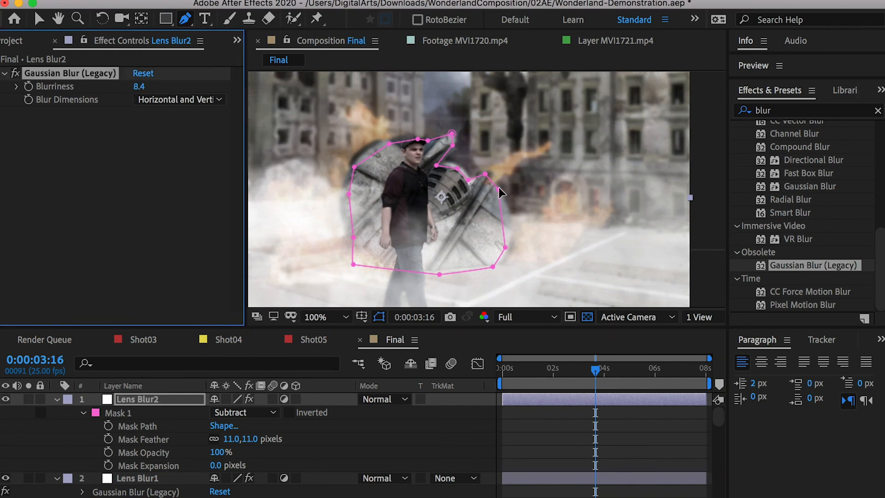
{"action": "scroll", "coordinate": [444, 197], "scroll_direction": "up", "scroll_amount": 1}
{"action": "scroll", "coordinate": [446, 213], "scroll_direction": "down", "scroll_amount": 3}
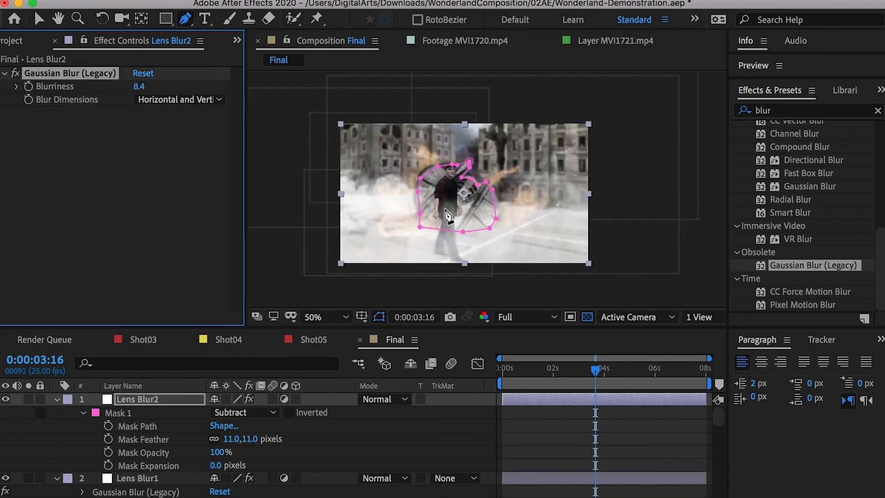
{"action": "left_click", "coordinate": [330, 412]}
{"action": "key", "text": "slash"}
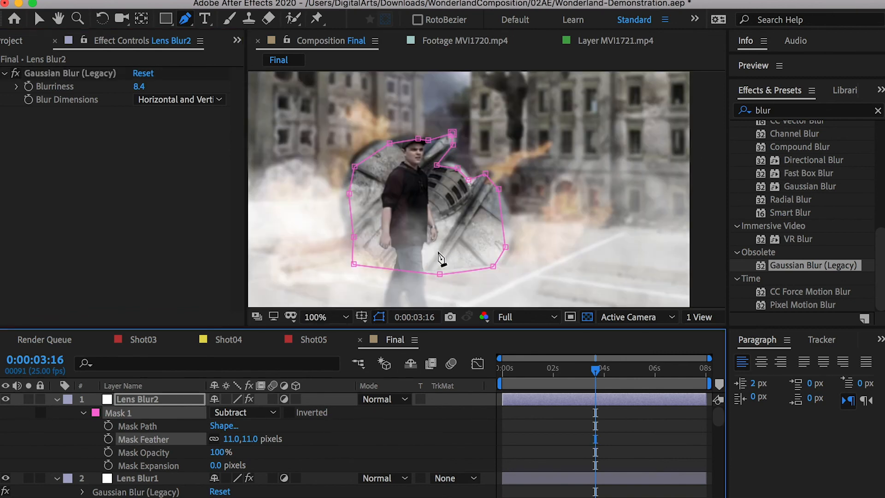
{"action": "left_click", "coordinate": [331, 425]}
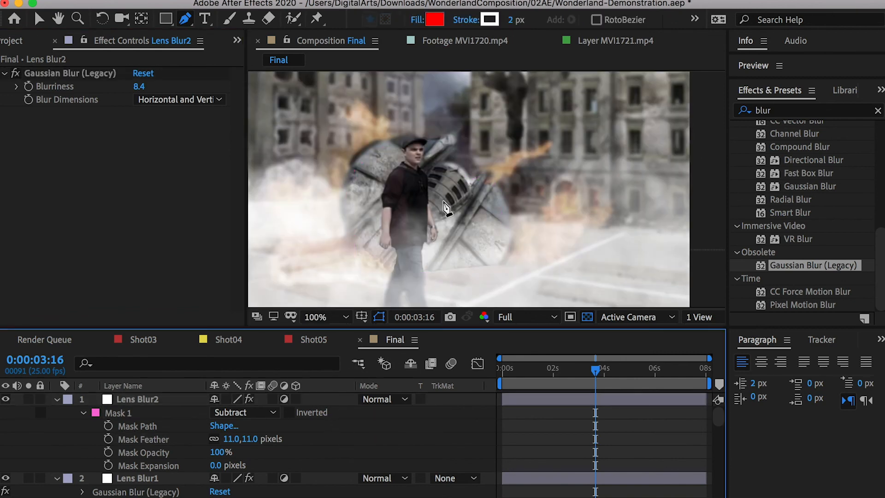
Step: Move the Lens Blur2 and Lens Blur1 layers together below the MVI1720.mp4 layer so the blur does not affect the man
{"action": "scroll", "coordinate": [445, 208], "scroll_direction": "down", "scroll_amount": 4}
{"action": "scroll", "coordinate": [447, 212], "scroll_direction": "up", "scroll_amount": 4}
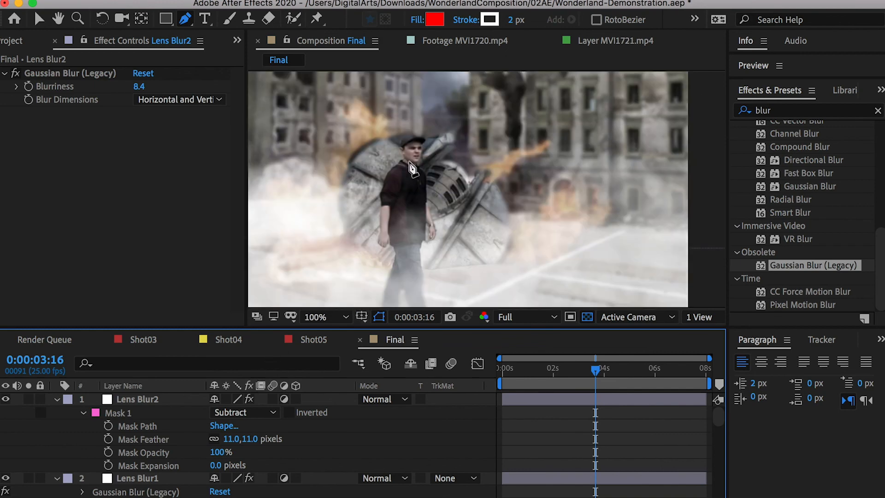
{"action": "scroll", "coordinate": [405, 159], "scroll_direction": "up", "scroll_amount": 1}
{"action": "scroll", "coordinate": [358, 165], "scroll_direction": "down", "scroll_amount": 1}
{"action": "left_click", "coordinate": [129, 399]}
{"action": "left_click", "coordinate": [56, 399]}
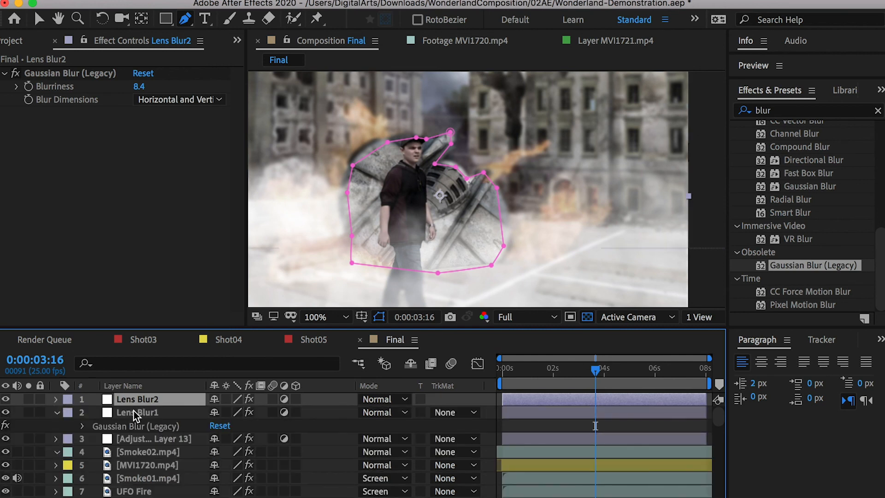
{"action": "left_click", "coordinate": [134, 411], "text": "shift"}
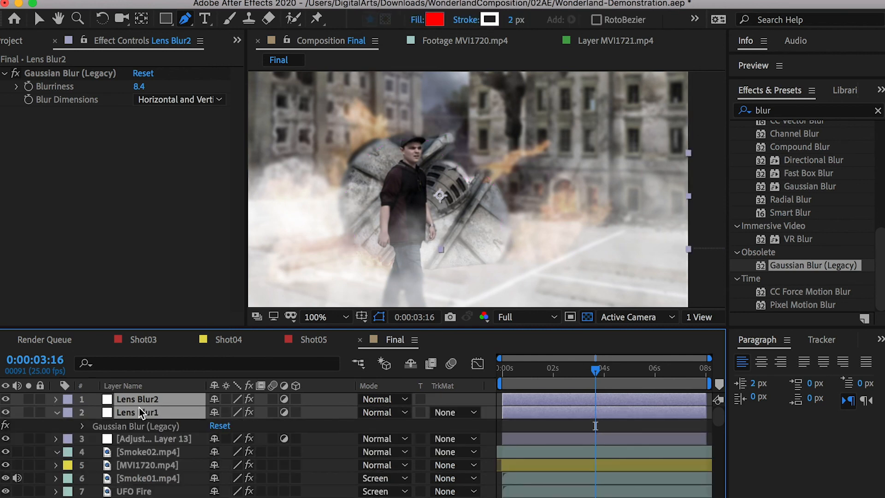
{"action": "left_click_drag", "start_coordinate": [141, 411], "coordinate": [145, 468]}
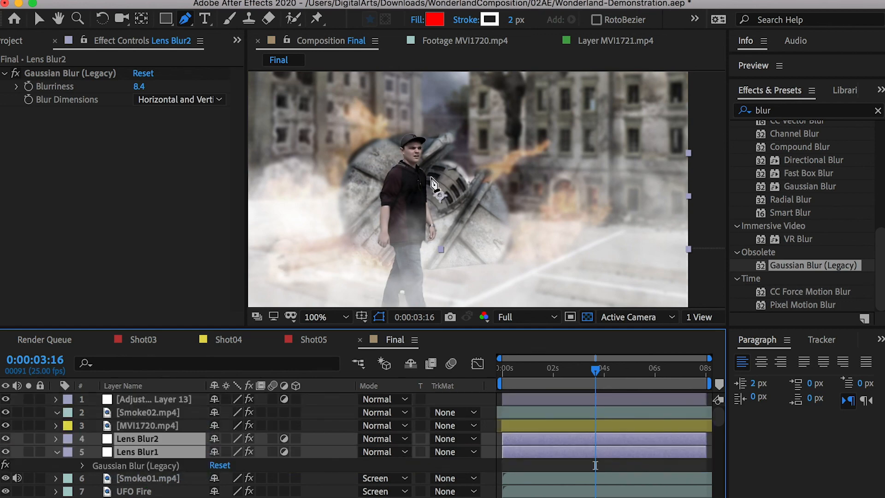
Step: Examine the man's sharpness against the blurred UFO and background at several magnifications
{"action": "key", "text": "comma"}
{"action": "key", "text": "period"}
{"action": "key", "text": "period"}
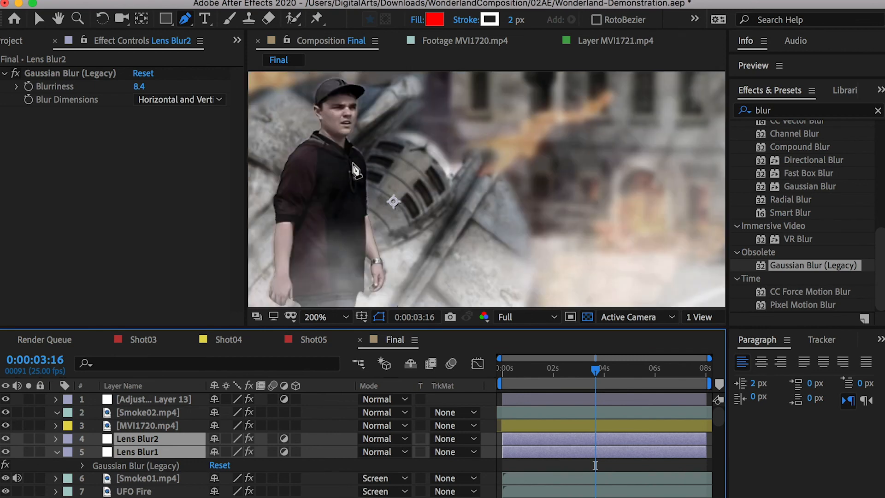
{"action": "key", "text": "period"}
{"action": "left_click_drag", "start_coordinate": [462, 174], "coordinate": [506, 181]}
{"action": "key", "text": "comma"}
{"action": "key", "text": "comma"}
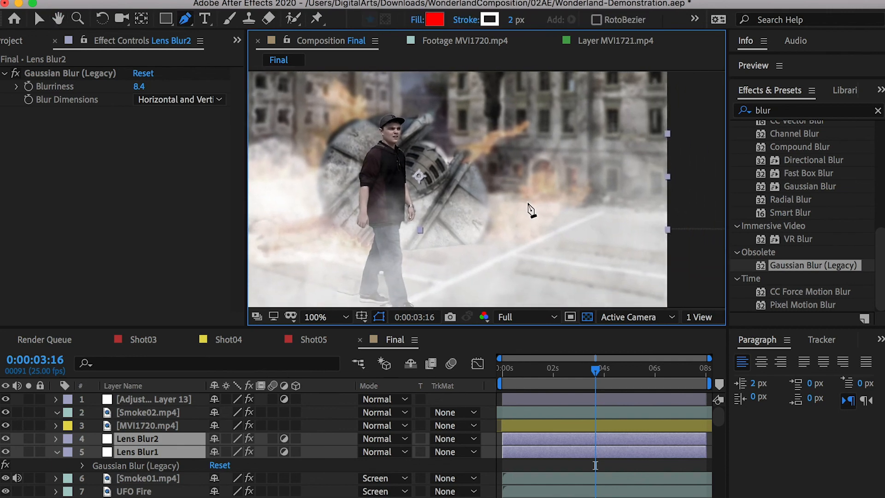
{"action": "key", "text": "comma"}
{"action": "key", "text": "period"}
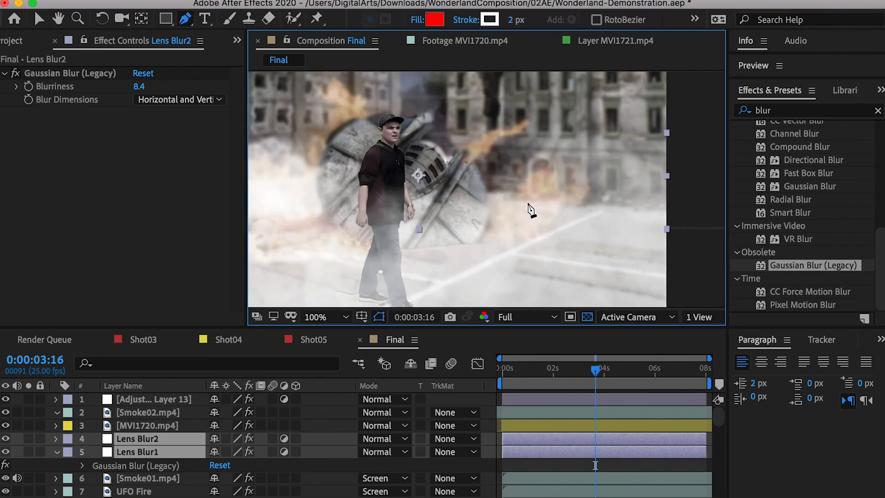
{"action": "key", "text": "comma"}
Step: Scrub through the composition to 0:00:04:04 and check the blur behind the man over time
{"action": "key", "text": "Page_Up"}
{"action": "left_click_drag", "start_coordinate": [598, 368], "coordinate": [548, 369]}
{"action": "left_click_drag", "start_coordinate": [520, 366], "coordinate": [609, 369]}
{"action": "key", "text": "slash"}
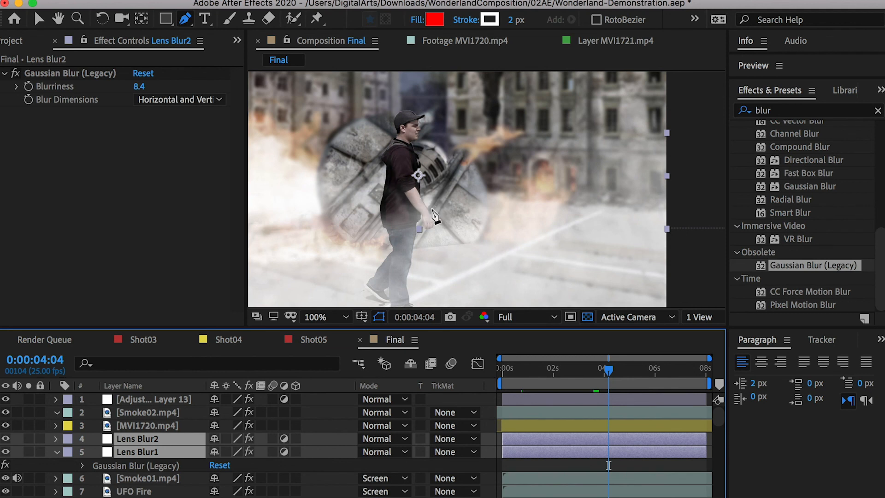
{"action": "key", "text": "comma"}
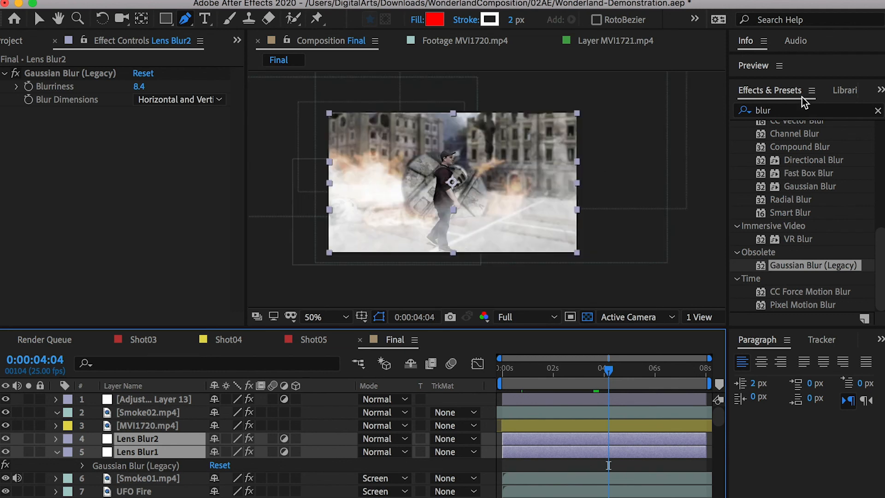
Step: Search the effects for "curv", apply Curves to the MVI1720.mp4 layer, and toggle that layer's visibility to check it
{"action": "left_click", "coordinate": [788, 111]}
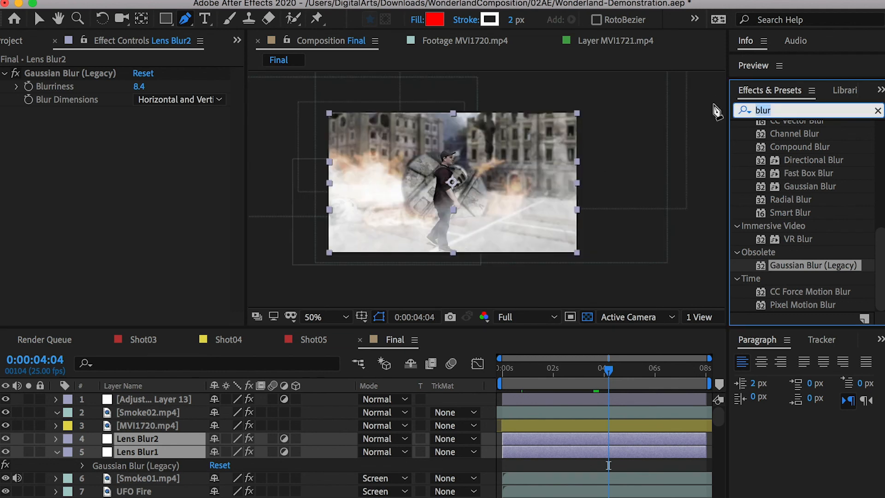
{"action": "type", "text": "curv"}
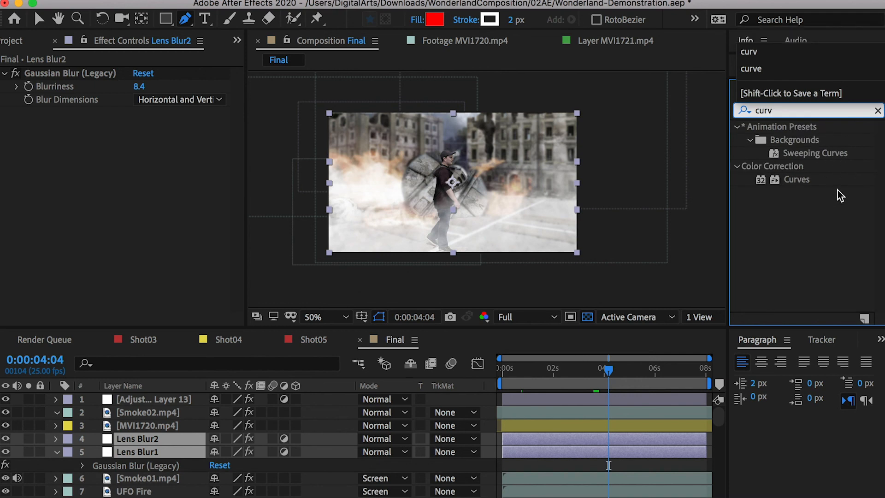
{"action": "left_click_drag", "start_coordinate": [794, 179], "coordinate": [168, 429]}
{"action": "left_click", "coordinate": [5, 425]}
{"action": "left_click", "coordinate": [6, 425]}
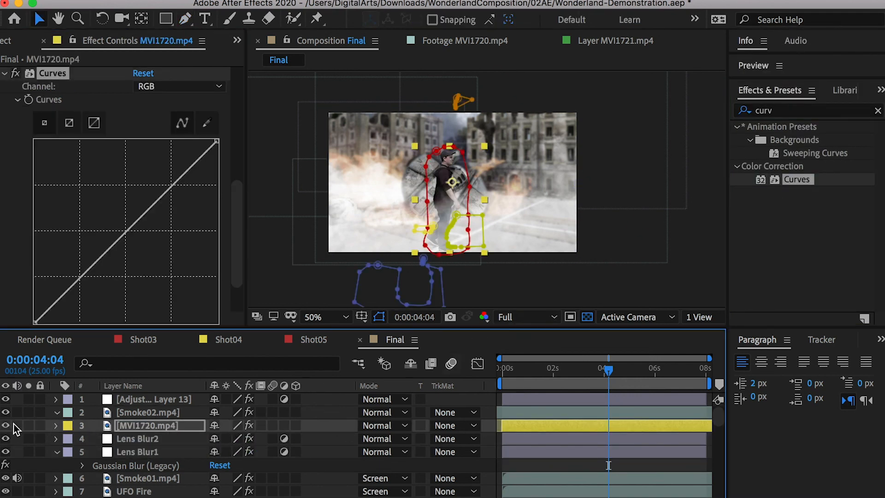
Step: Lift the black point and shadows of MVI1720.mp4's RGB curve slightly, and undo a trial pull-down of its highlights
{"action": "left_click", "coordinate": [164, 425]}
{"action": "scroll", "coordinate": [435, 181], "scroll_direction": "up", "scroll_amount": 3}
{"action": "scroll", "coordinate": [436, 184], "scroll_direction": "down", "scroll_amount": 2}
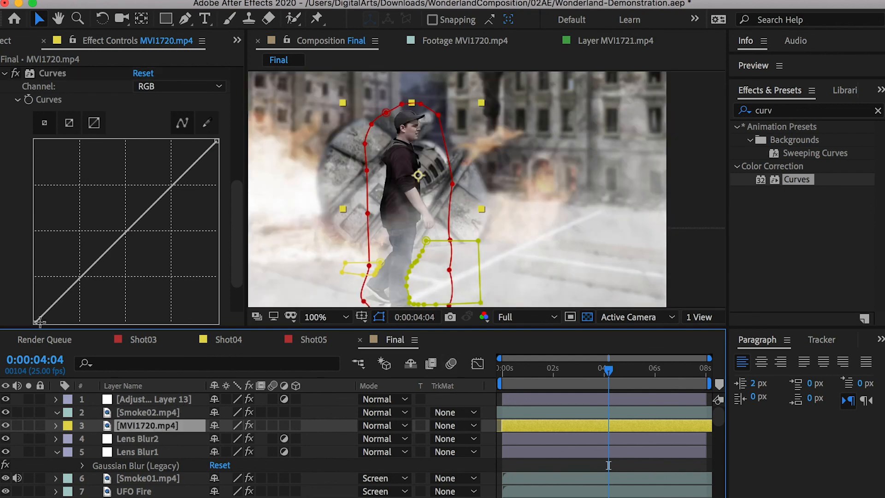
{"action": "left_click_drag", "start_coordinate": [35, 322], "coordinate": [28, 307]}
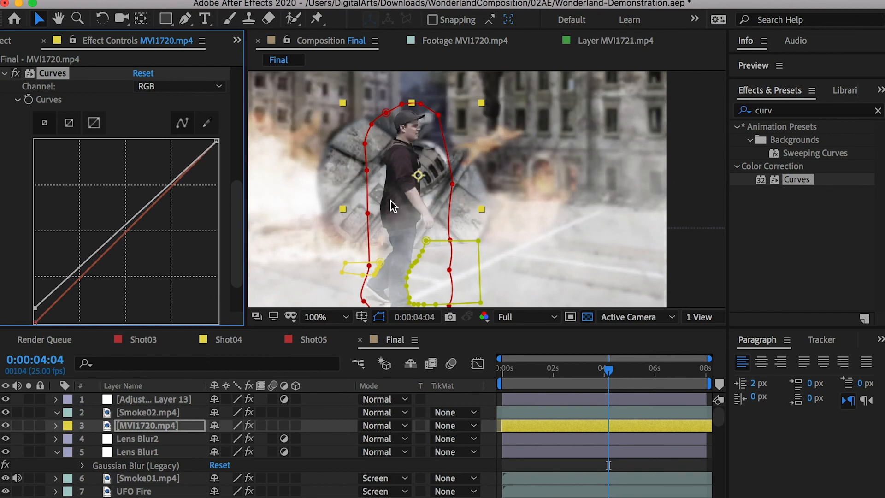
{"action": "left_click_drag", "start_coordinate": [40, 306], "coordinate": [35, 309]}
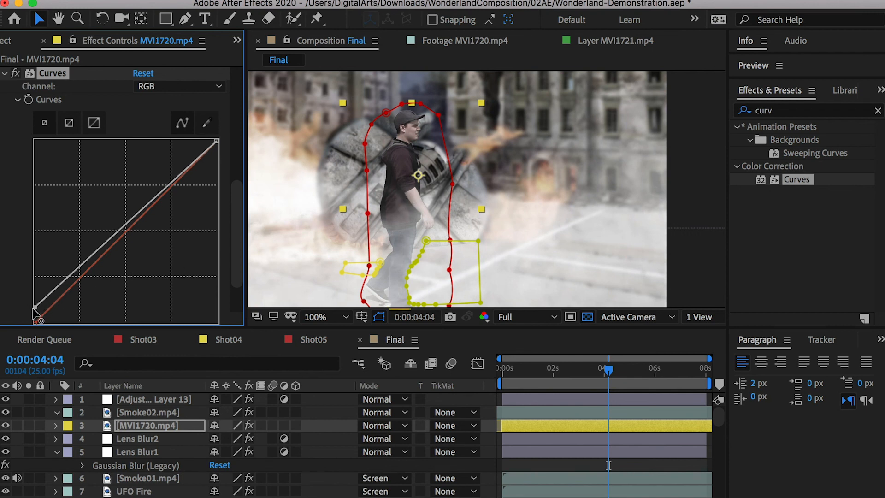
{"action": "left_click", "coordinate": [87, 266]}
{"action": "left_click_drag", "start_coordinate": [84, 263], "coordinate": [84, 260]}
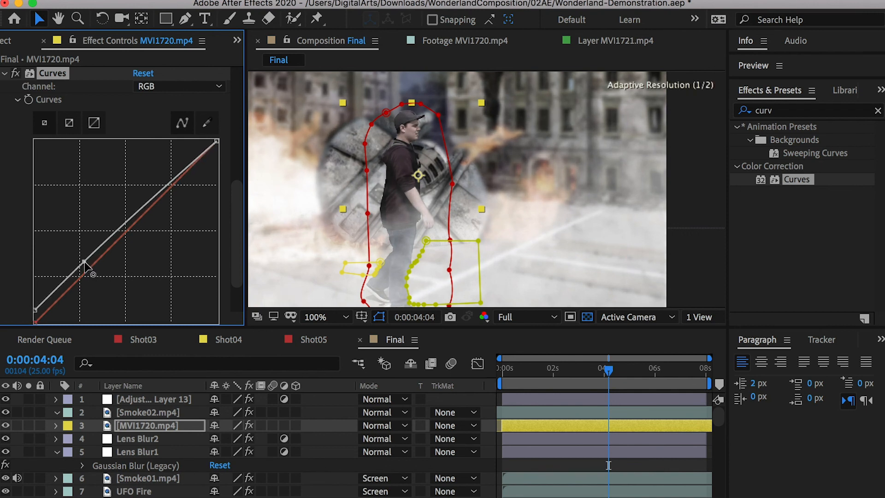
{"action": "left_click_drag", "start_coordinate": [179, 176], "coordinate": [179, 268]}
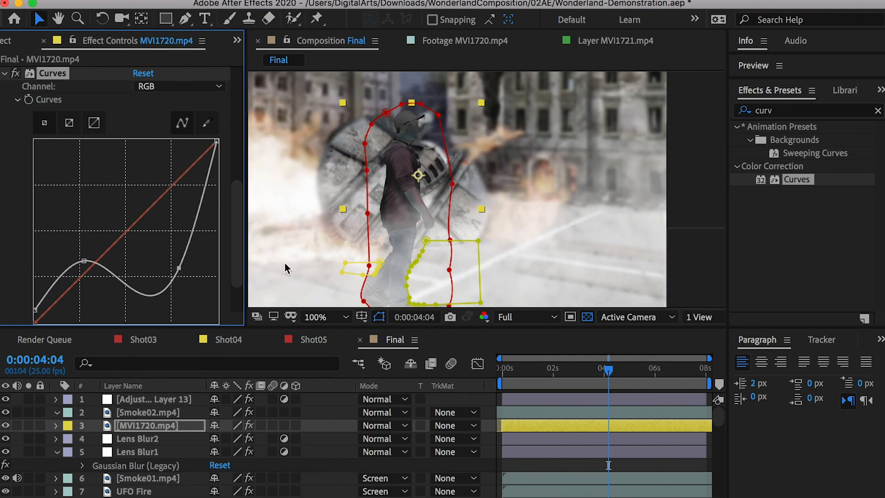
{"action": "key", "text": "ctrl+z"}
Step: Deselect the layer, preview the composition from 0:00:00:19, and inspect the frame at 0:00:01:19
{"action": "key", "text": "comma"}
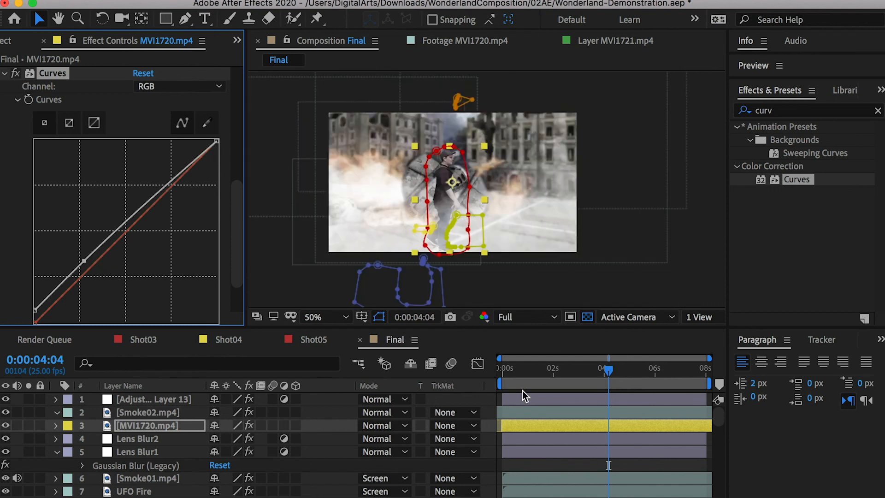
{"action": "left_click", "coordinate": [540, 462]}
{"action": "left_click_drag", "start_coordinate": [576, 369], "coordinate": [520, 364]}
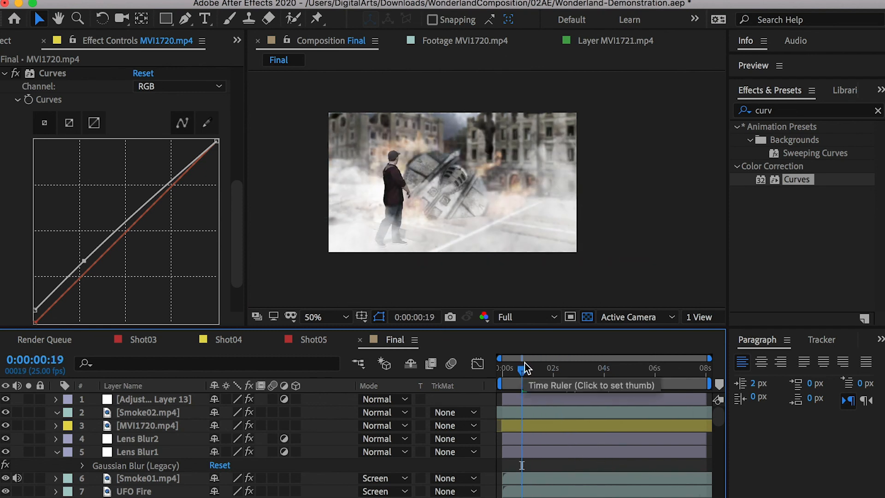
{"action": "key", "text": "space"}
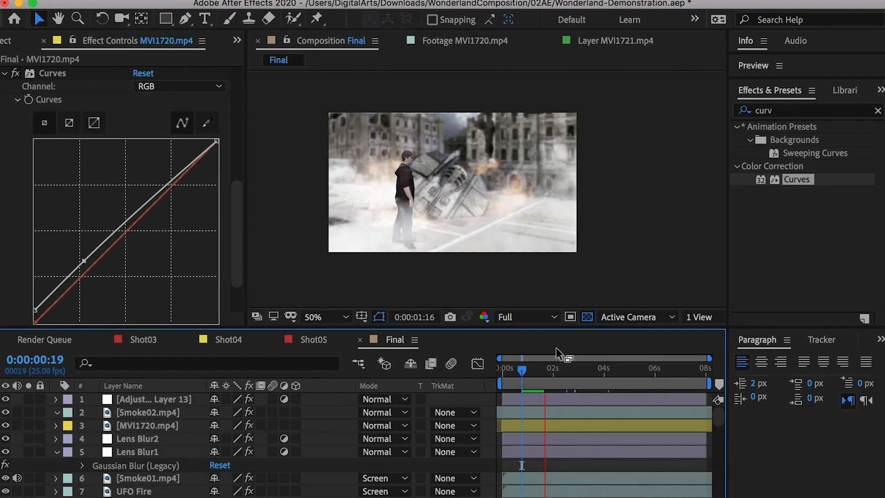
{"action": "scroll", "coordinate": [468, 203], "scroll_direction": "up", "scroll_amount": 1}
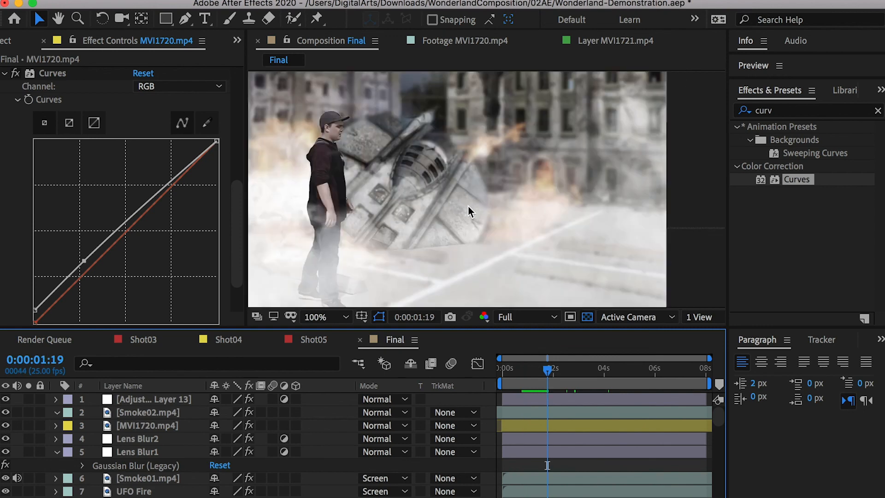
{"action": "scroll", "coordinate": [468, 205], "scroll_direction": "down", "scroll_amount": 2}
{"action": "scroll", "coordinate": [431, 189], "scroll_direction": "up", "scroll_amount": 4}
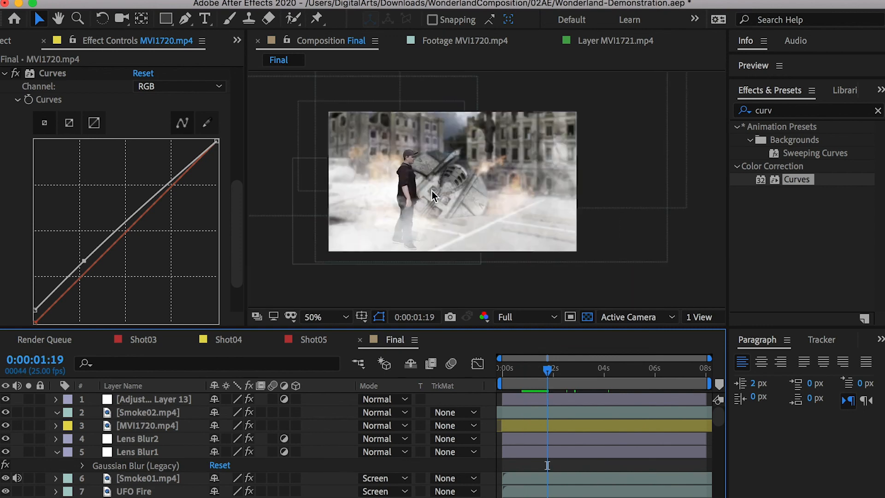
Step: Review the export options, including adding the composition to the Adobe Media Encoder queue, and close them without exporting
{"action": "left_click", "coordinate": [123, 0]}
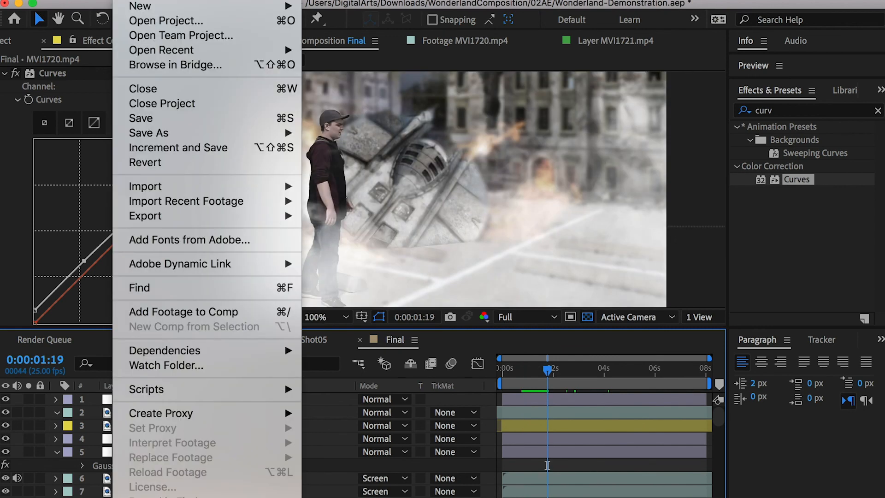
{"action": "mouse_move", "coordinate": [188, 218]}
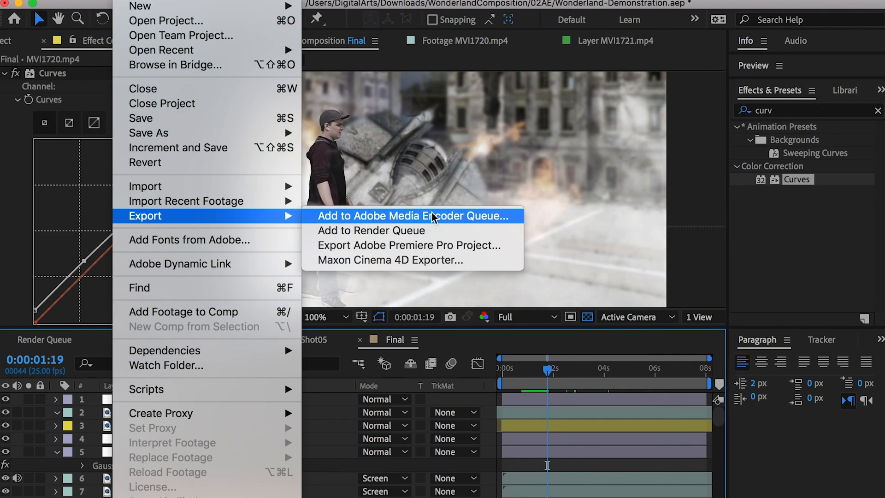
{"action": "left_click", "coordinate": [377, 7]}
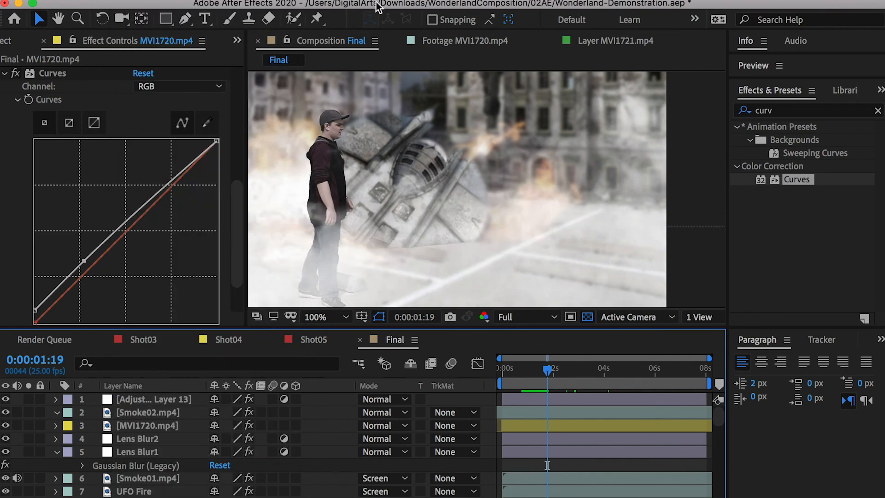